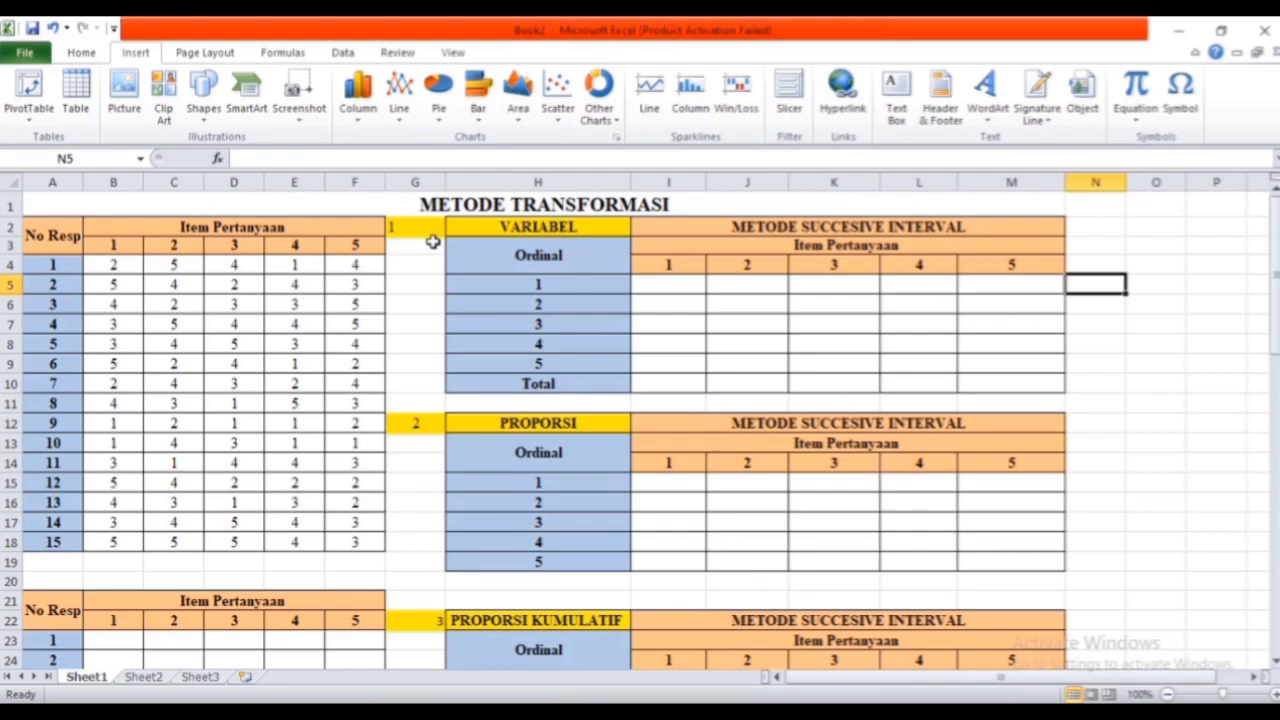
left_click(409, 204)
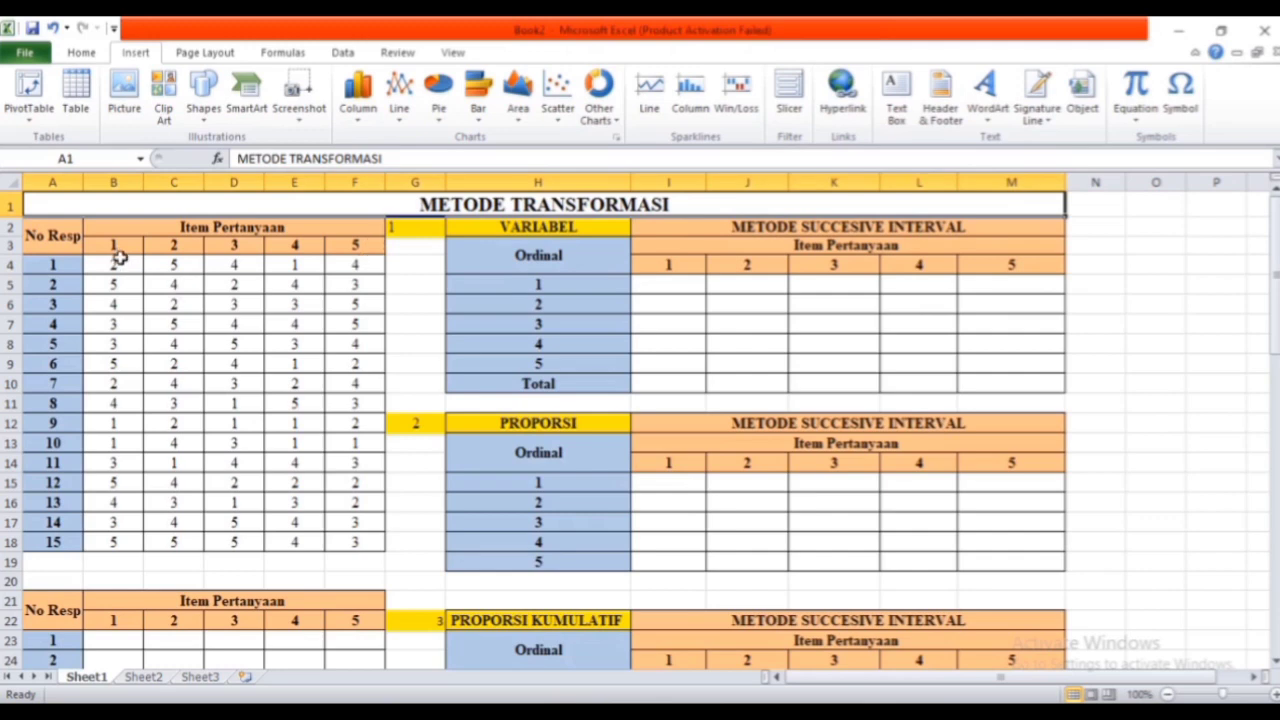
left_click(119, 258)
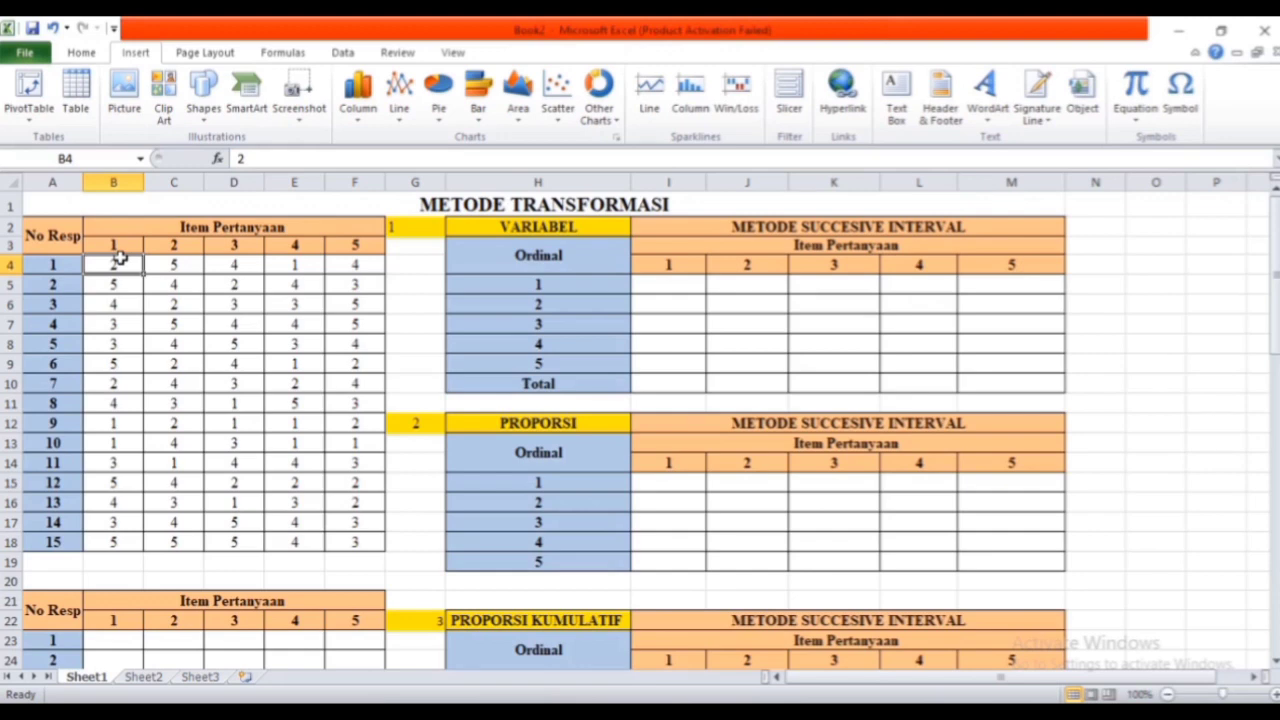
left_click(157, 268)
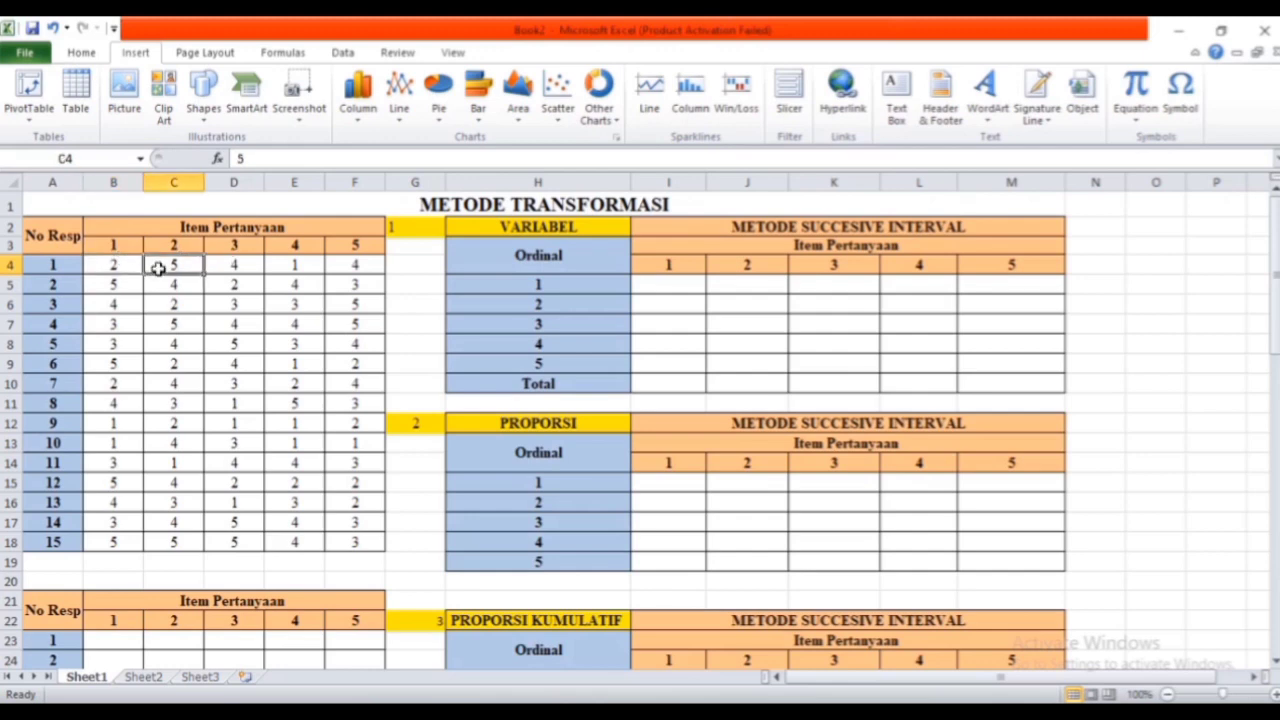
Enter =COUNTIF(B$4:B$18;$H5) in cell I5 to count the ordinal 1 answers for item 1 in the VARIABEL table
left_click(664, 283)
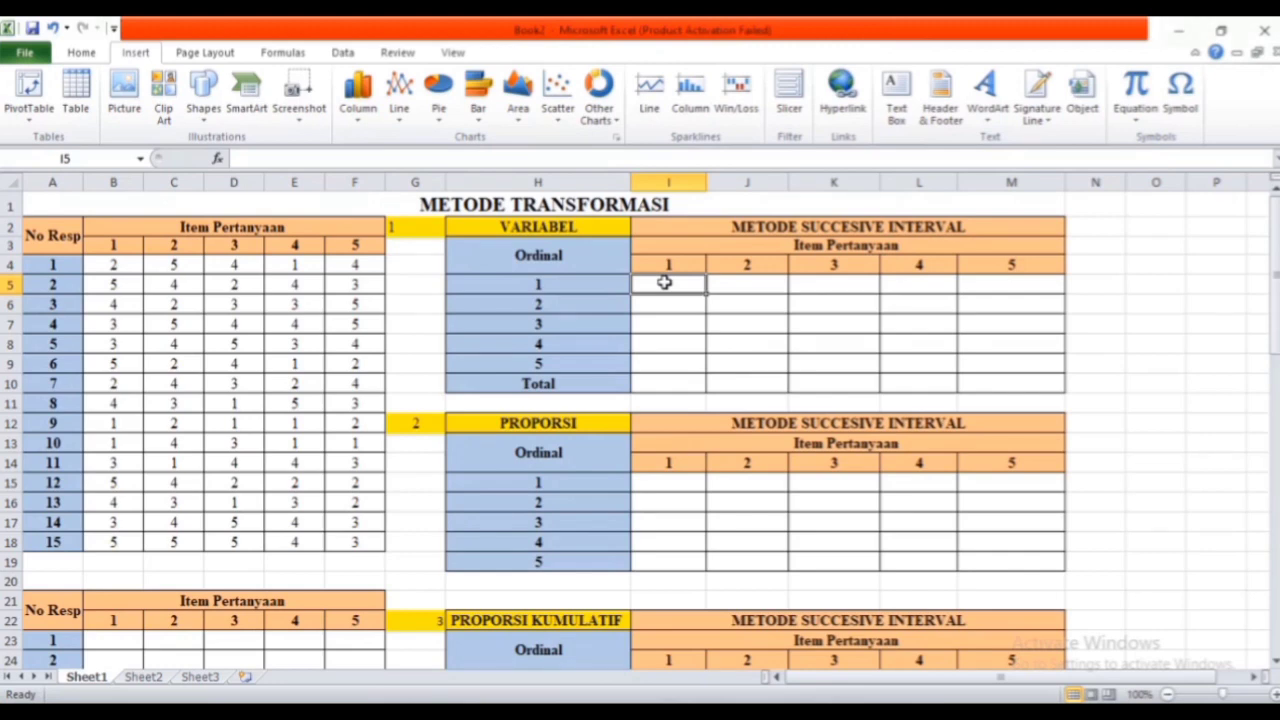
type("=co")
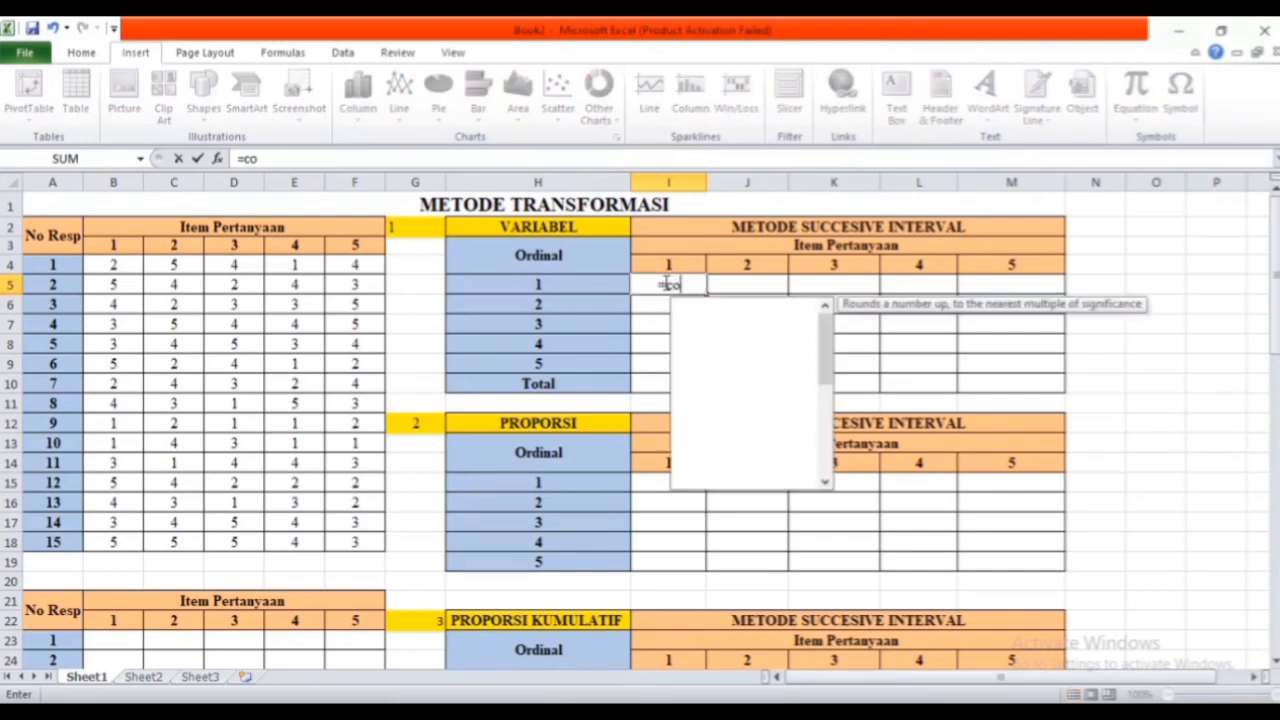
type("un")
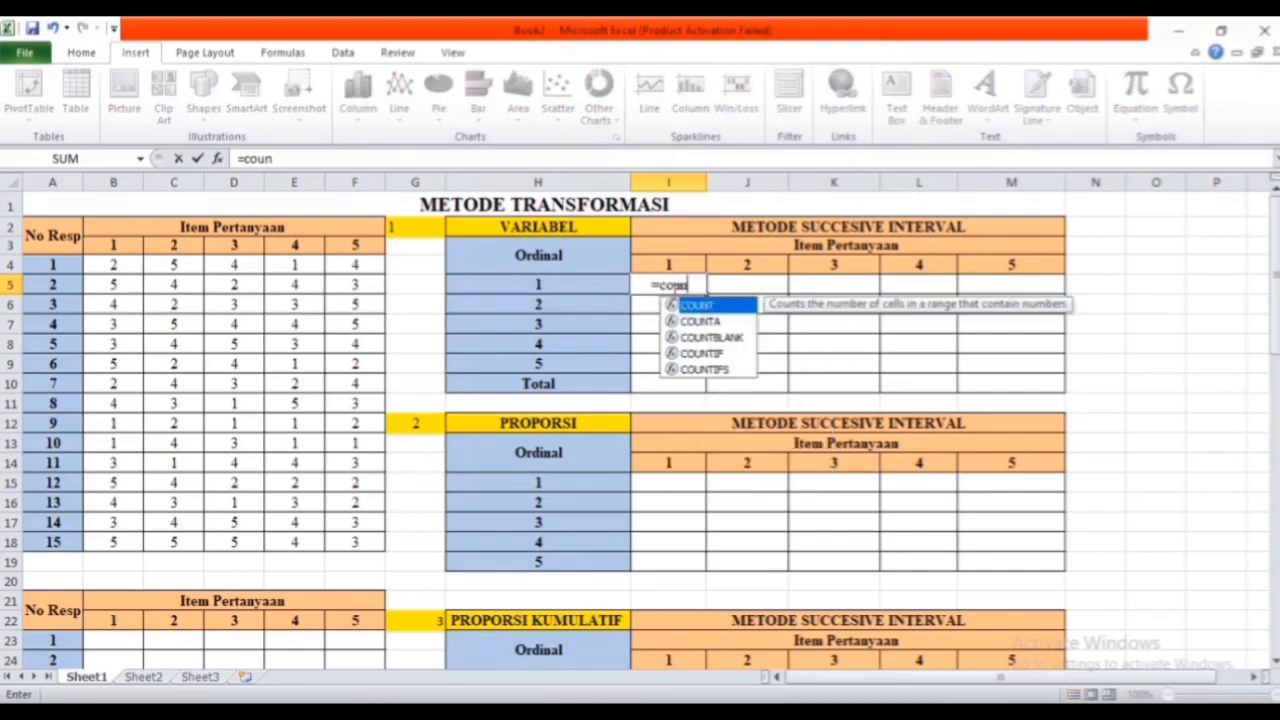
left_click(714, 354)
double_click(714, 355)
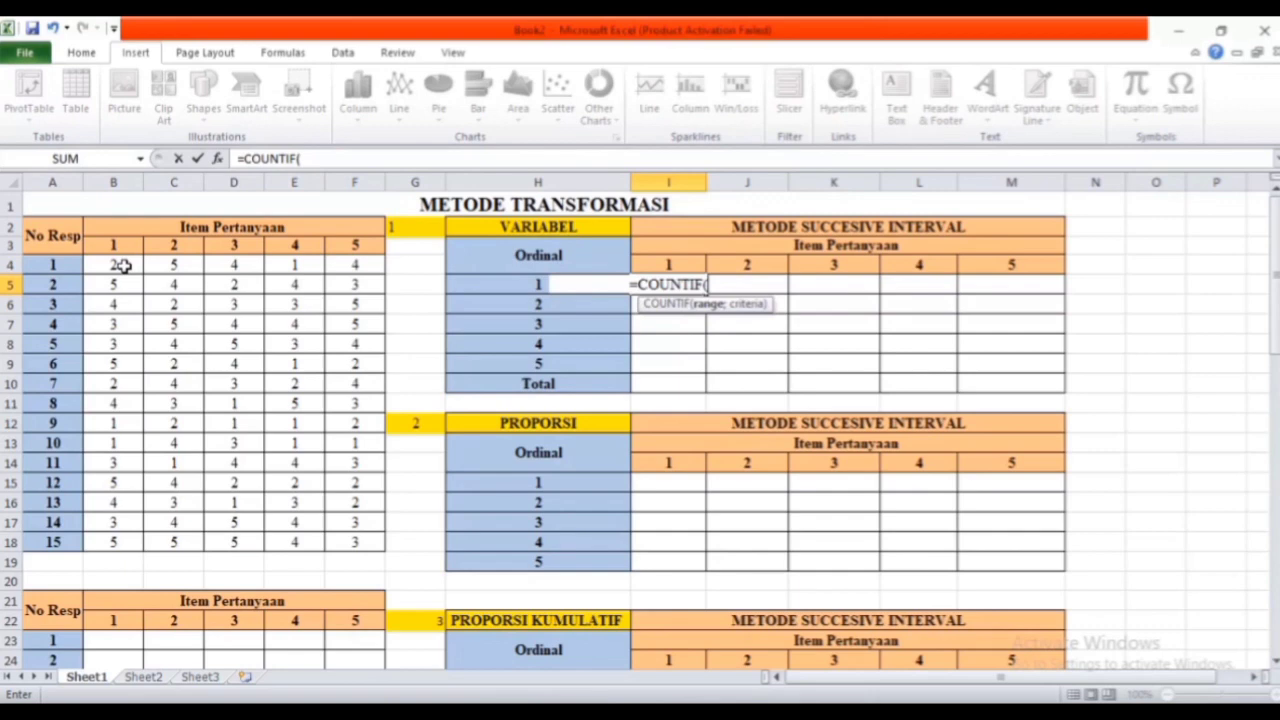
left_click_drag(120, 265, 121, 535)
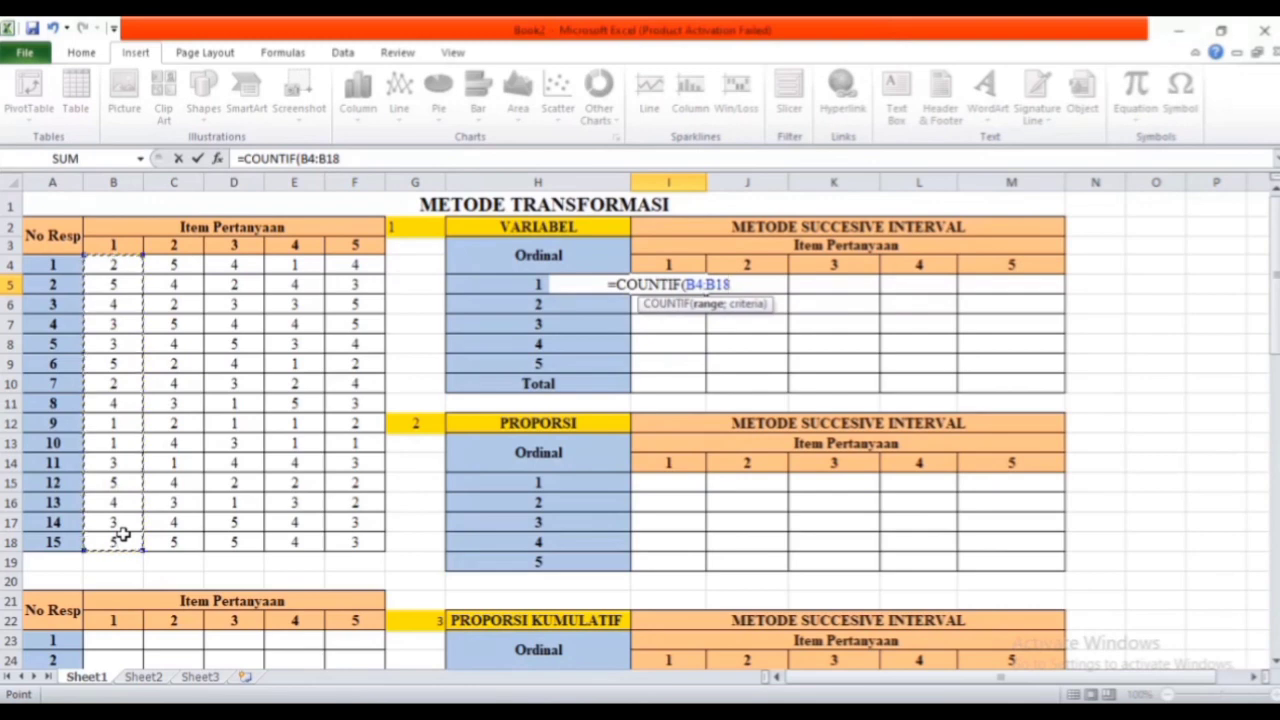
key("F4")
key("F4")
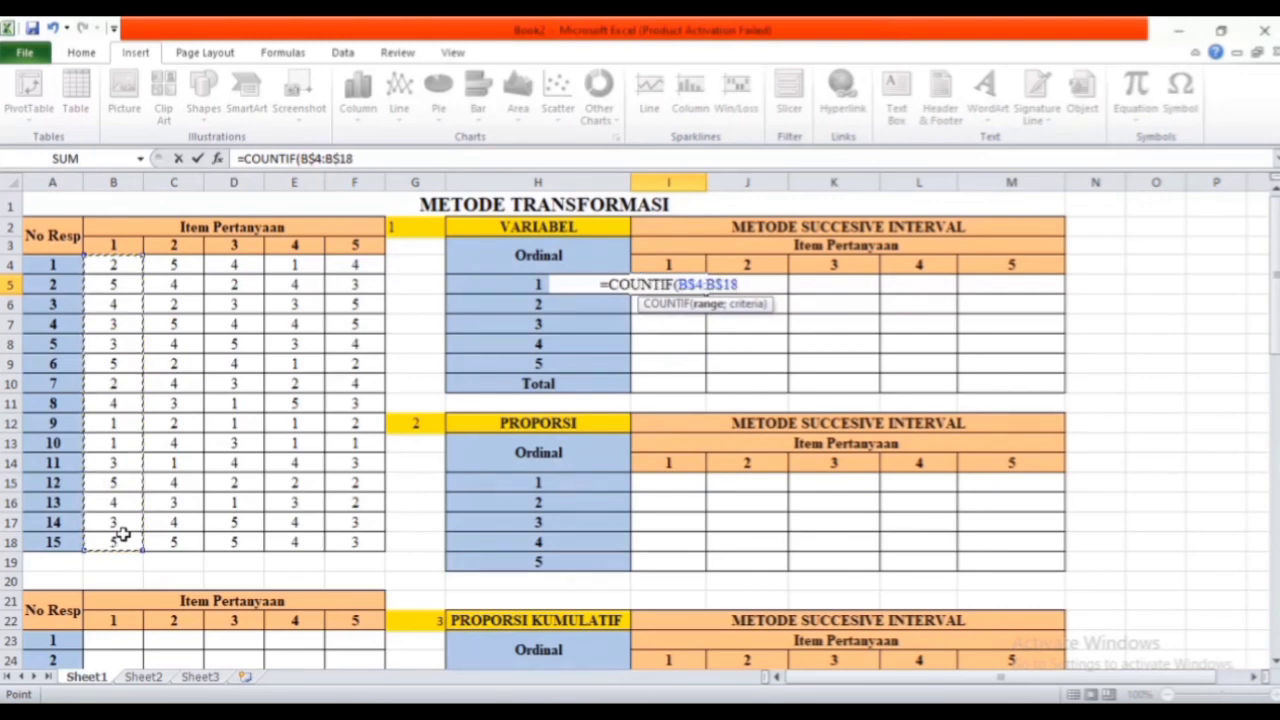
type(";")
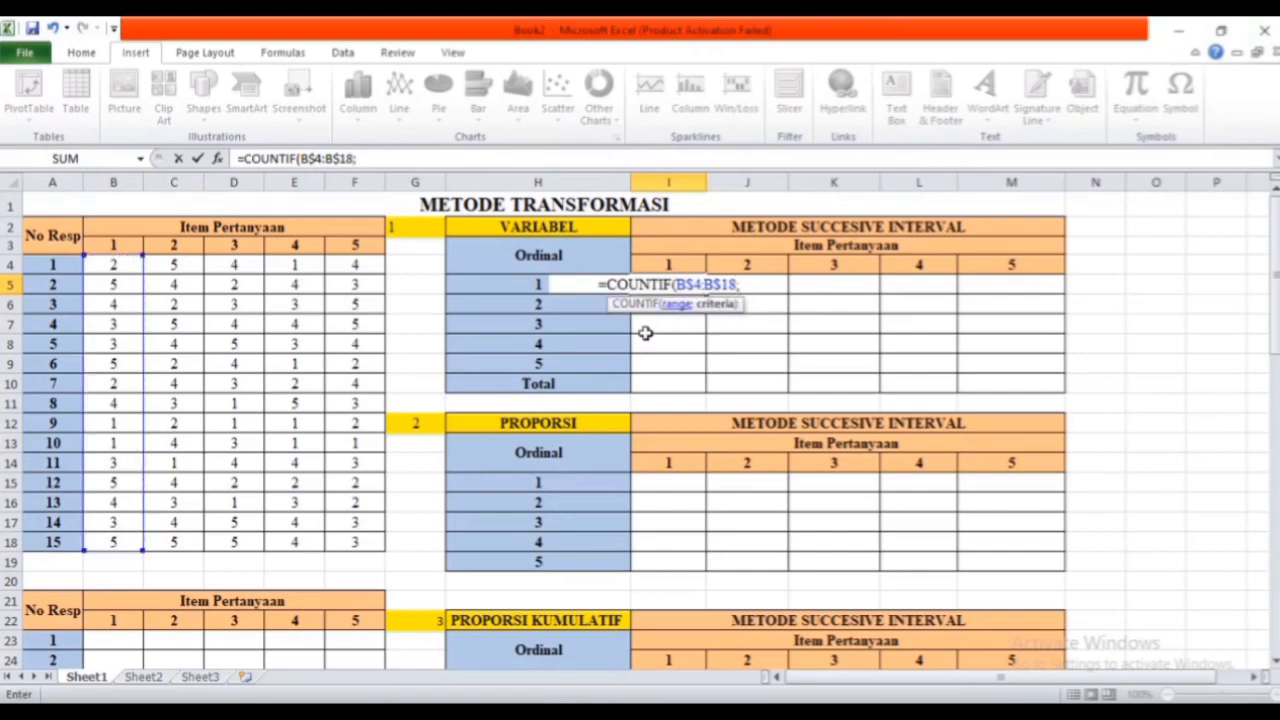
left_click(524, 286)
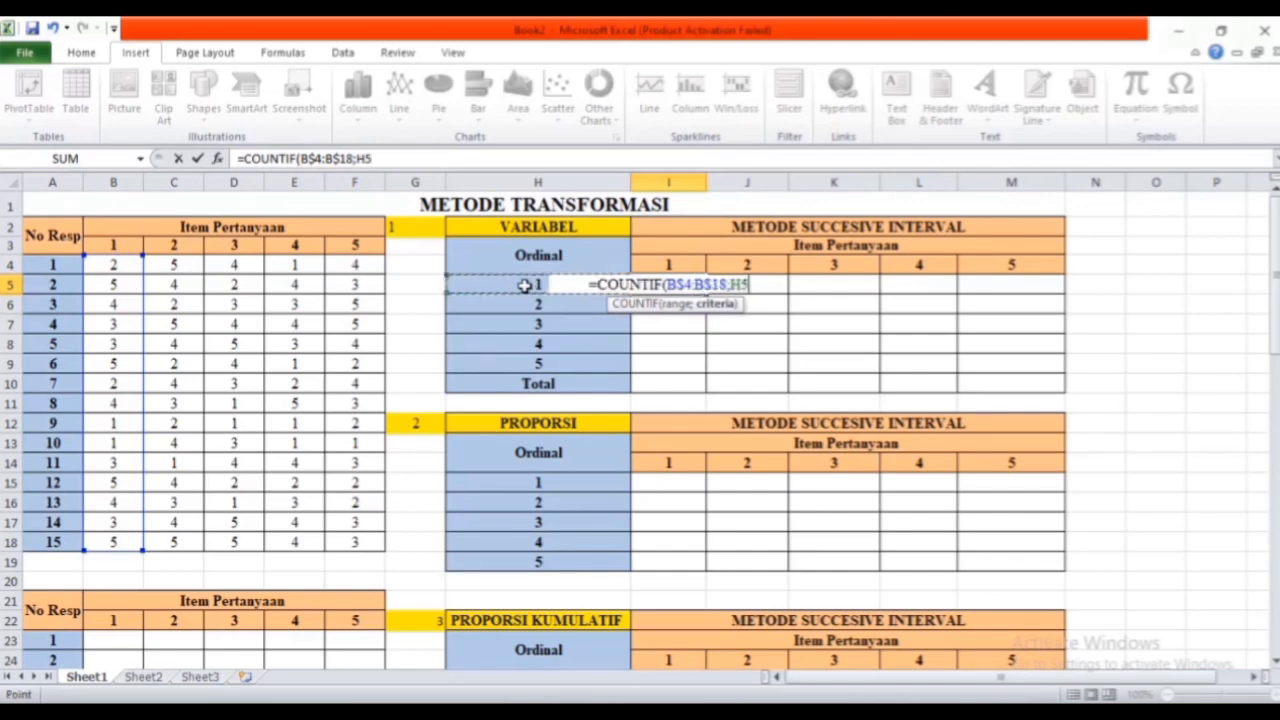
key("F4")
key("F4")
key("F4")
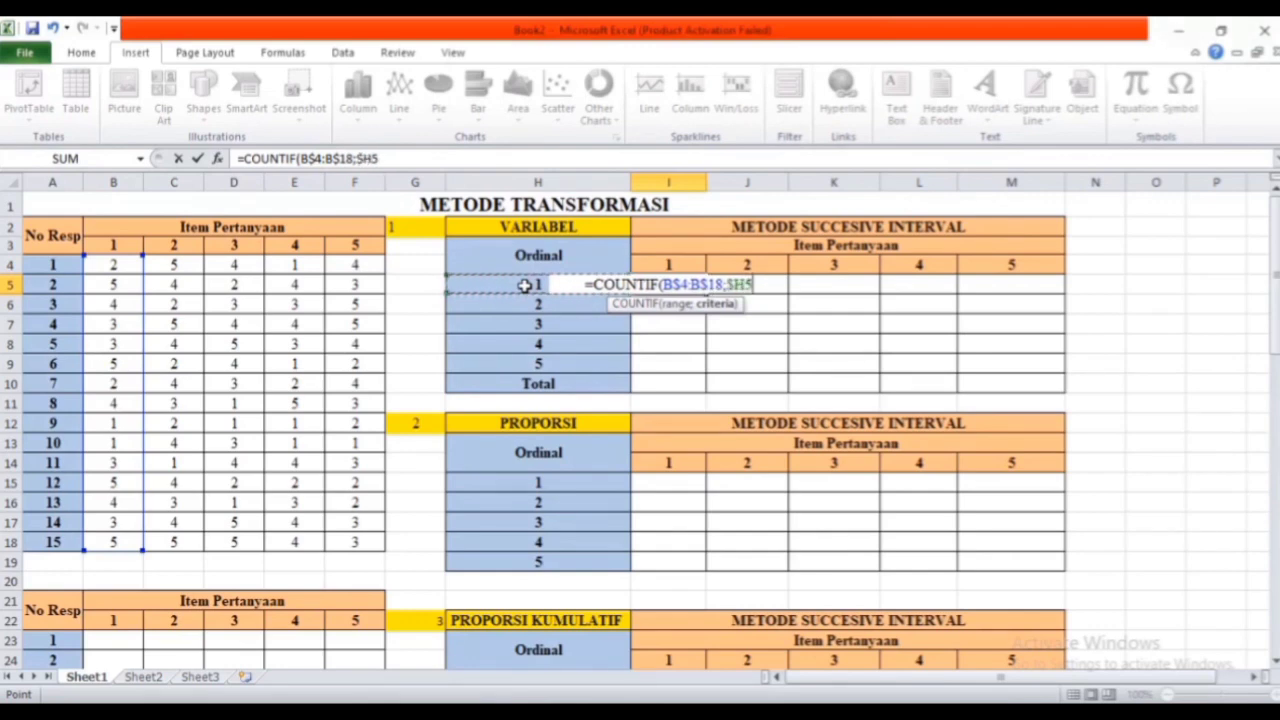
type(")")
key("Return")
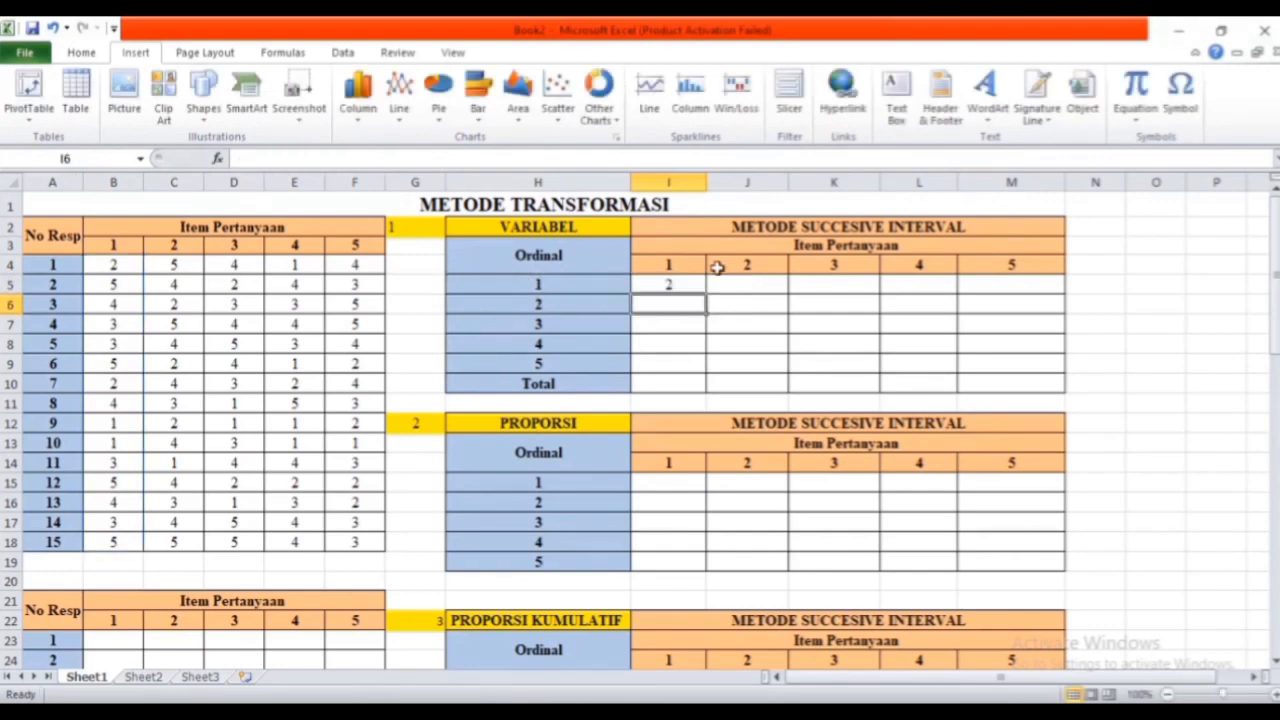
Fill the COUNTIF formula from I5 across and down to M9, covering all five items and ordinals of the VARIABEL table
left_click(690, 285)
left_click_drag(707, 294, 1062, 366)
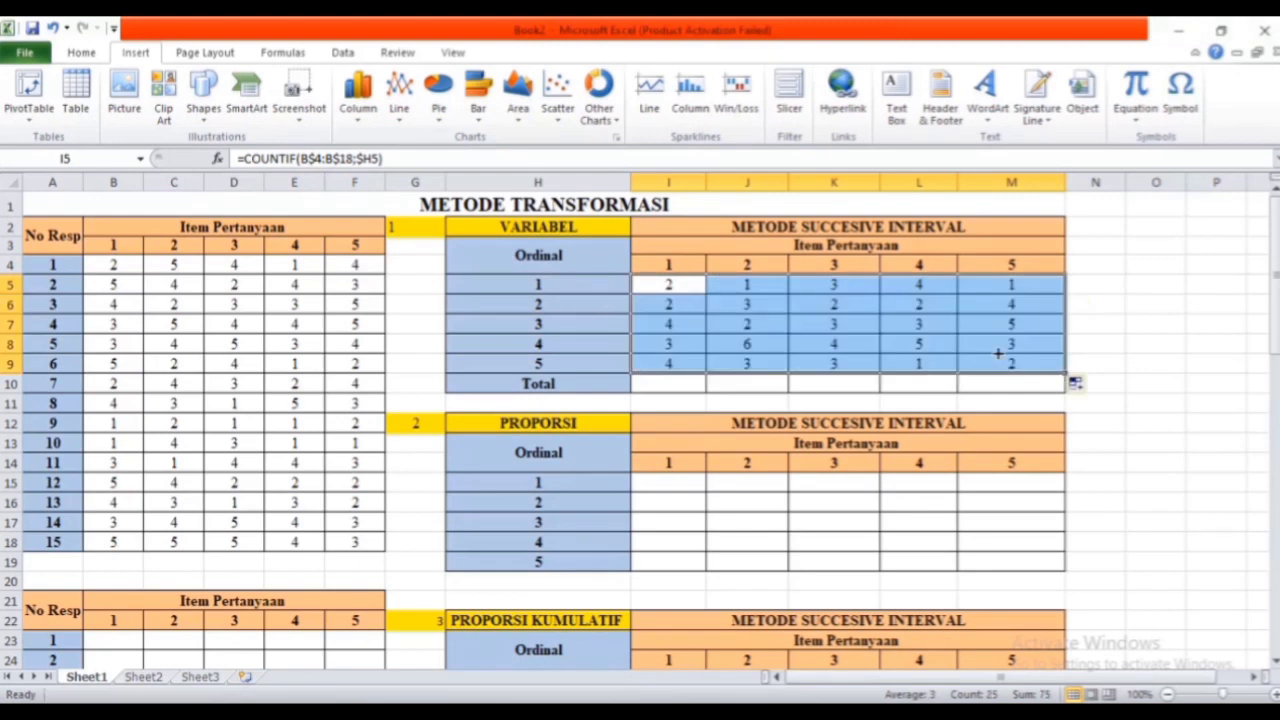
left_click(734, 351)
left_click(734, 324)
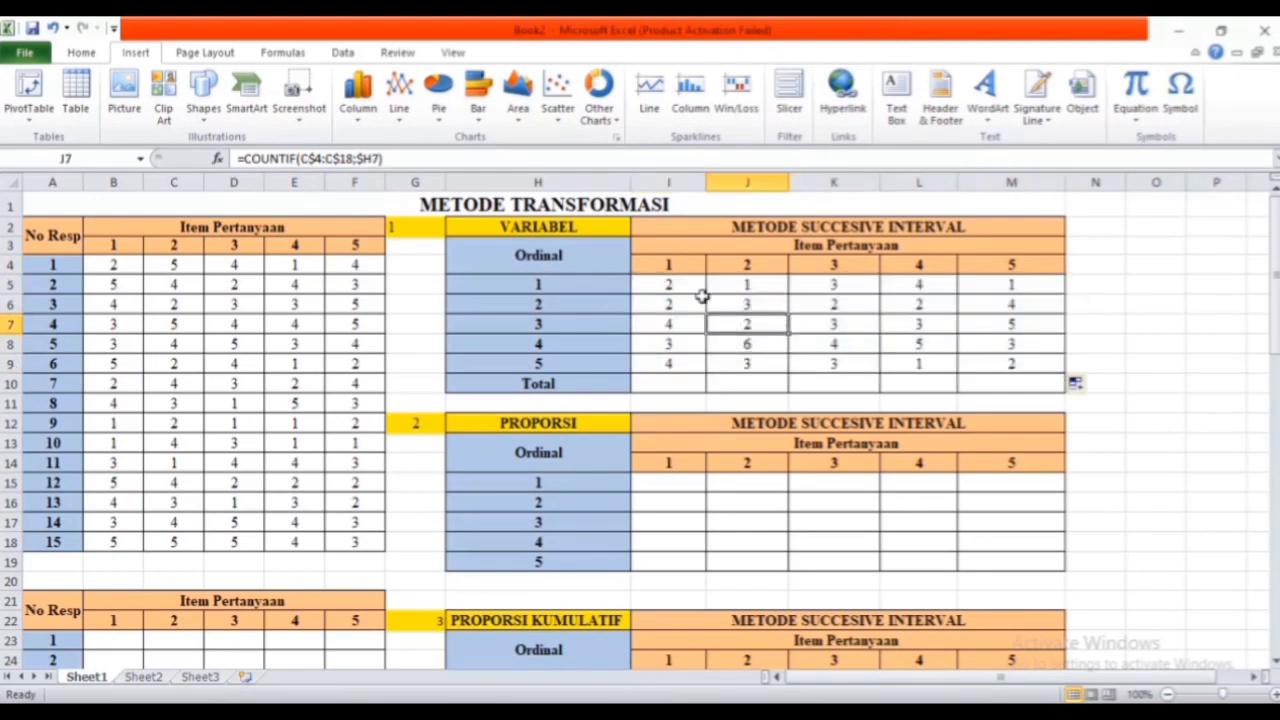
Check the range and criteria references of the COUNTIF formula in cell I5
left_click(676, 285)
double_click(676, 285)
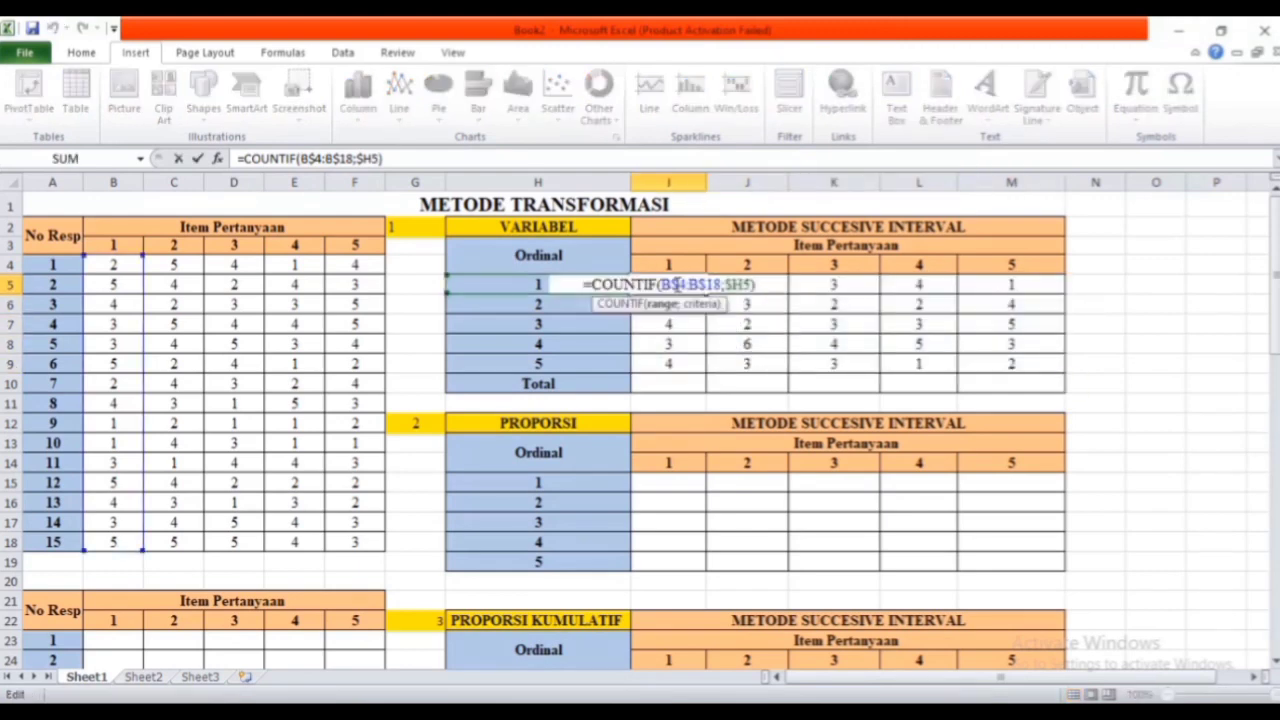
key("Return")
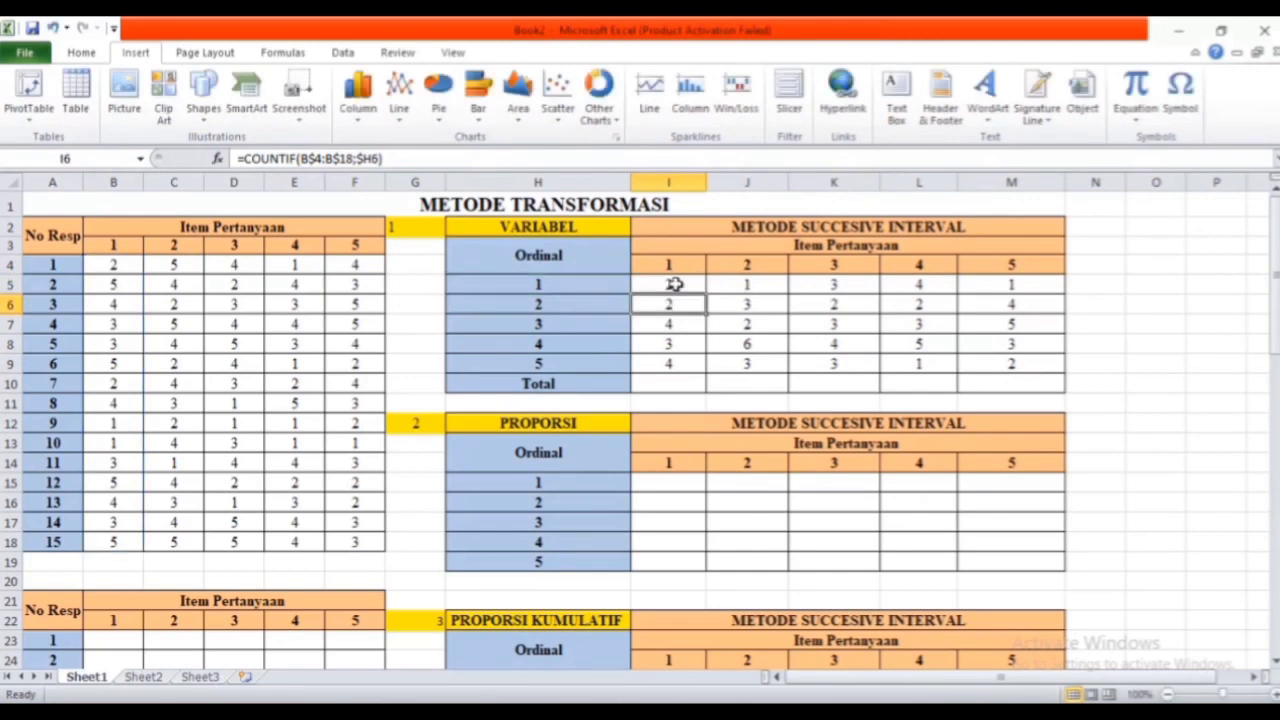
Enter =SUM(I5:I9) in the Total row's cell I10 and fill the formula across to M10
left_click(665, 385)
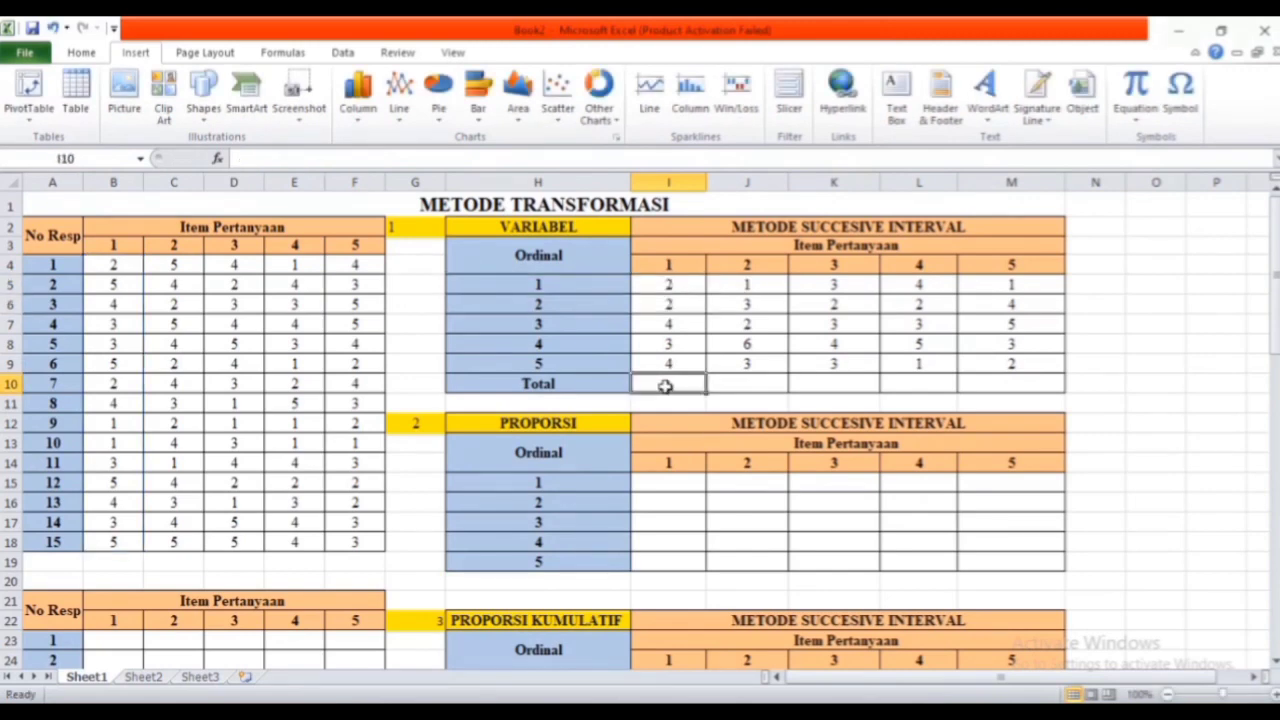
type("=su")
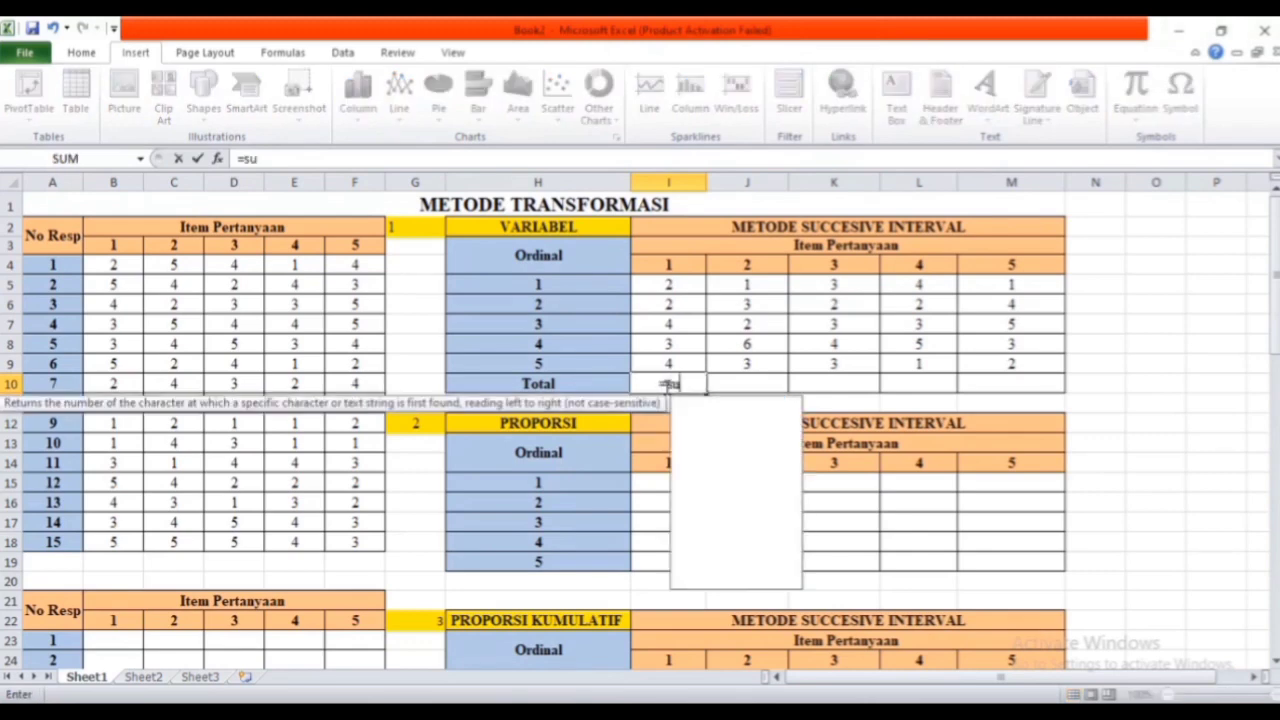
type("m")
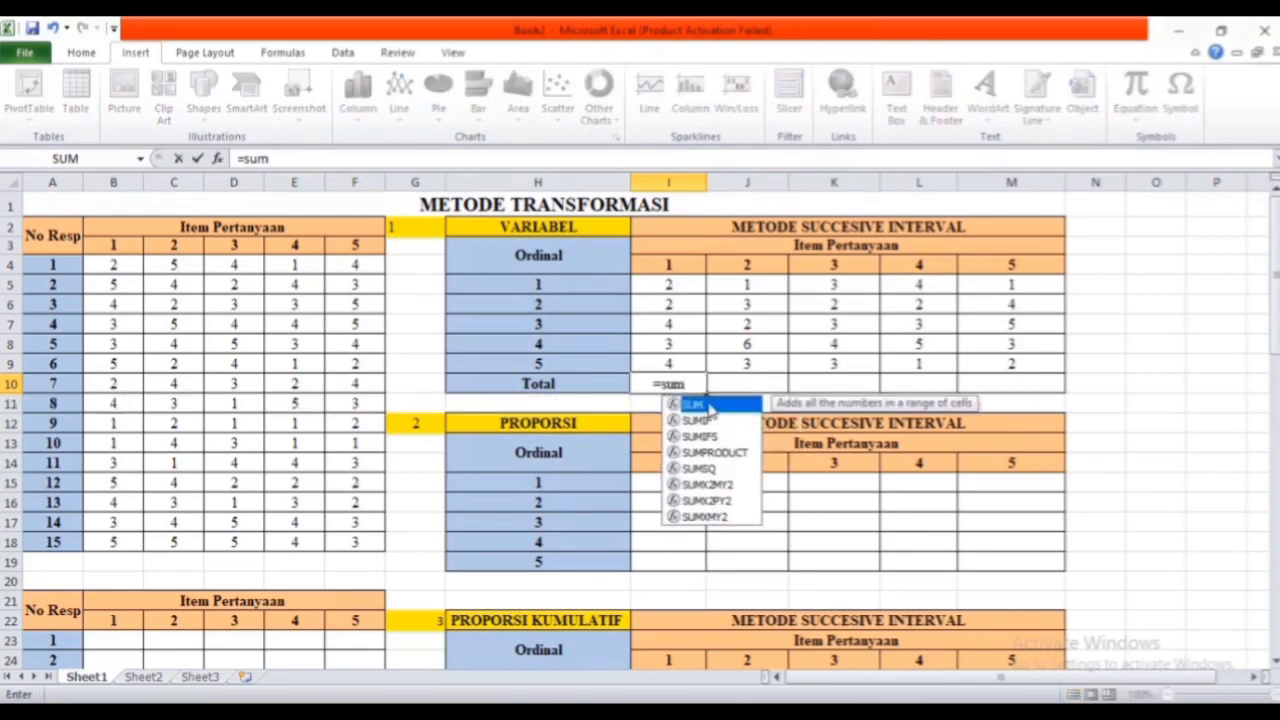
double_click(709, 405)
left_click(677, 284)
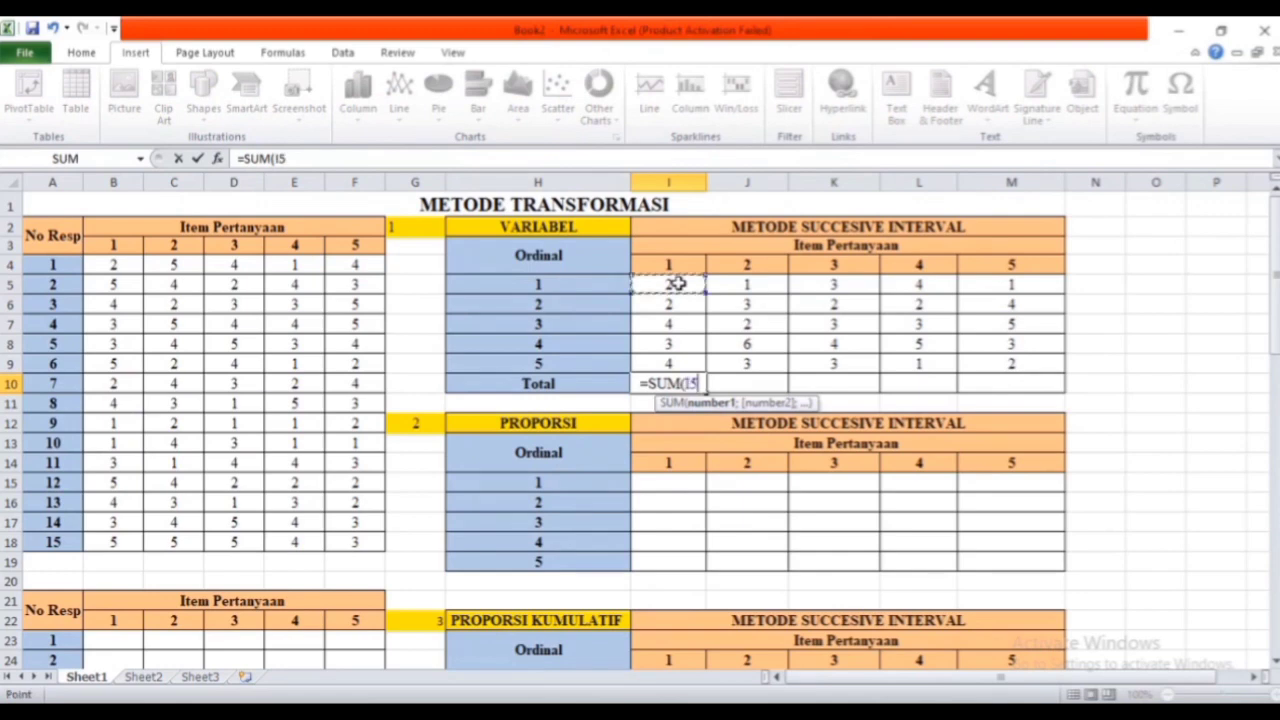
left_click_drag(677, 284, 680, 357)
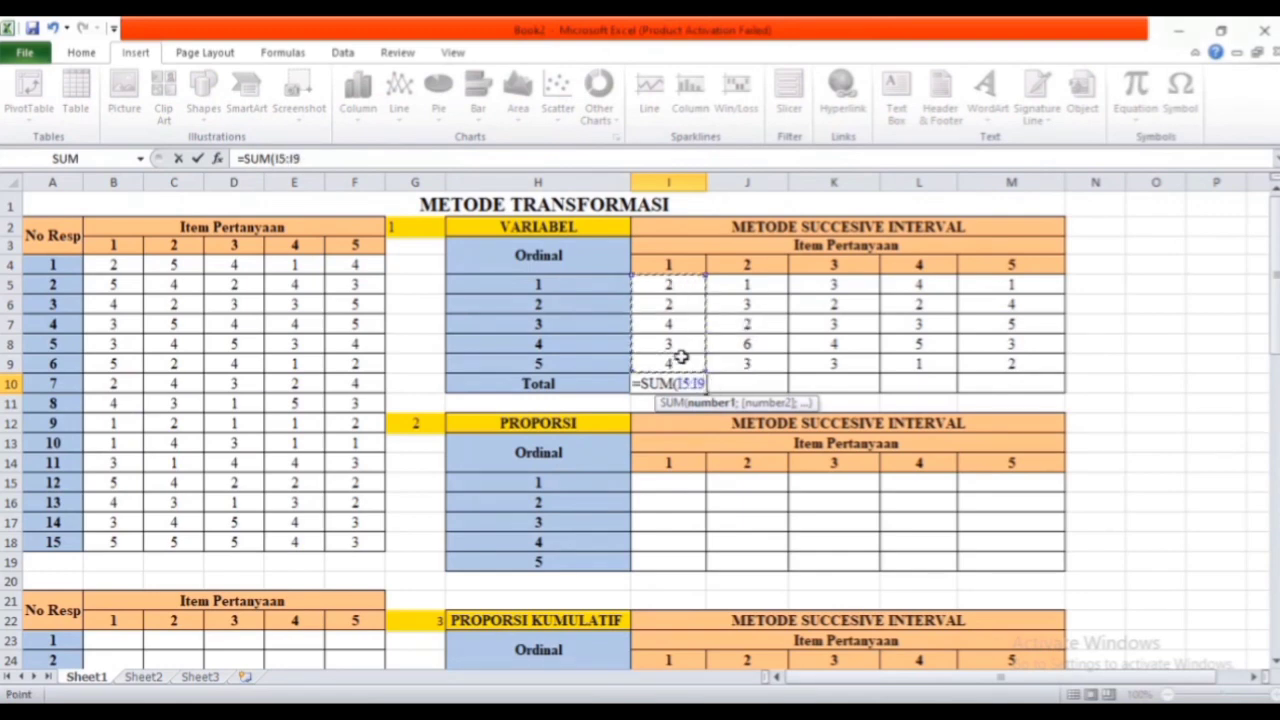
type(")")
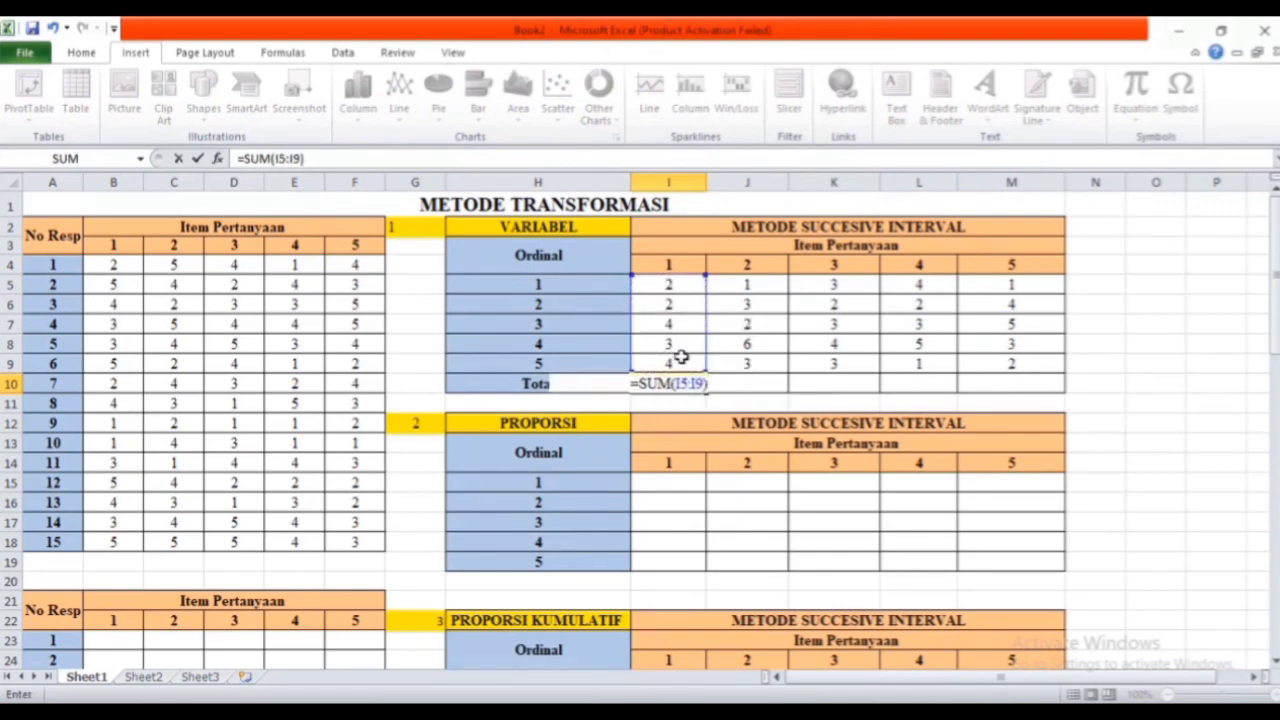
key("Return")
left_click(686, 388)
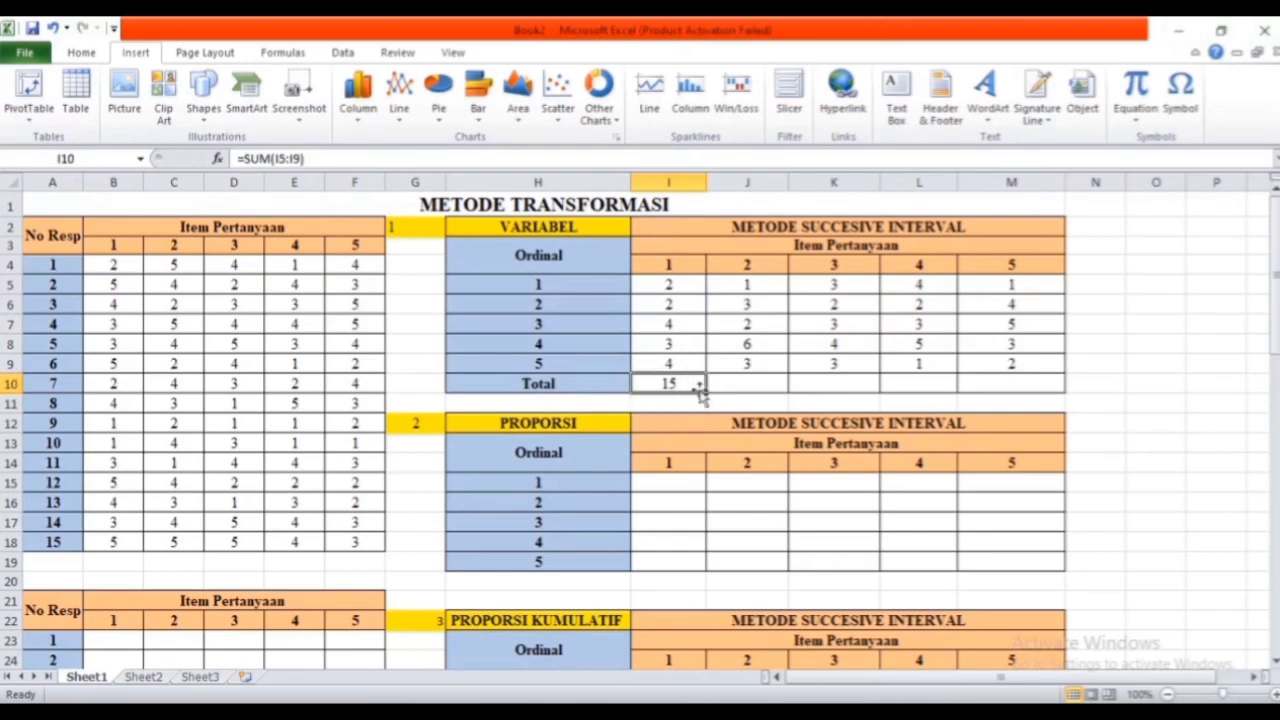
left_click_drag(704, 392, 1042, 384)
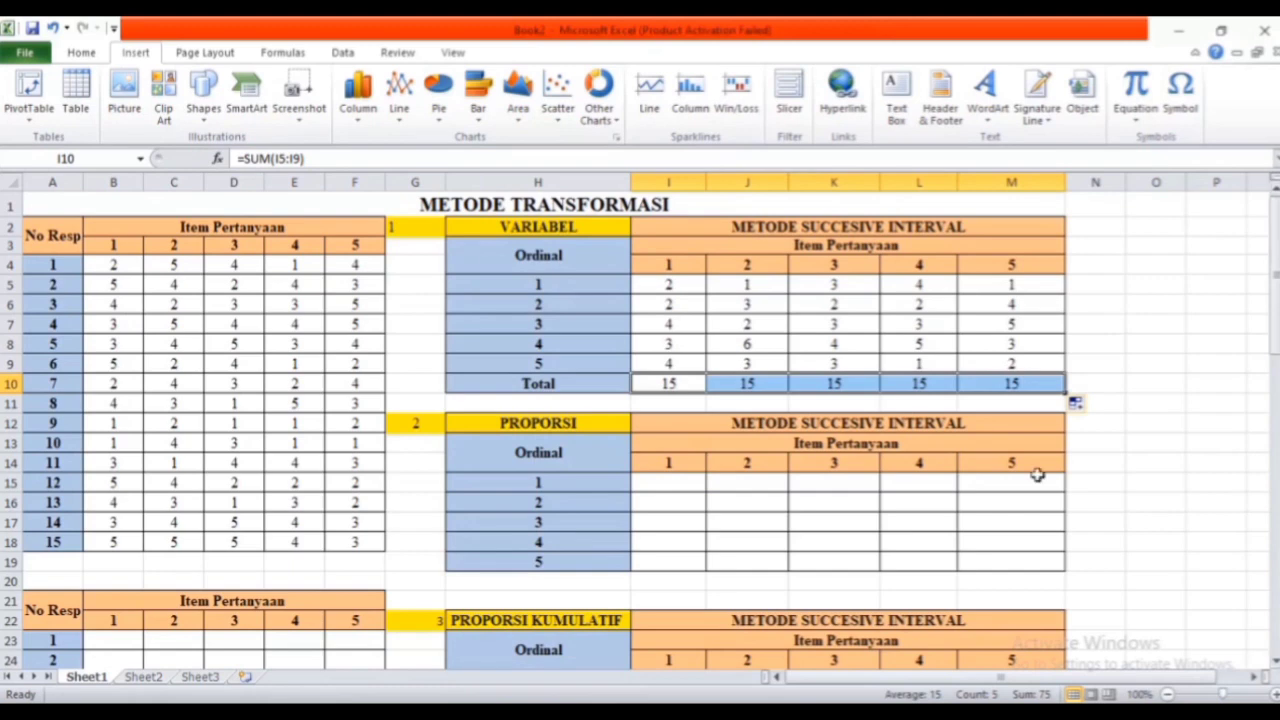
Enter =I5/$I$10 in cell I15 to calculate the proportion for ordinal 1 of item 1 in the PROPORSI table
left_click(665, 480)
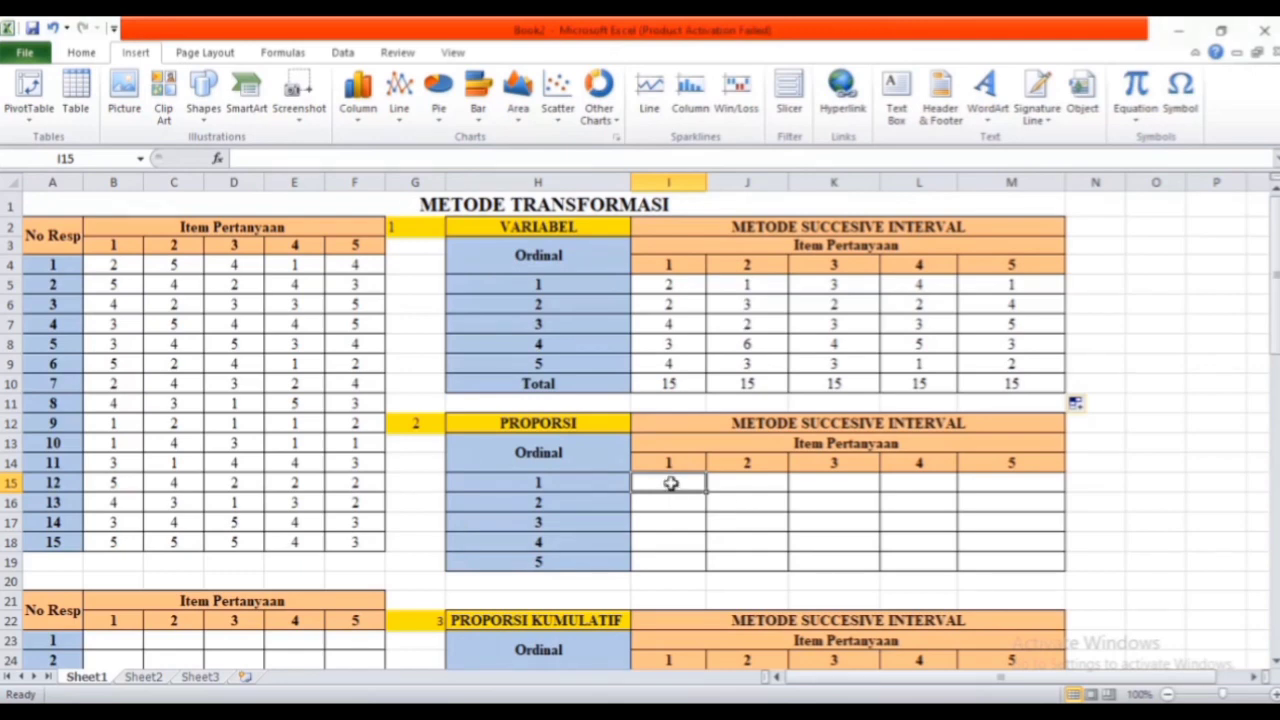
type("=")
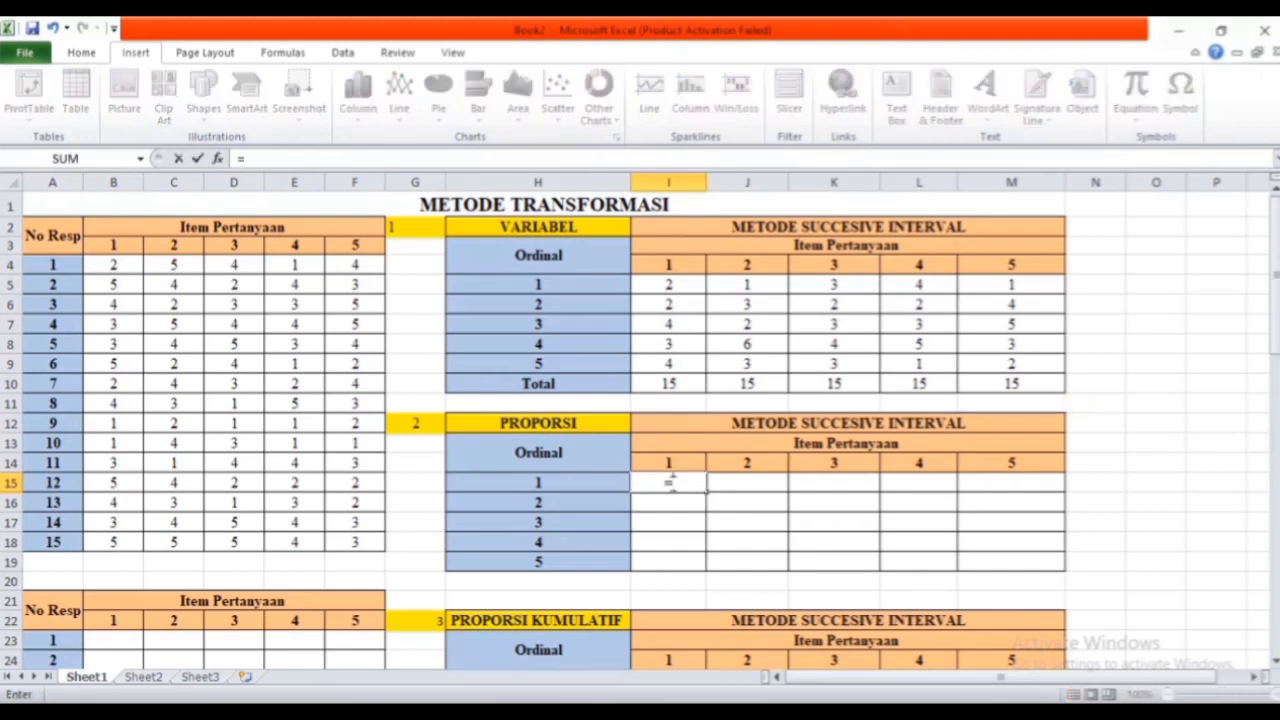
left_click(662, 283)
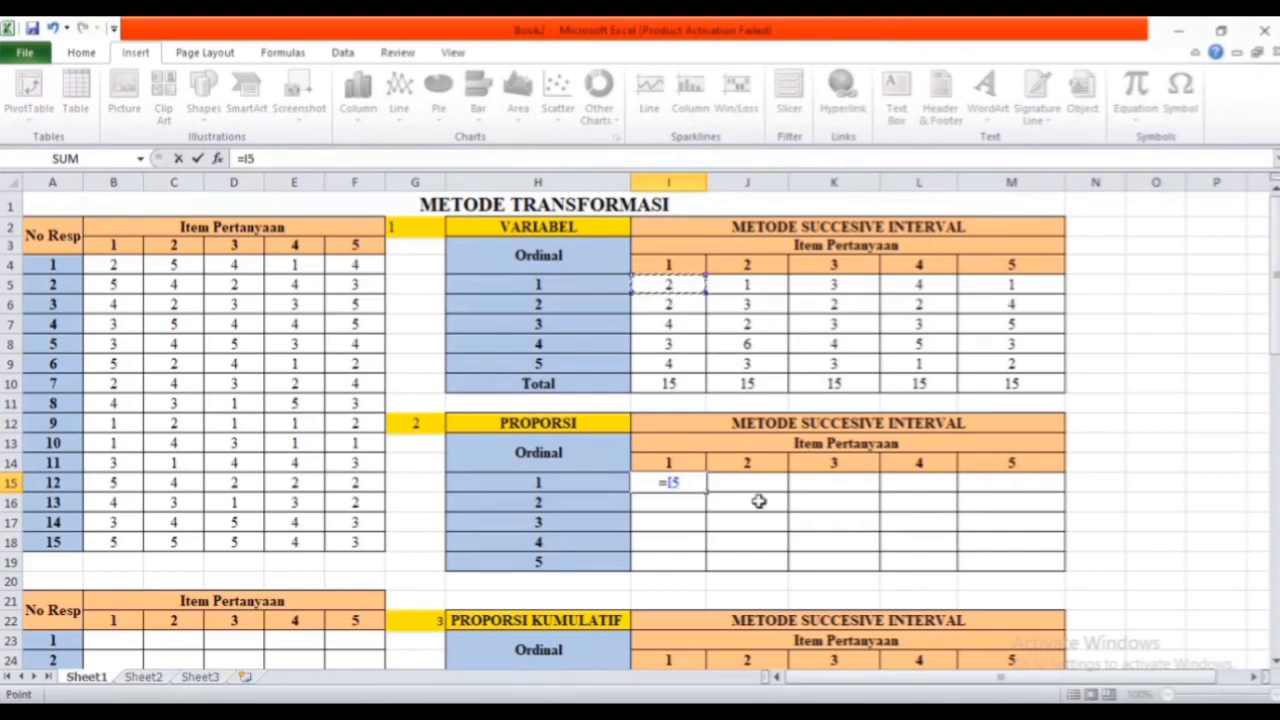
type("/")
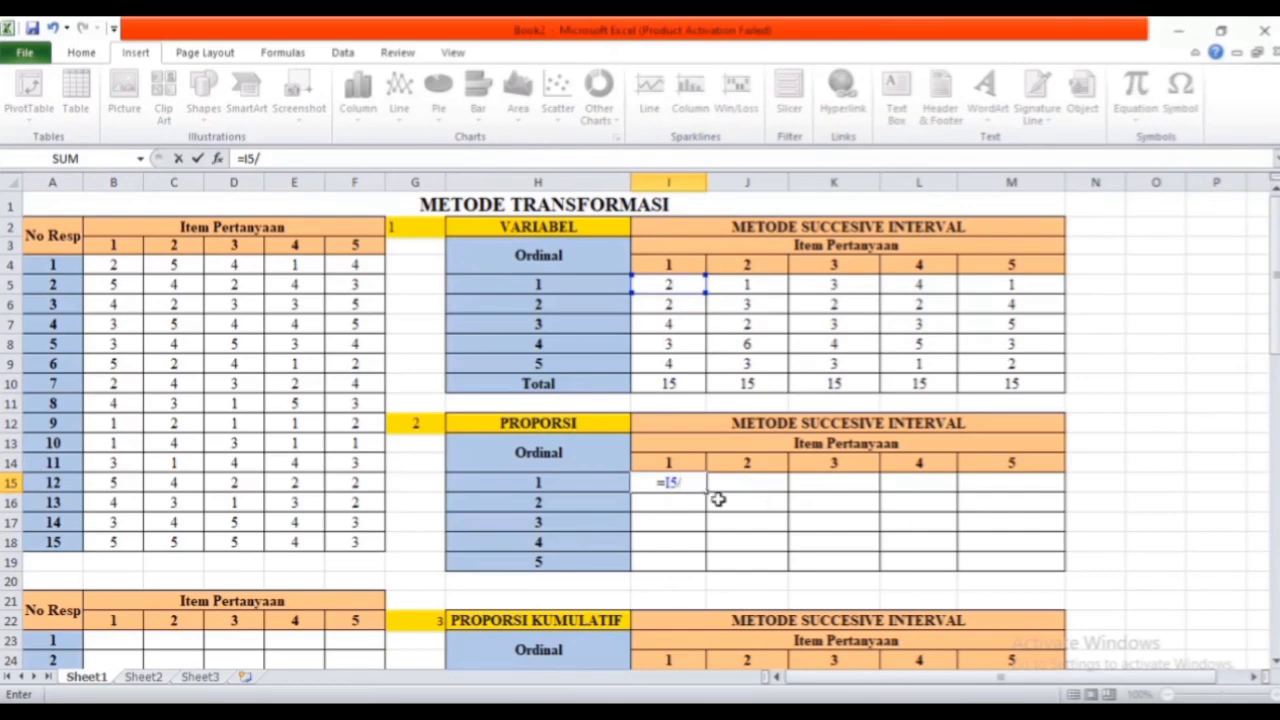
left_click(672, 385)
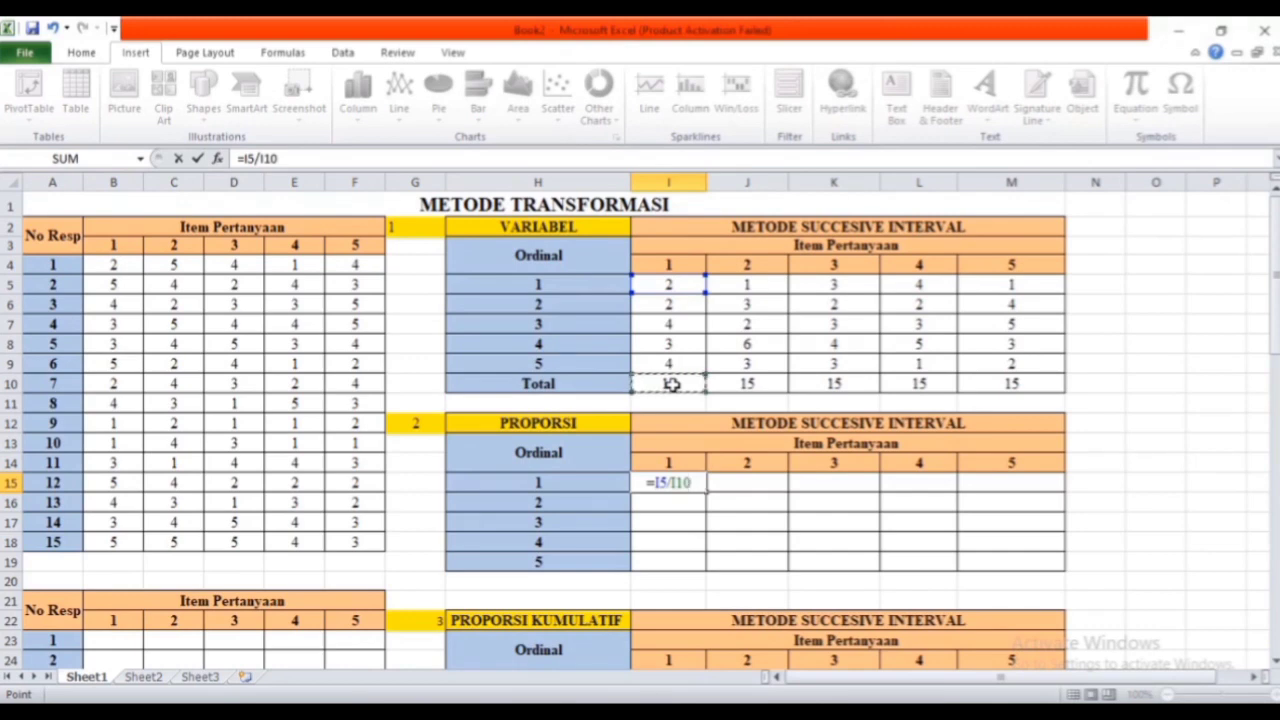
key("F4")
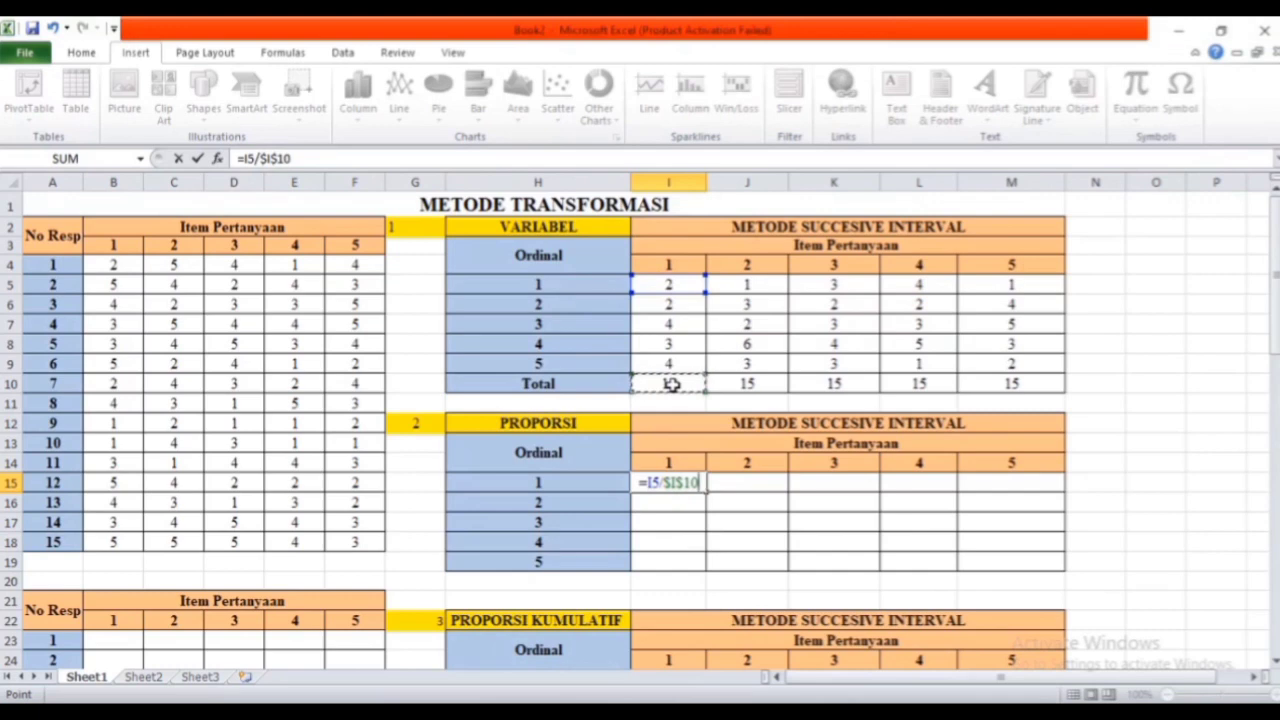
key("Return")
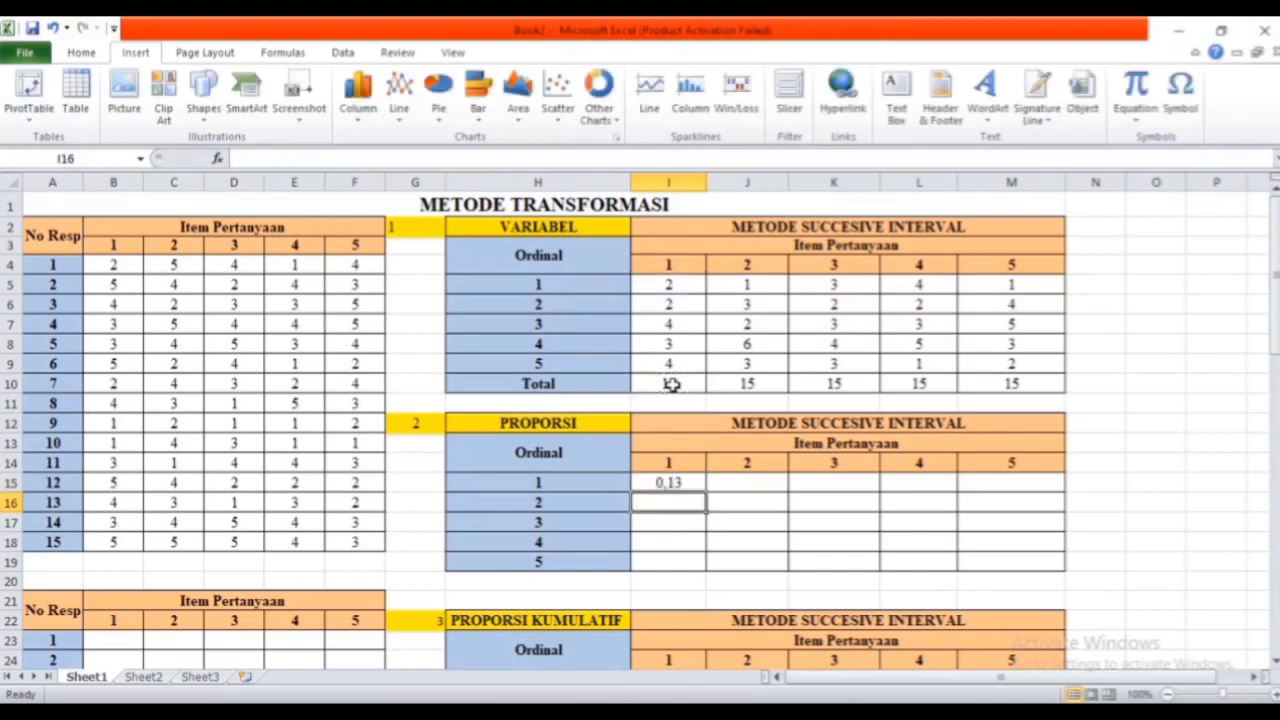
Fill the proportion formula from I15 across to column M and down to row 19 of the PROPORSI table
left_click(684, 483)
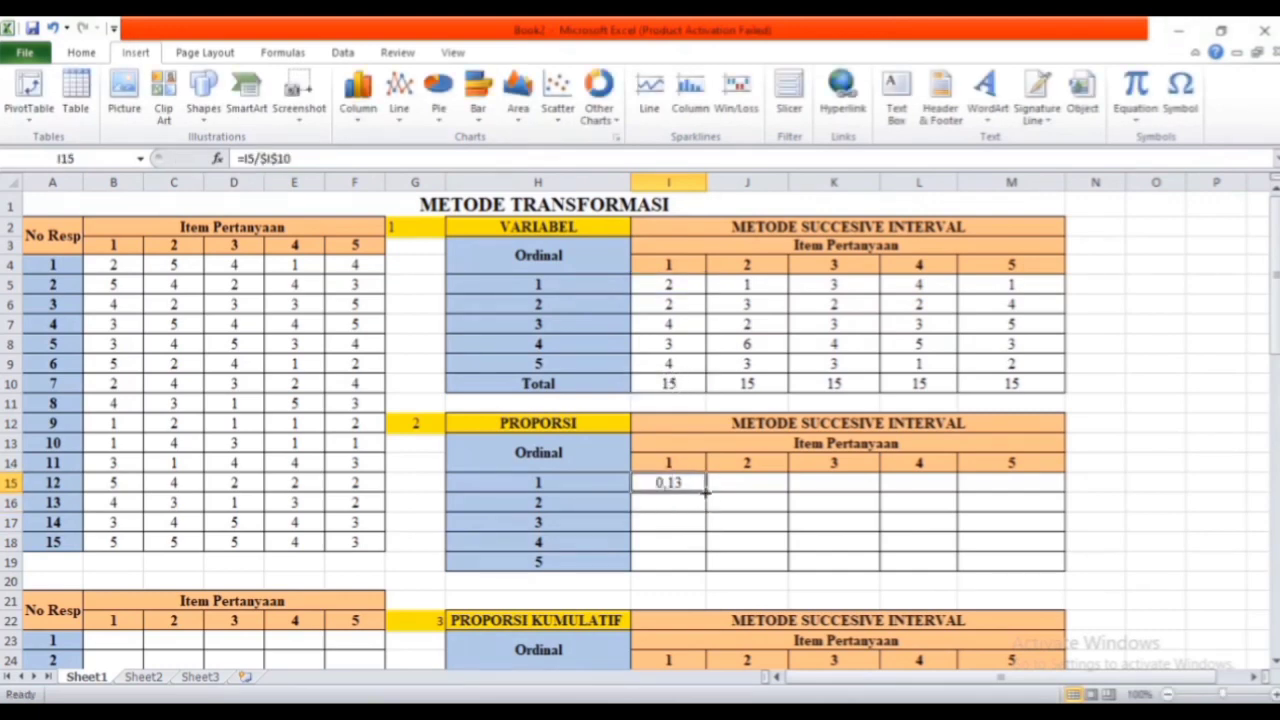
left_click_drag(706, 492, 1046, 486)
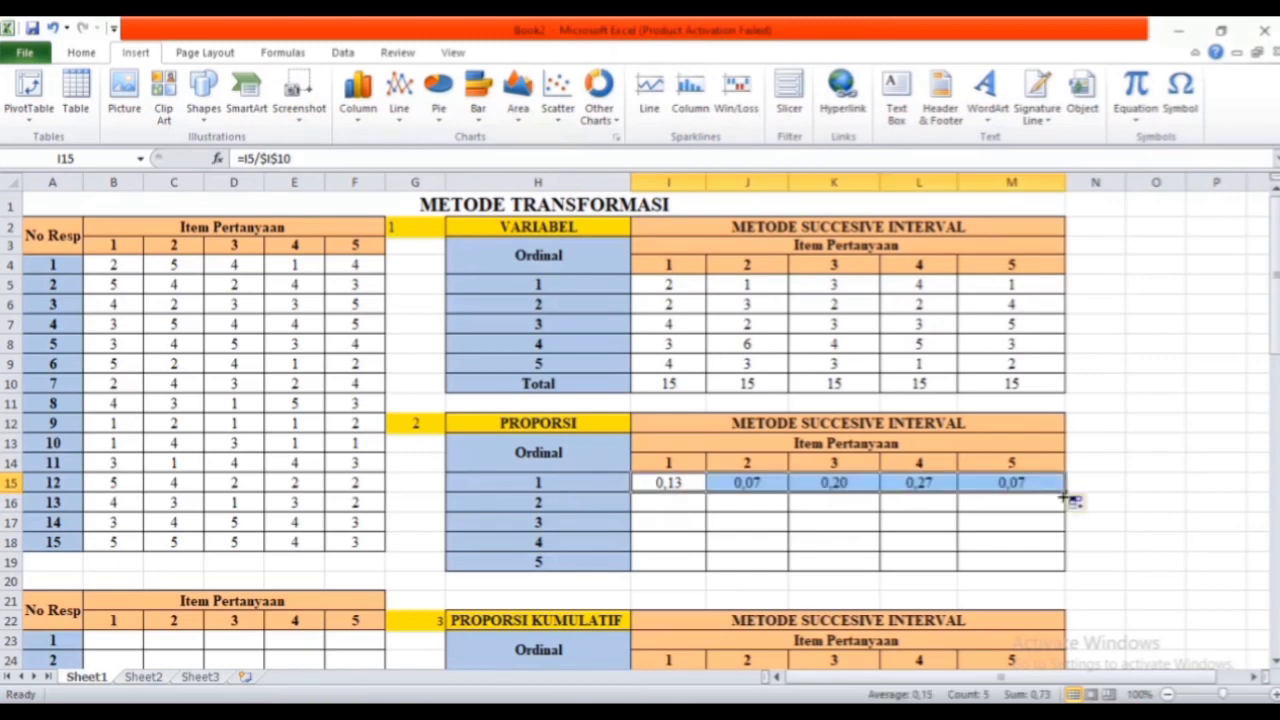
left_click_drag(1062, 535, 1063, 568)
left_click(731, 518)
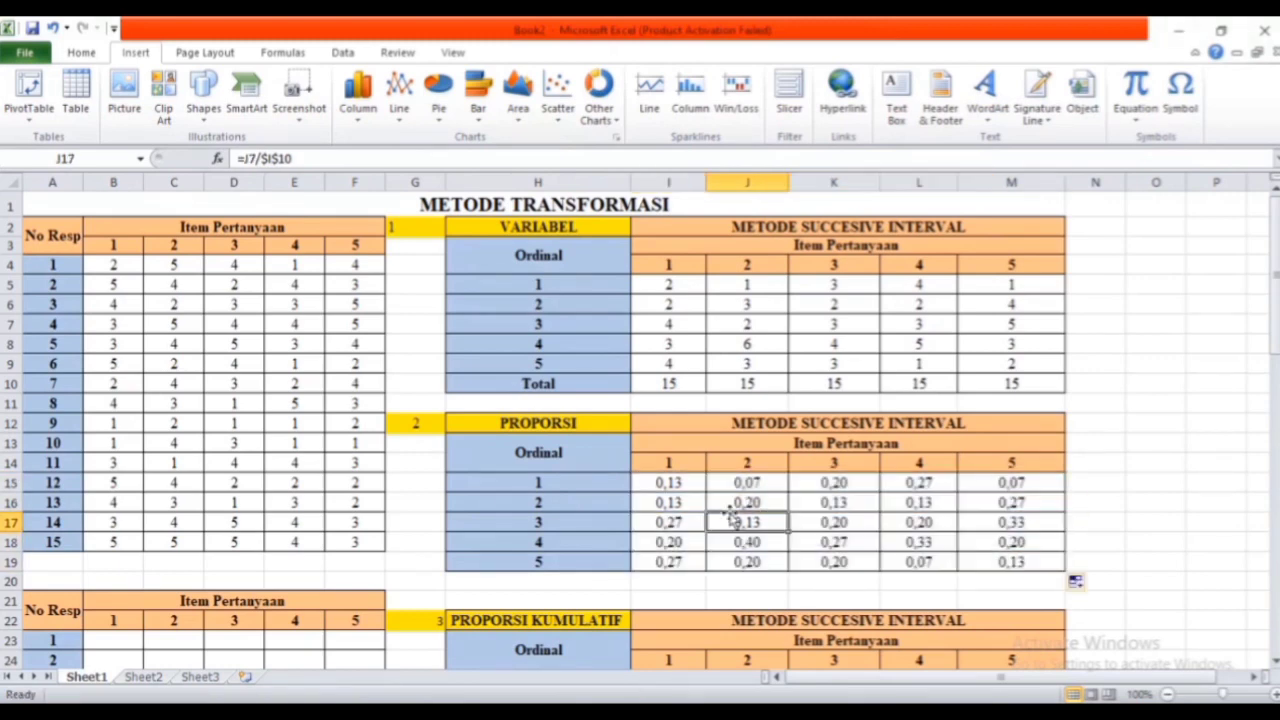
Check the cell references of the proportion formula in cell I15
left_click(688, 482)
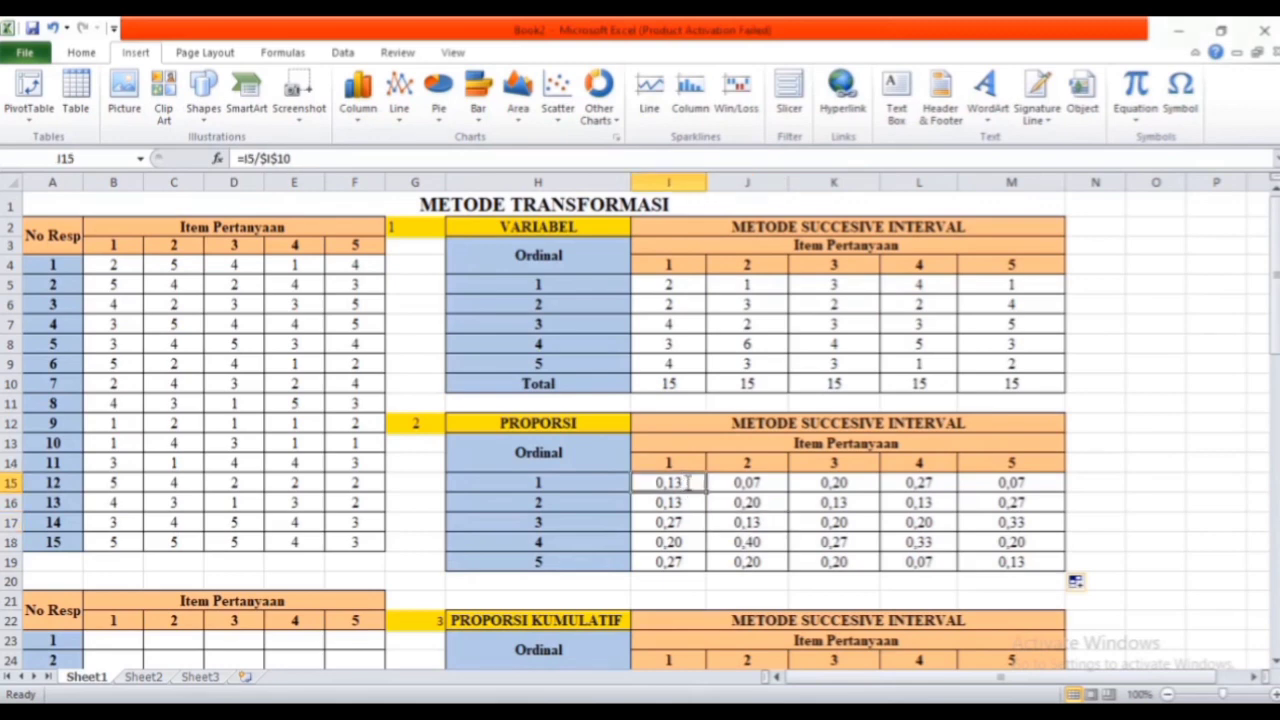
double_click(688, 482)
left_click(731, 500)
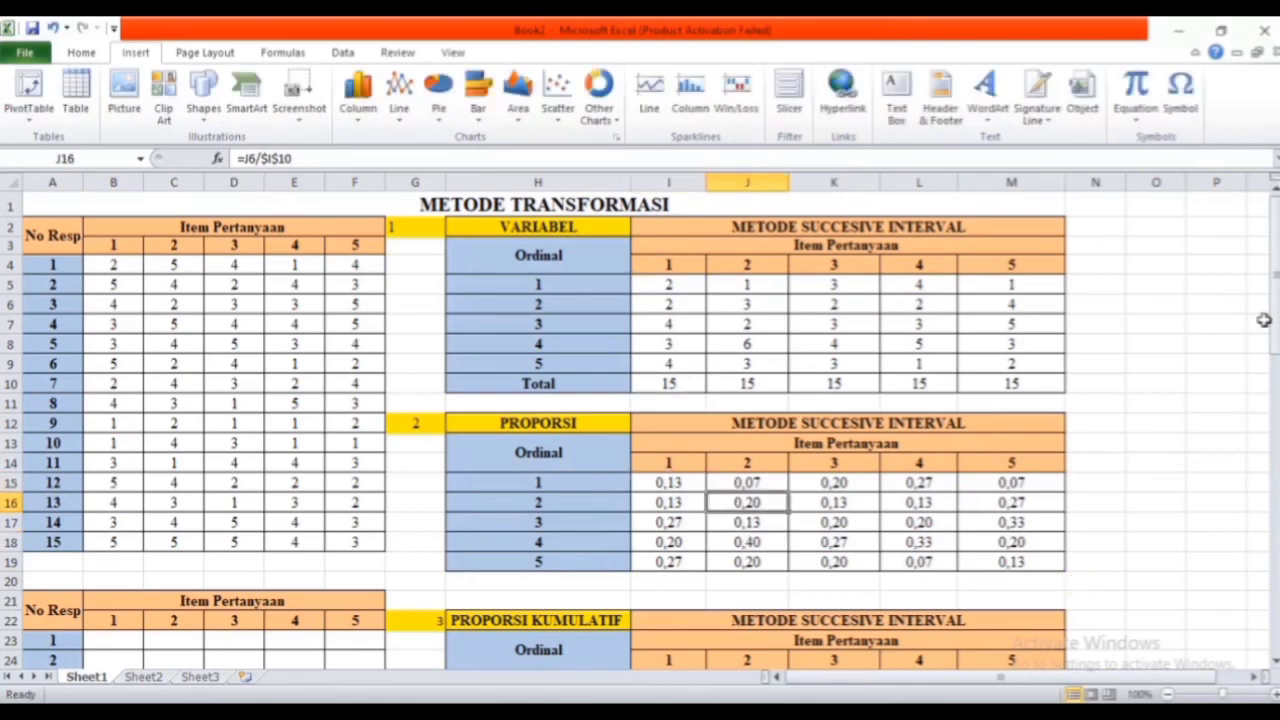
Enter =I15 in cell I25 of the PROPORSI KUMULATIF table and fill the formula across to M25
left_click_drag(1275, 270, 1275, 306)
left_click(675, 318)
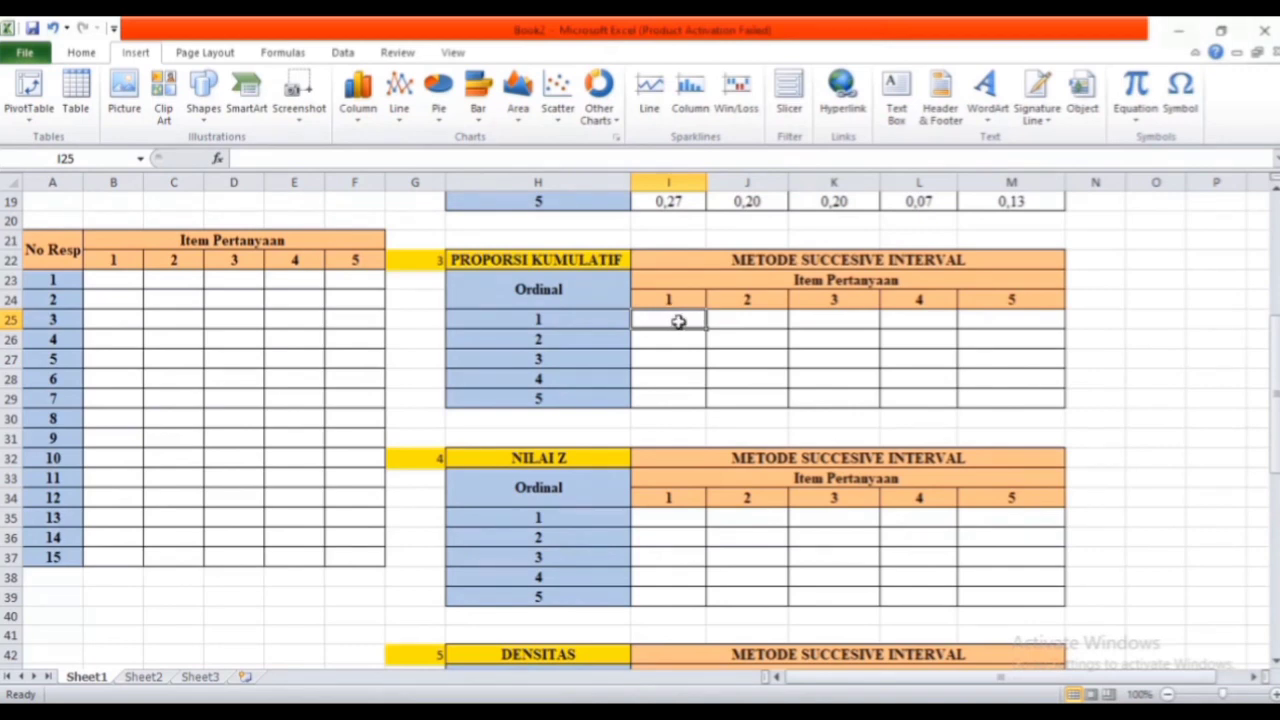
type("=")
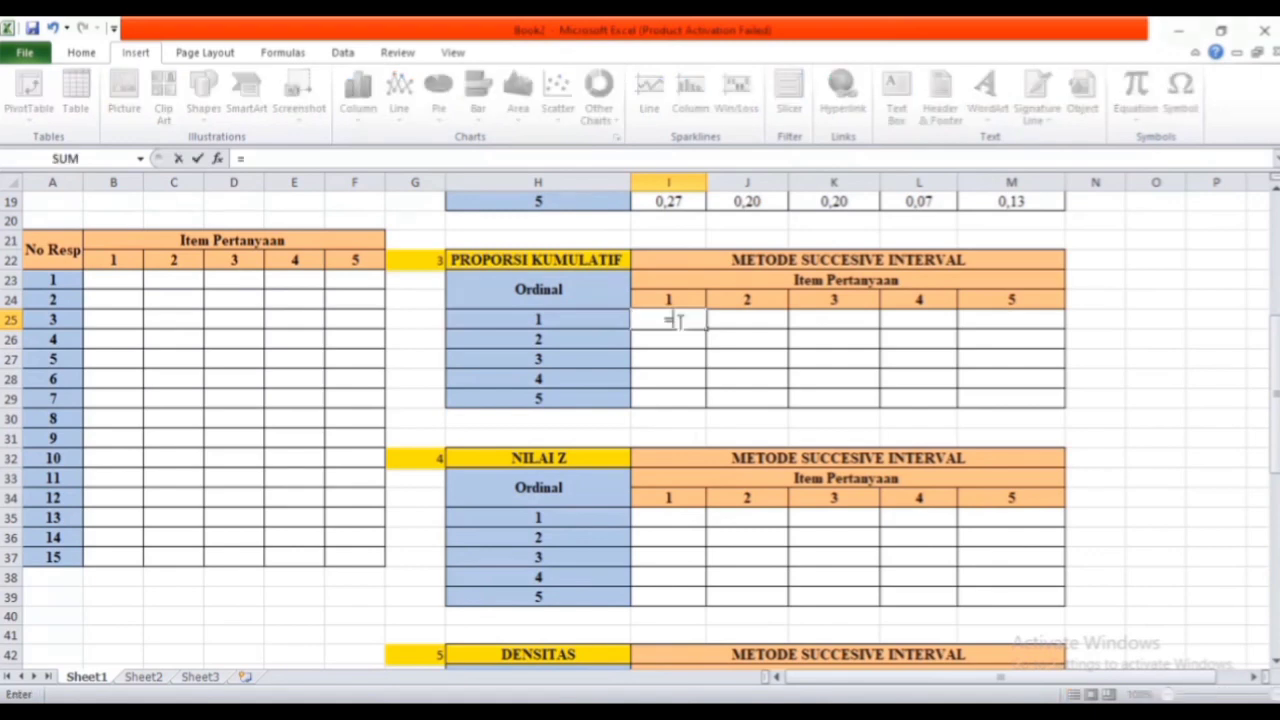
left_click_drag(1276, 345, 1276, 290)
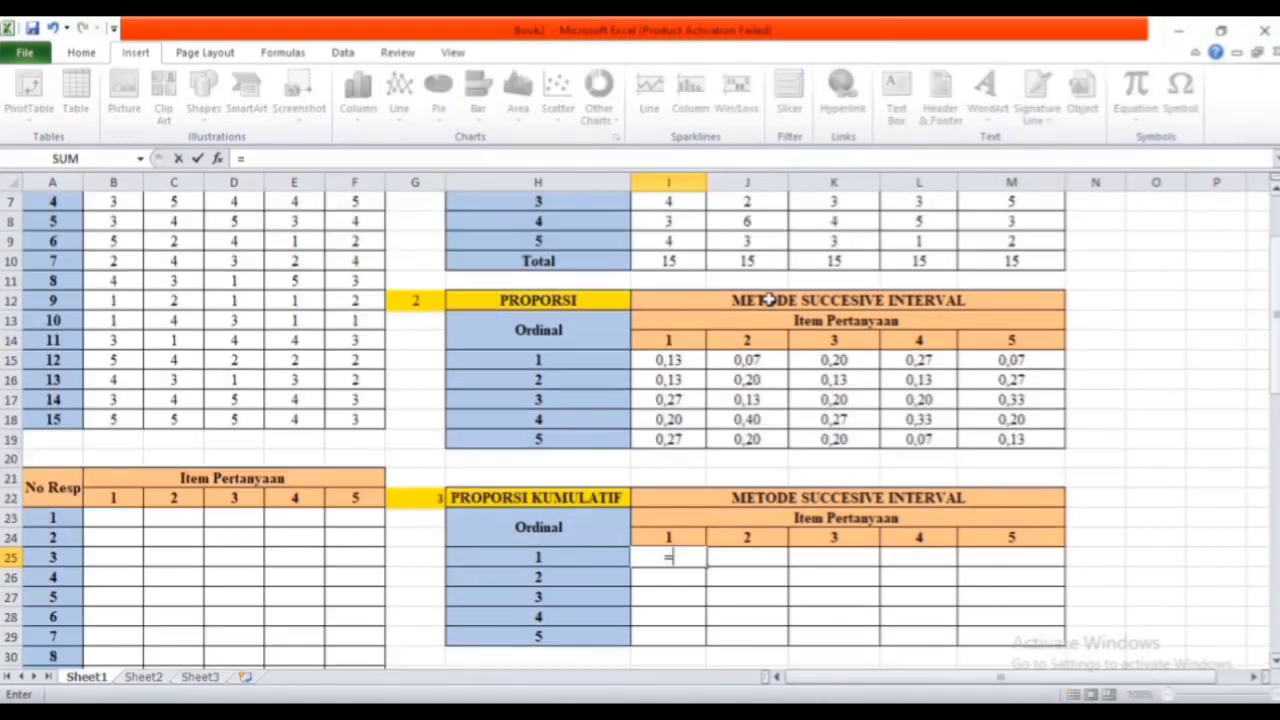
left_click(668, 360)
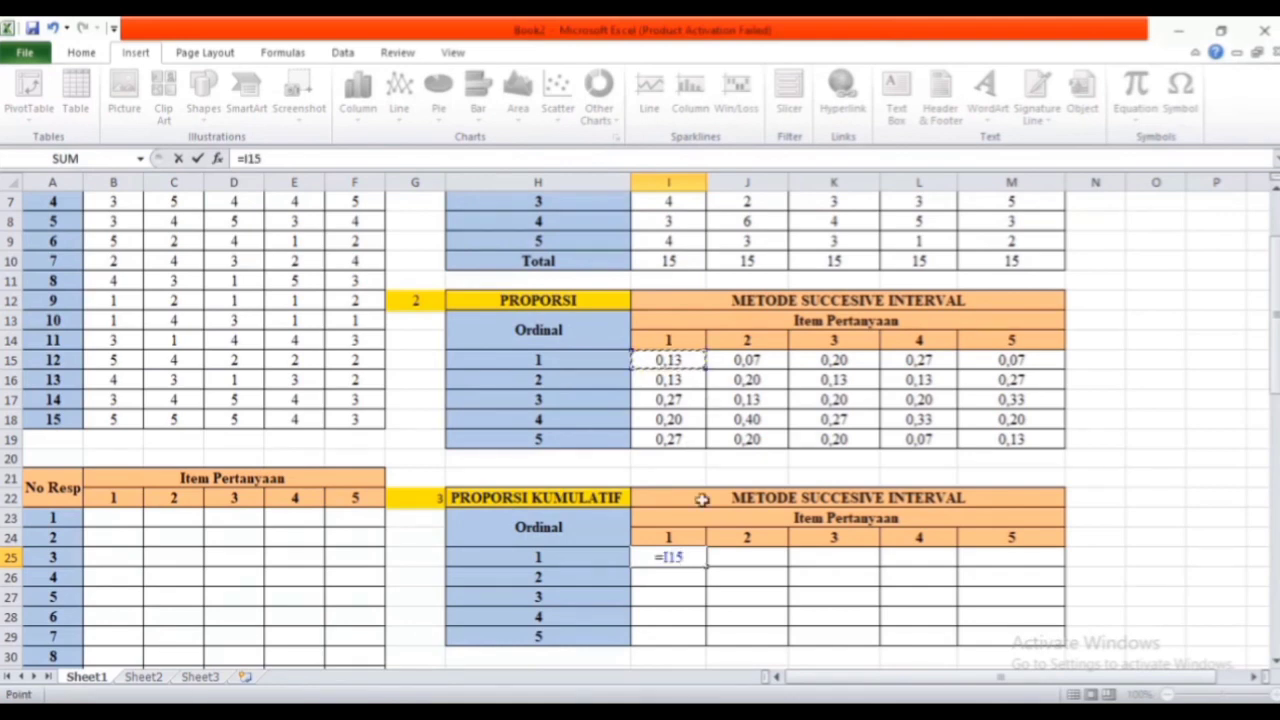
key("Return")
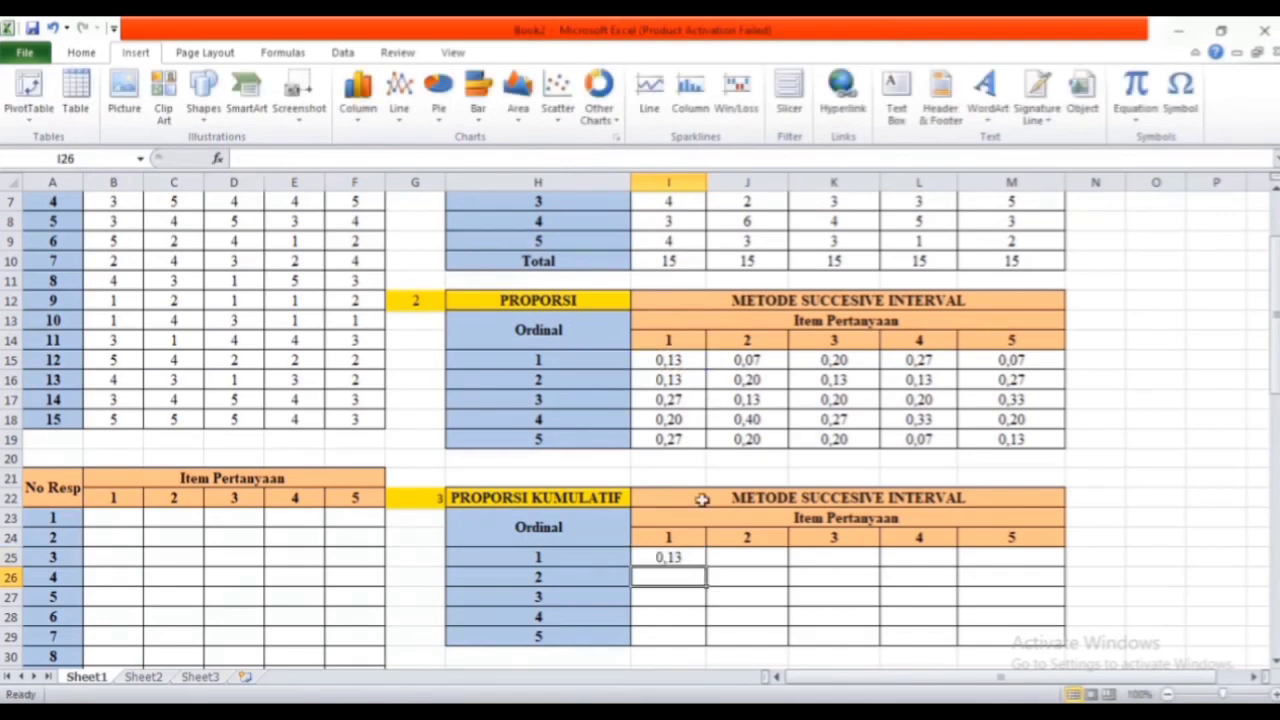
left_click(677, 556)
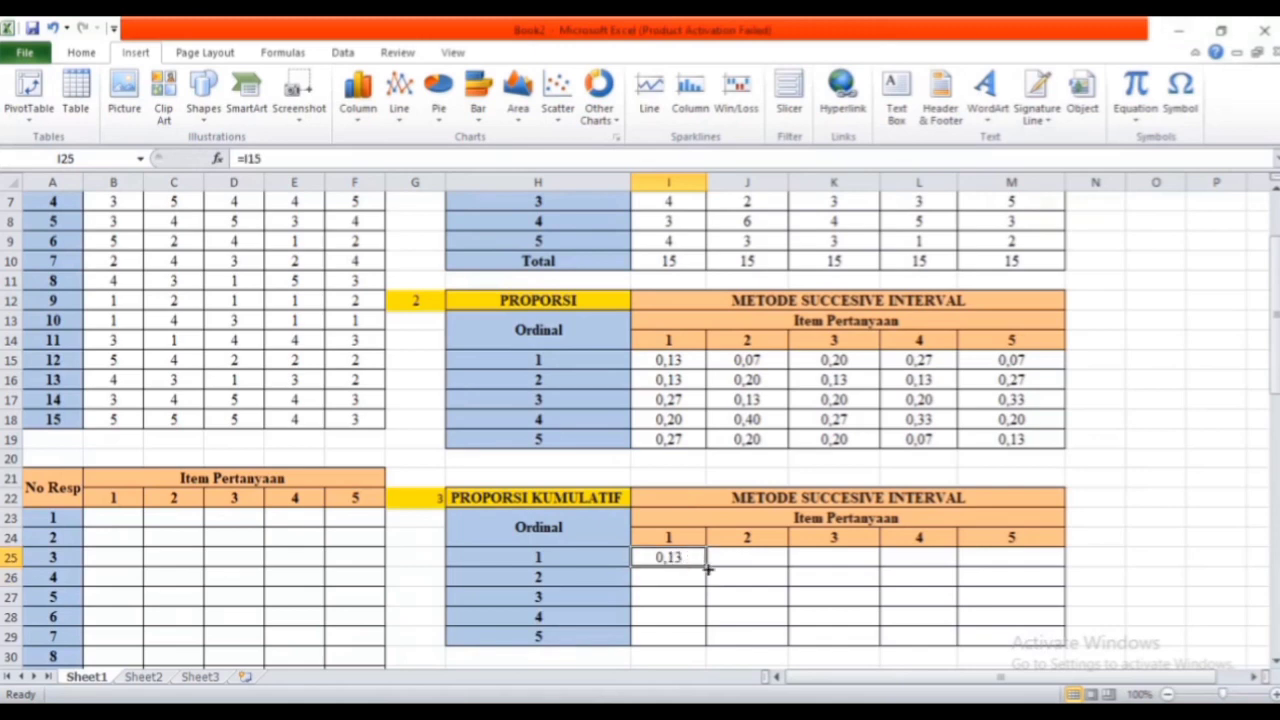
left_click_drag(707, 567, 1050, 578)
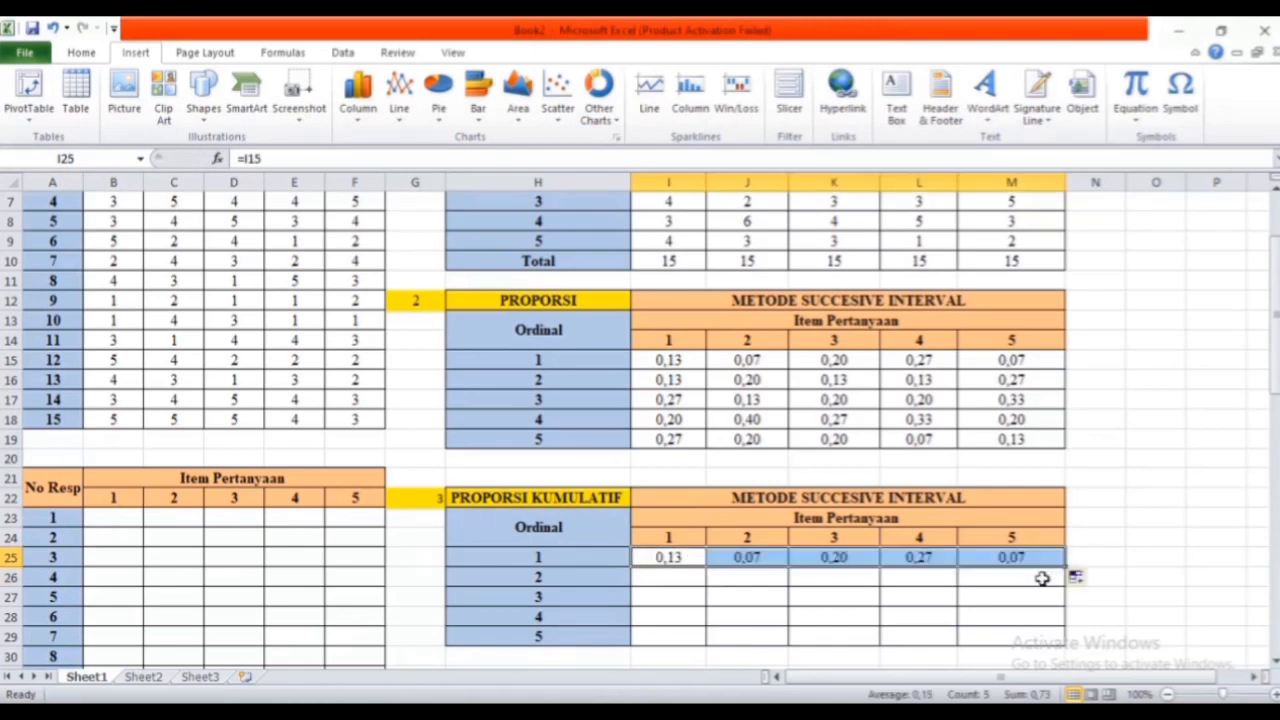
Enter the cumulative formula =I25+I16 in cell I26 and fill it across to column M and down to row 29
left_click(664, 576)
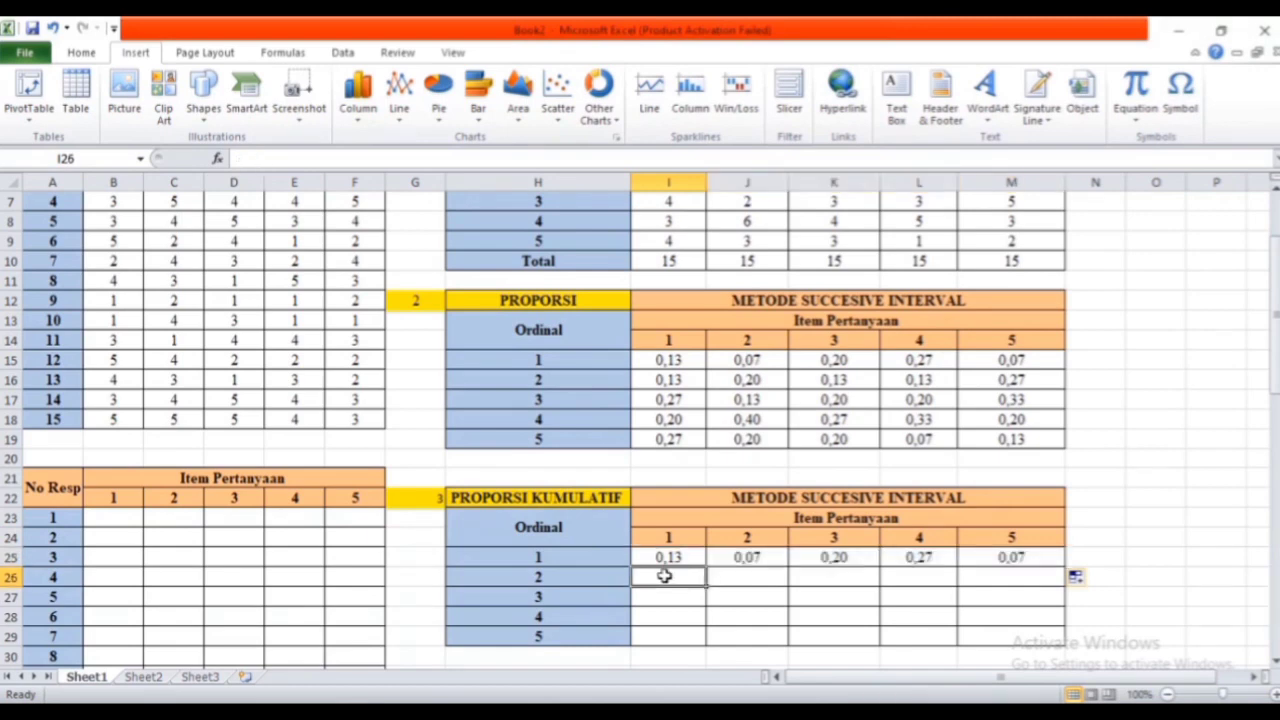
type("=")
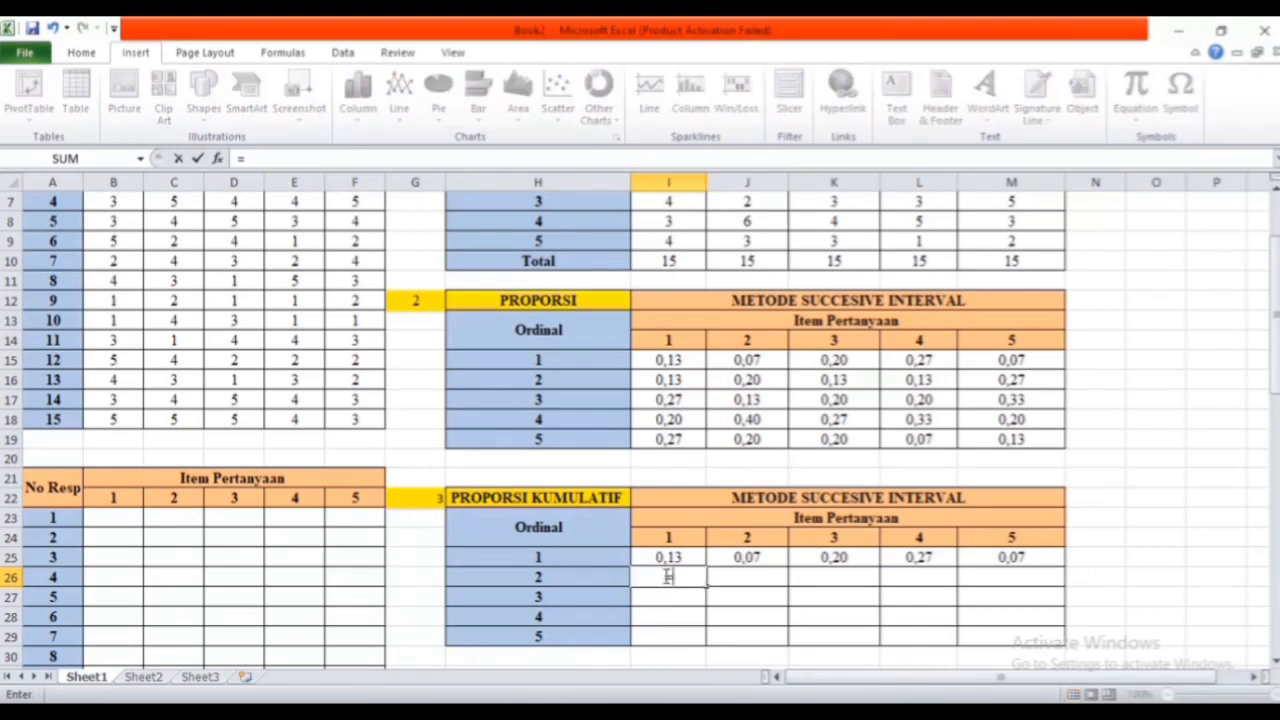
left_click(677, 557)
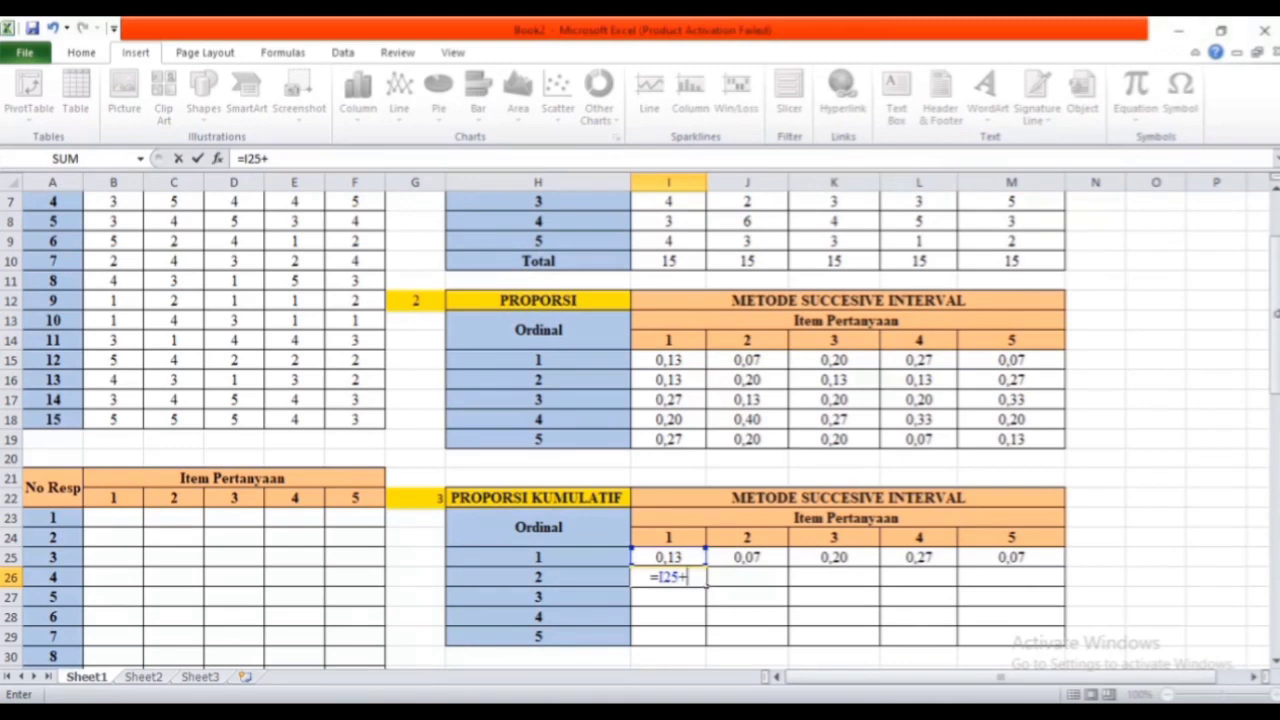
left_click(685, 380)
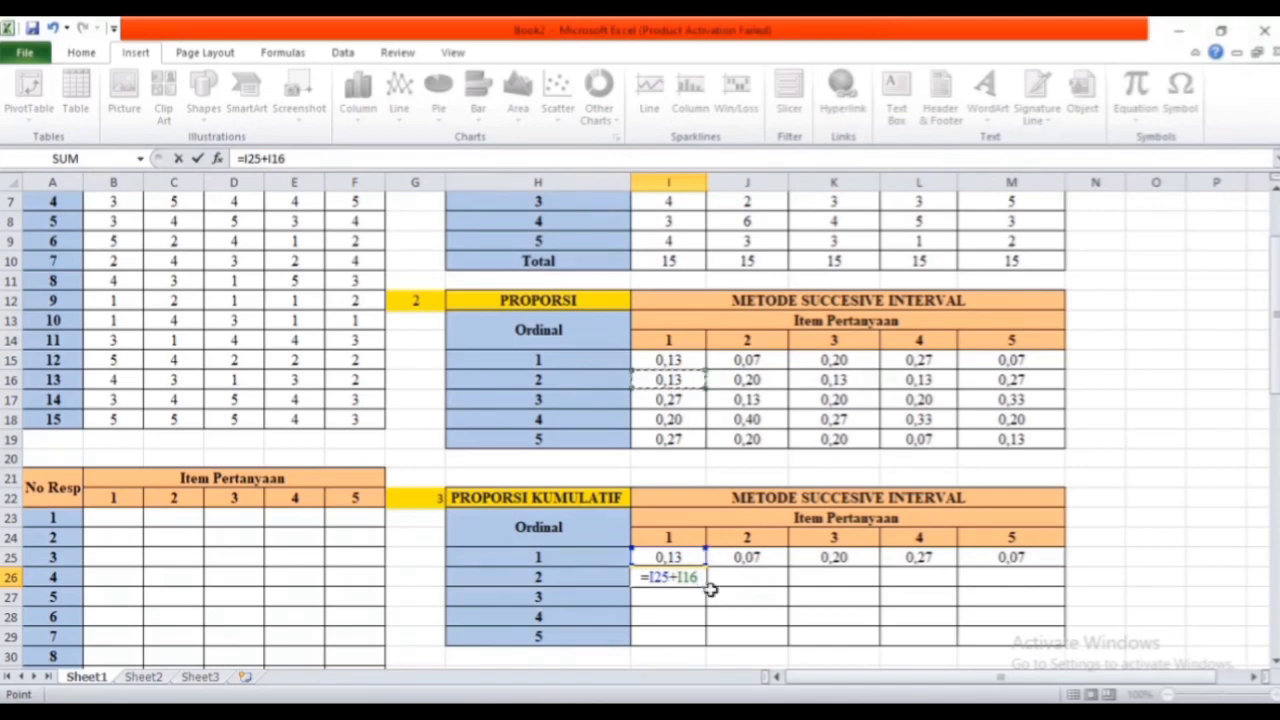
key("Return")
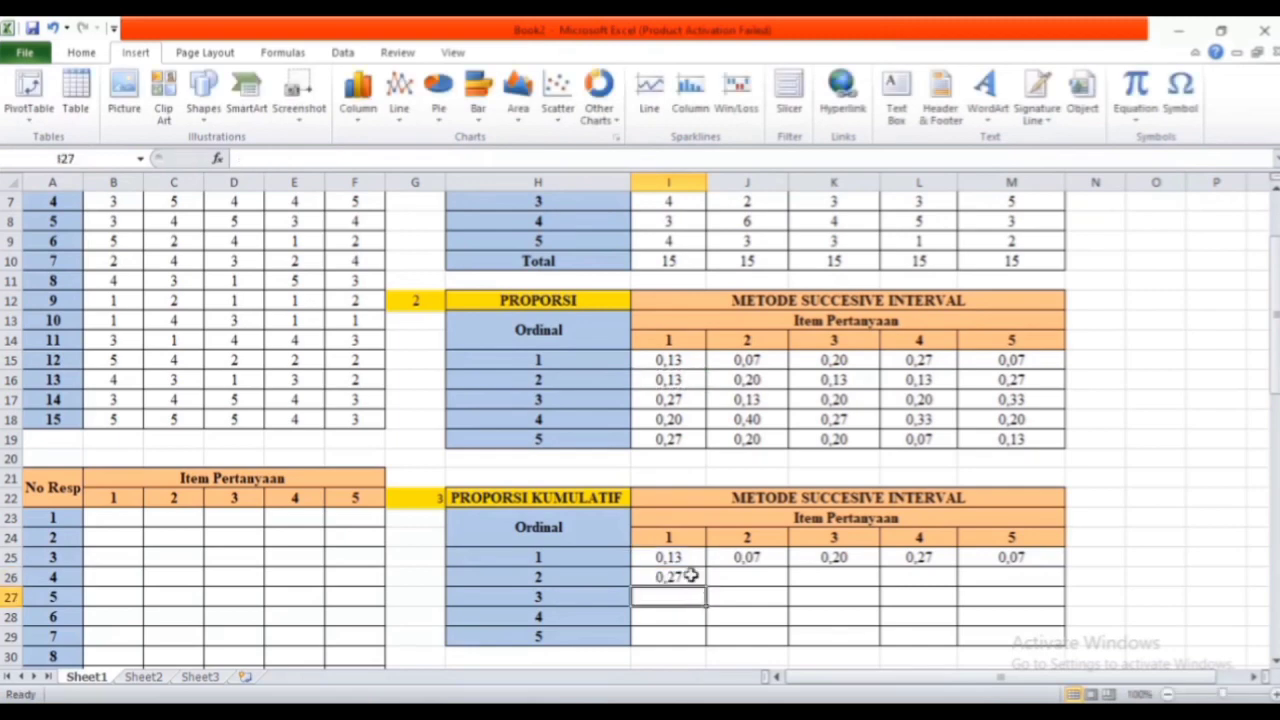
left_click(687, 574)
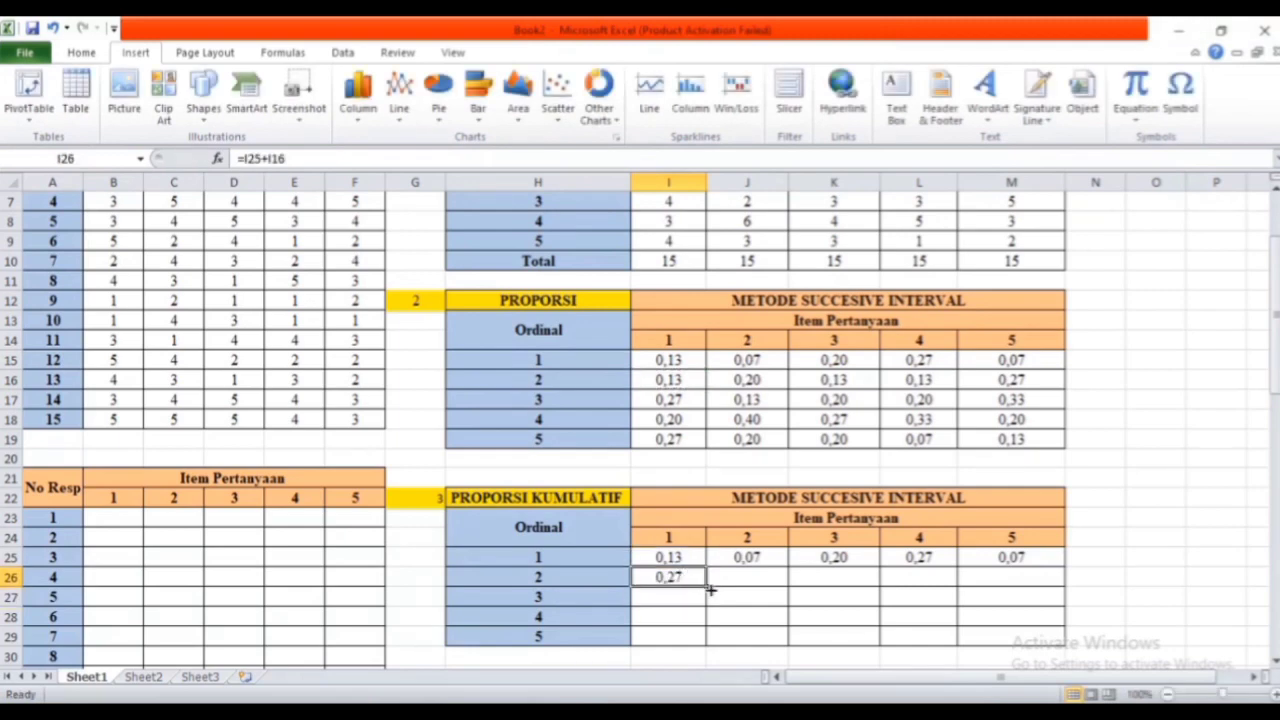
left_click_drag(708, 590, 1070, 648)
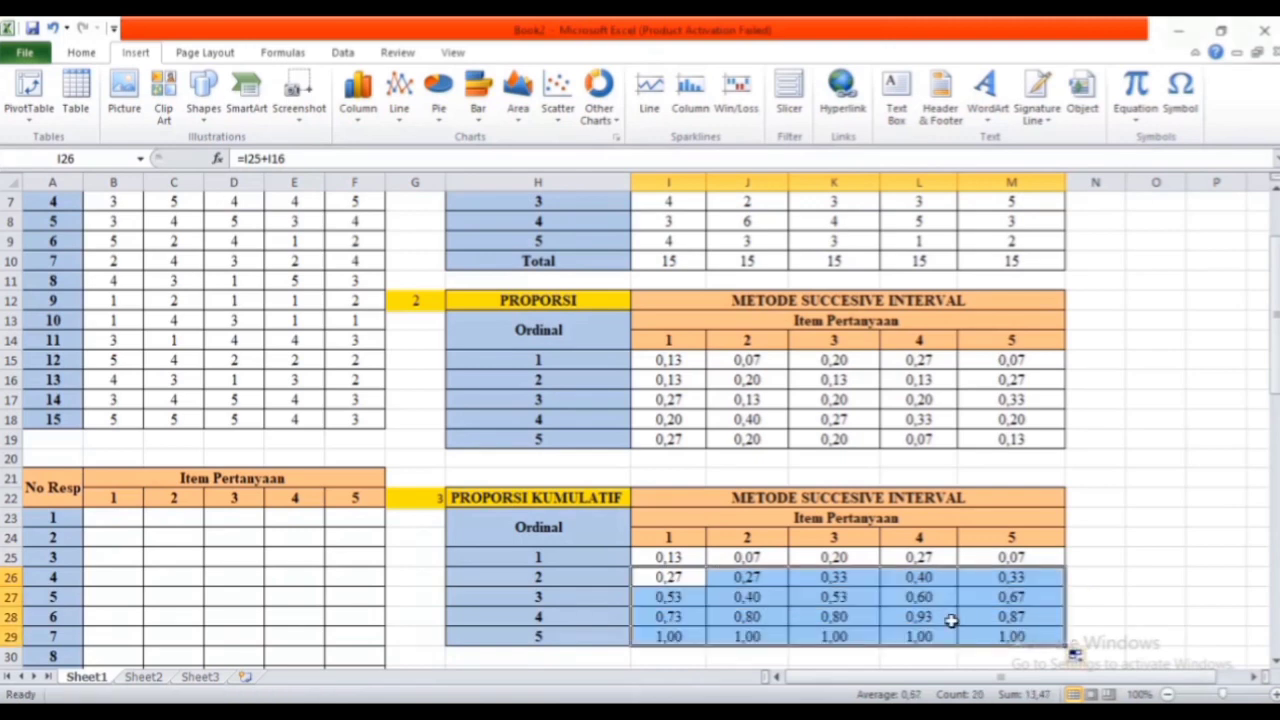
left_click(820, 598)
Check the cell references of the cumulative proportion formula in cell I26
left_click(676, 579)
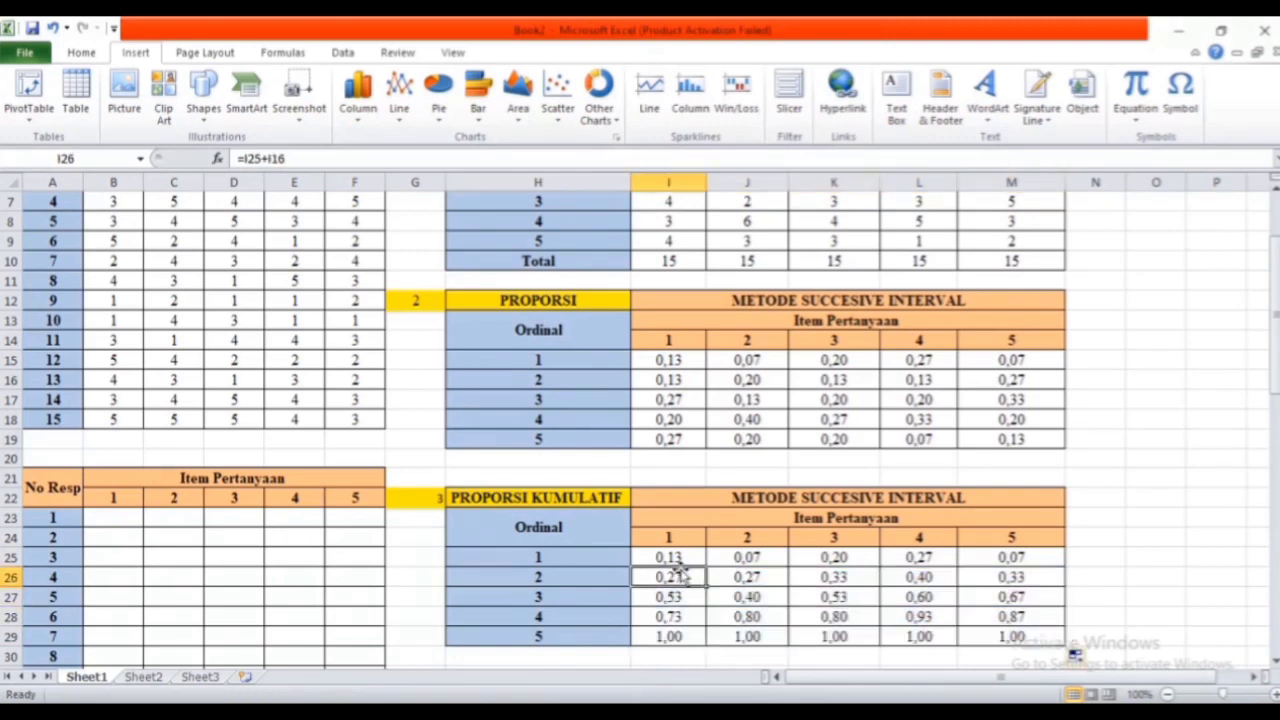
double_click(676, 579)
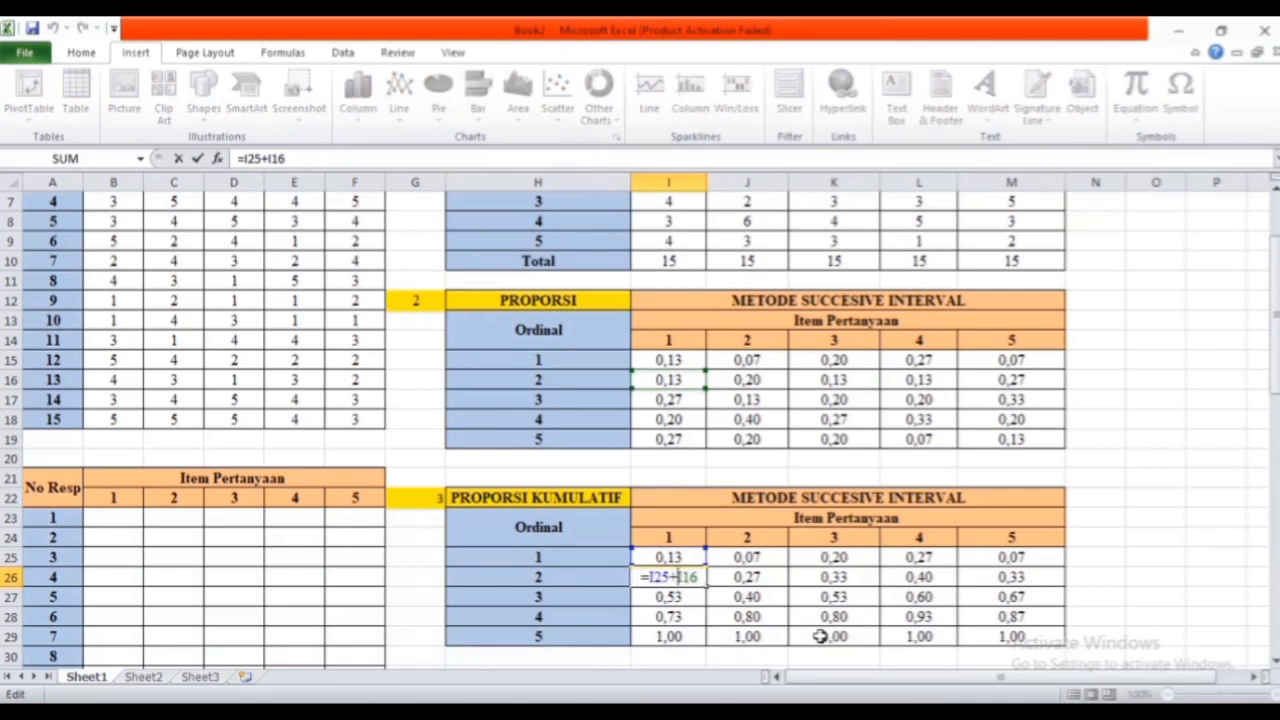
key("Return")
Enter =NORMSINV(I25) in cell I35 of the NILAI Z table for ordinal 1 of item 1
scroll(1174, 480, "down", 2)
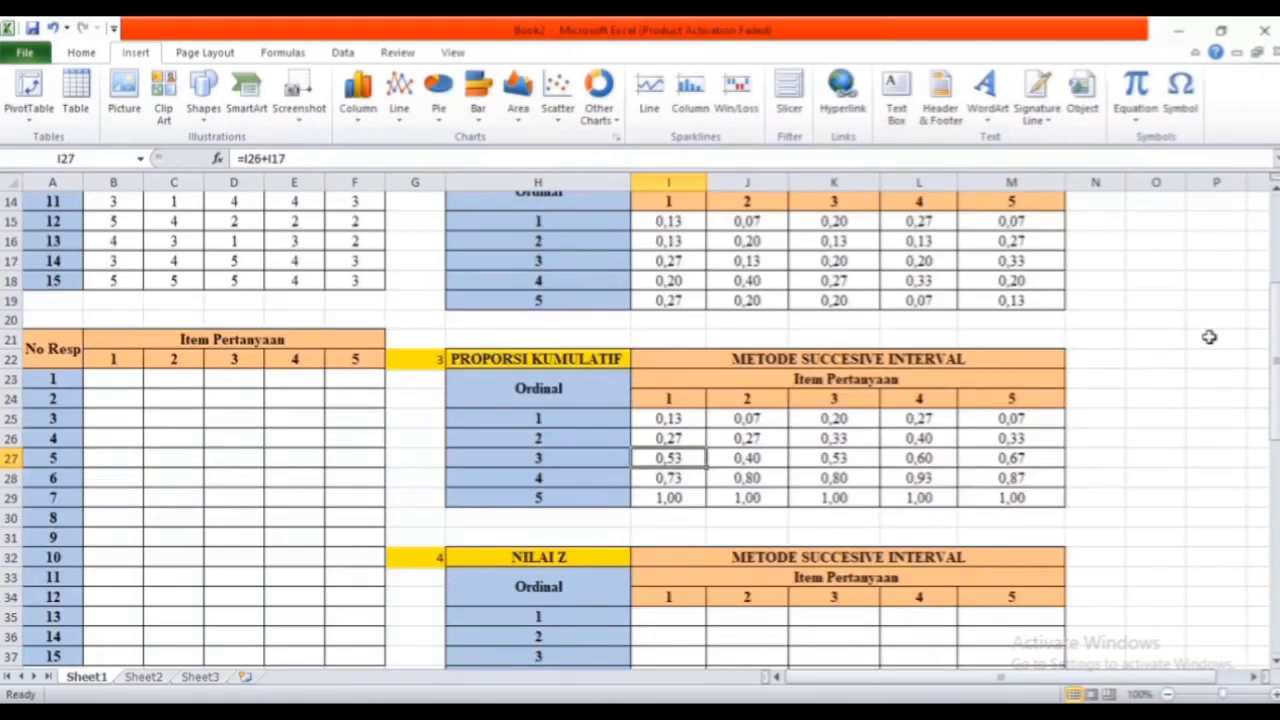
left_click_drag(1274, 358, 1274, 400)
left_click(675, 301)
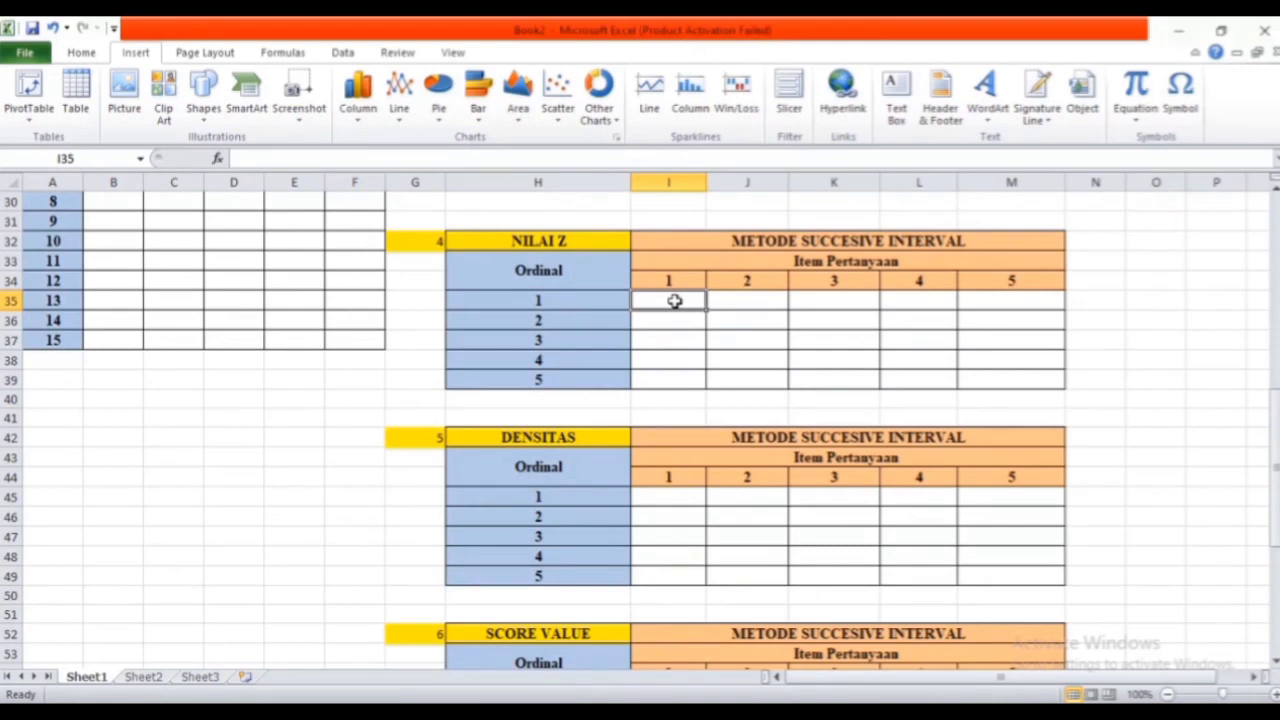
type("=")
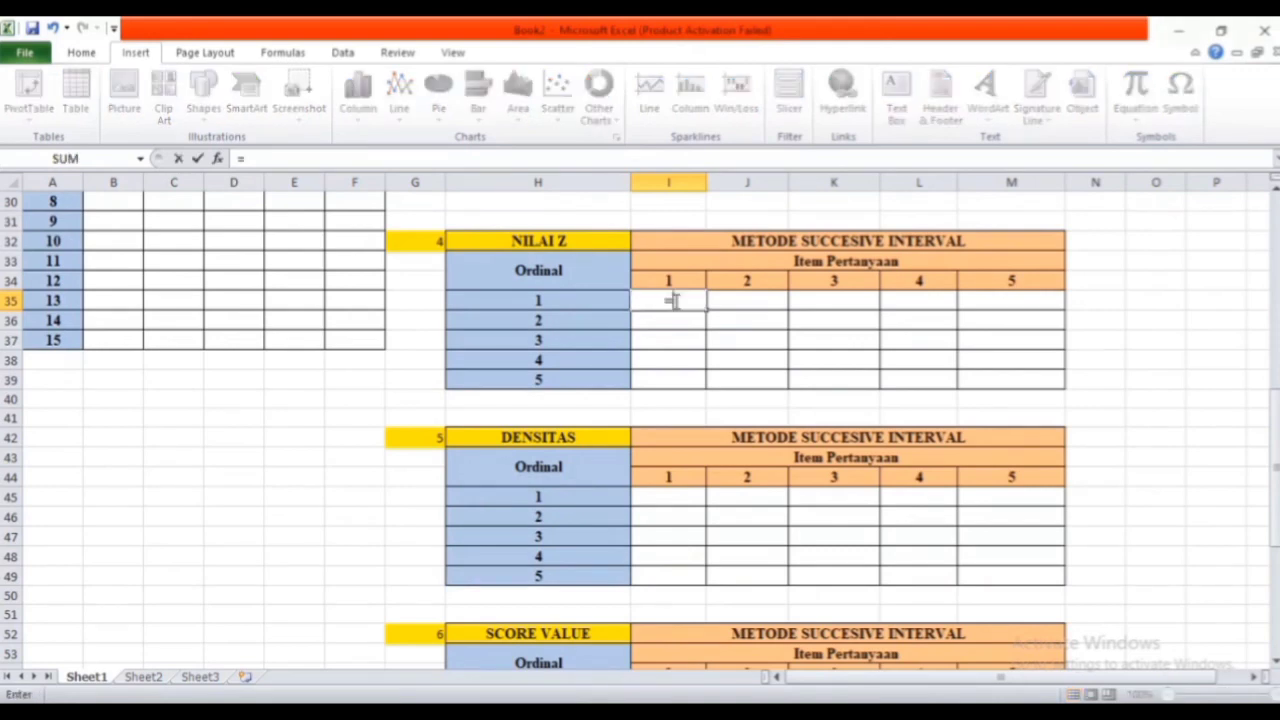
type("norm")
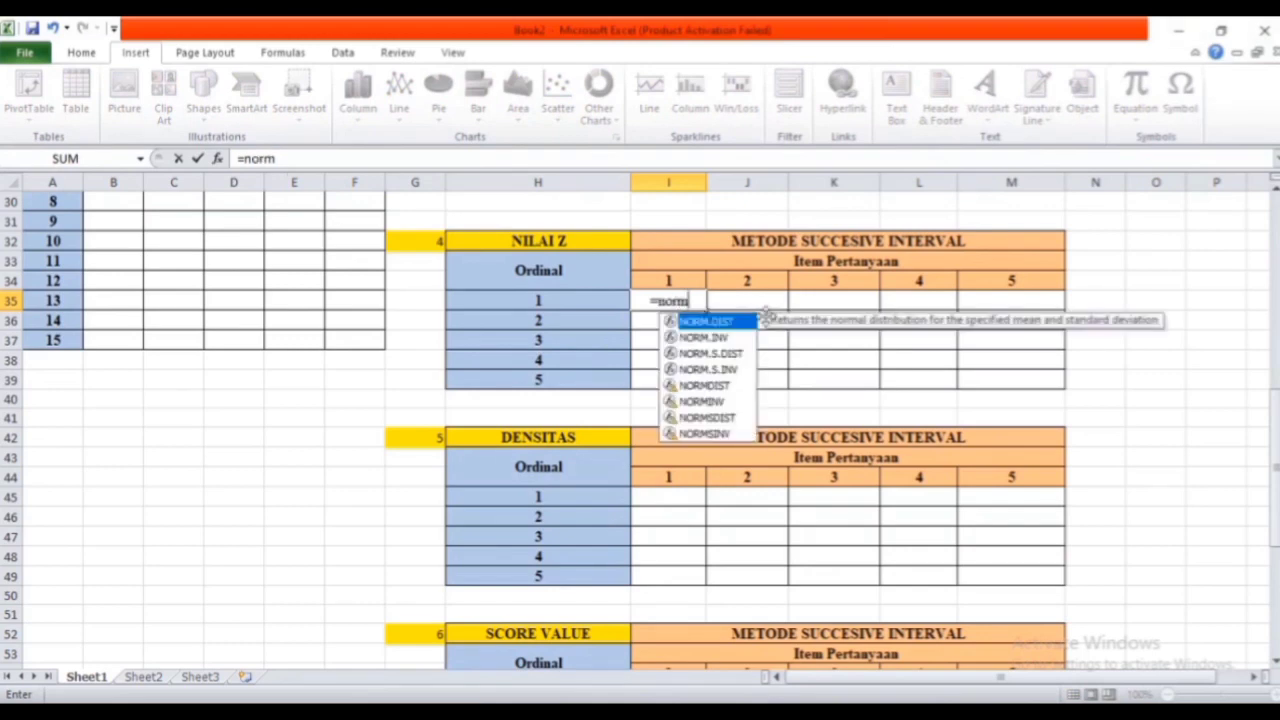
type("sinv")
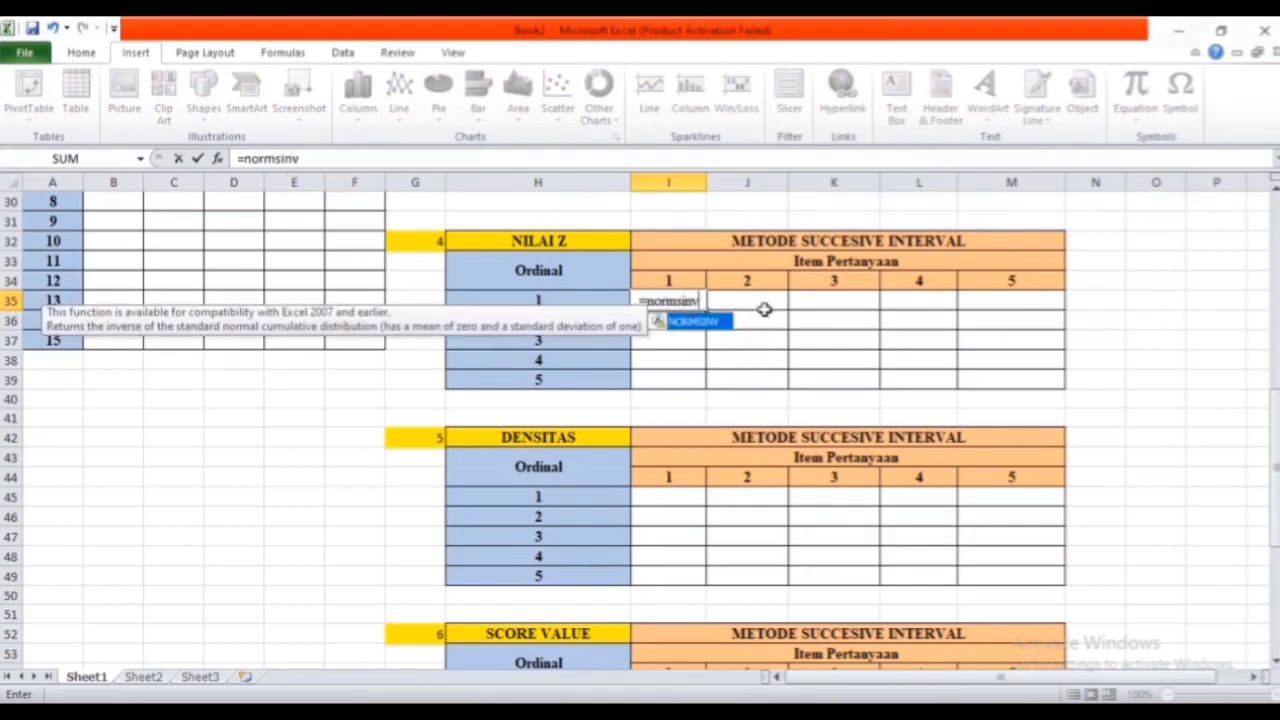
double_click(697, 322)
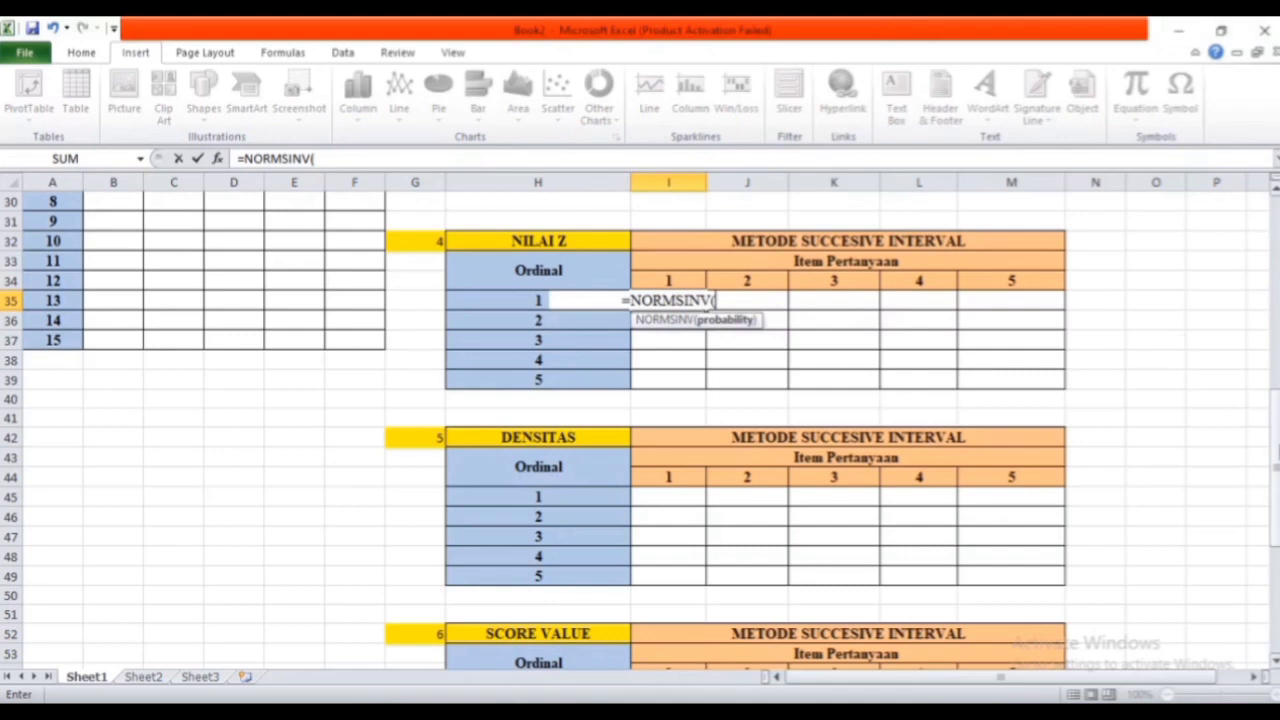
scroll(1014, 320, "up", 3)
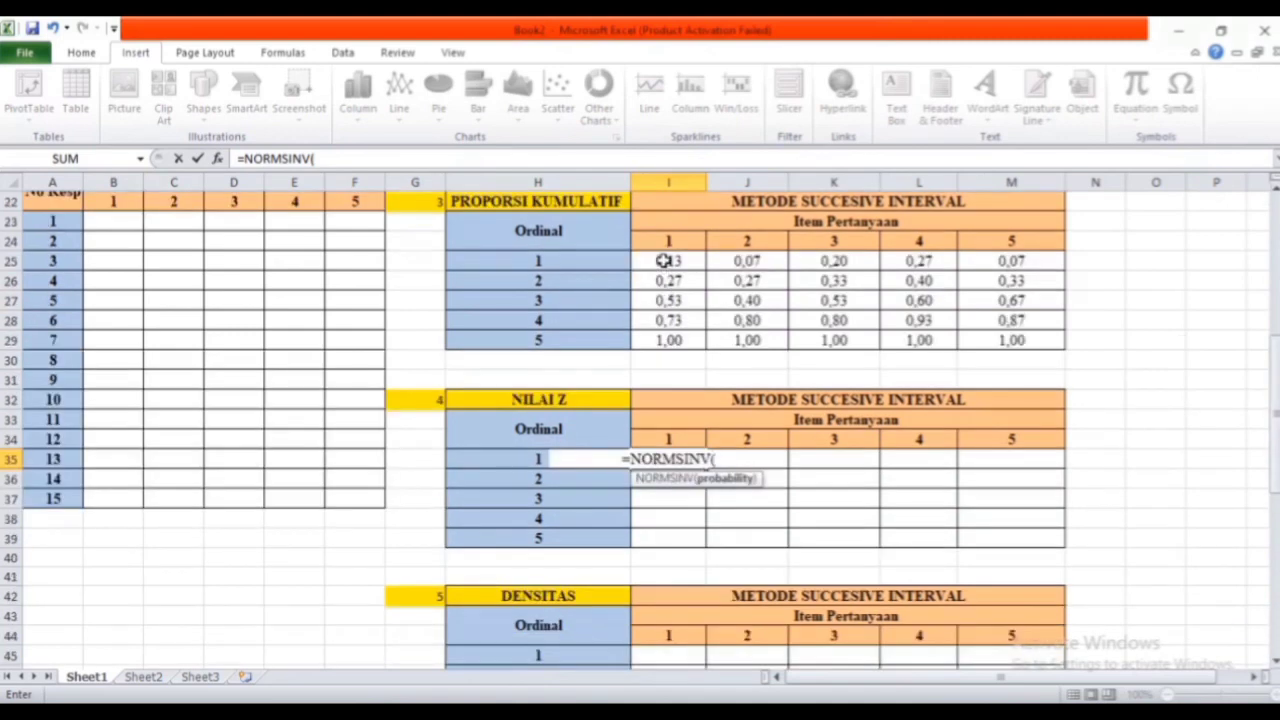
left_click(664, 260)
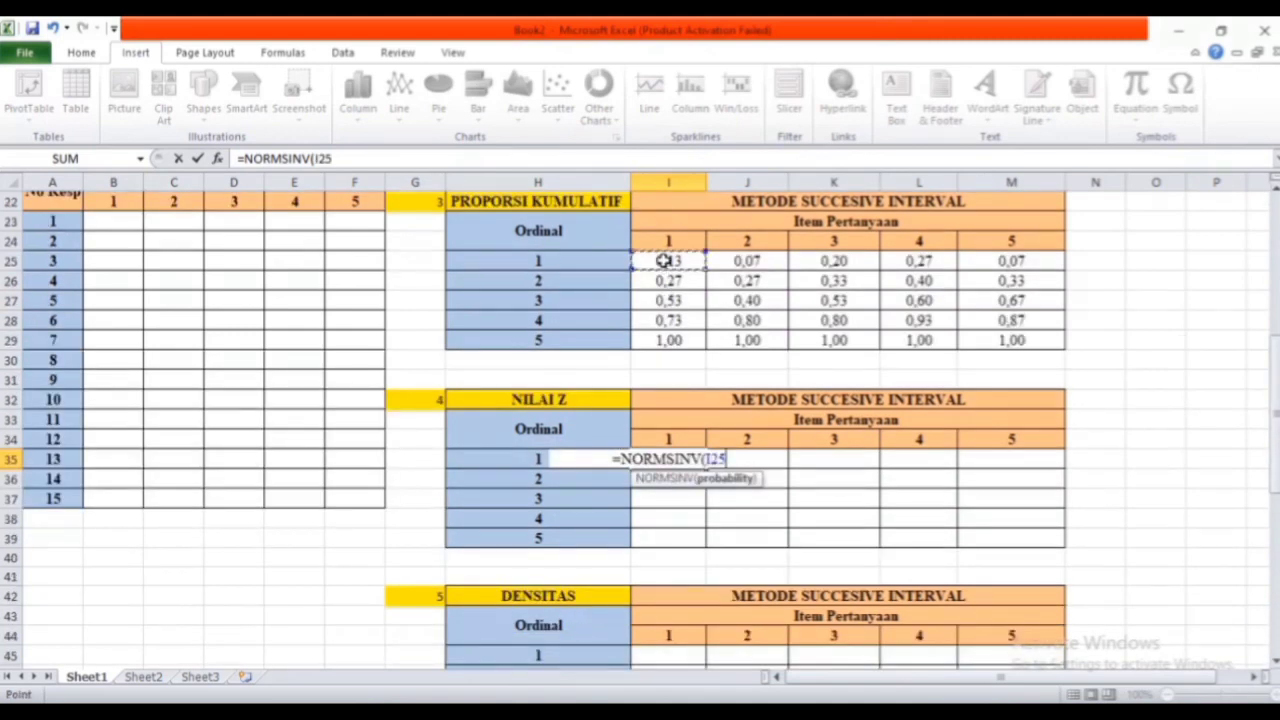
key("Return")
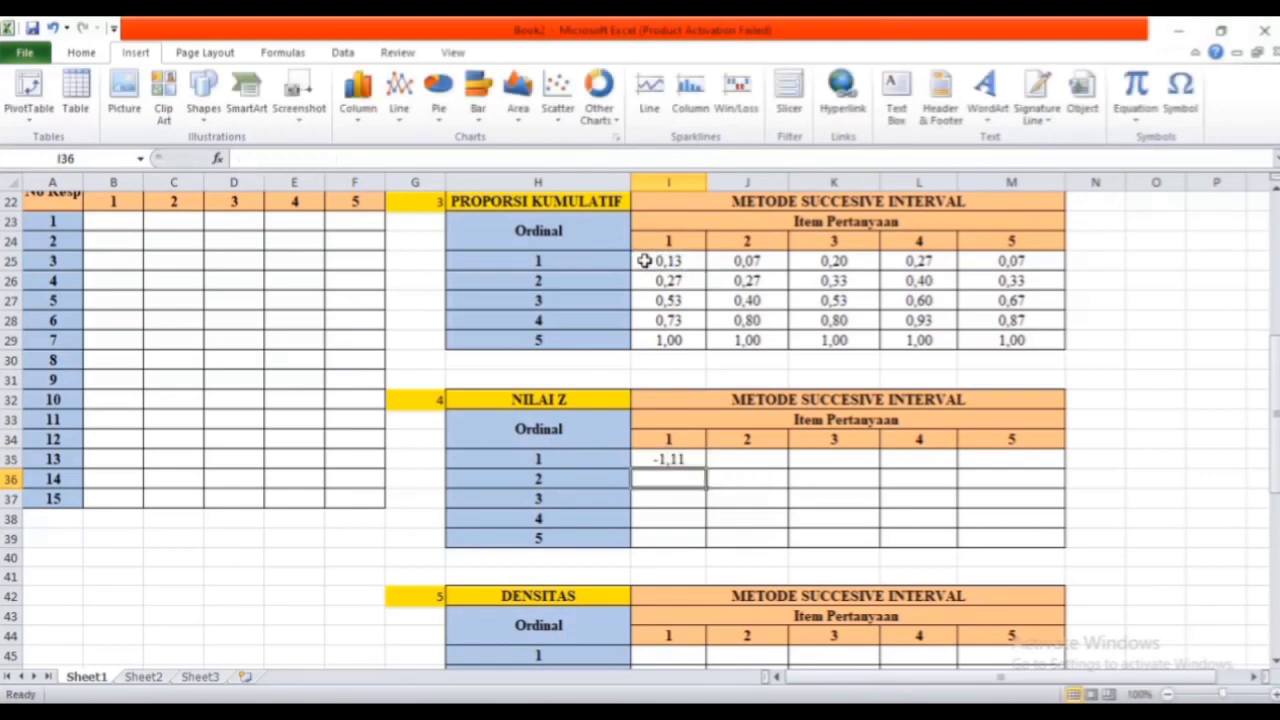
Fill the NORMSINV formula from I35 across to column M and down to row 39 of the NILAI Z table
left_click(679, 457)
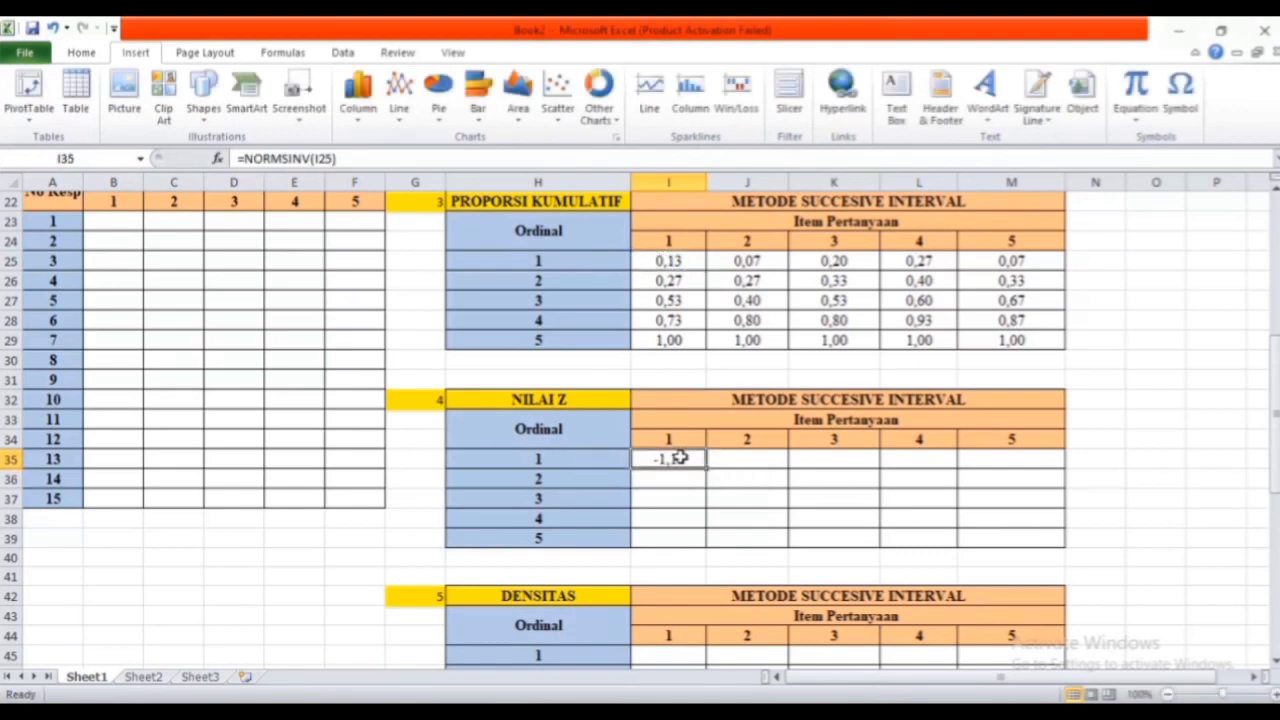
left_click_drag(707, 469, 1062, 539)
left_click(985, 518)
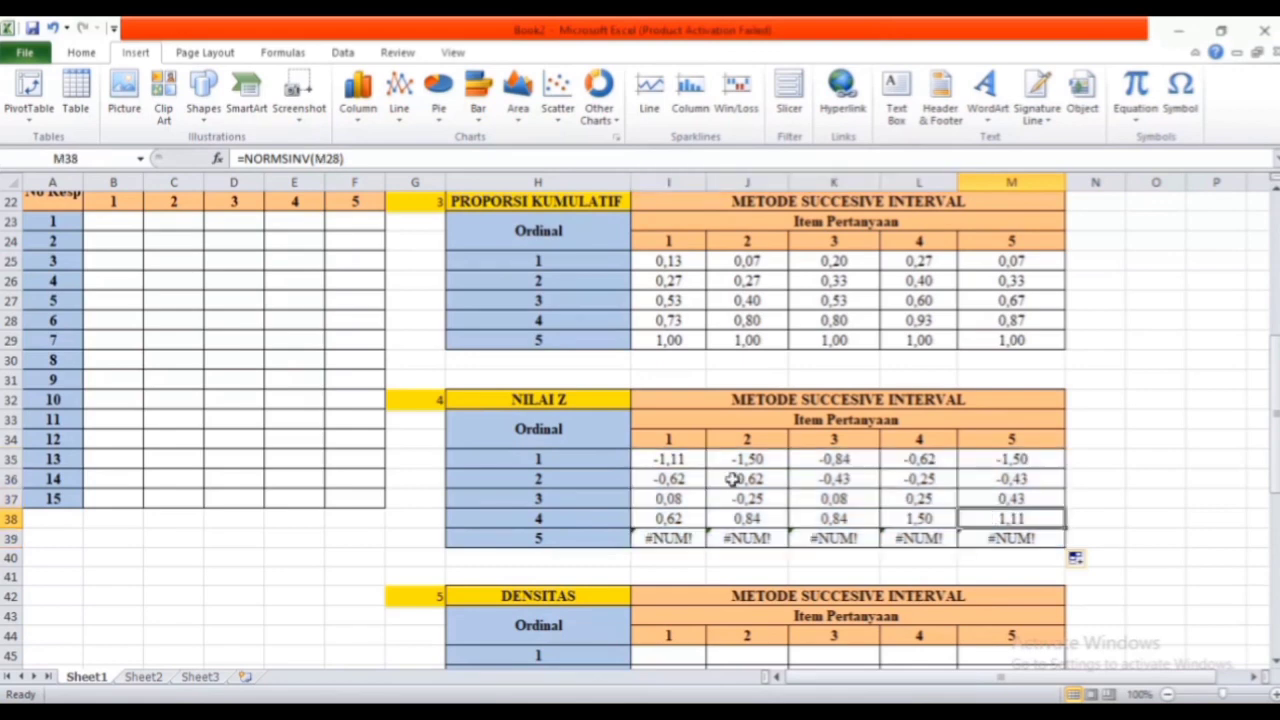
Clear the #NUM! cells I39:M39 in the ordinal 5 row of the NILAI Z table
left_click(670, 541)
left_click(729, 541)
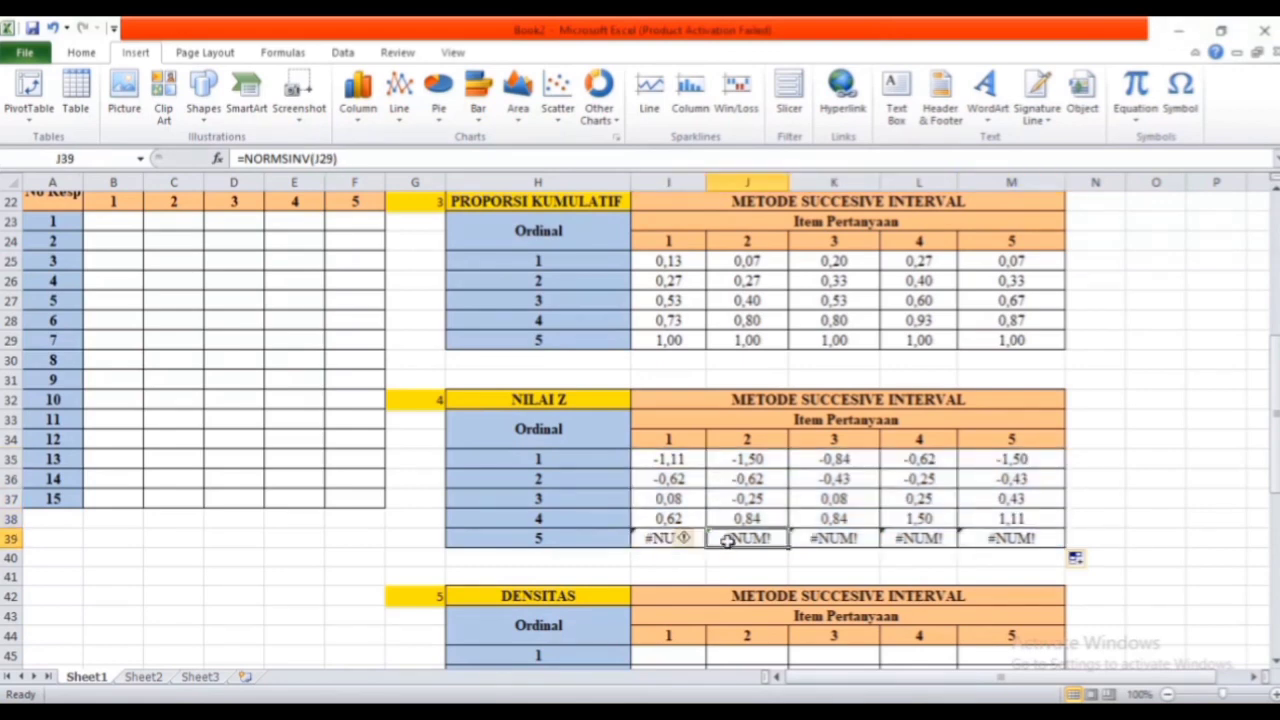
left_click(819, 539)
left_click(927, 535)
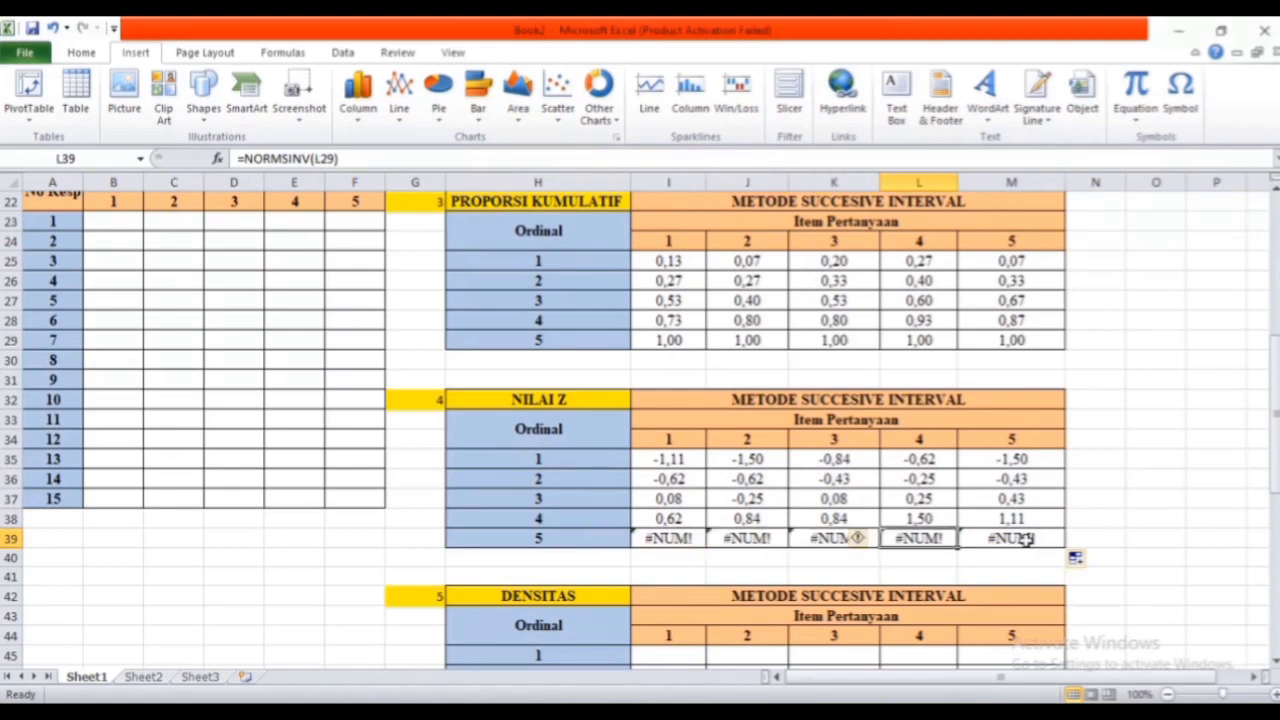
left_click(1030, 540)
left_click_drag(668, 537, 984, 537)
key("Delete")
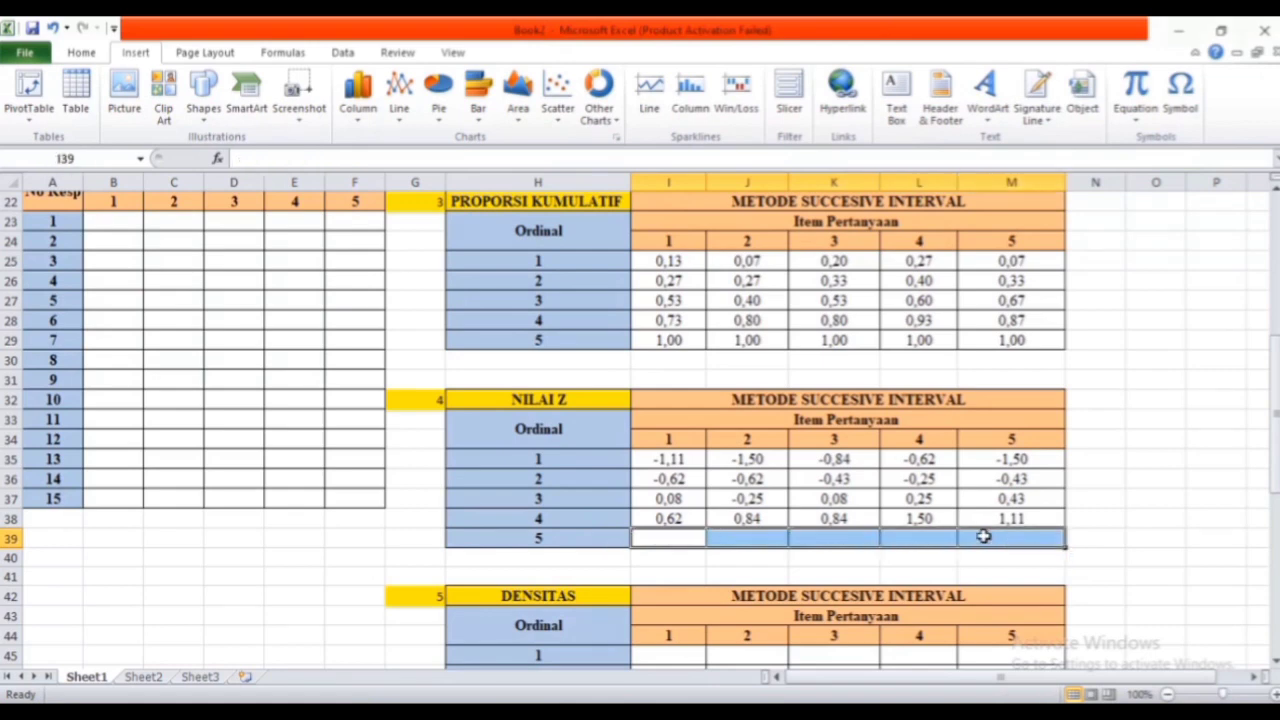
Insert the infinity symbol (∞) in cell I39 of the NILAI Z table and fill it across the ordinal 5 row to M39
left_click(663, 537)
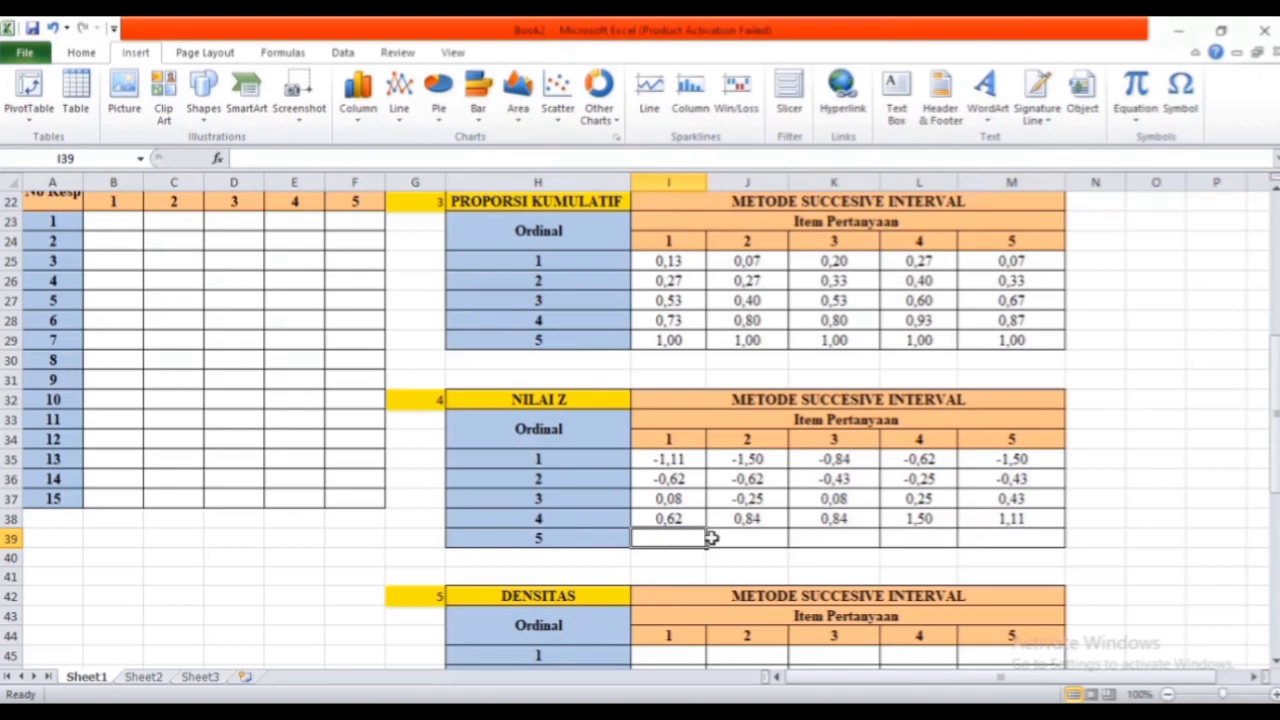
left_click(1180, 97)
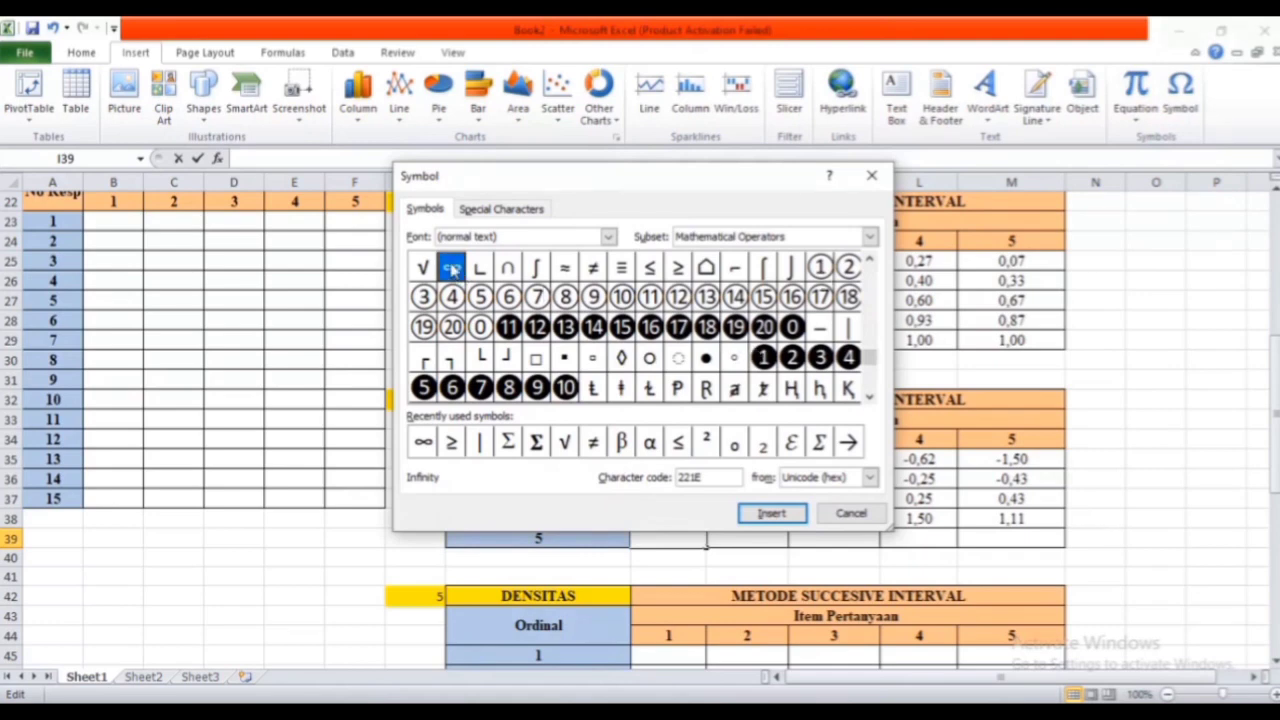
left_click(771, 514)
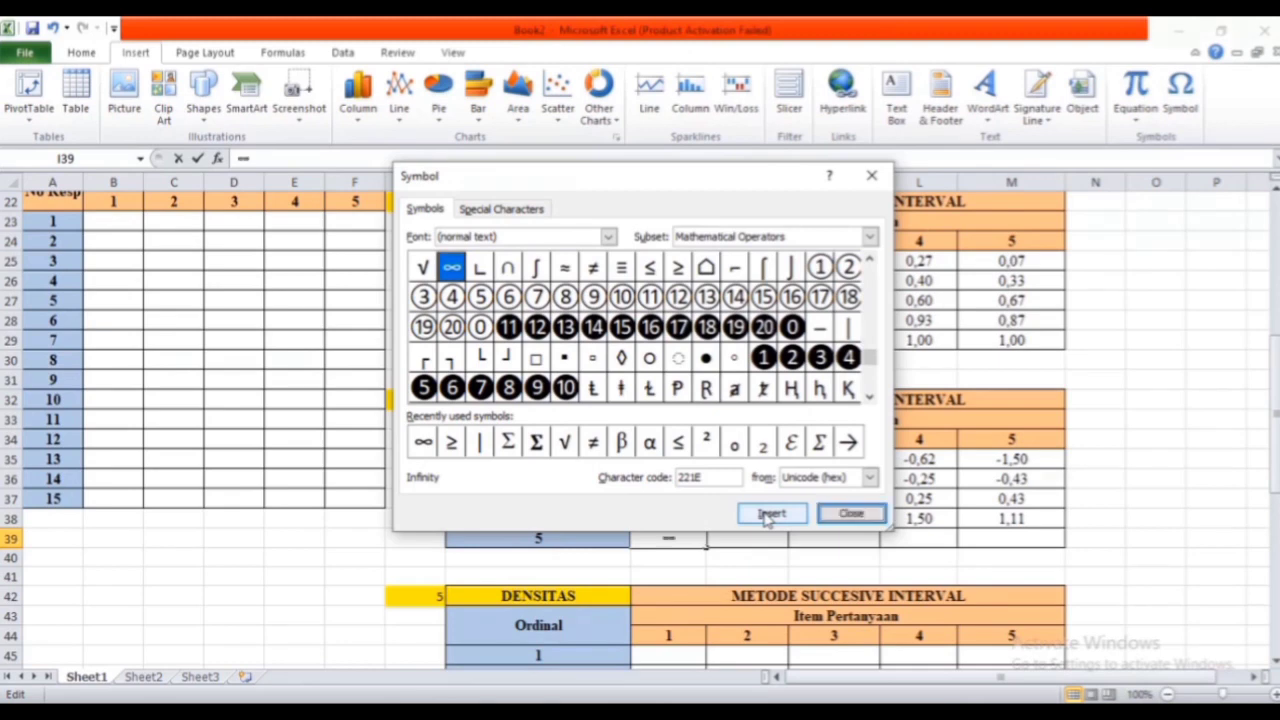
left_click(849, 514)
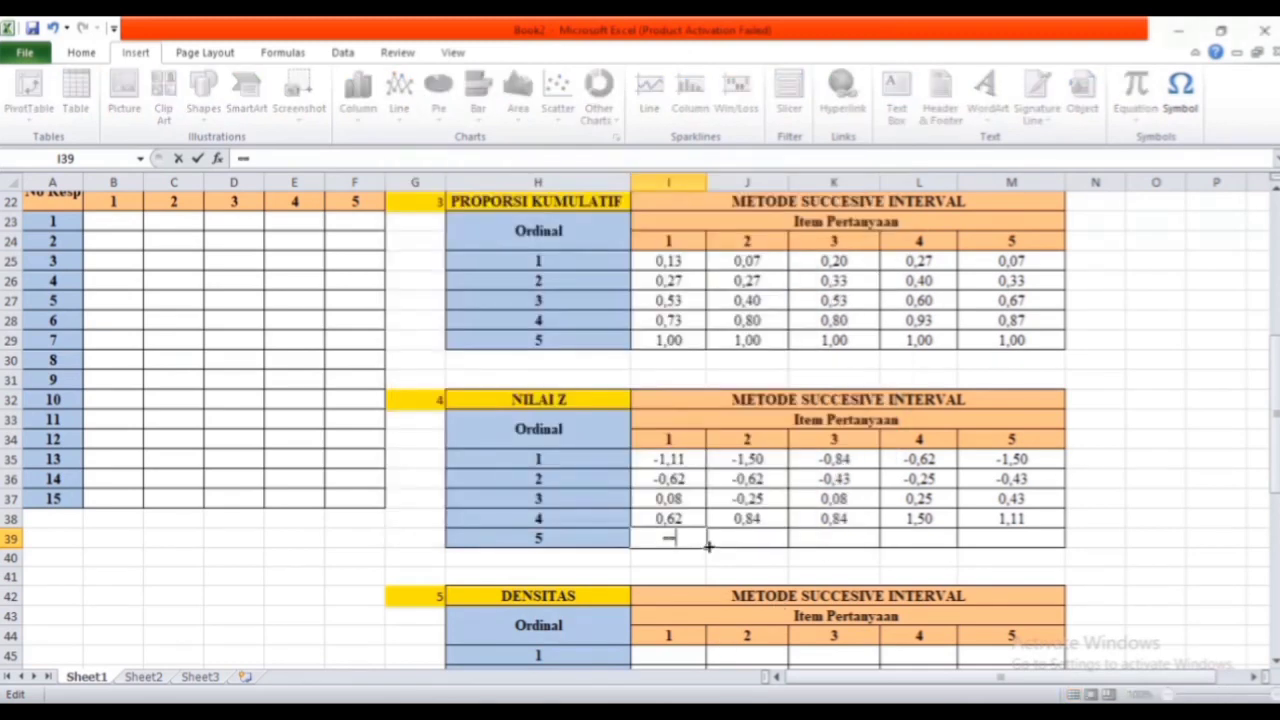
left_click_drag(707, 545, 1030, 545)
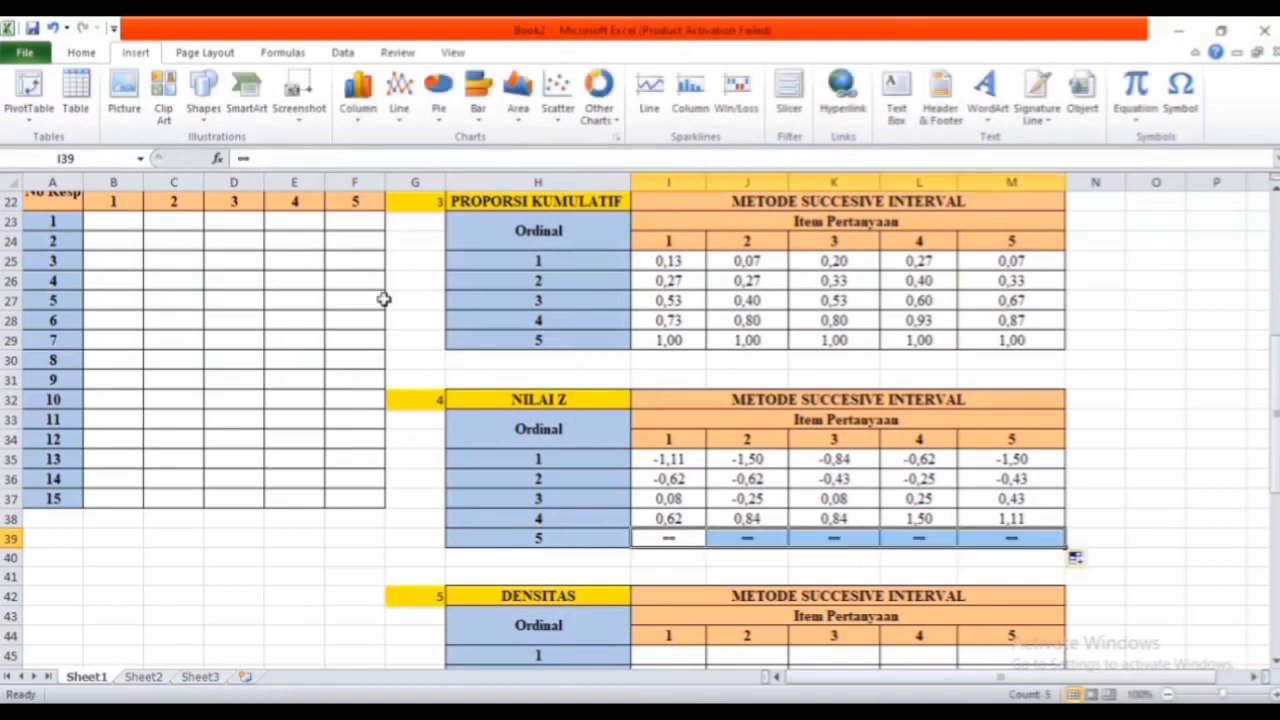
left_click(82, 53)
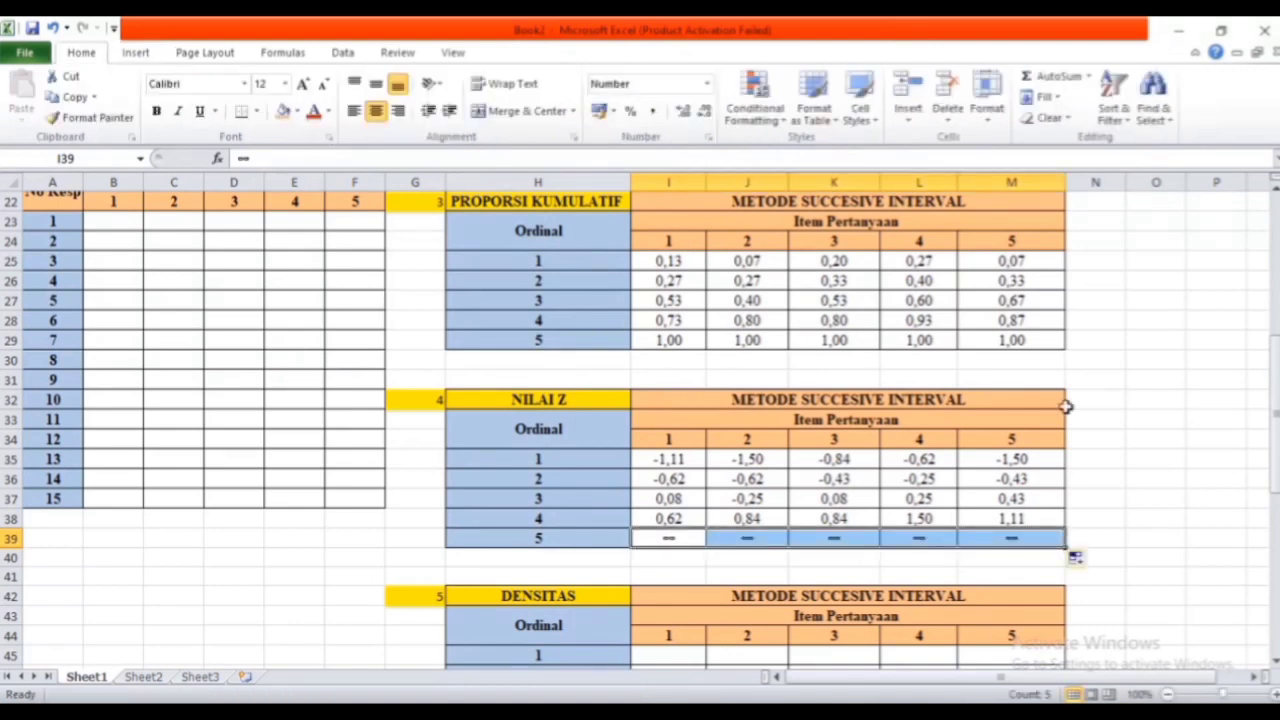
Begin the density formula for ordinal 1 of item 1 in cell I45 of the DENSITAS table with =EXP(-(I35^2)/2)
left_click_drag(1275, 358, 1275, 372)
left_click_drag(1275, 440, 1275, 409)
left_click(988, 342)
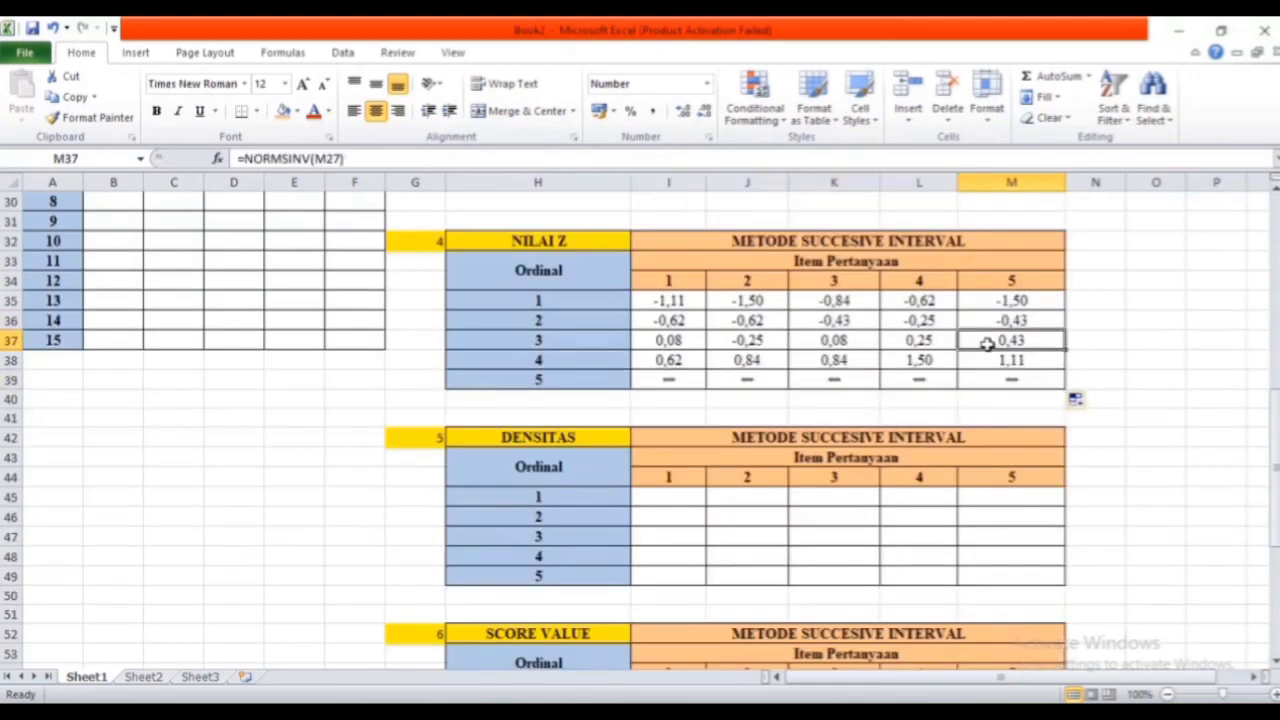
left_click(800, 323)
left_click(668, 497)
left_click_drag(1275, 478, 1275, 490)
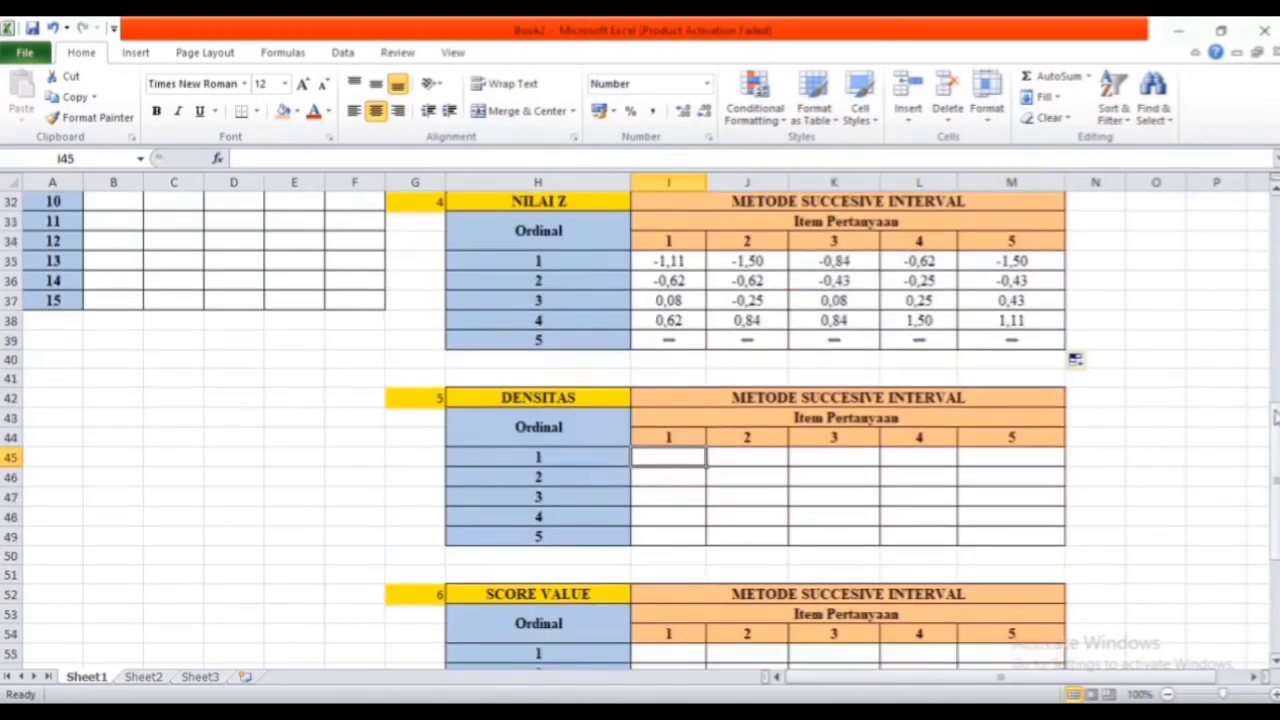
left_click_drag(1274, 404, 1274, 416)
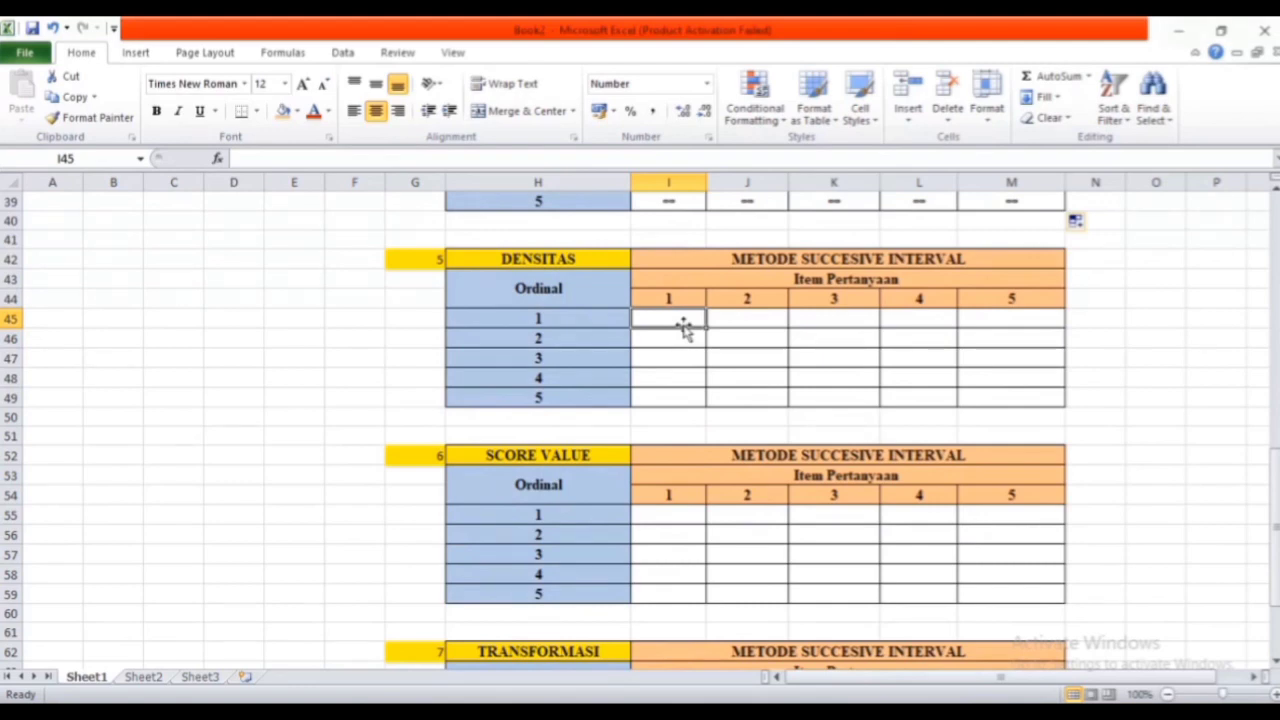
type("=")
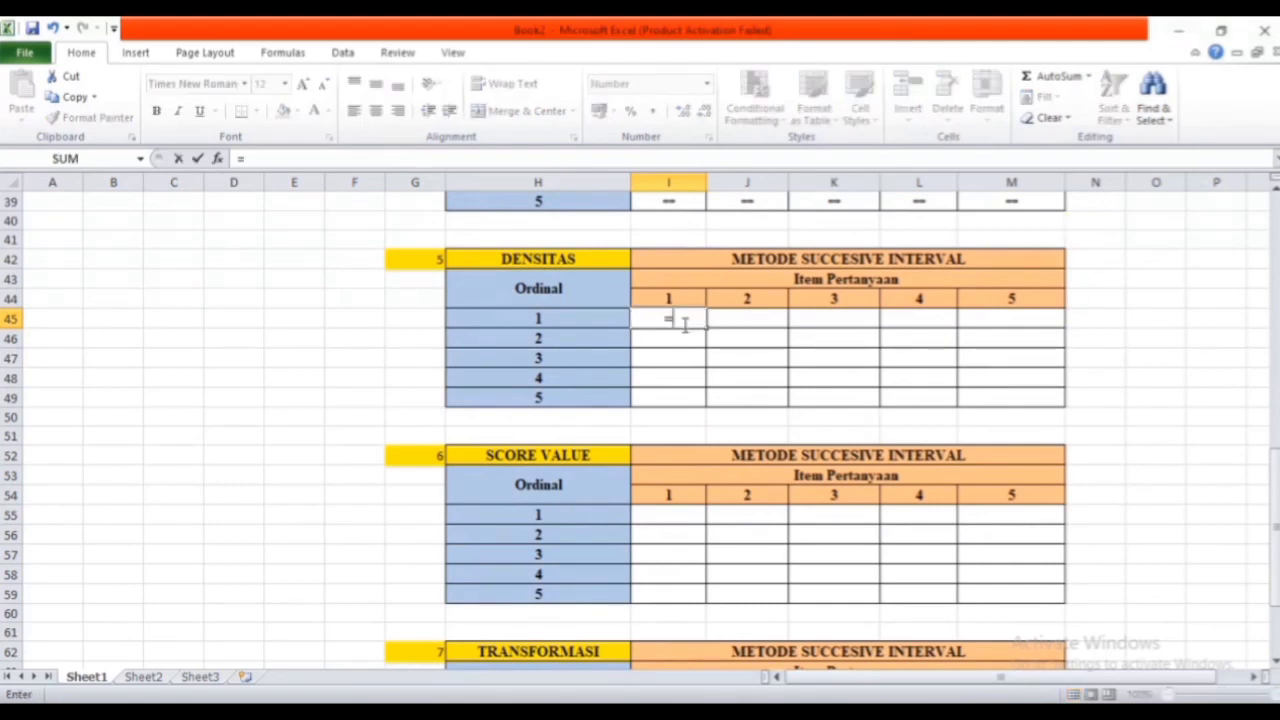
type("exp")
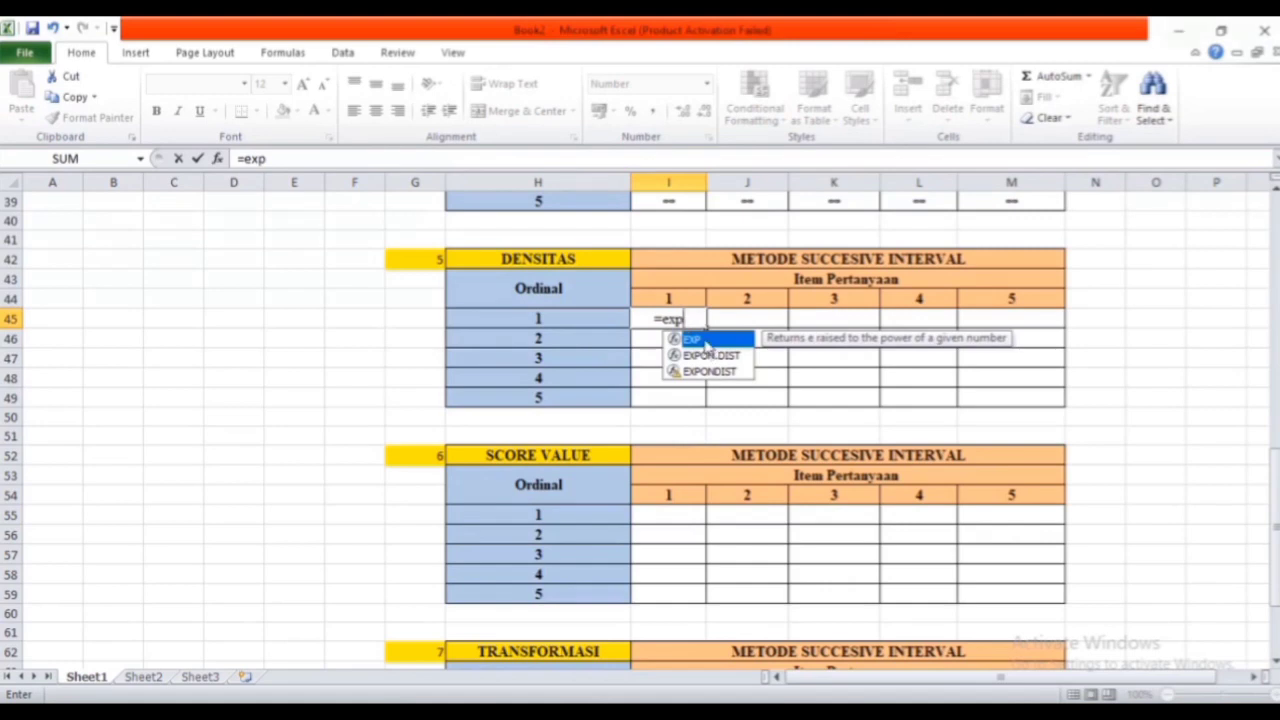
double_click(705, 344)
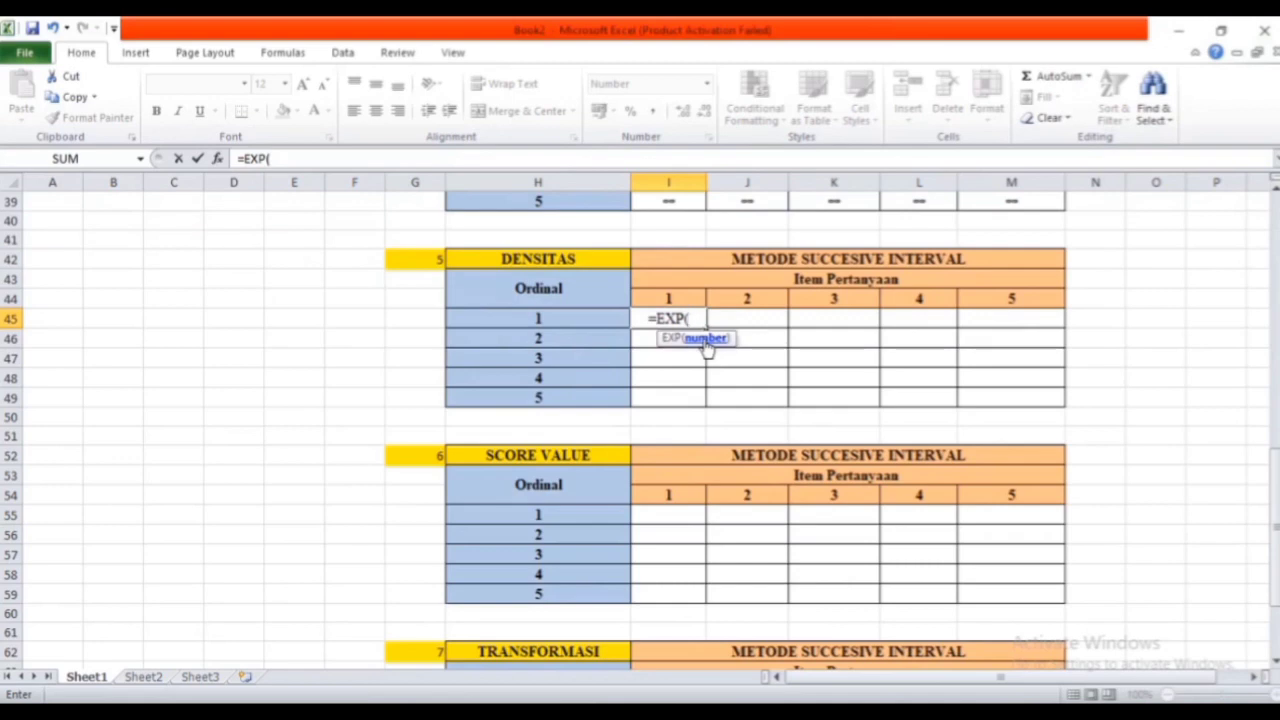
type("-")
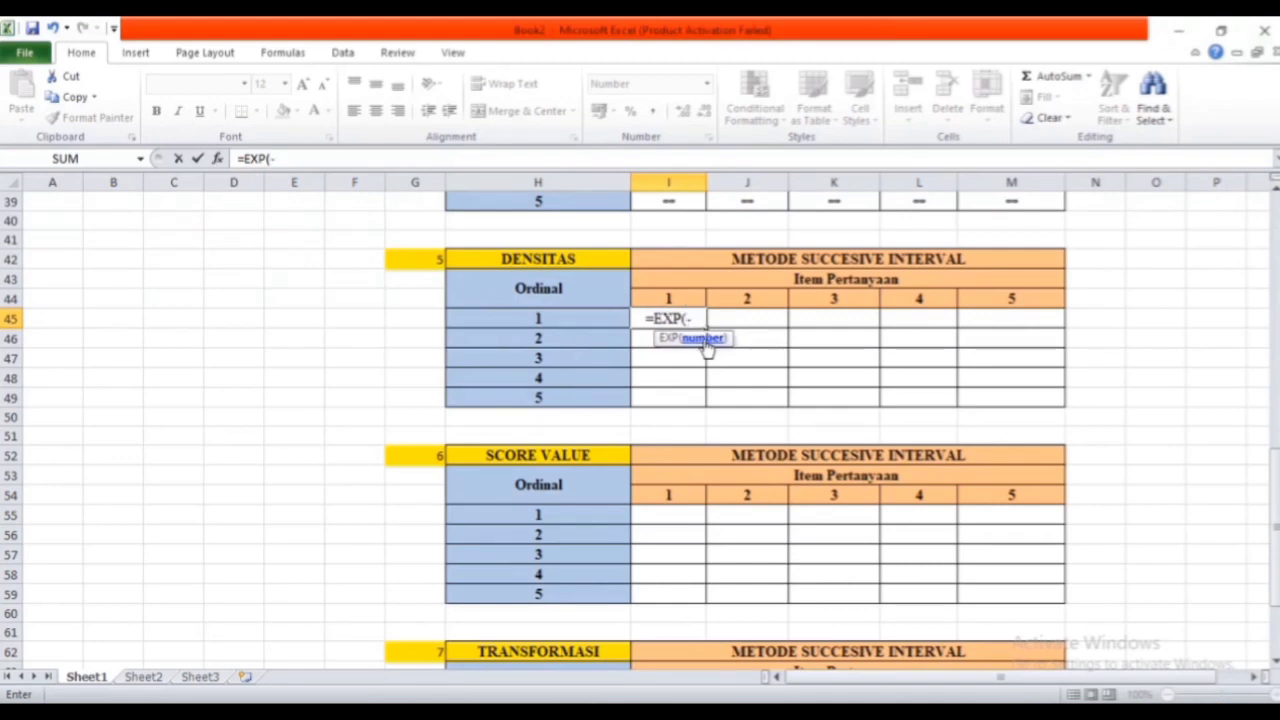
type("(")
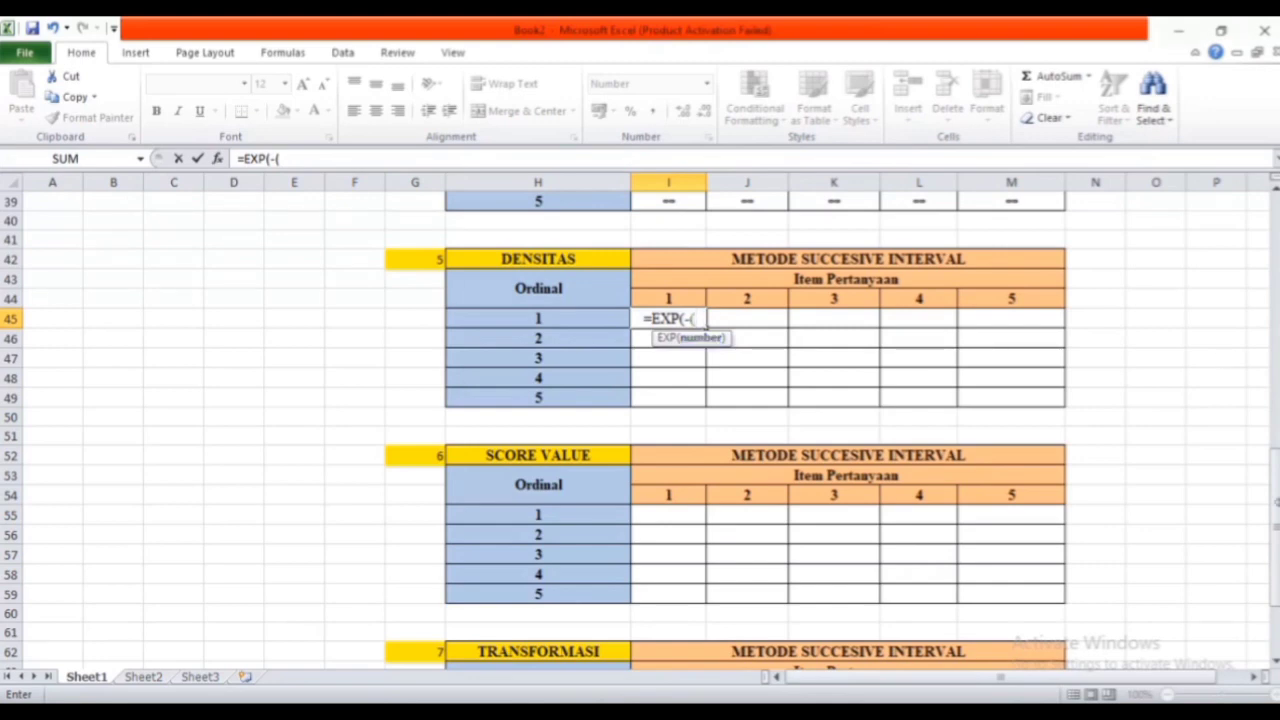
left_click_drag(1268, 472, 1264, 446)
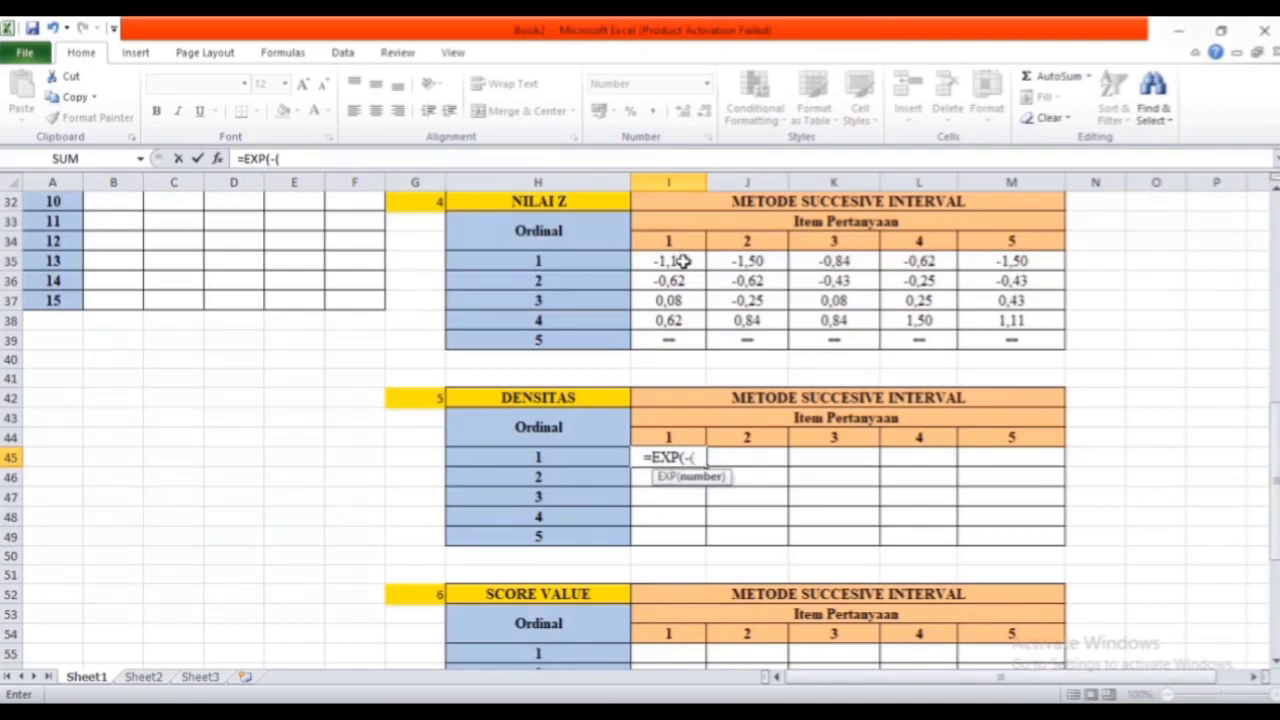
left_click(680, 260)
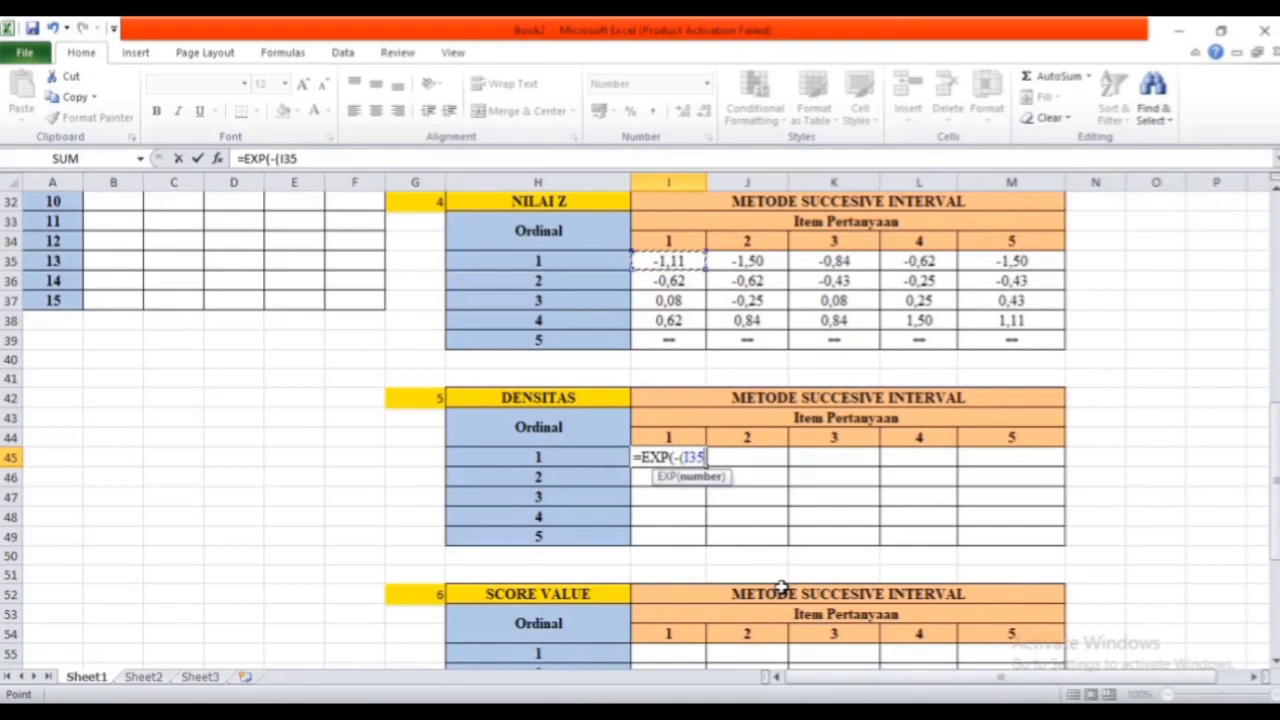
type("^2")
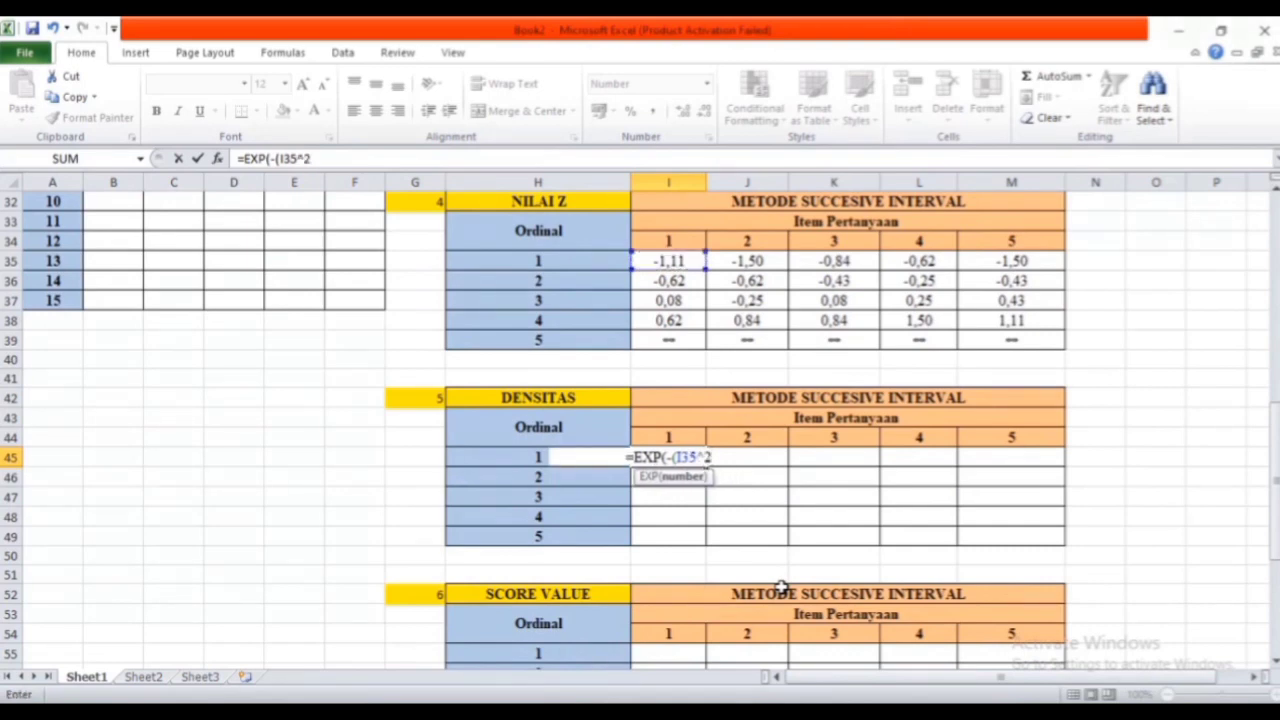
type(")")
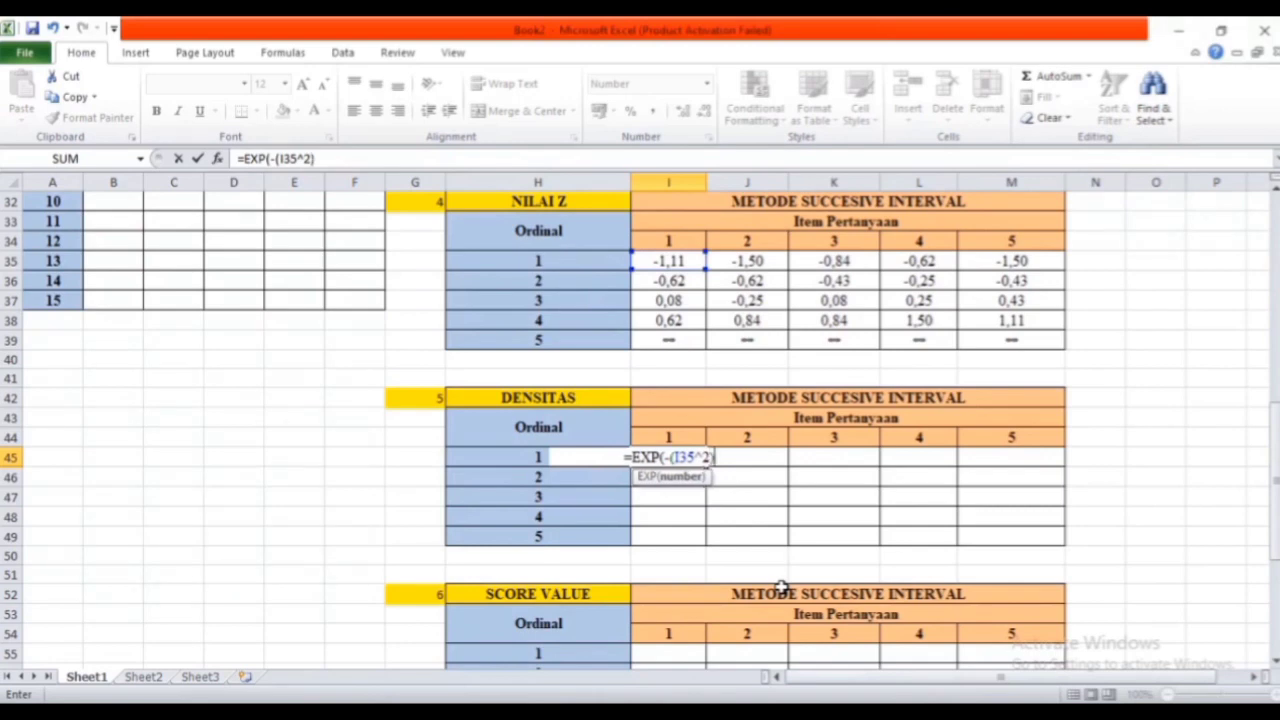
type("/")
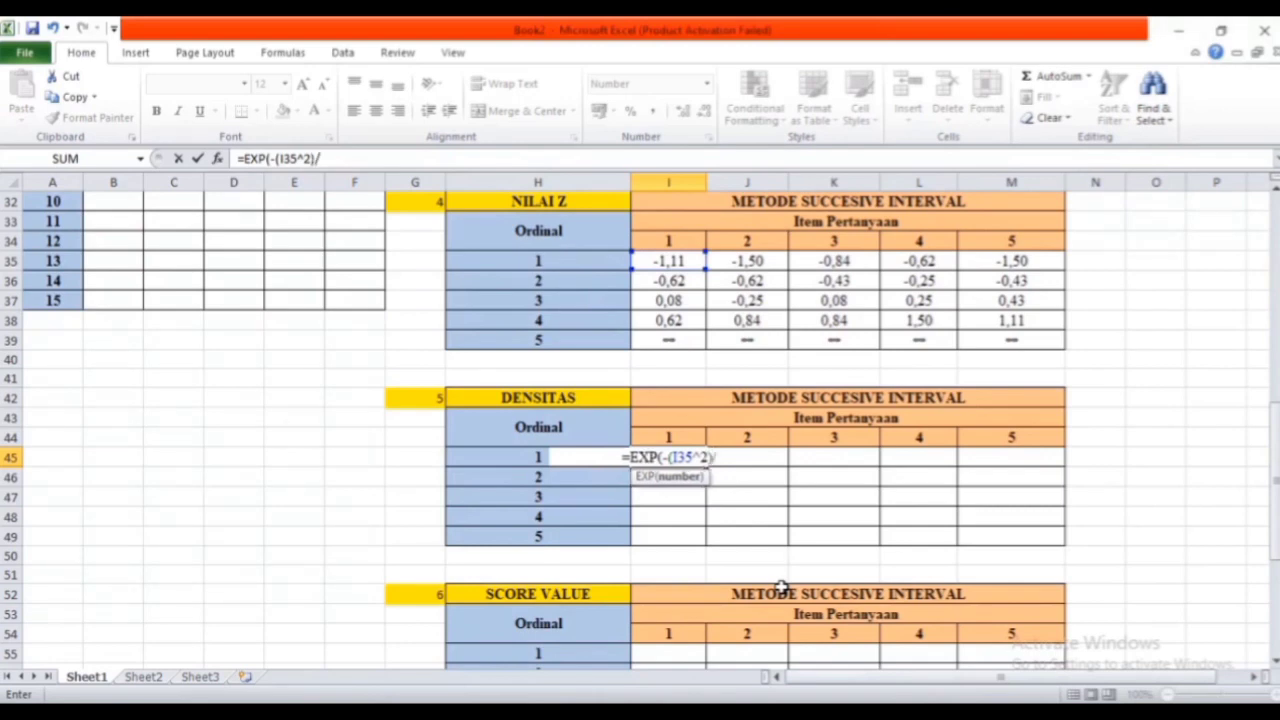
type("2")
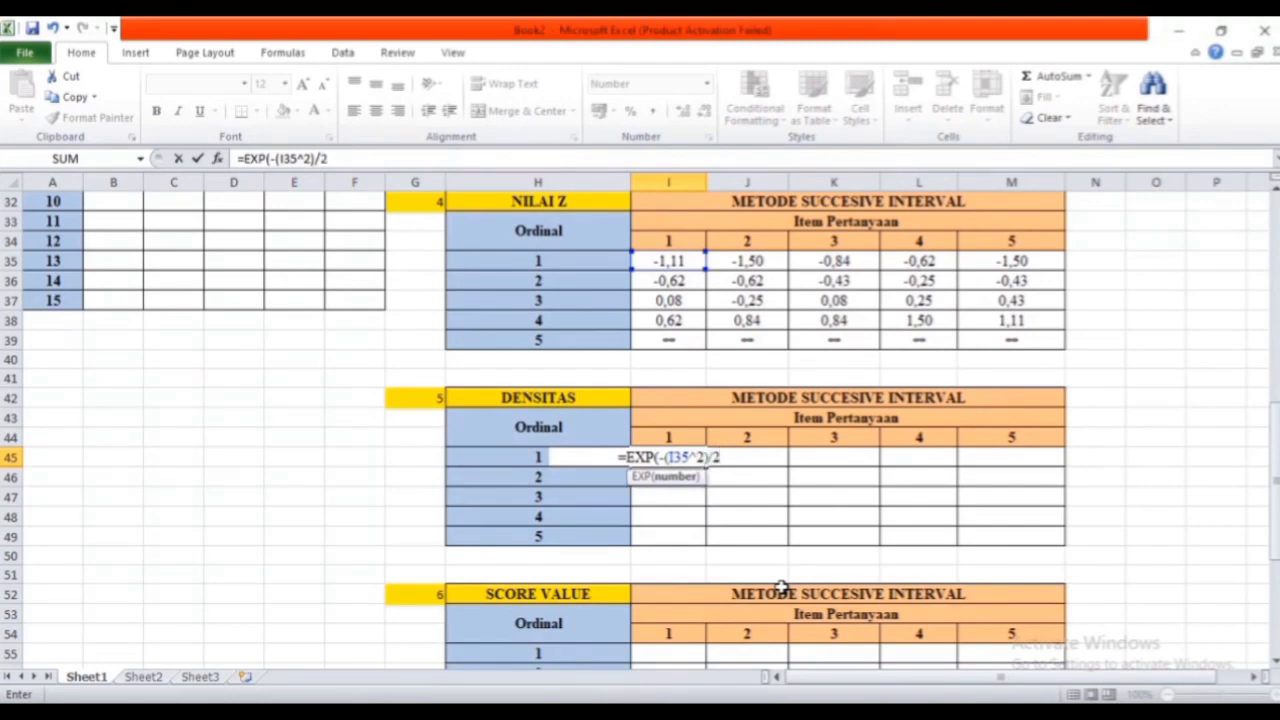
type(")")
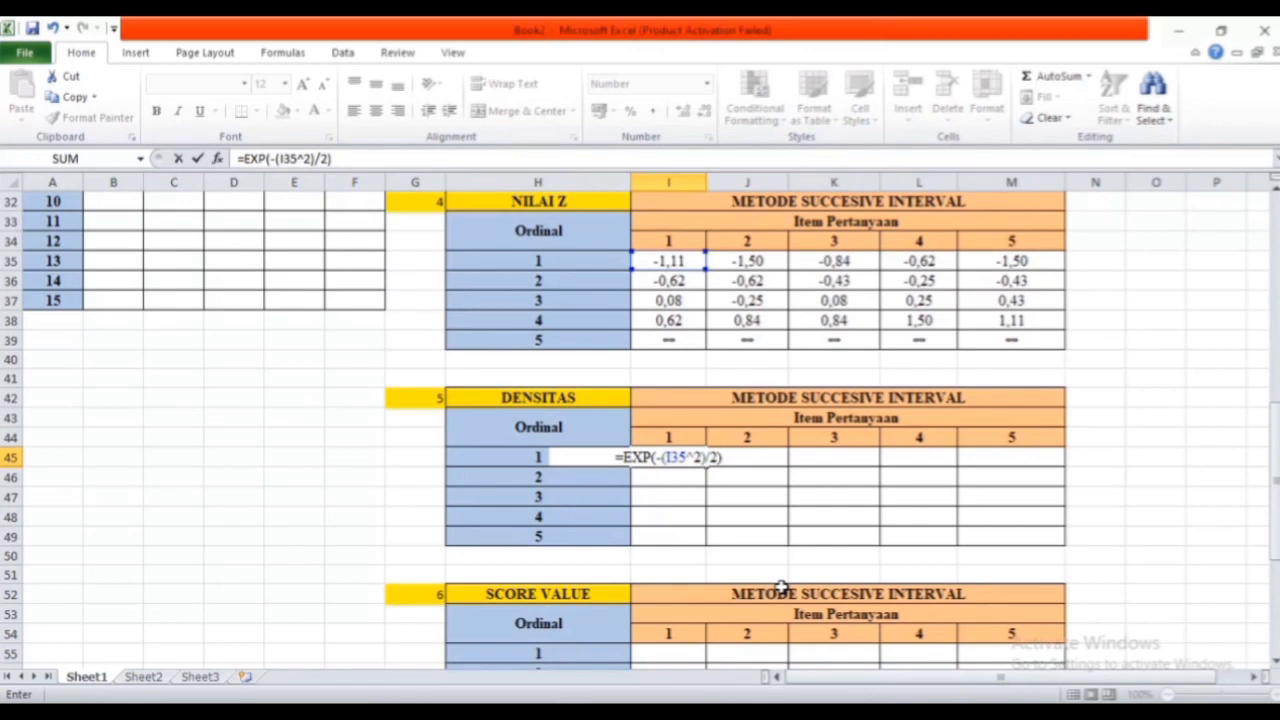
Complete the formula in I45 by dividing by SQRT(2*PI()), giving =EXP(-(I35^2)/2)/SQRT(2*PI())
type("/")
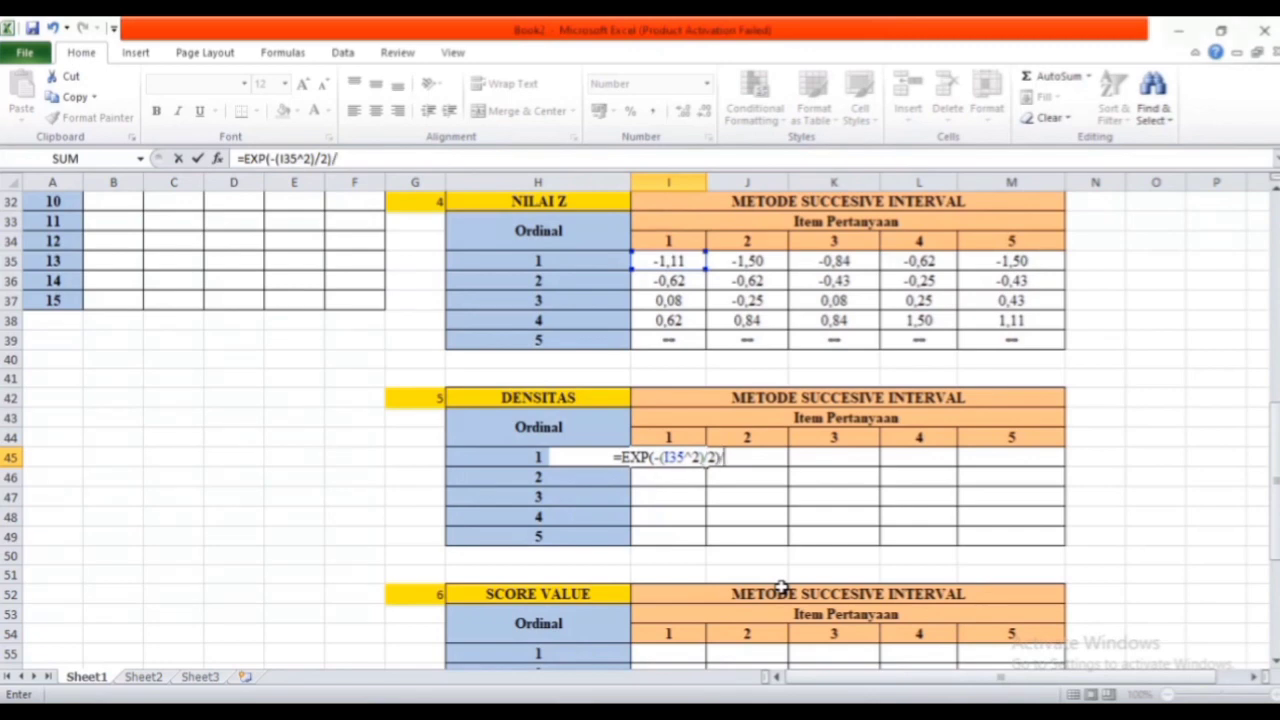
type("sqr")
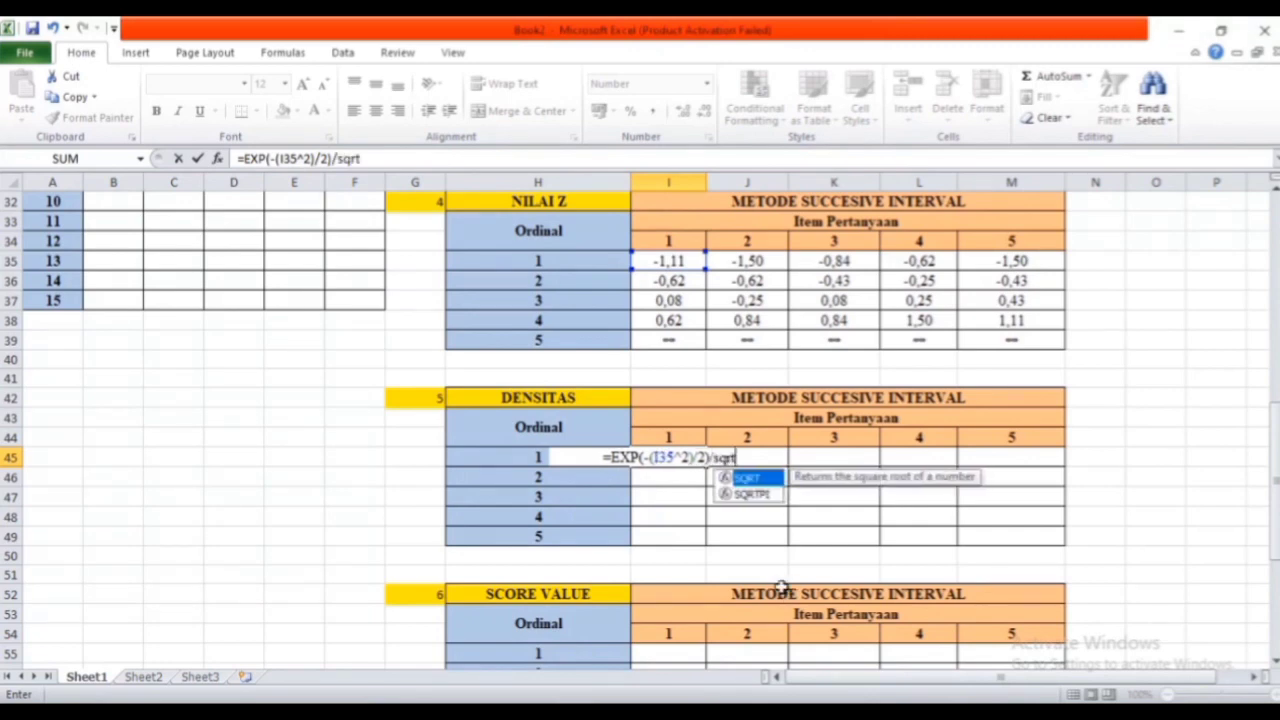
type("t")
double_click(773, 481)
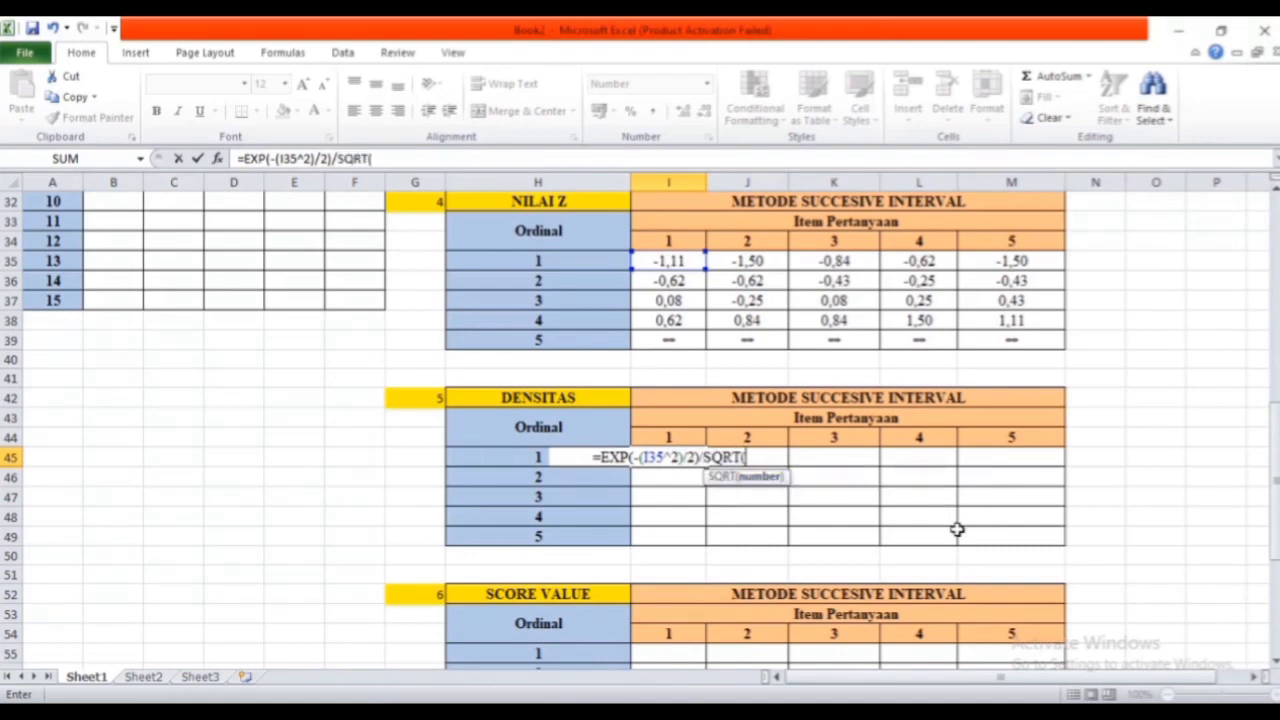
type("2")
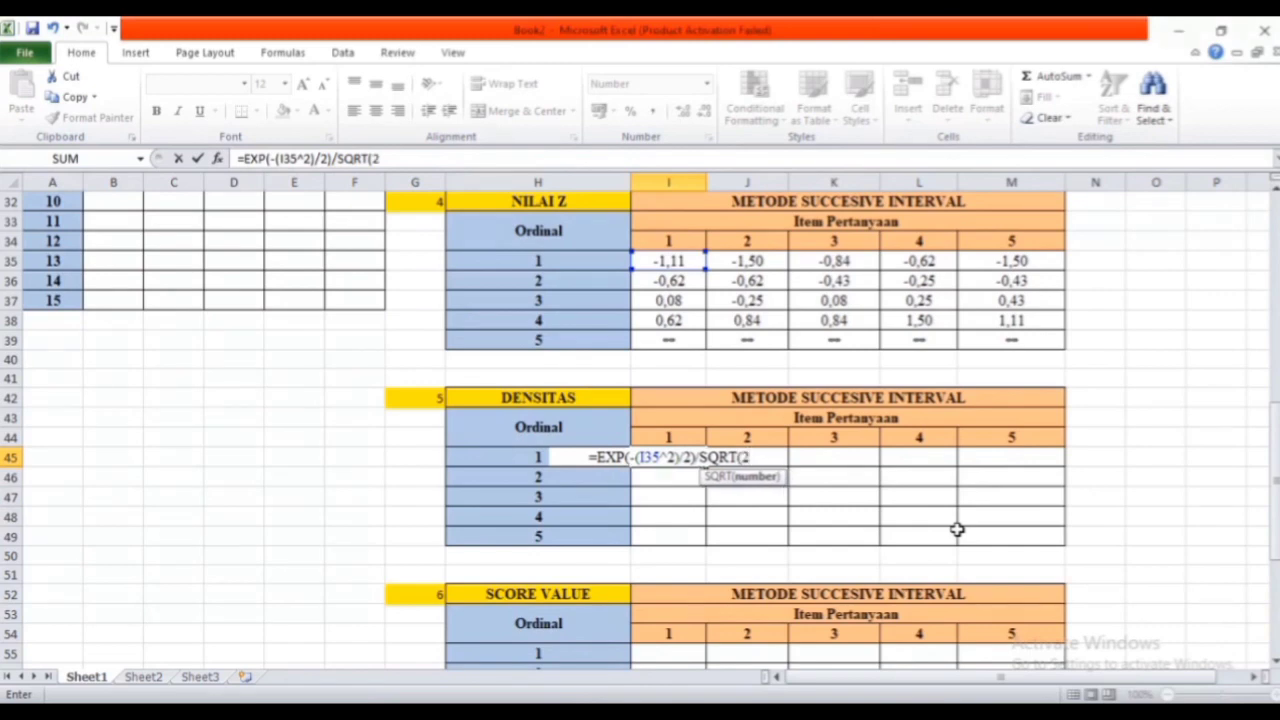
type("*")
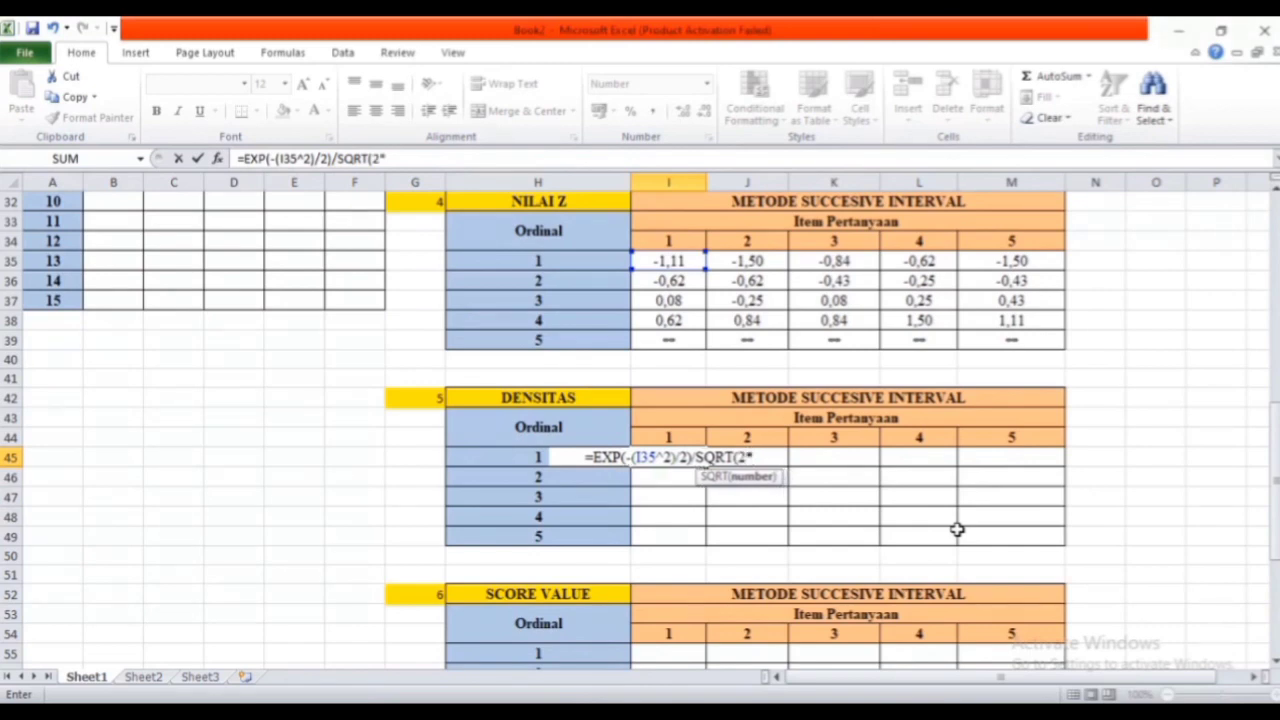
type("pi")
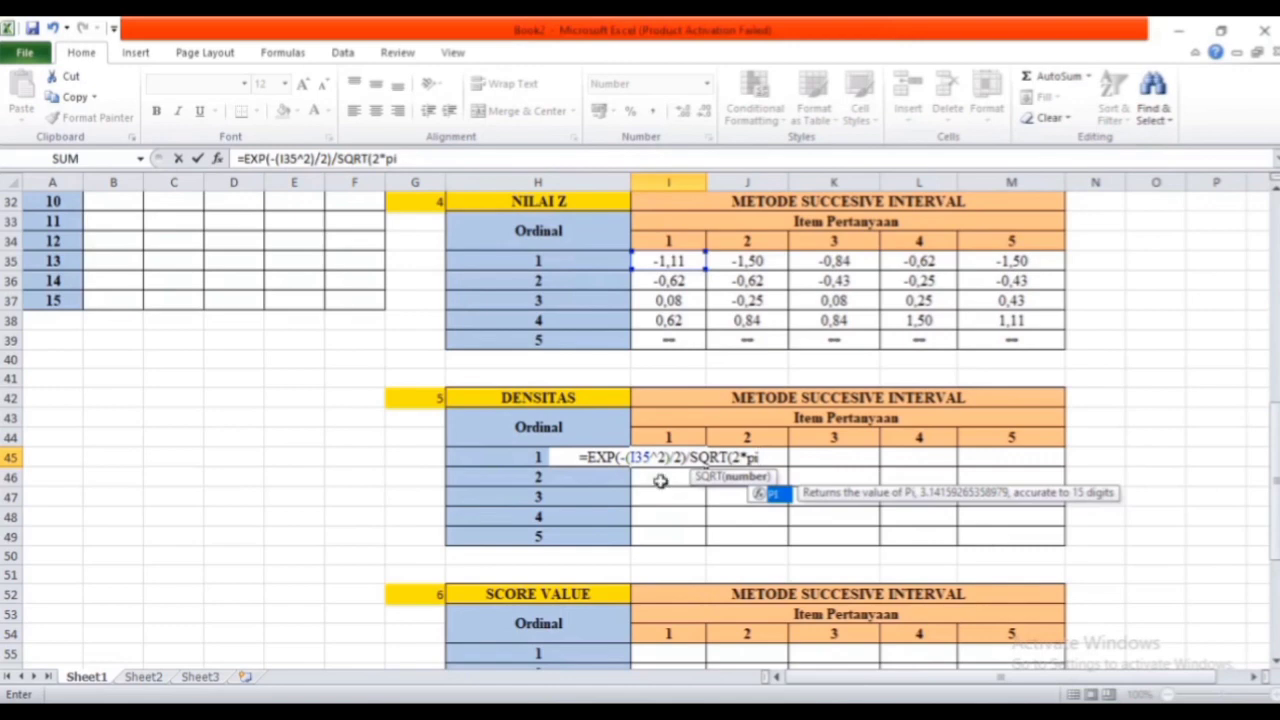
double_click(780, 494)
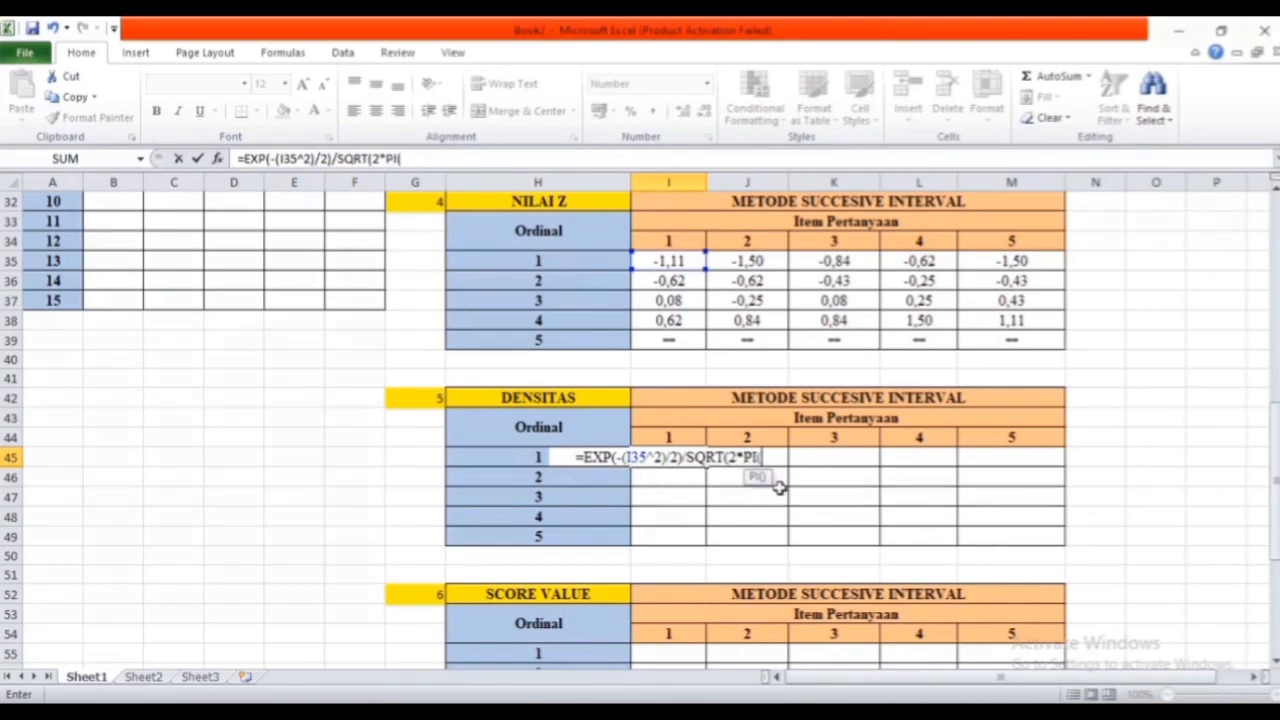
type(")")
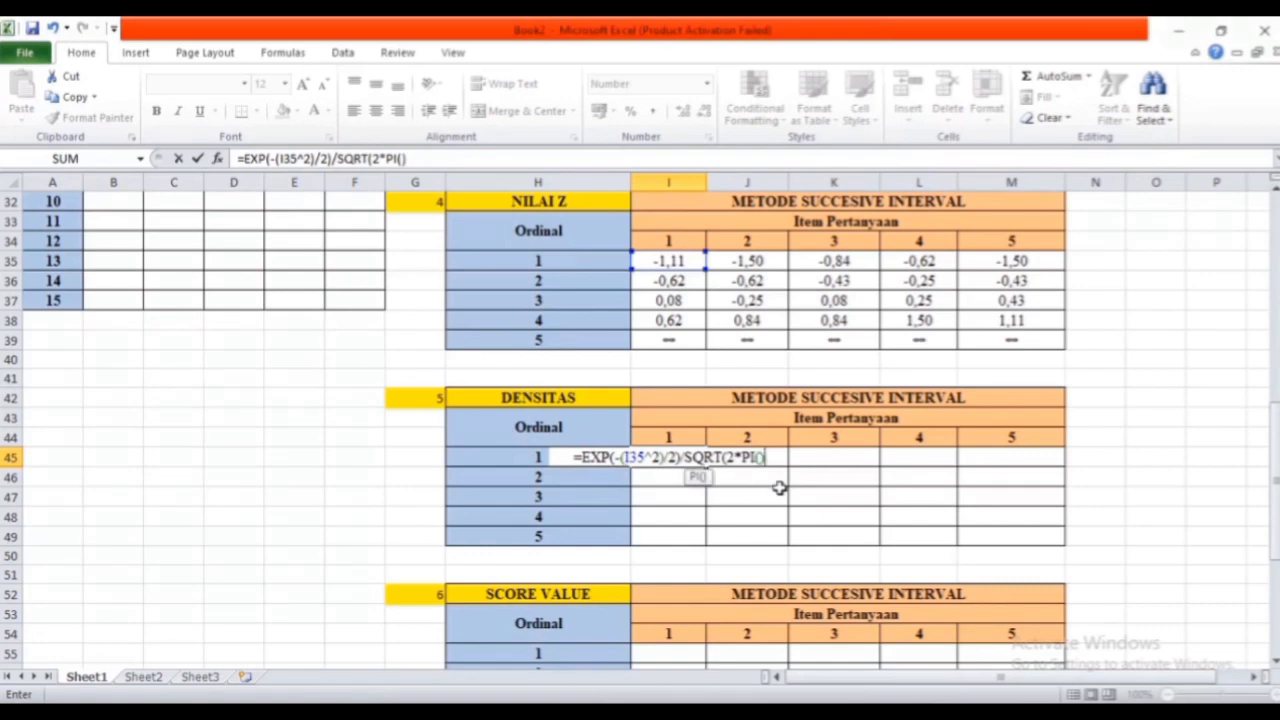
type(")")
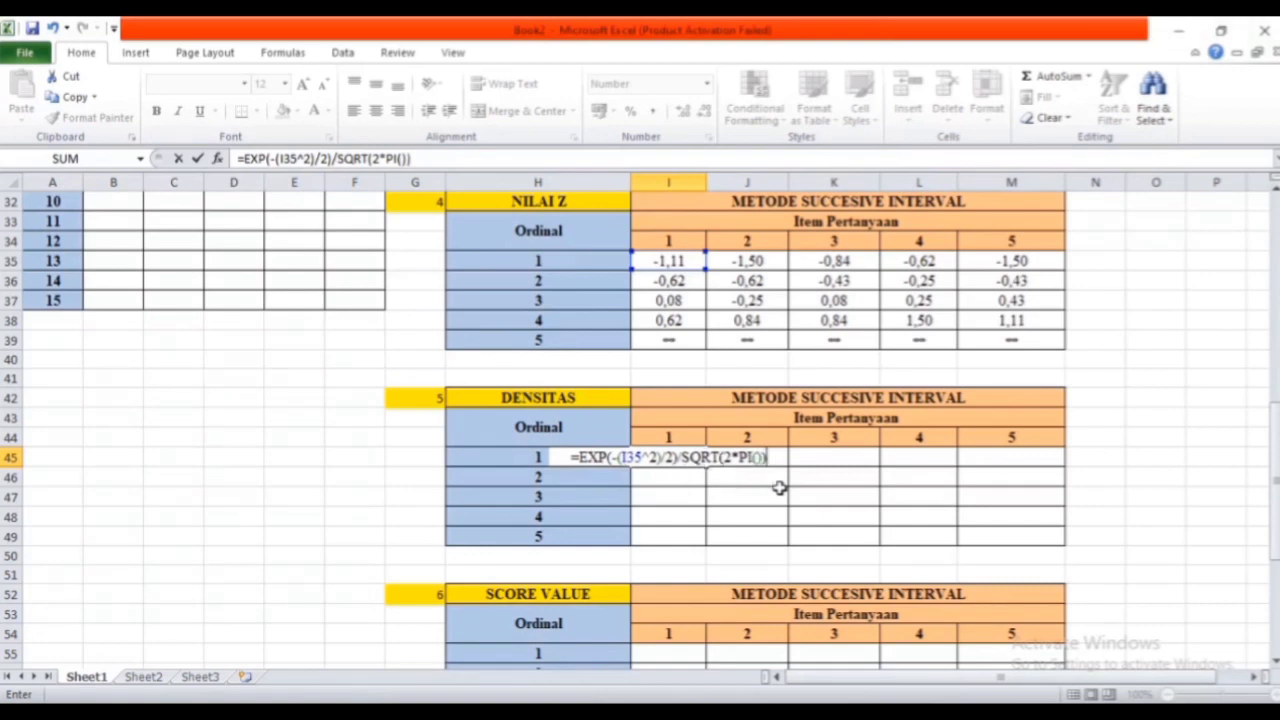
key("Return")
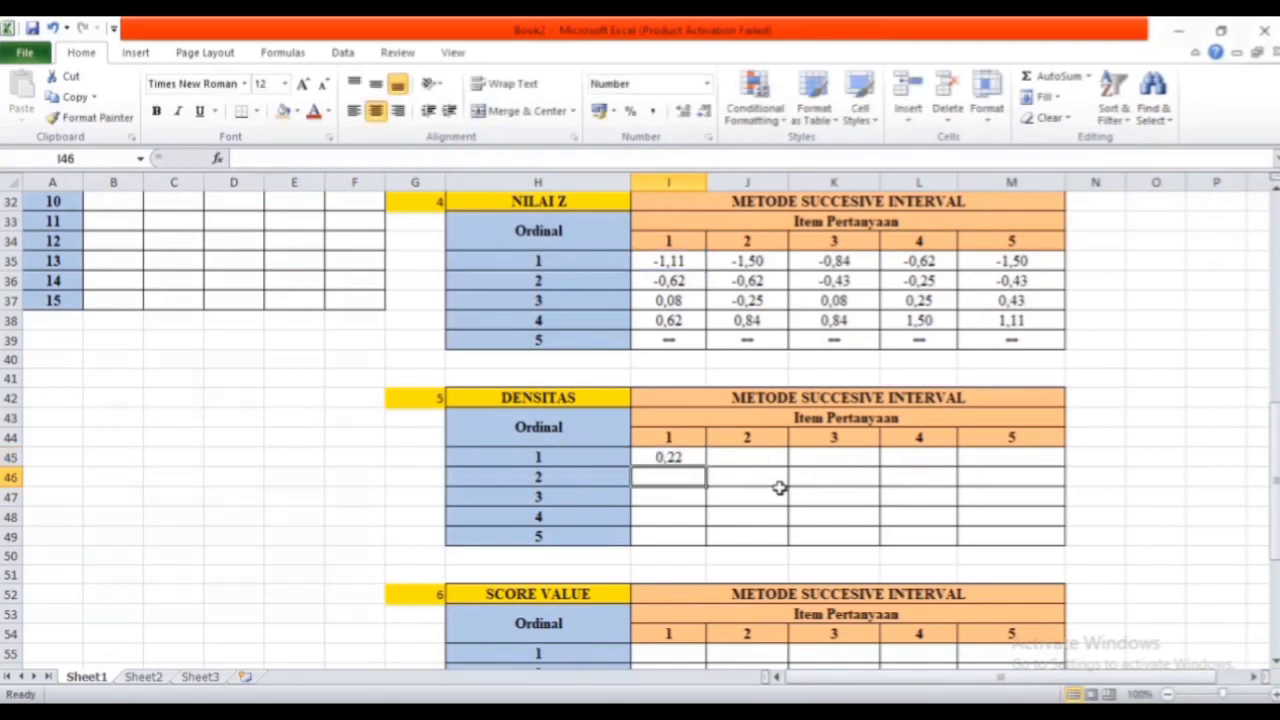
Review the density formula in I45 and fill it across to column M and down to row 49 of the DENSITAS table
left_click(680, 458)
double_click(680, 458)
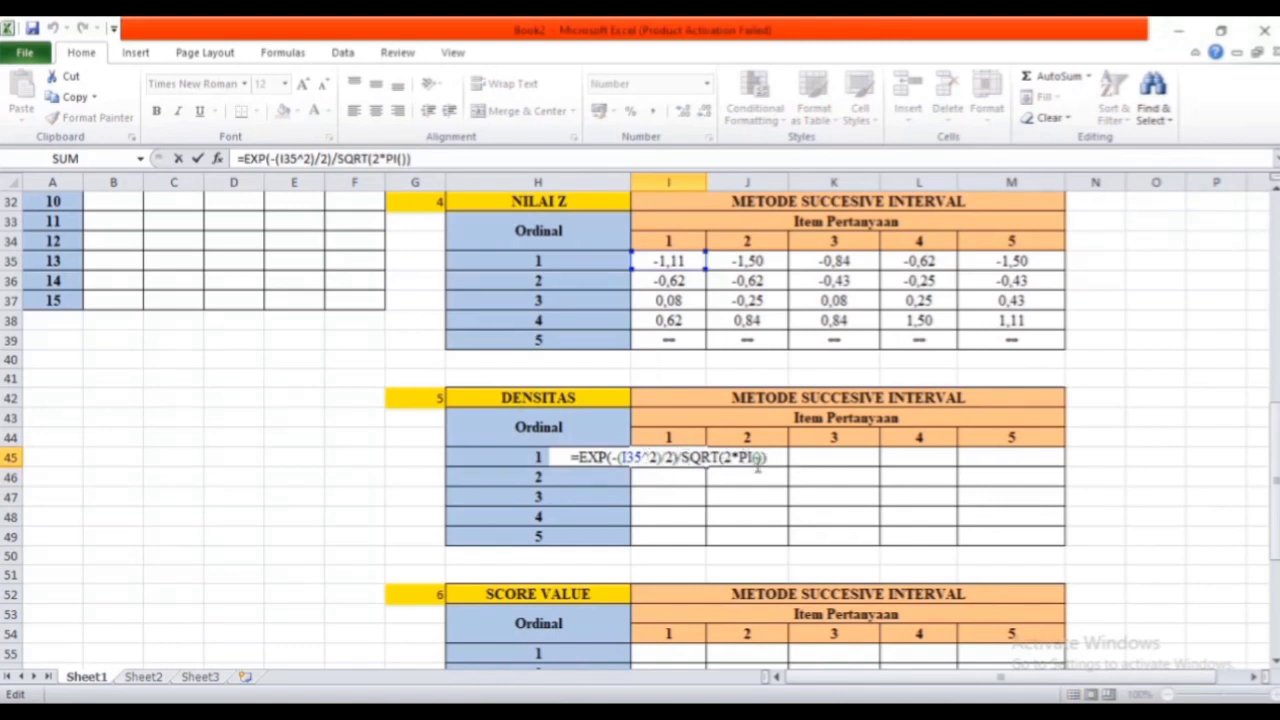
key("Return")
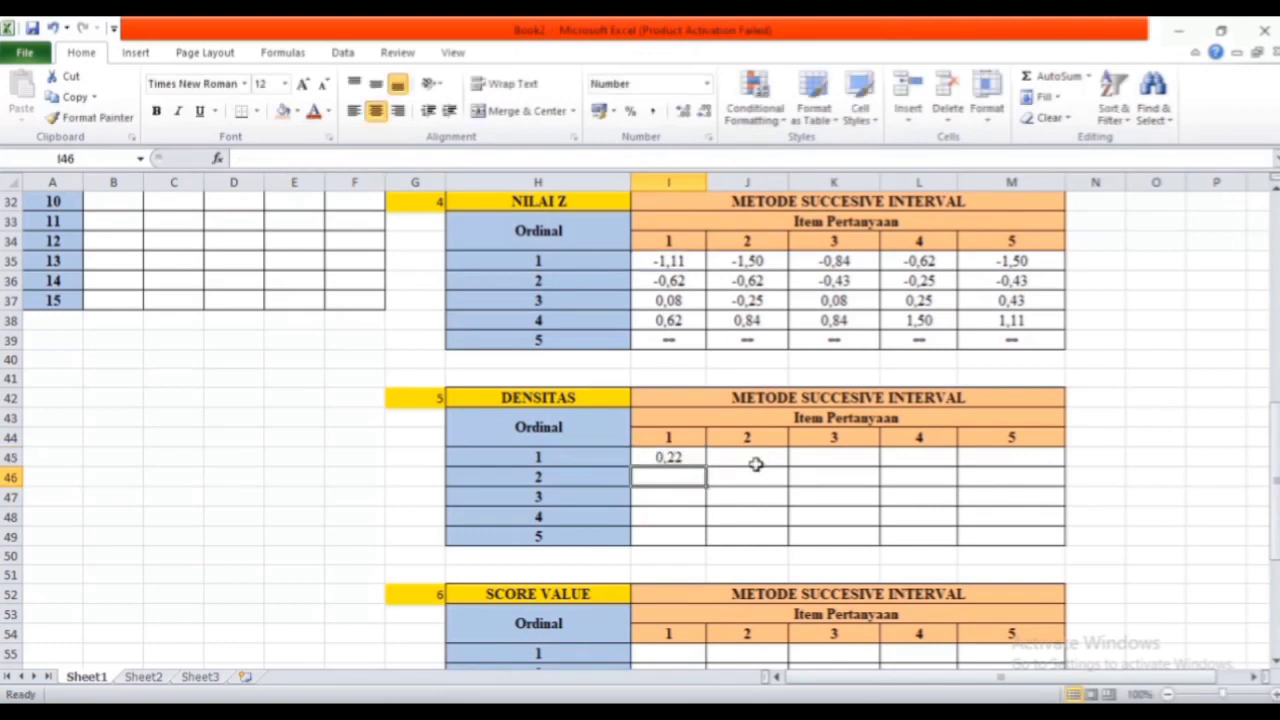
left_click(700, 458)
left_click_drag(705, 465, 1064, 542)
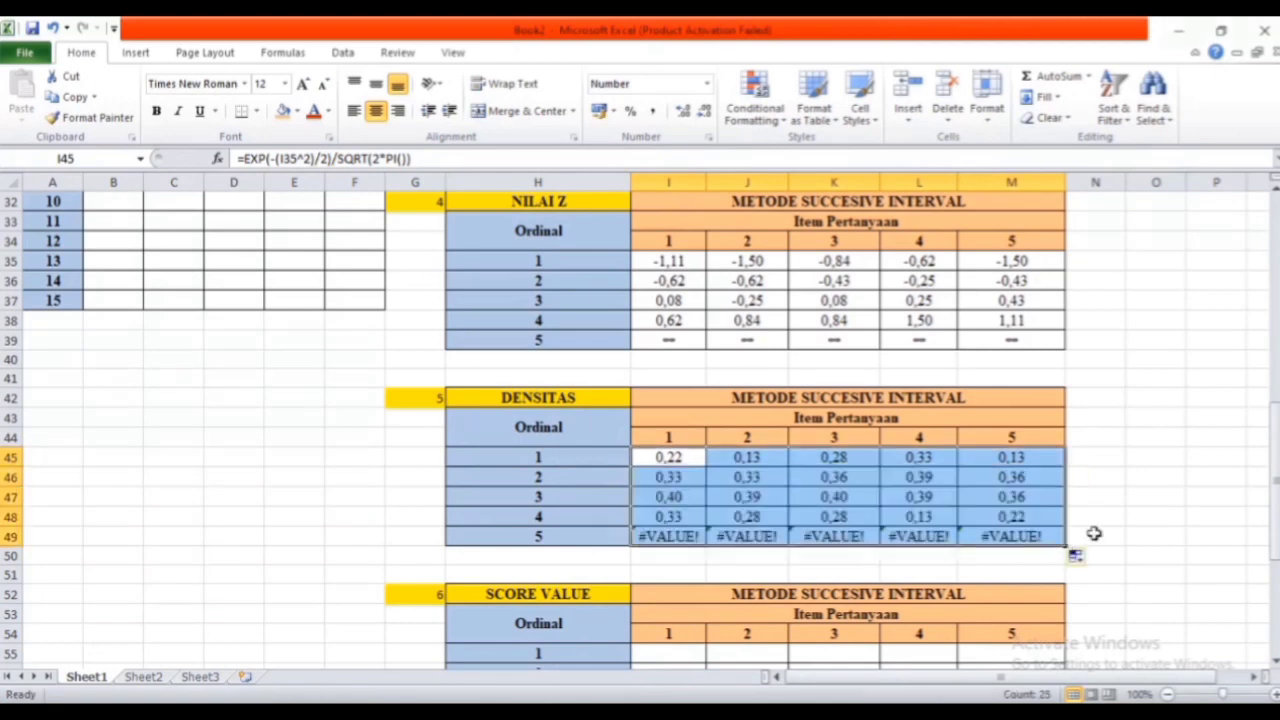
left_click(1100, 518)
left_click(695, 458)
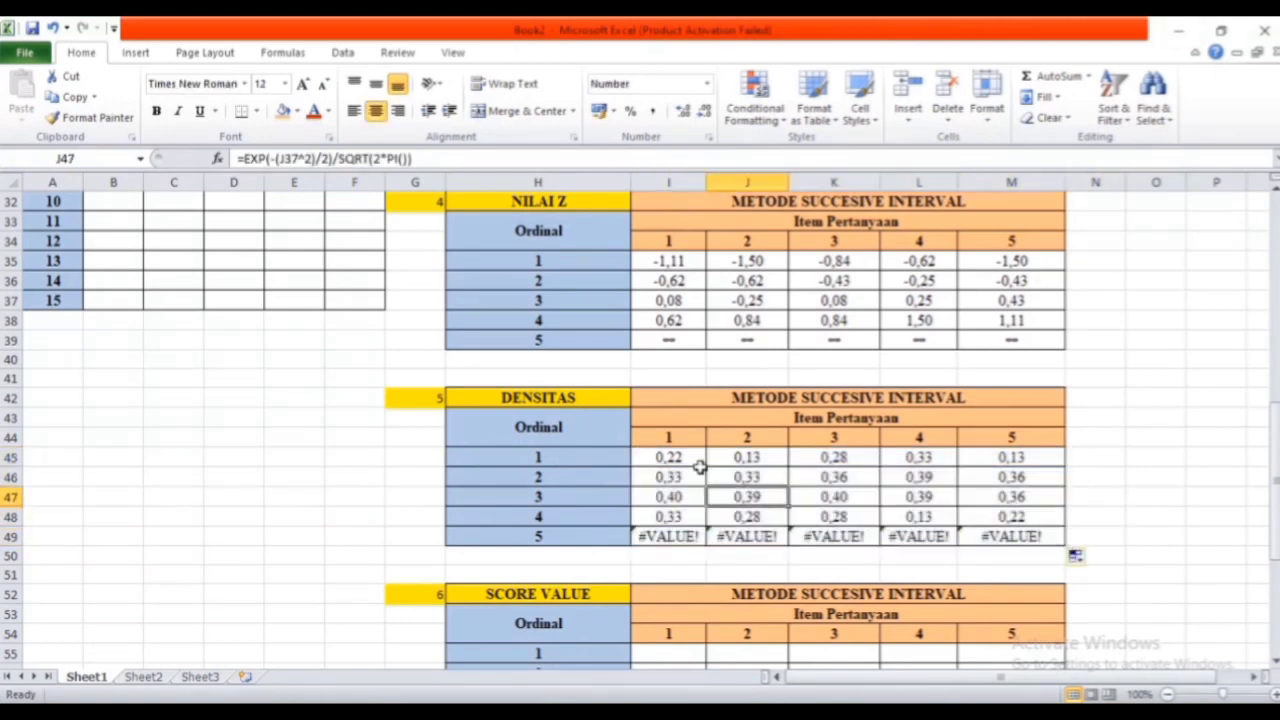
Clear the ordinal 5 row of the DENSITAS table, cells I49 to M49
left_click(677, 538)
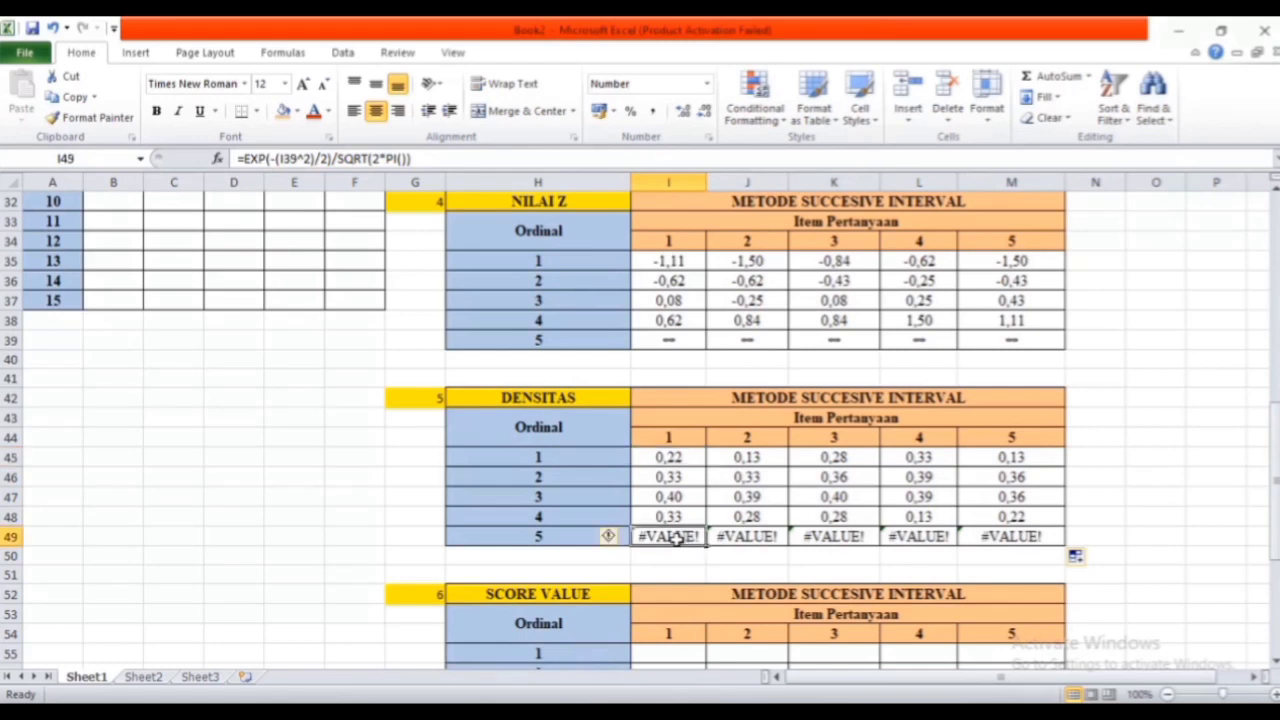
key("Right")
key("Right")
key("Right")
key("Right")
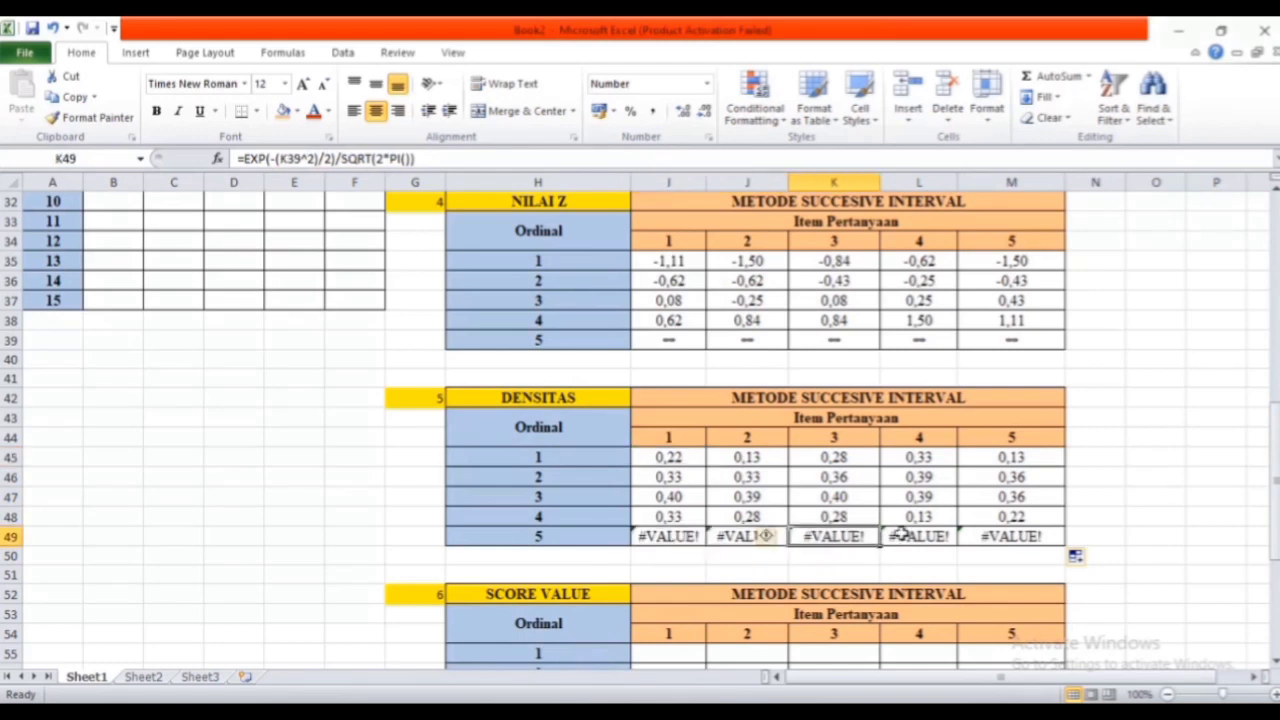
left_click(678, 537)
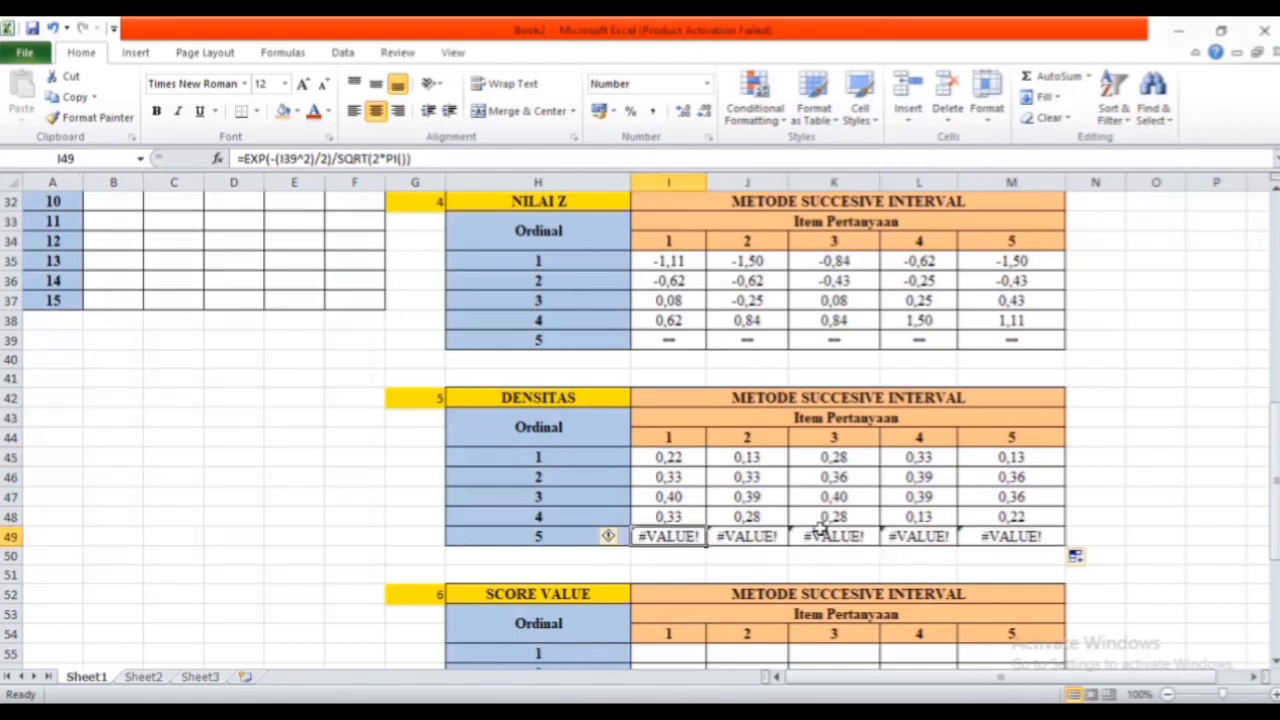
left_click_drag(820, 530, 986, 530)
key("Delete")
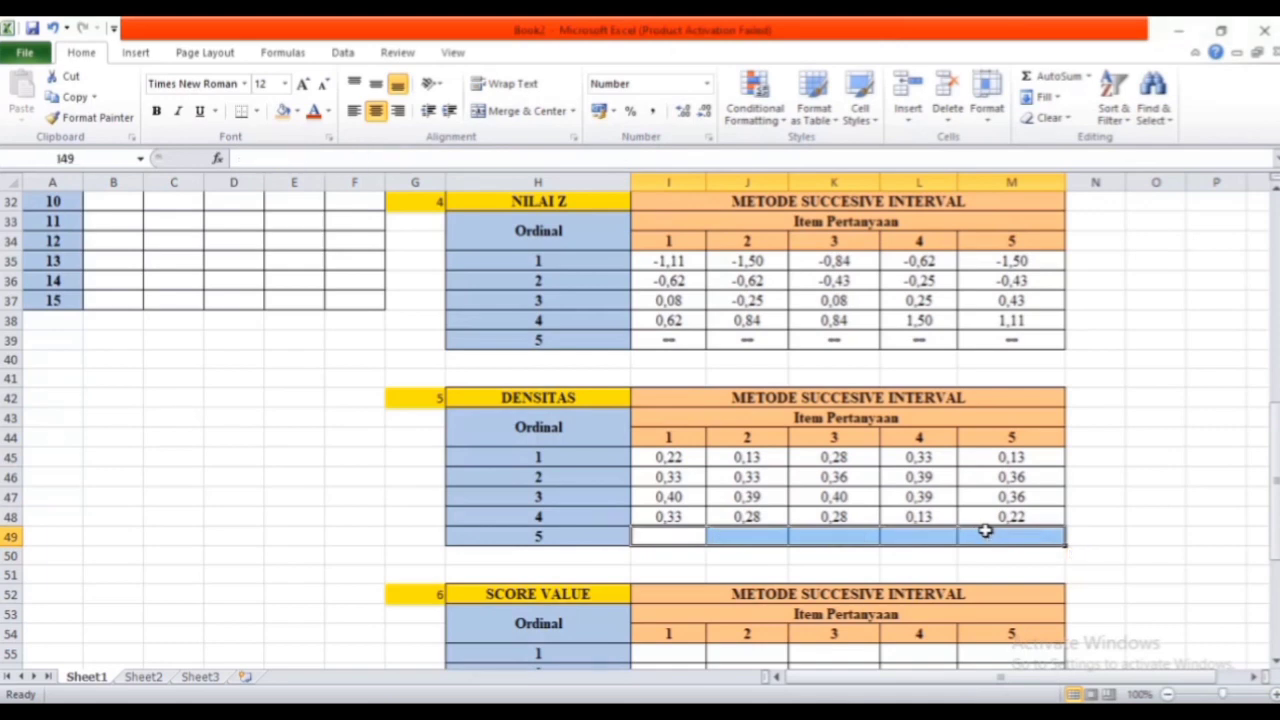
Enter 0 for all five items in the ordinal 5 row of the DENSITAS table, cells I49 to M49
left_click(680, 537)
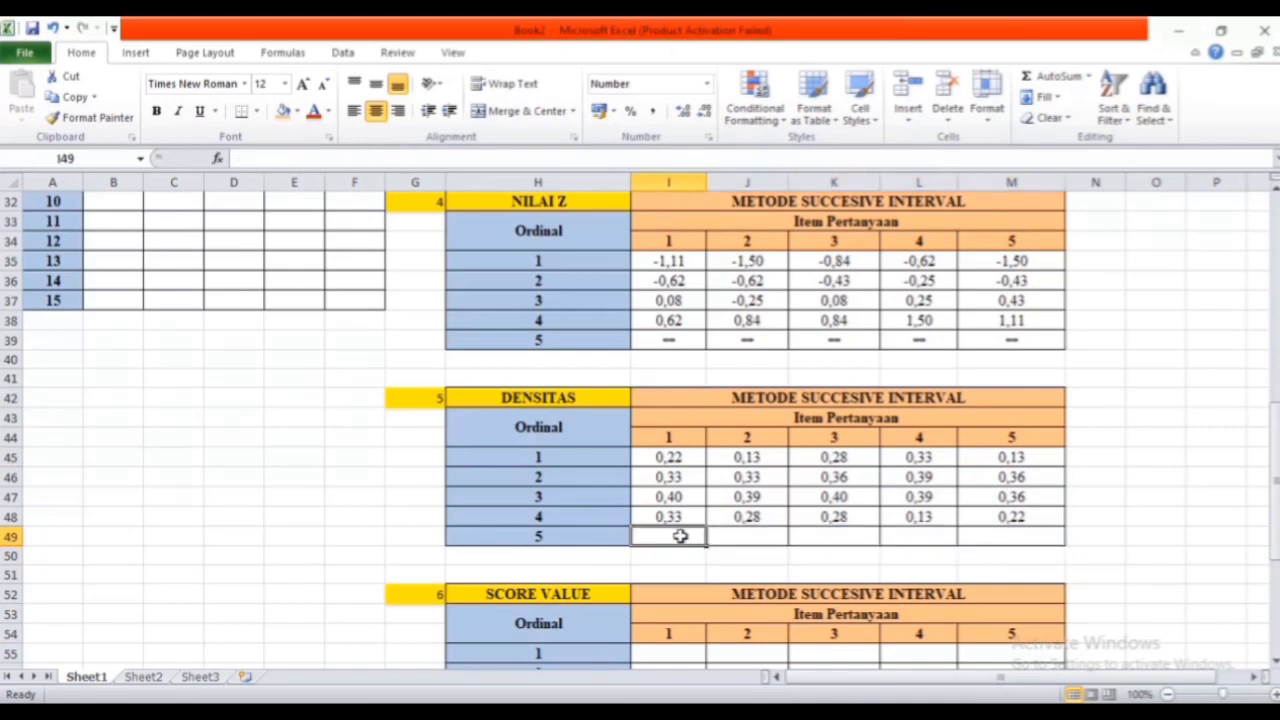
type("0")
key("Tab")
type("0")
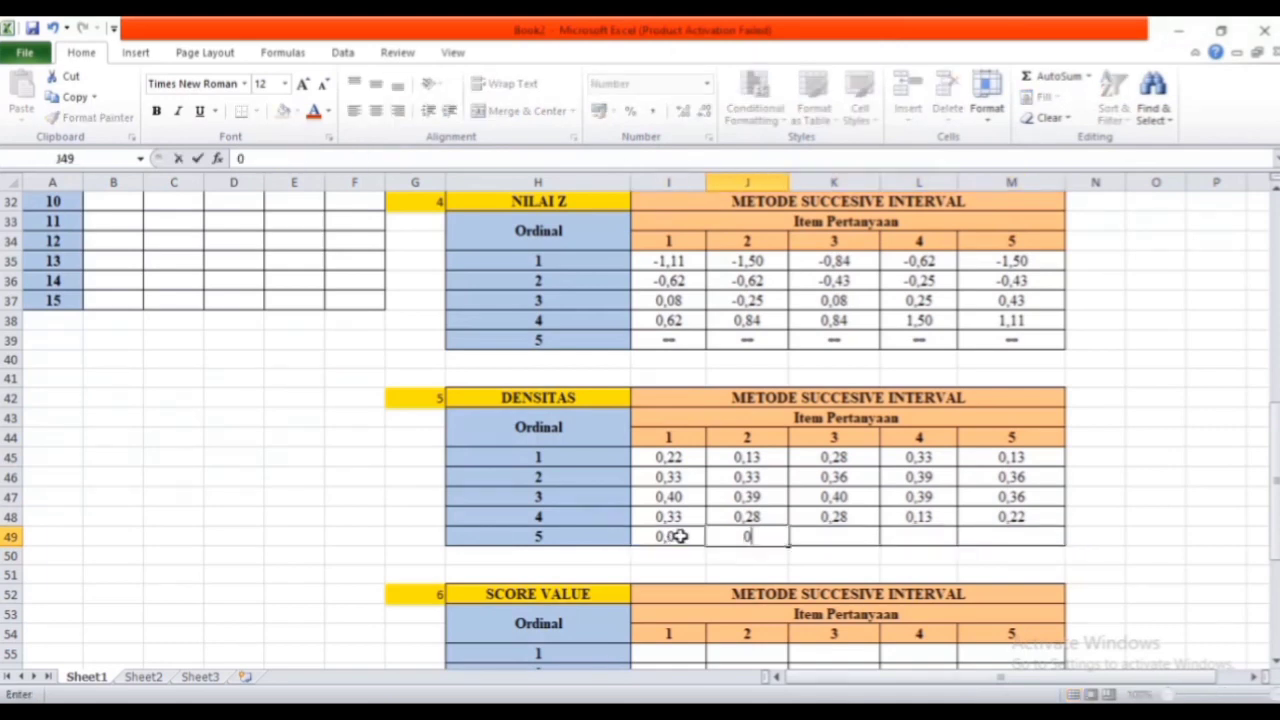
key("Tab")
type("0")
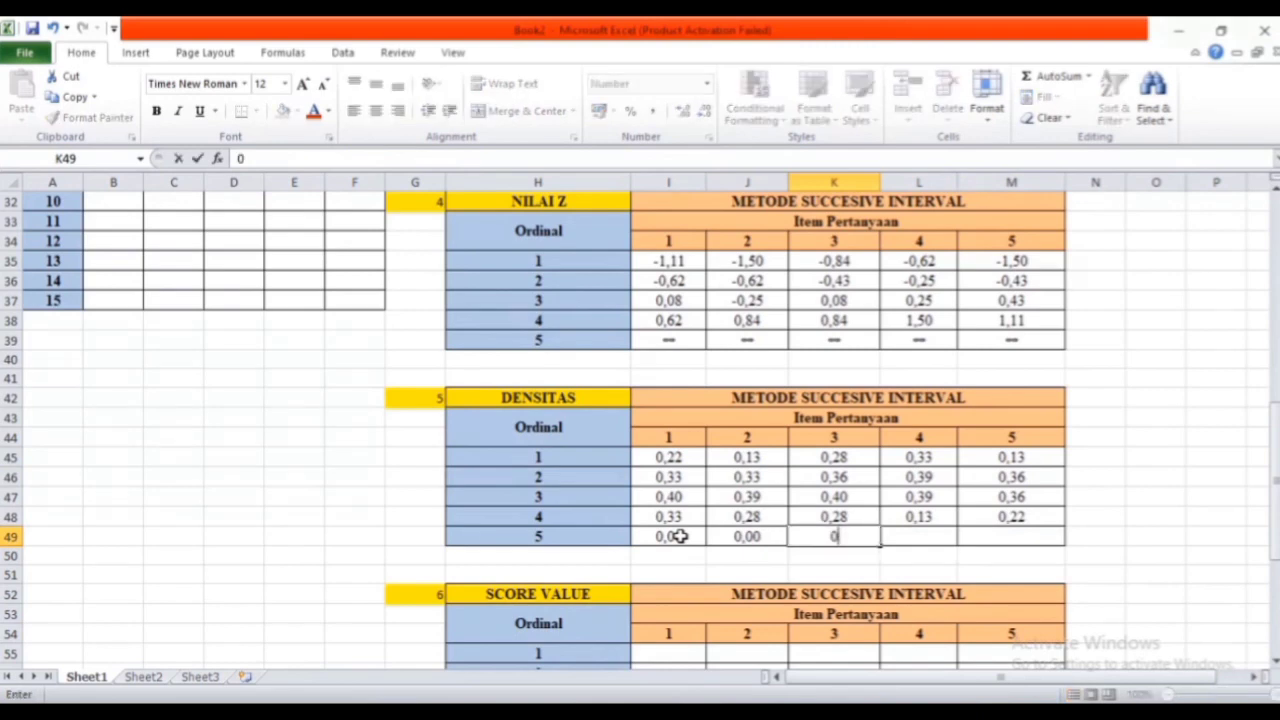
key("Tab")
type("0")
key("Tab")
type("0")
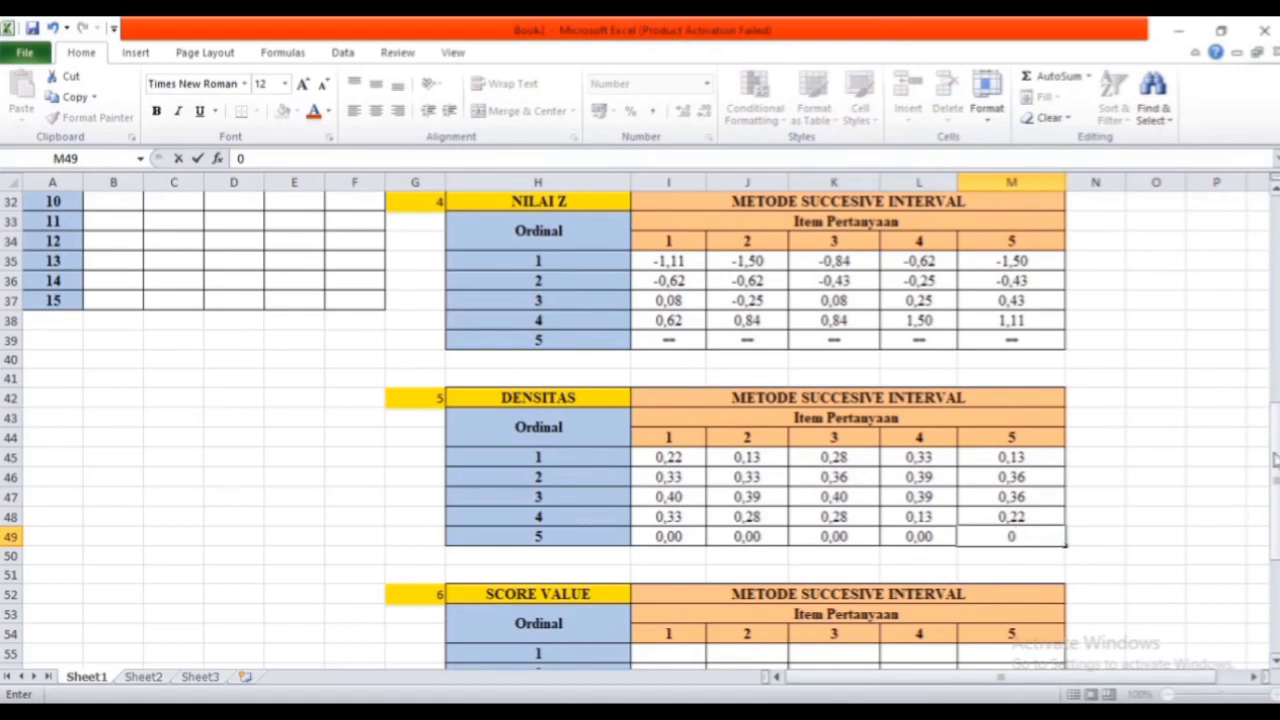
left_click_drag(1274, 458, 1276, 486)
key("Return")
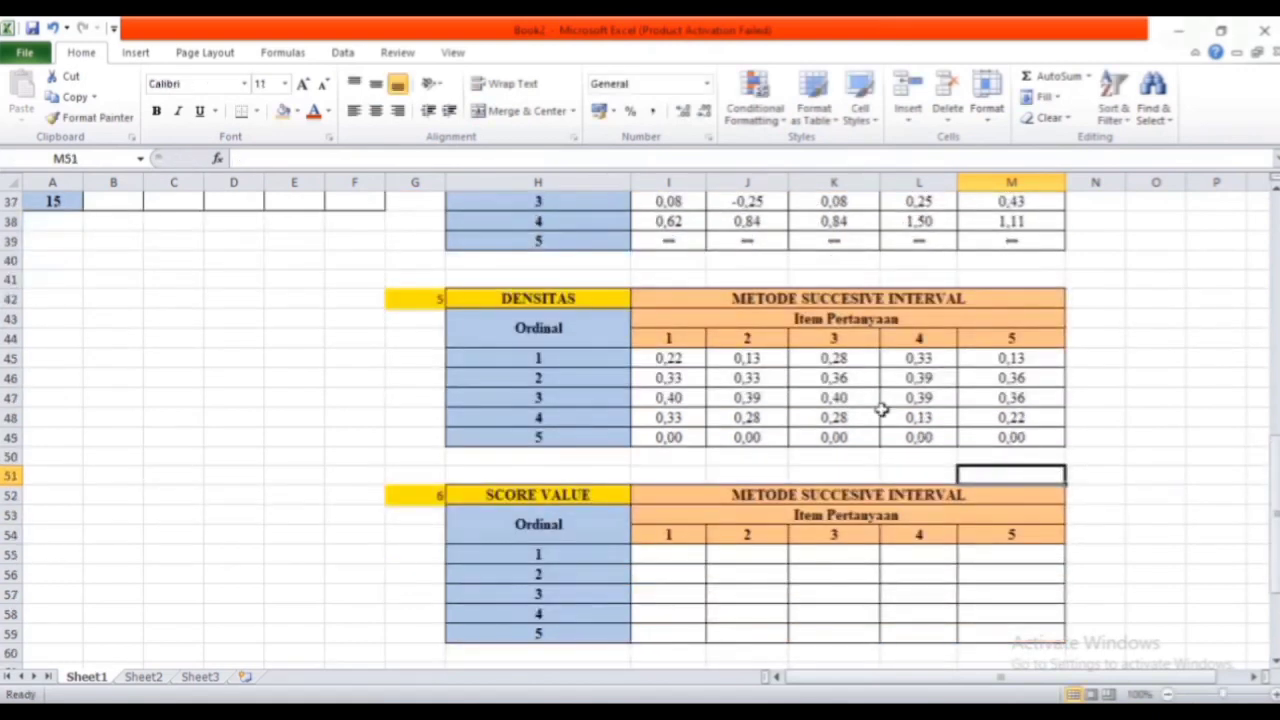
Review the DENSITAS table, checking the ordinal 1 formula in I45 and each entry in the ordinal 5 row
left_click(834, 397)
left_click(680, 357)
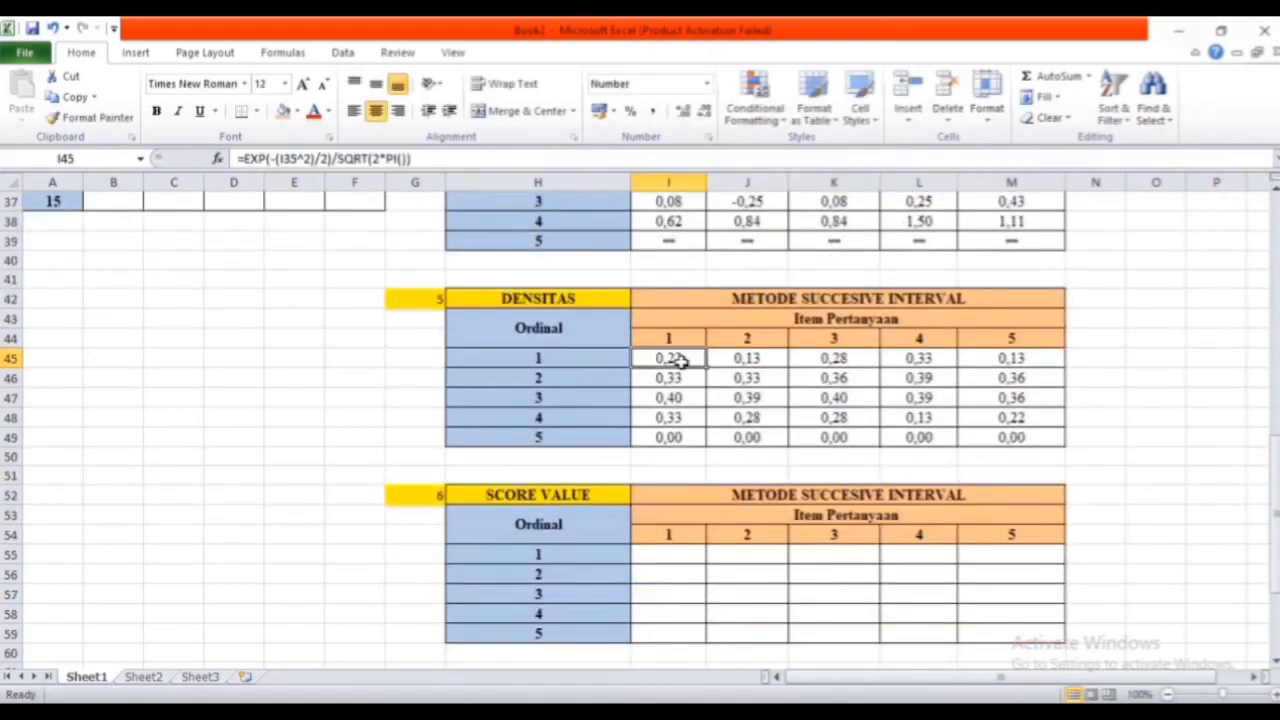
left_click(682, 437)
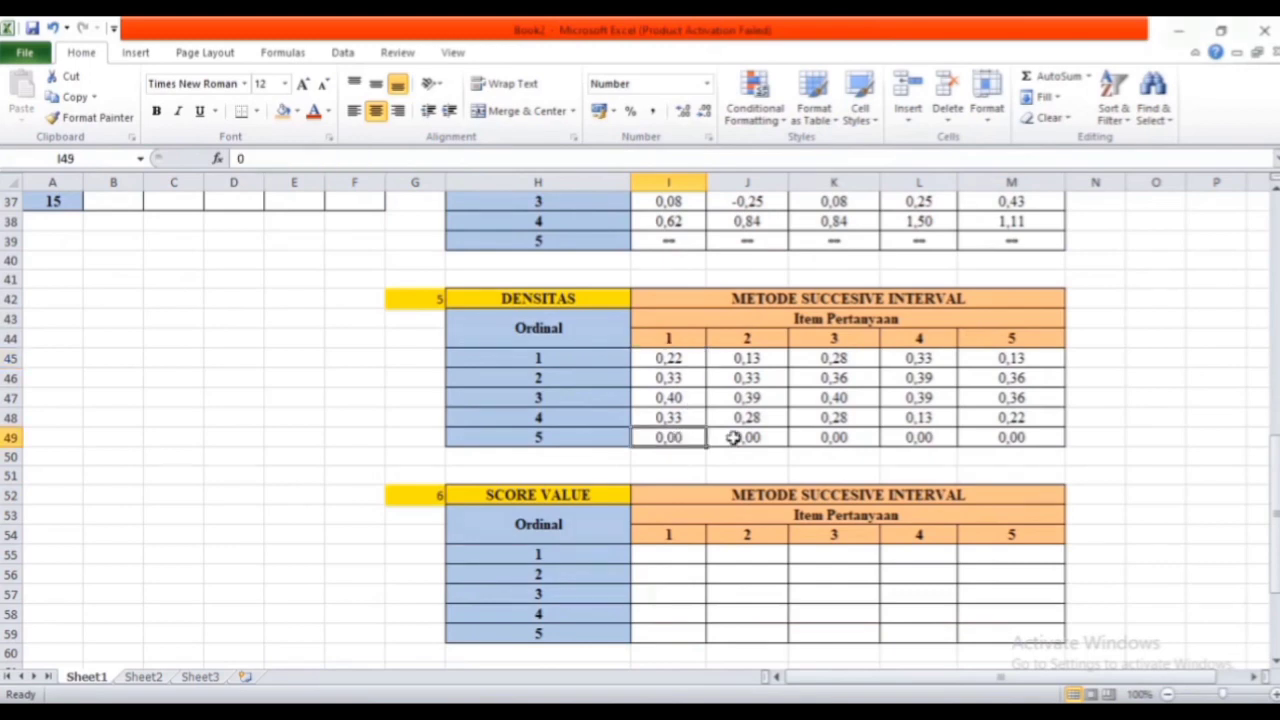
left_click(736, 436)
left_click(840, 437)
left_click(920, 438)
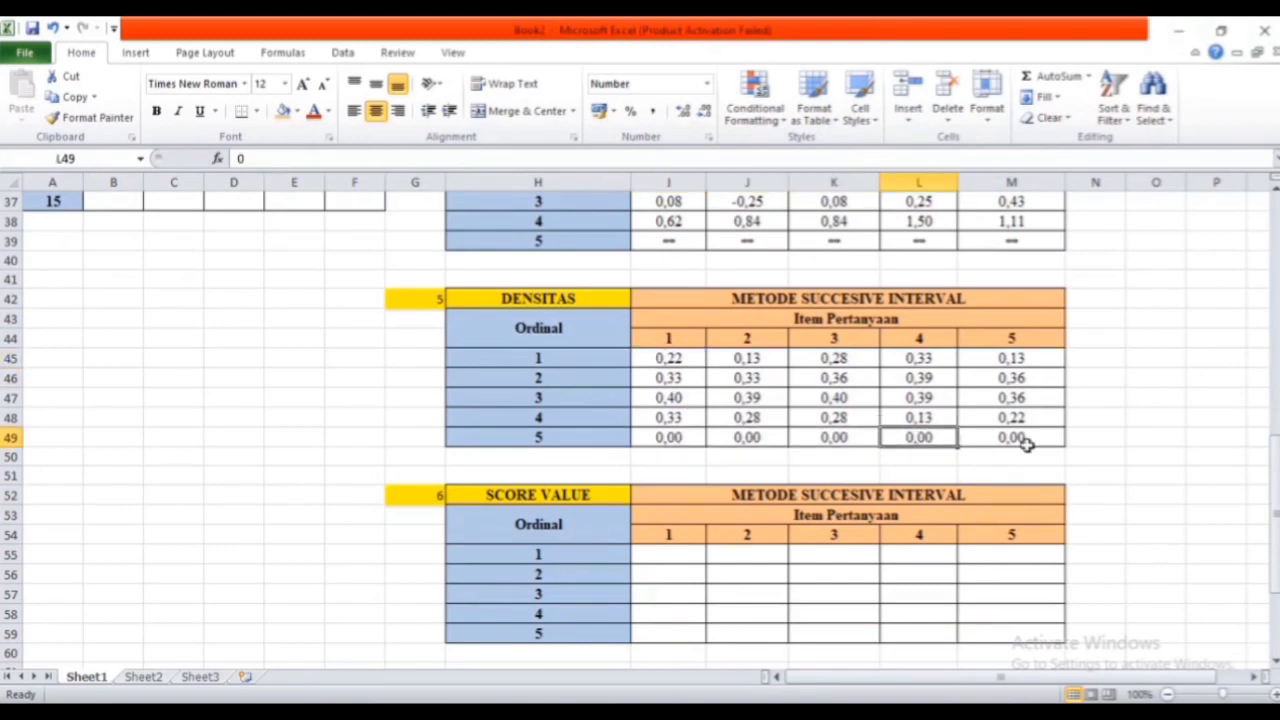
left_click(1024, 438)
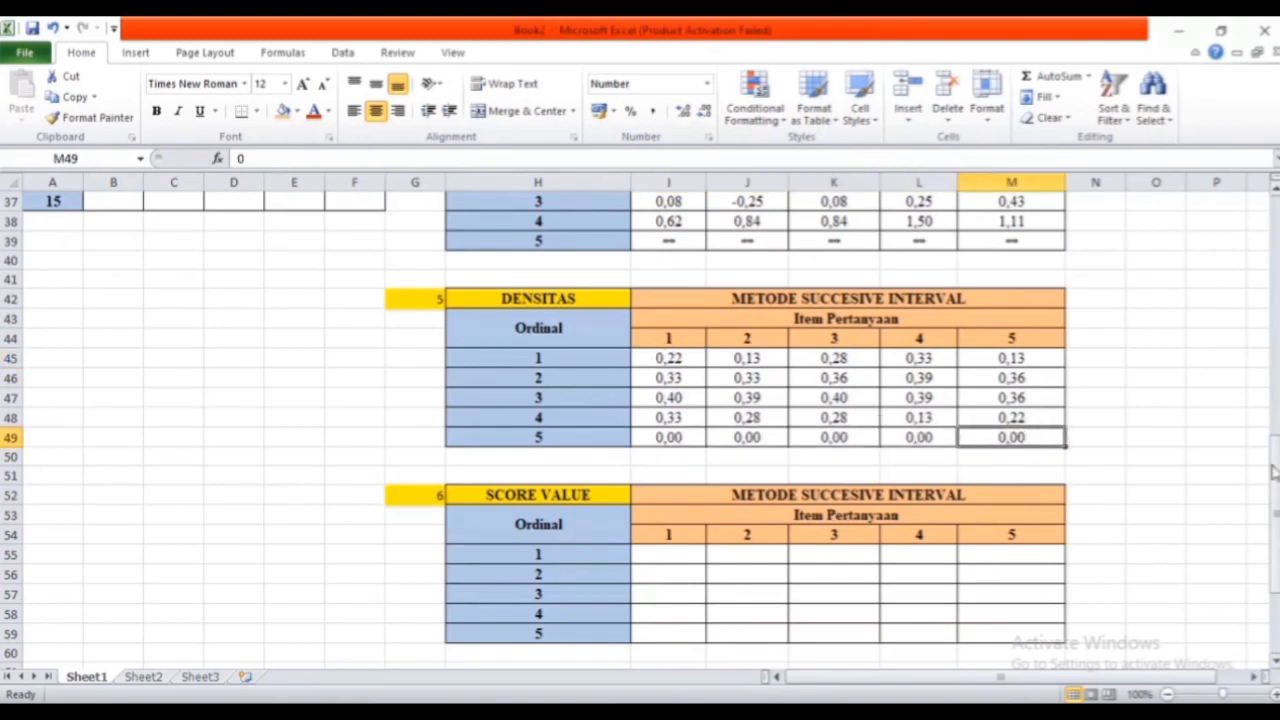
Examine the DENSITAS and PROPORSI KUMULATIF tables as the sources for the SCORE VALUE calculation
left_click_drag(1275, 458, 1276, 514)
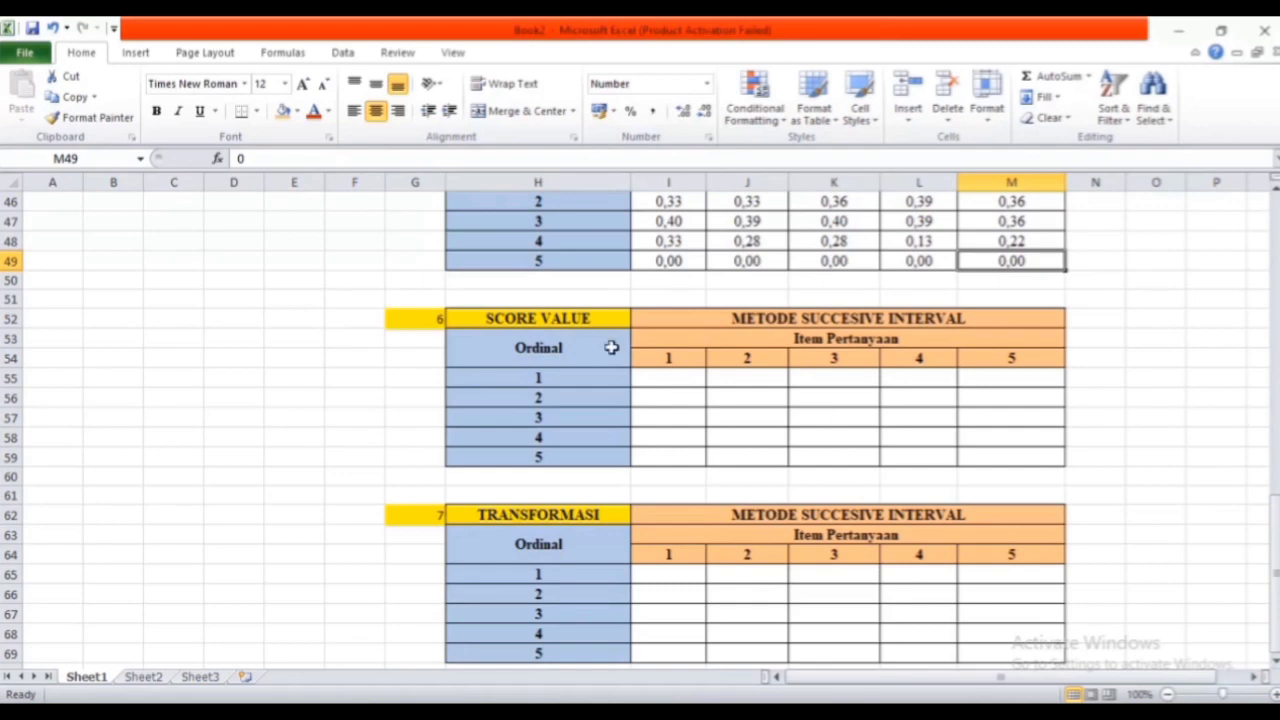
left_click(689, 376)
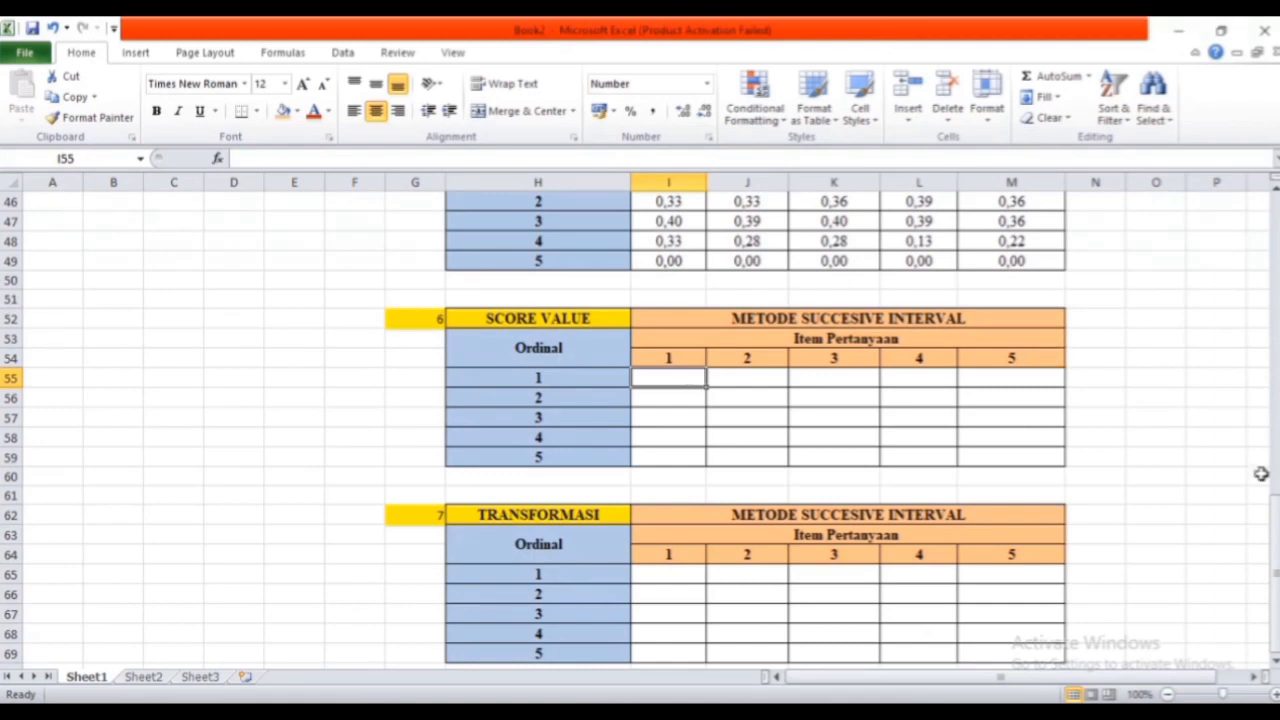
left_click_drag(1276, 515, 1268, 467)
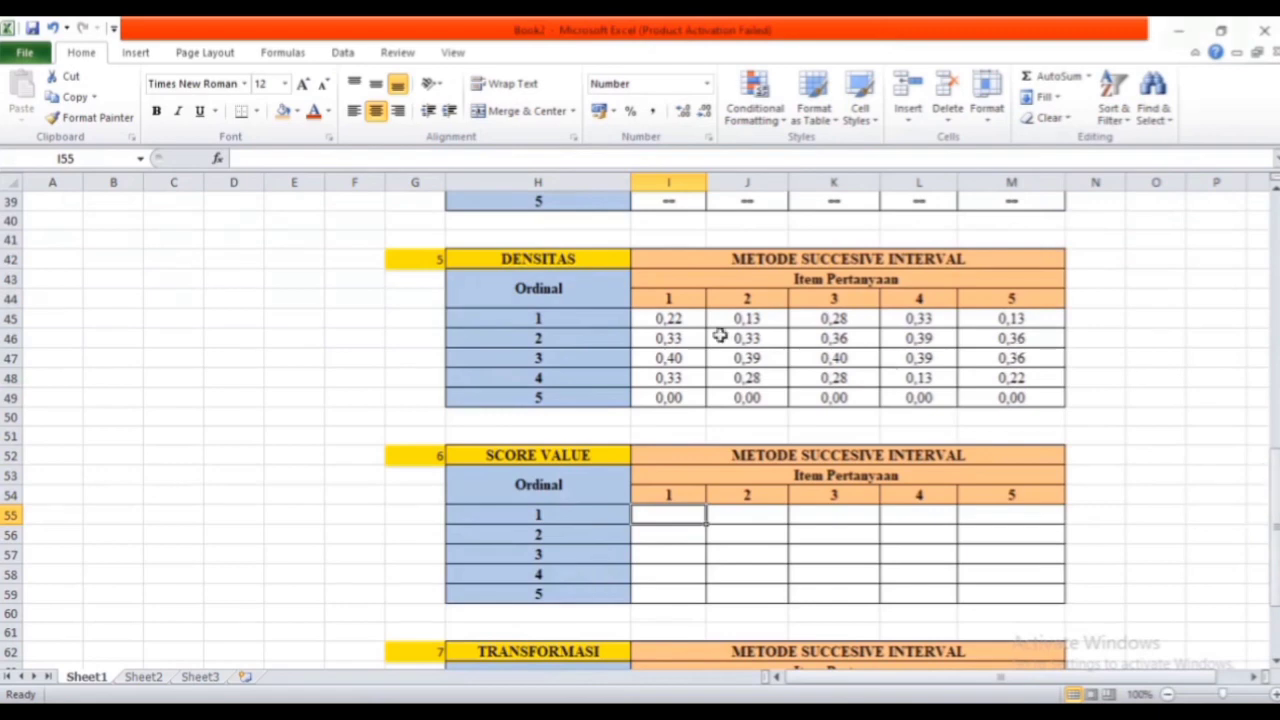
left_click(677, 320)
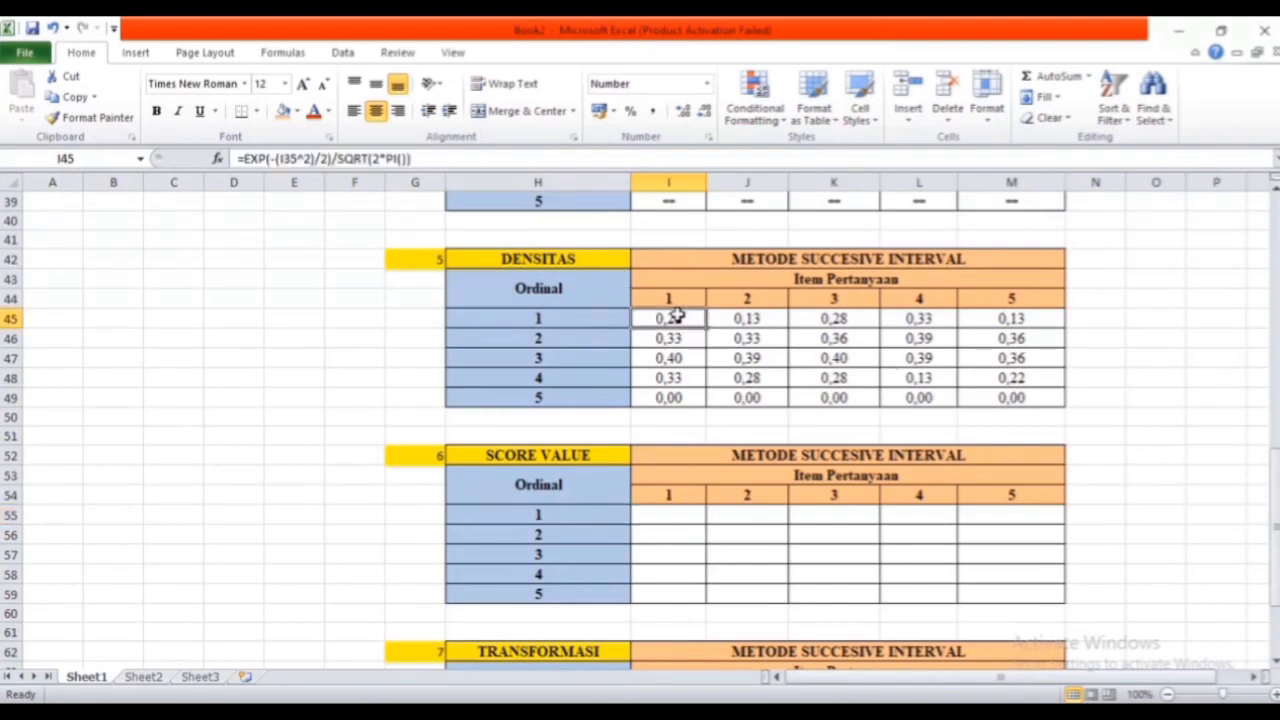
left_click(747, 317)
left_click(818, 316)
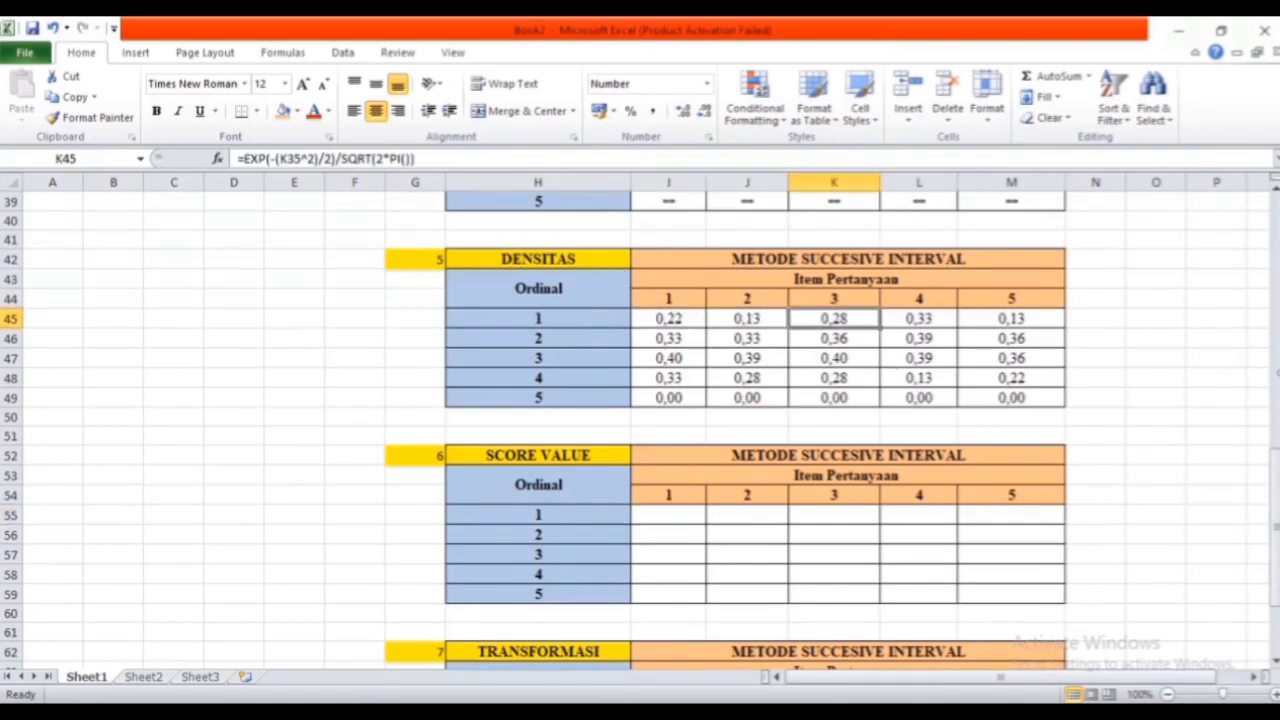
left_click_drag(1277, 526, 1277, 472)
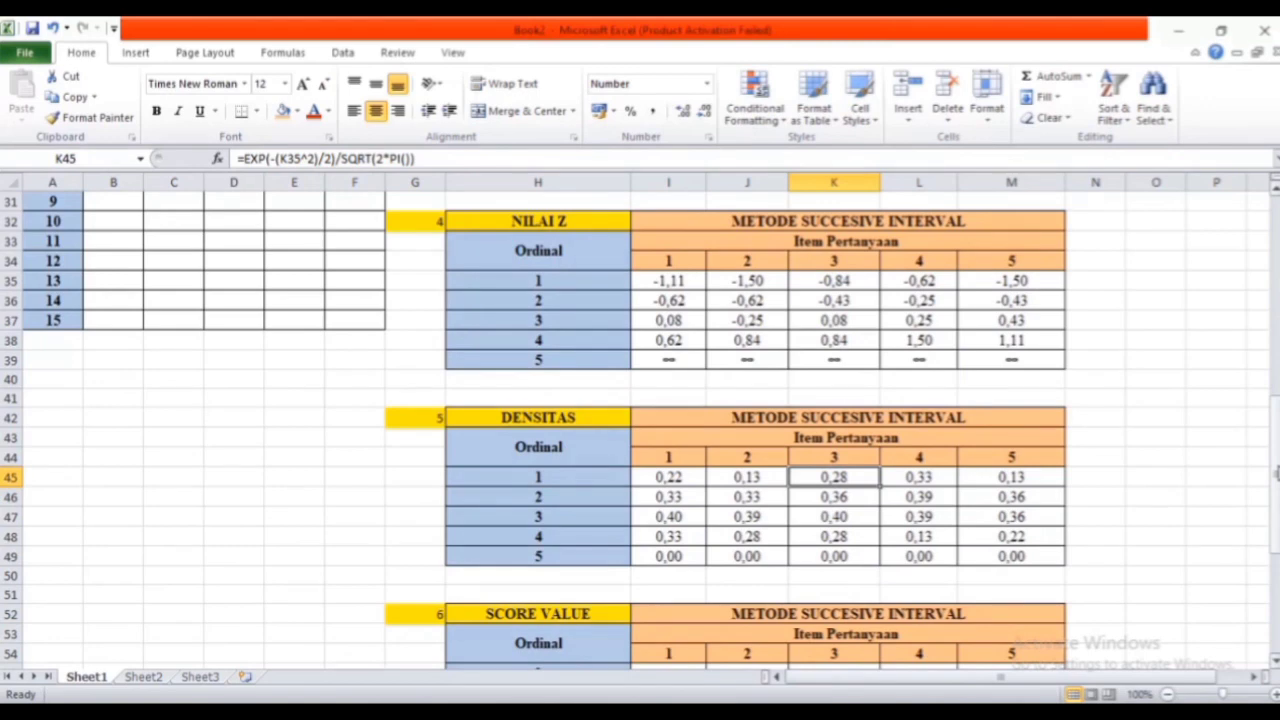
left_click_drag(1277, 472, 1277, 405)
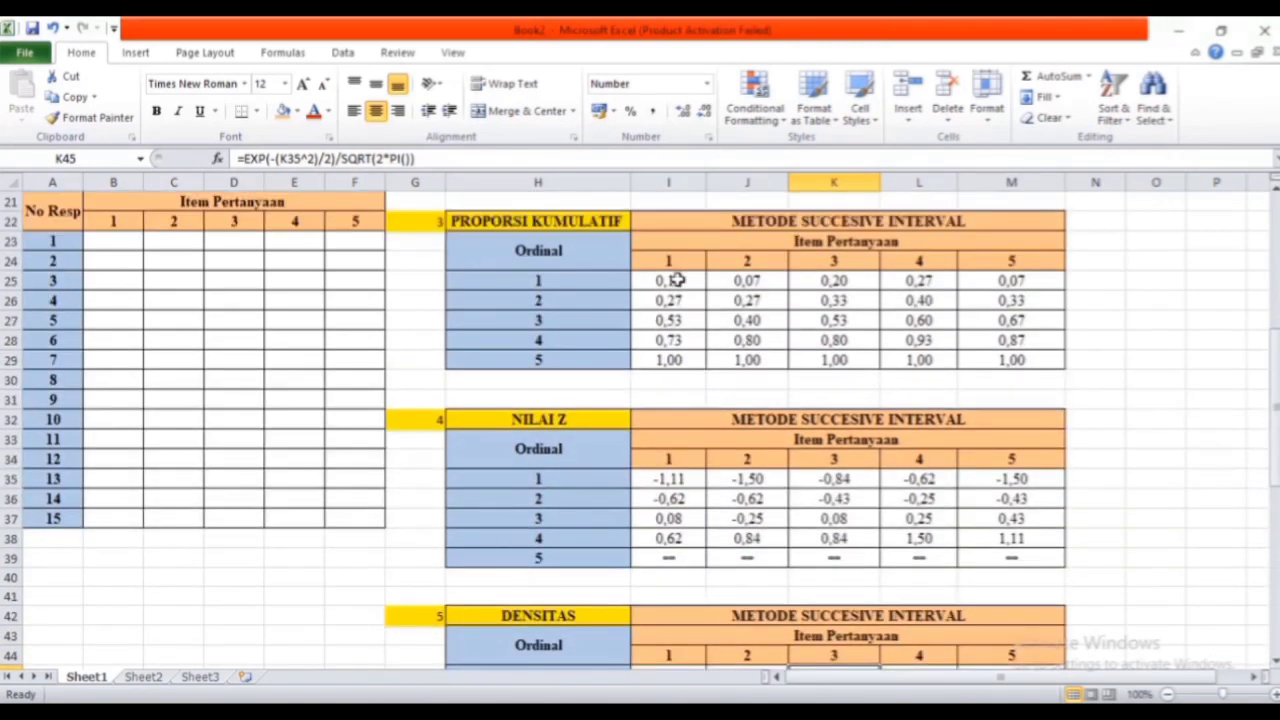
left_click(675, 282)
left_click(745, 282)
left_click(745, 318)
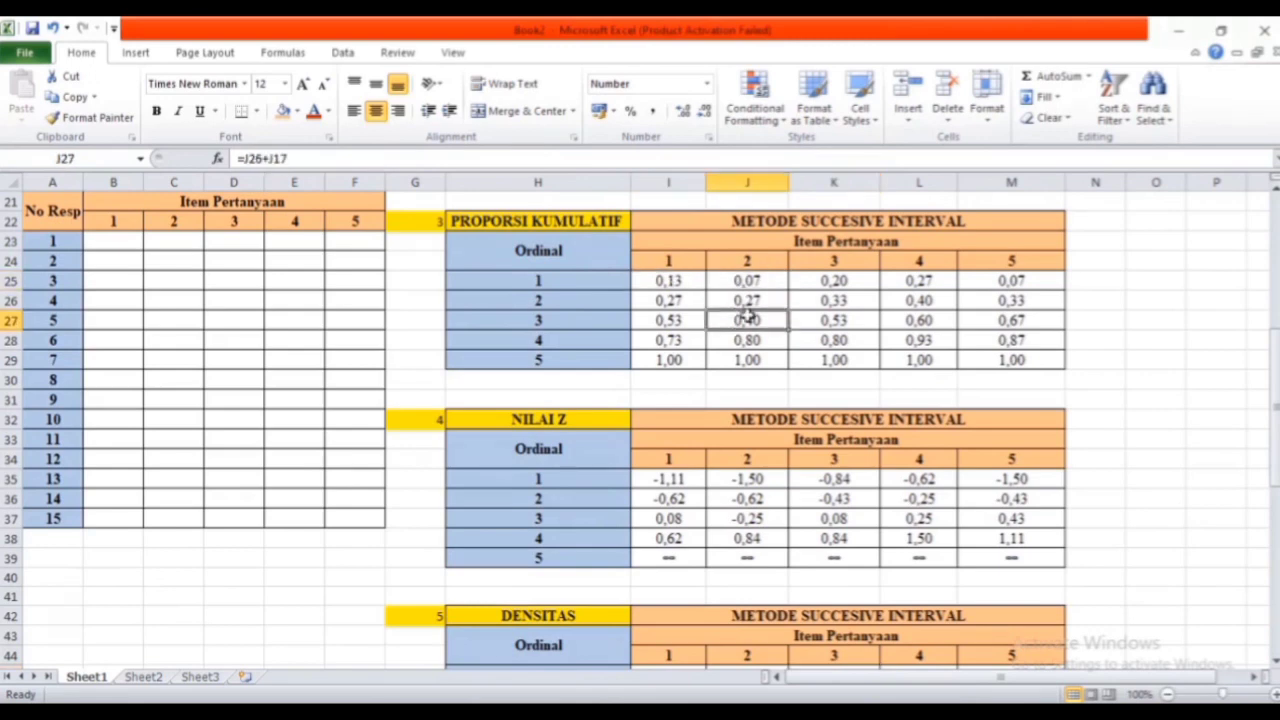
left_click(766, 345)
left_click(840, 346)
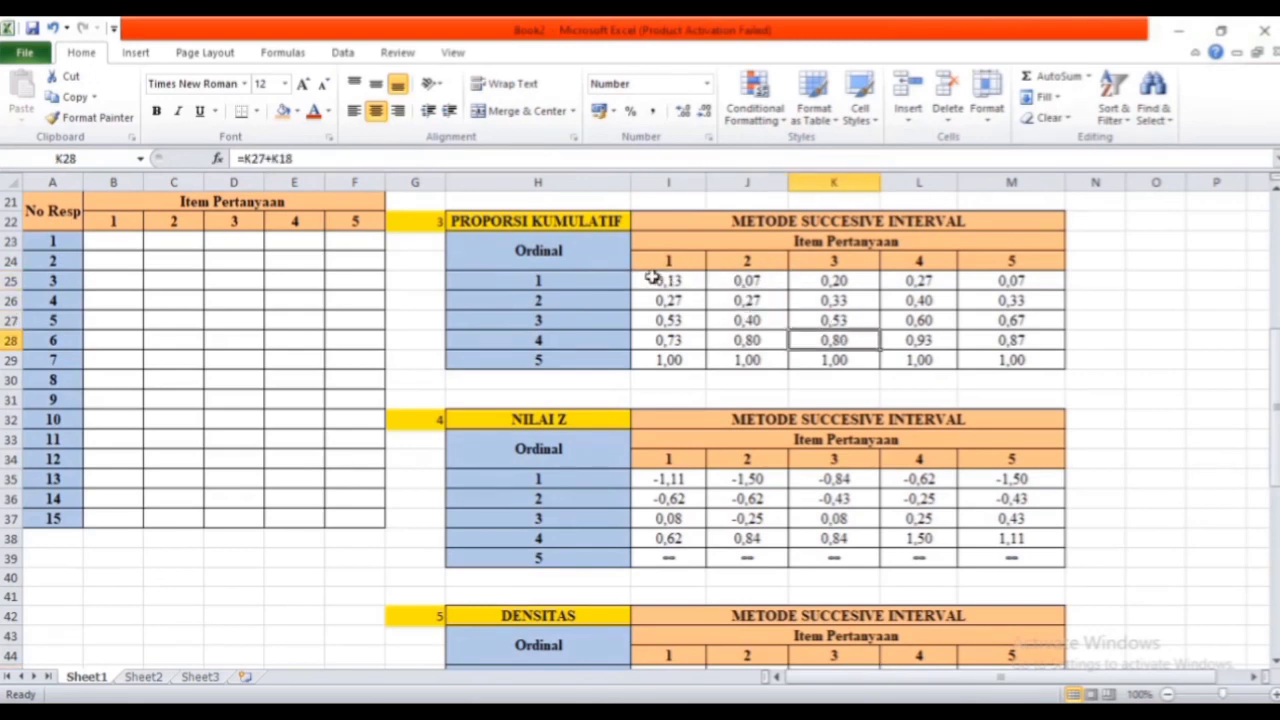
left_click(661, 279)
Begin the score value formula for ordinal 1 of item 1 in cell I55 with =(0-I45)/(
left_click_drag(1275, 450, 1276, 513)
left_click(660, 421)
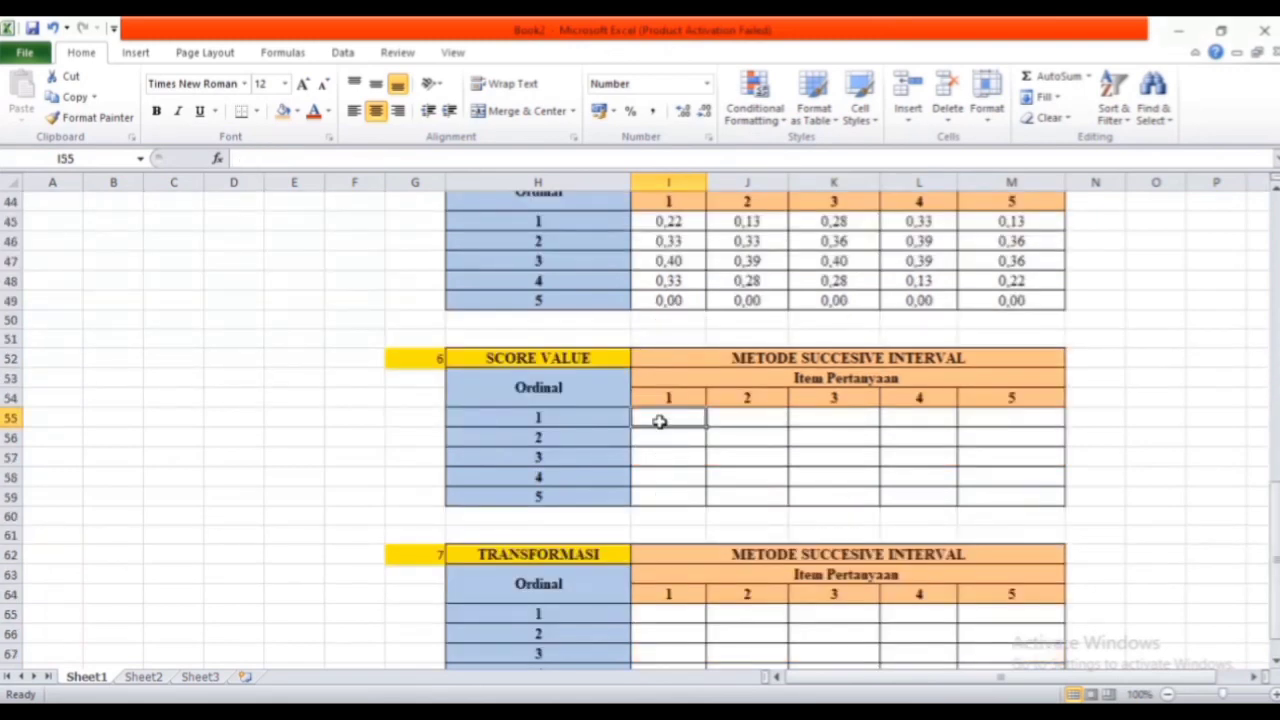
type("=")
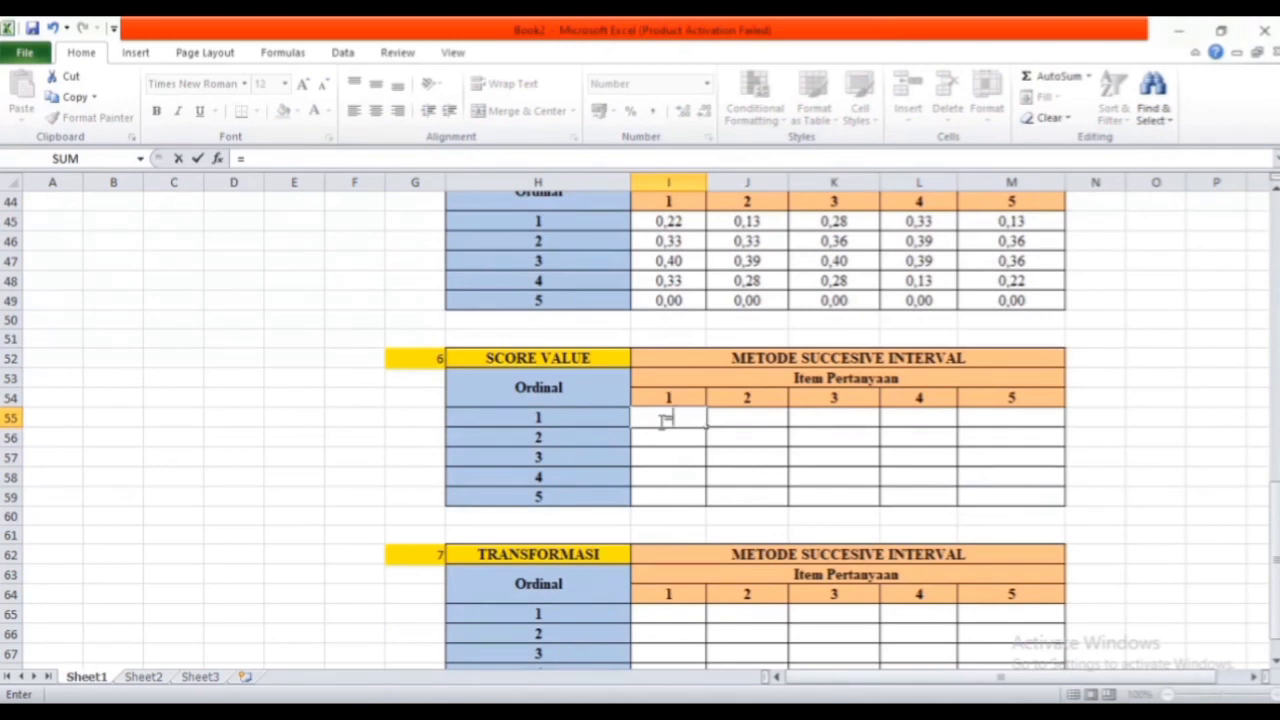
type("(0-")
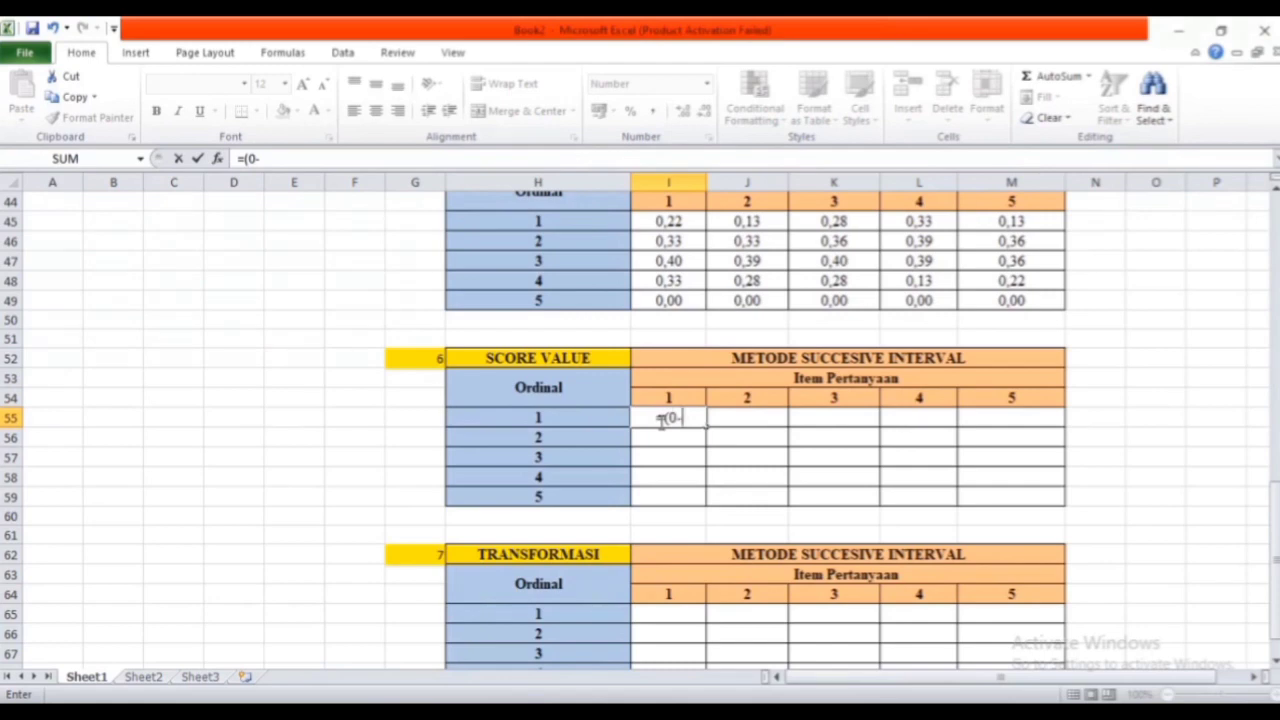
left_click(650, 221)
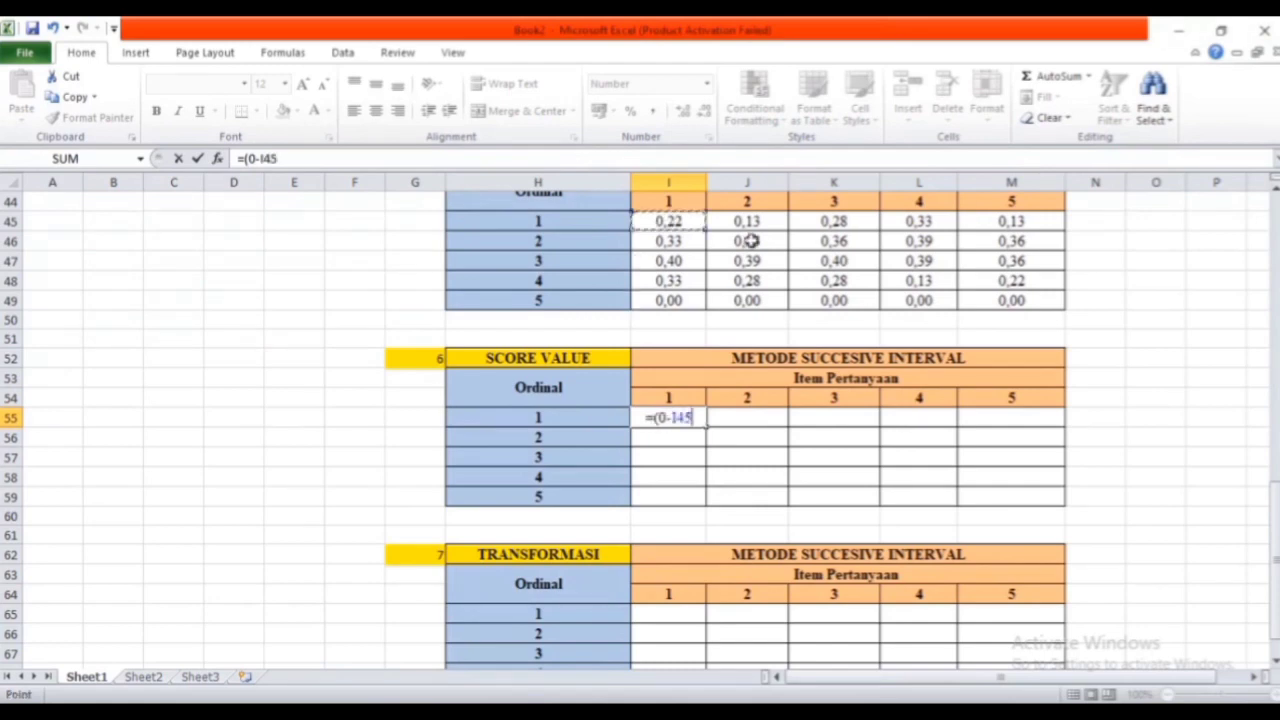
left_click_drag(1275, 517, 1275, 508)
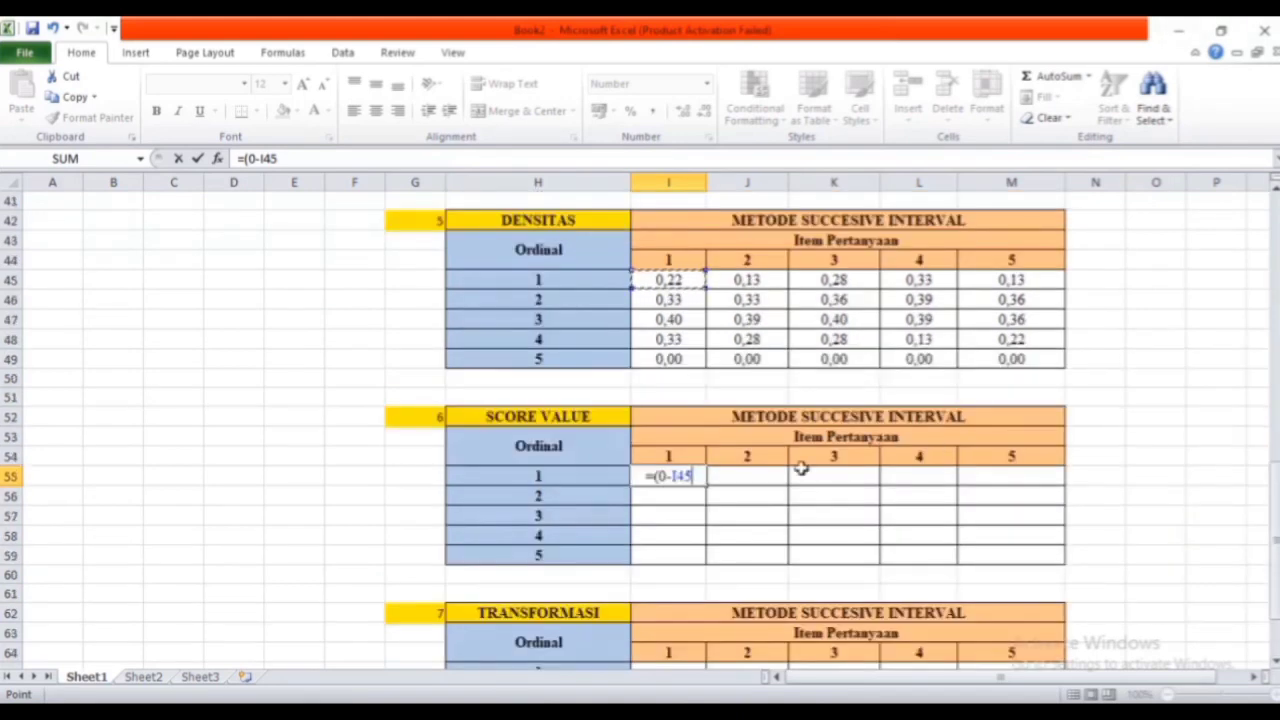
type(")/(")
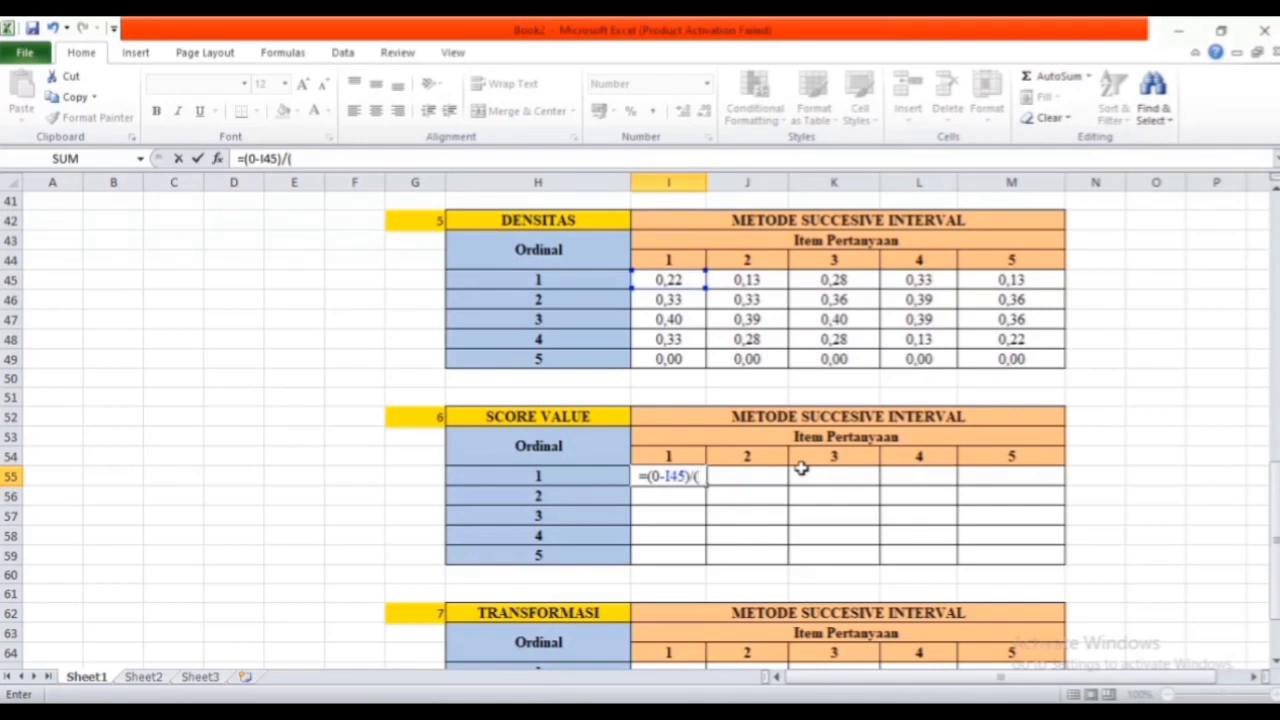
Complete the formula in I55 as =(0-I45)/(I25-0) and fill it across the ordinal 1 row of the SCORE VALUE table to M55
left_click_drag(1276, 470, 1276, 344)
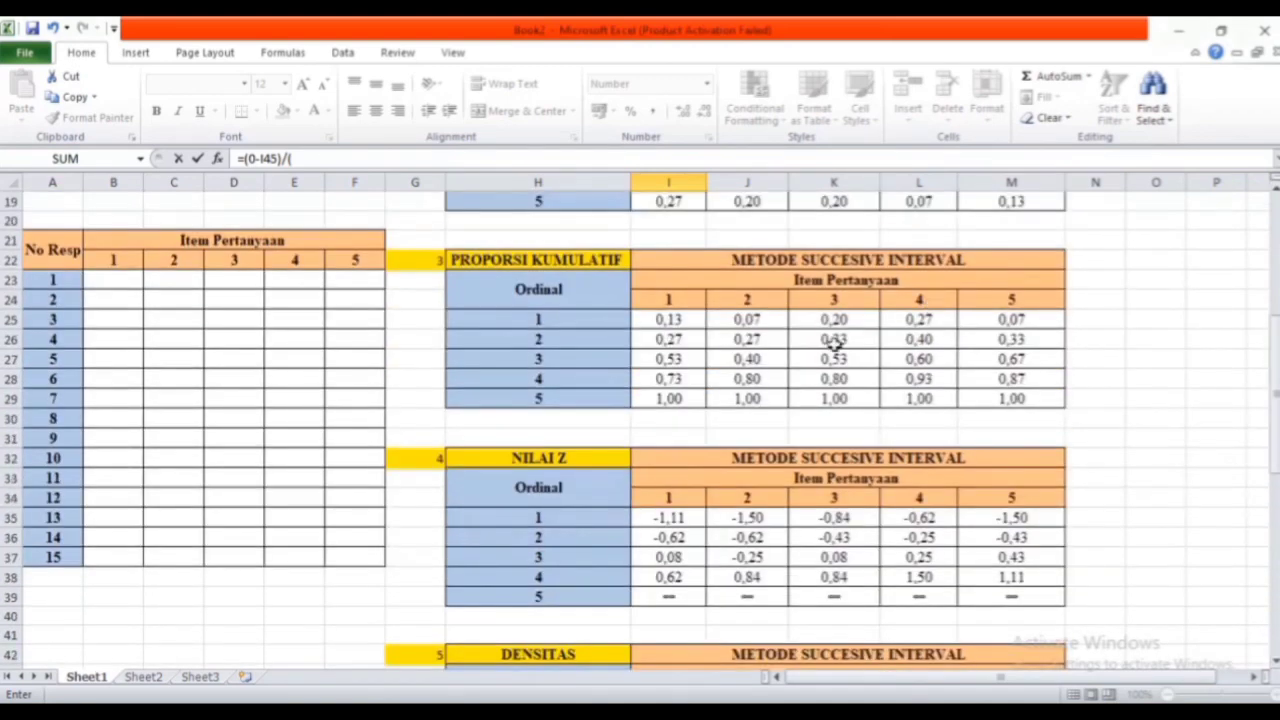
left_click(688, 320)
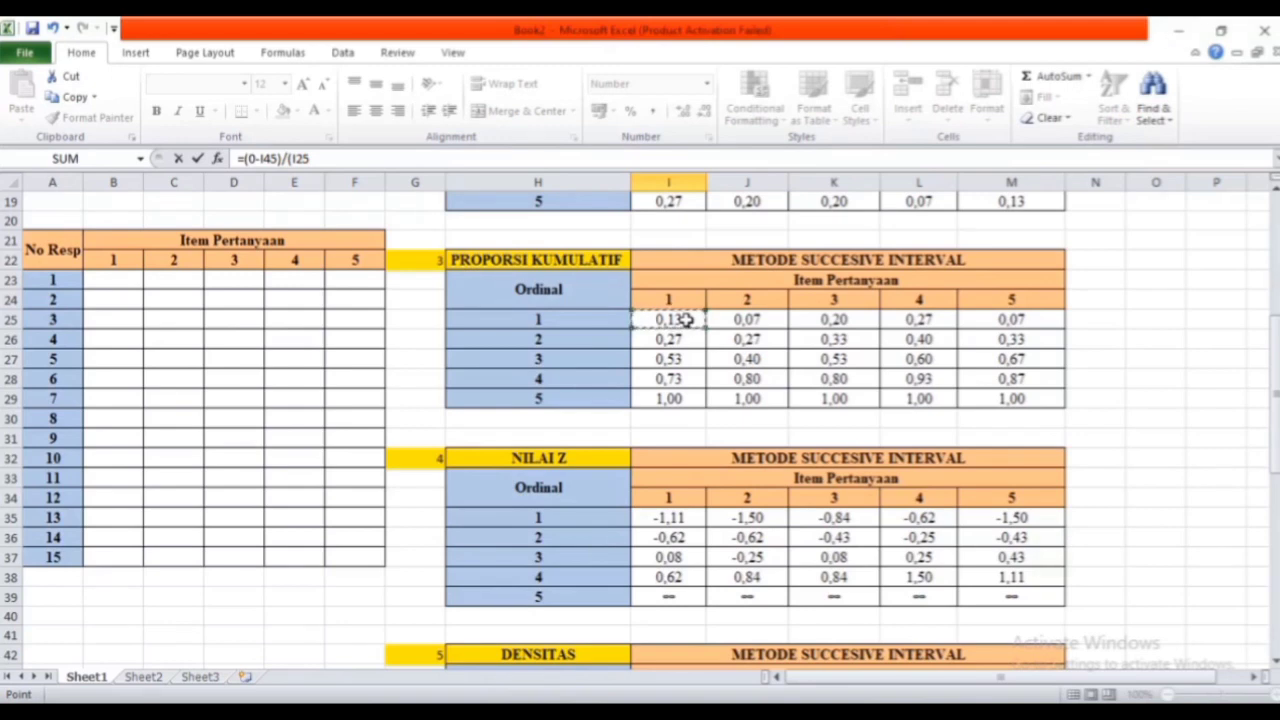
left_click_drag(1276, 358, 1276, 386)
type("-")
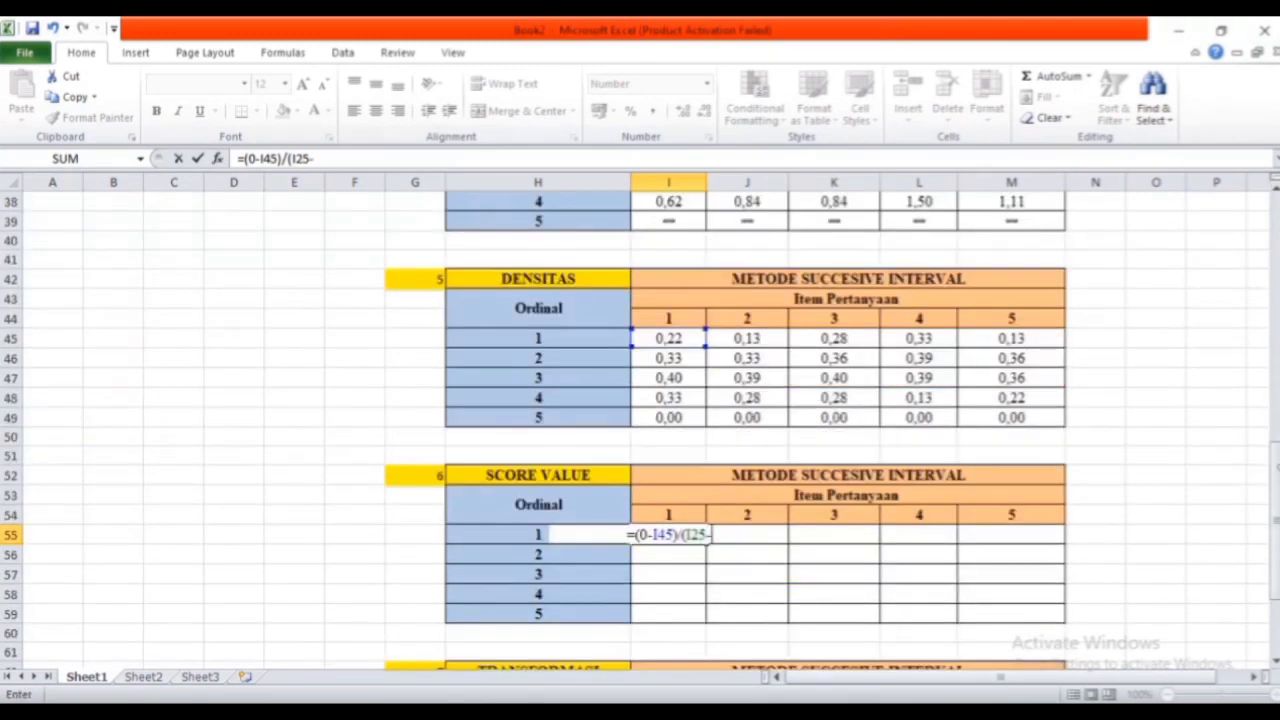
type("0)")
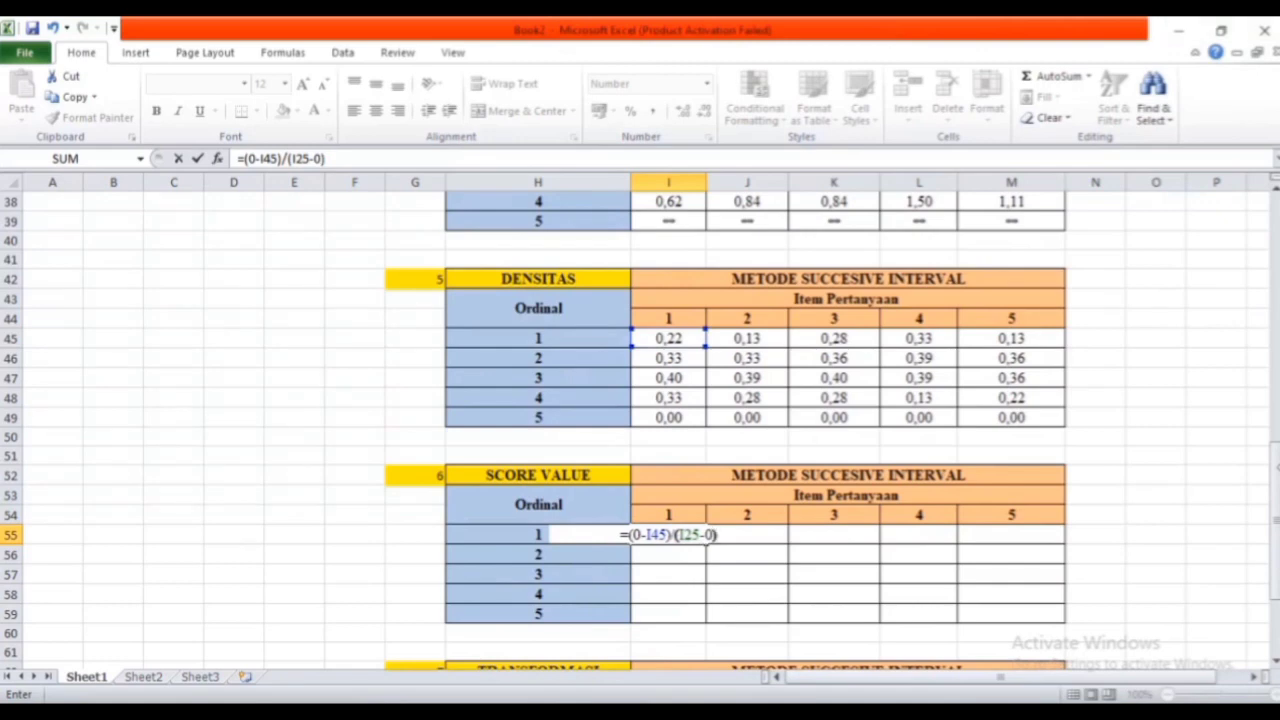
key("Return")
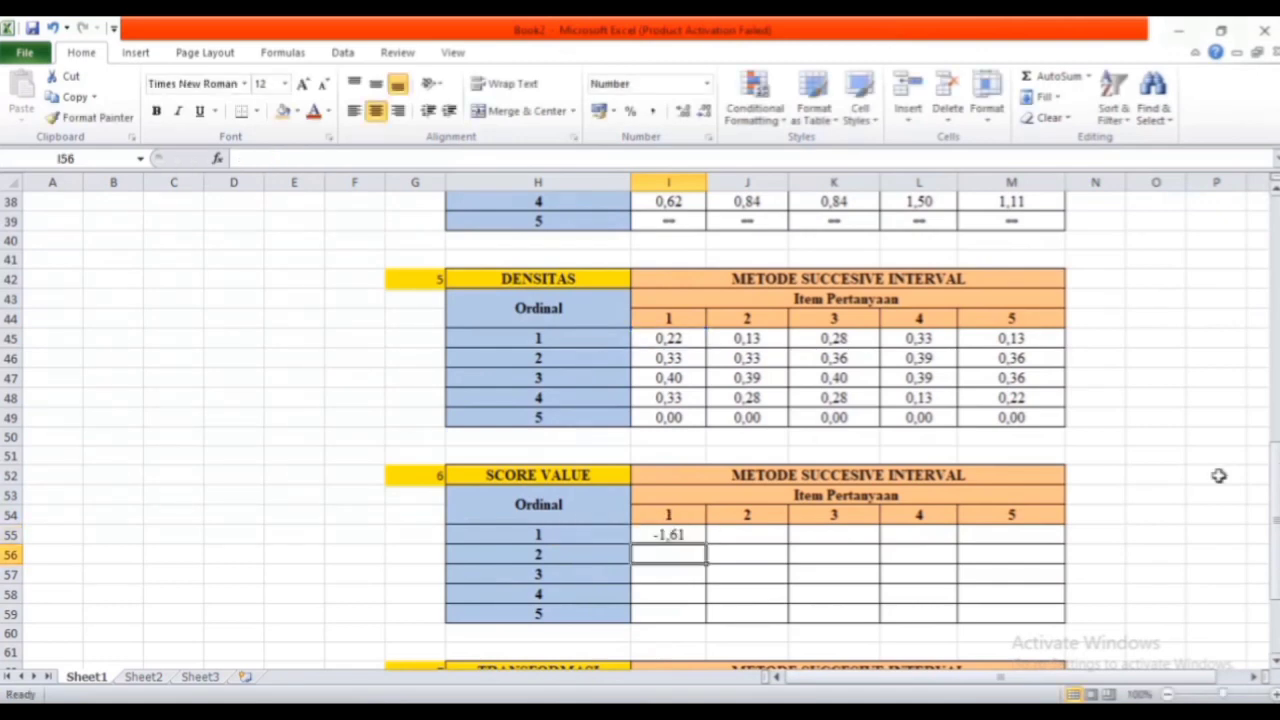
left_click(669, 534)
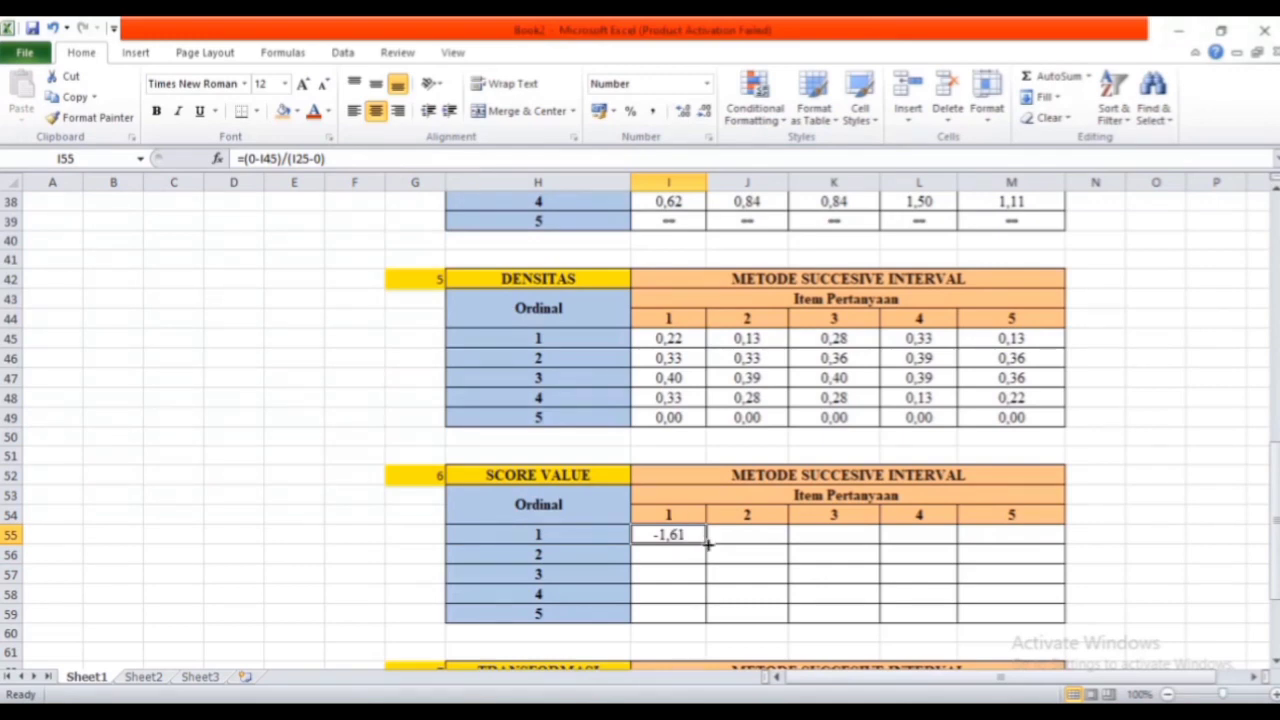
left_click_drag(706, 544, 1013, 535)
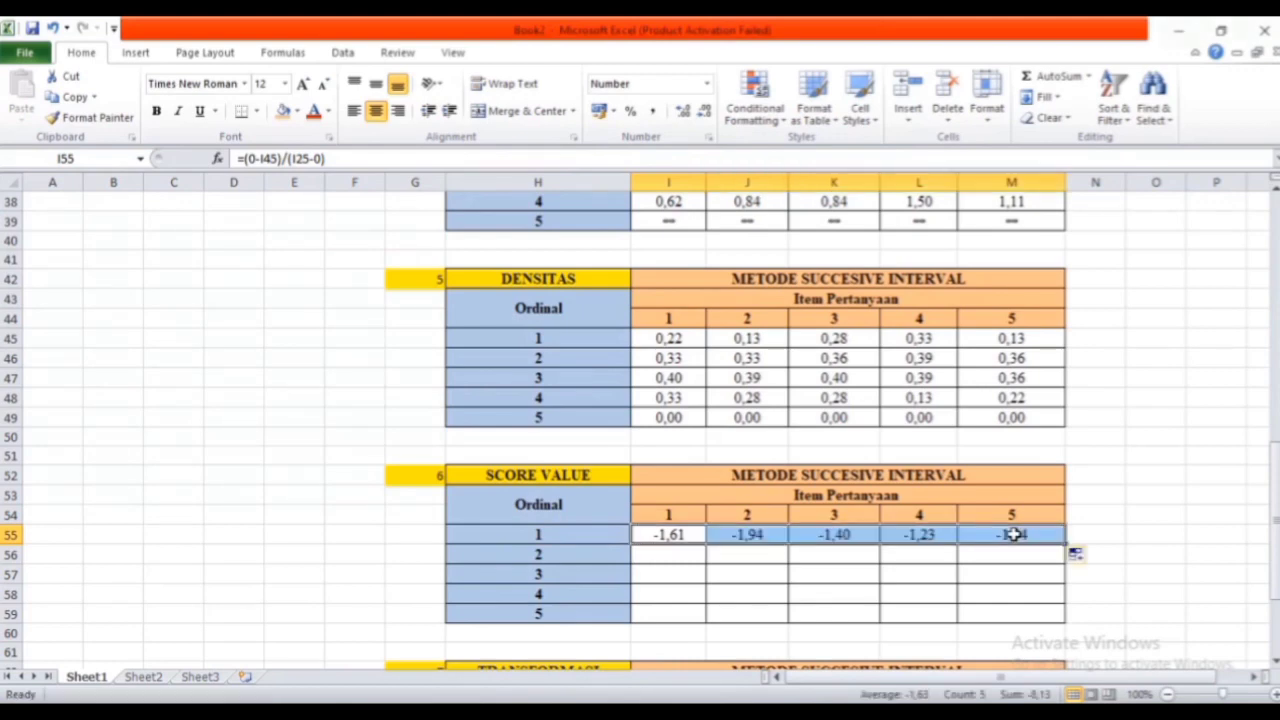
Begin the score value formula for ordinal 2 of item 1 in cell I56 with =(I45-I46)/(
left_click(677, 549)
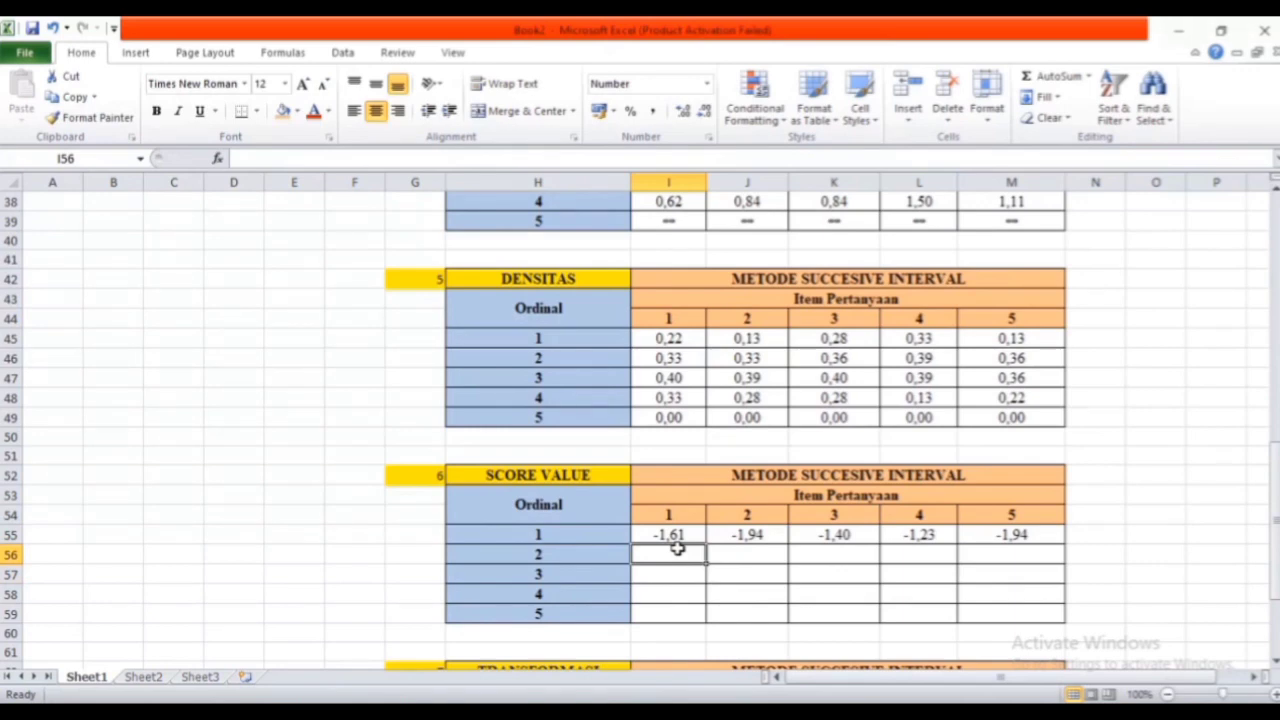
type("=")
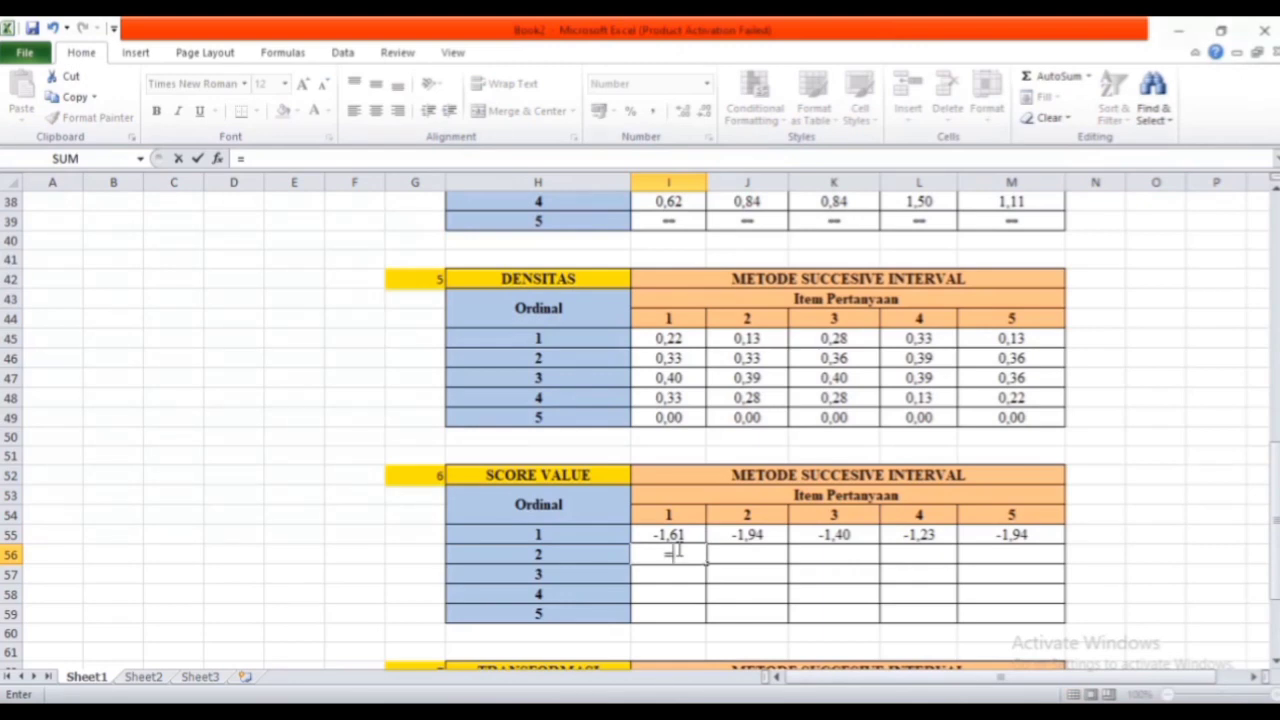
type("(")
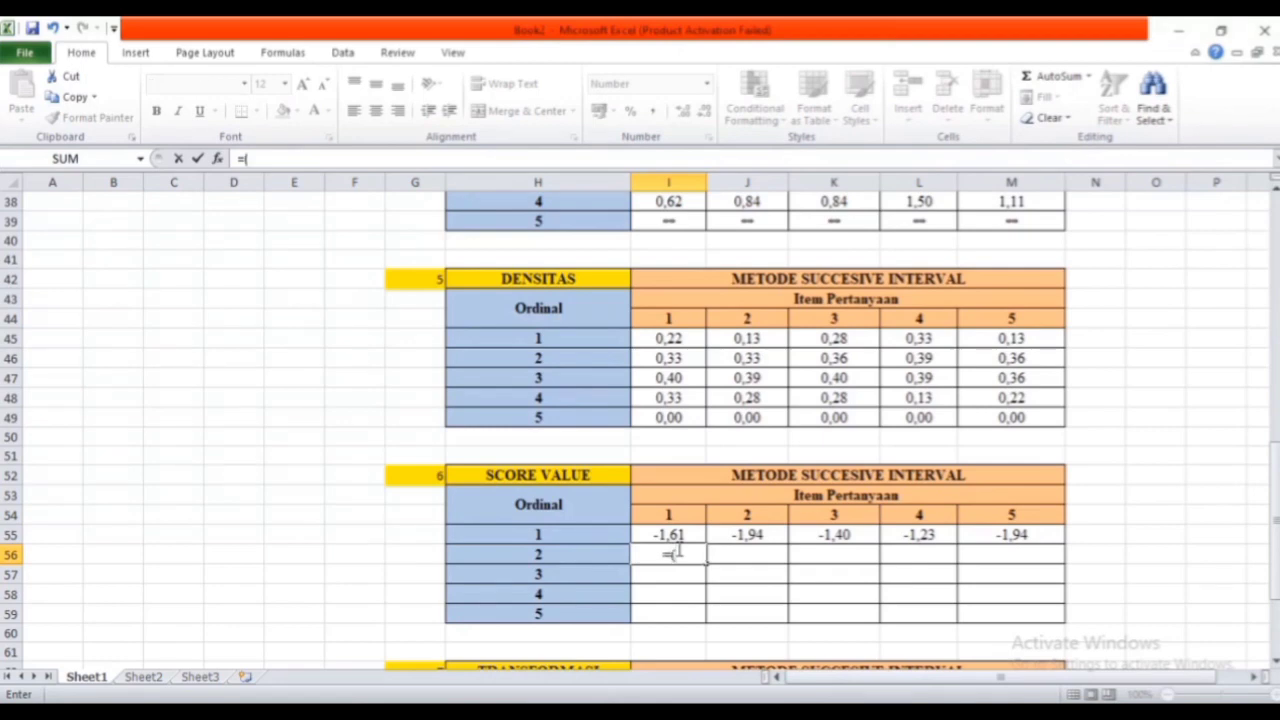
left_click(660, 337)
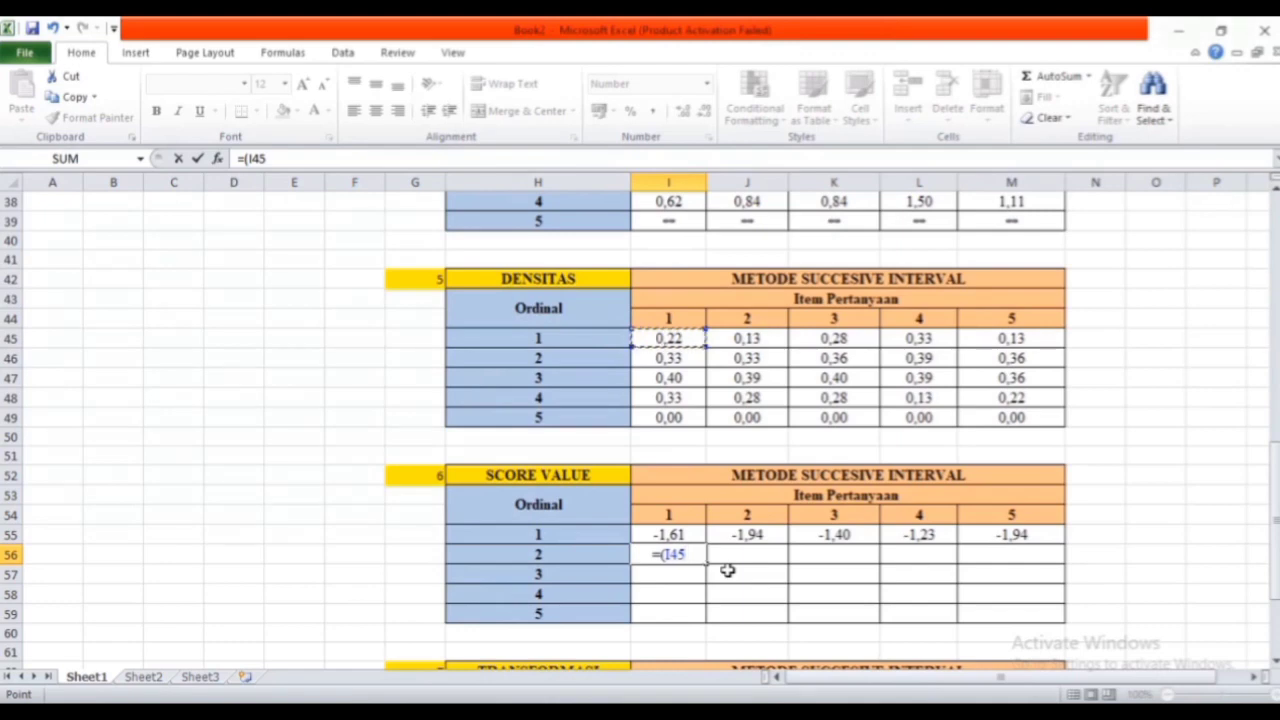
type("-")
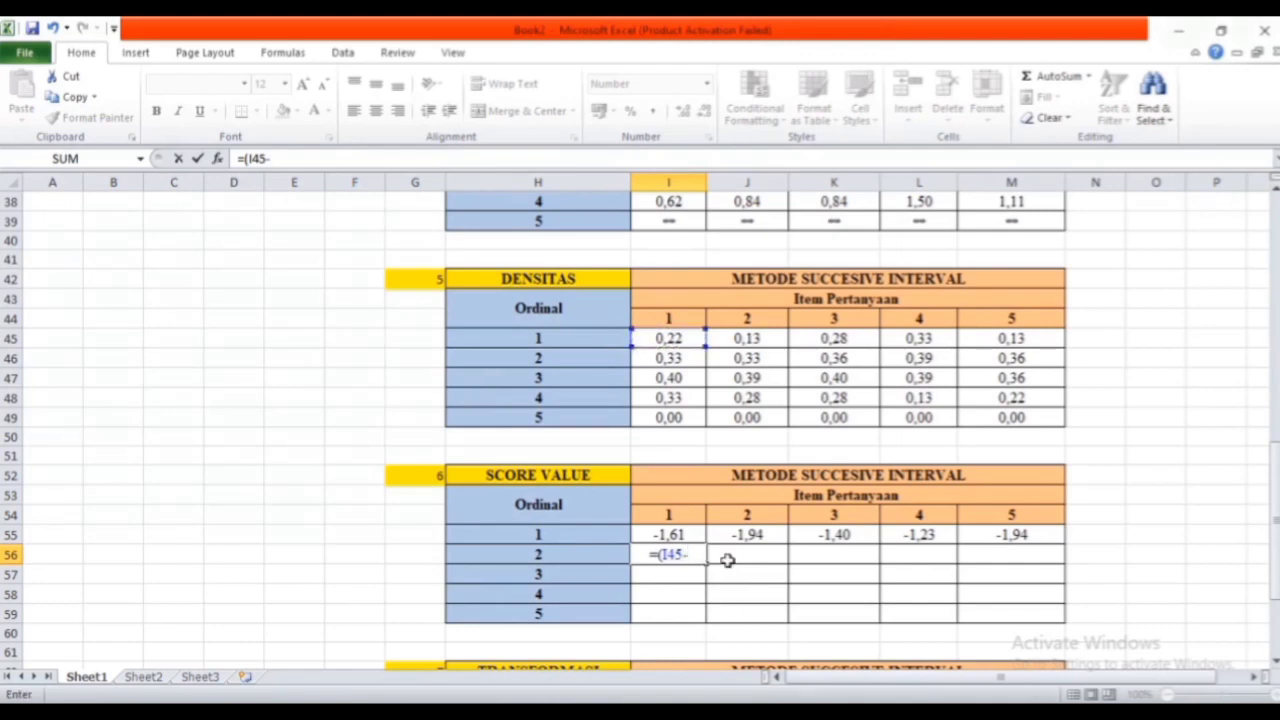
left_click(676, 357)
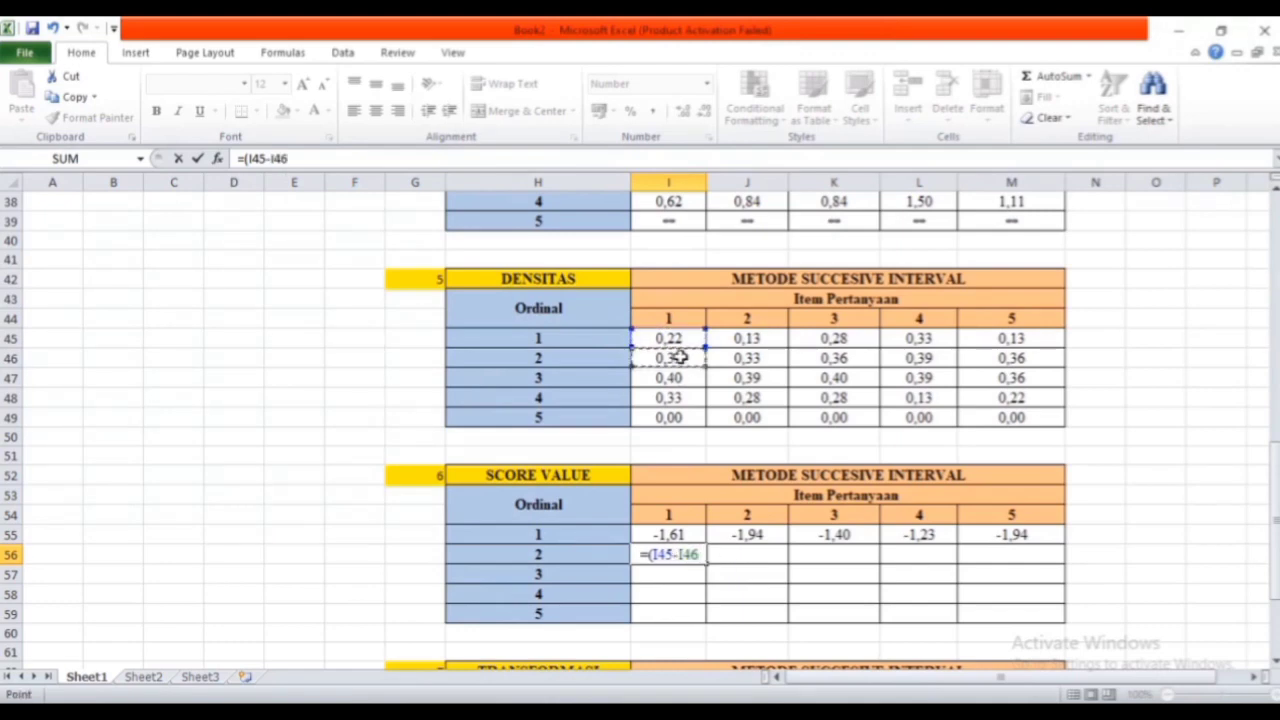
type(")/")
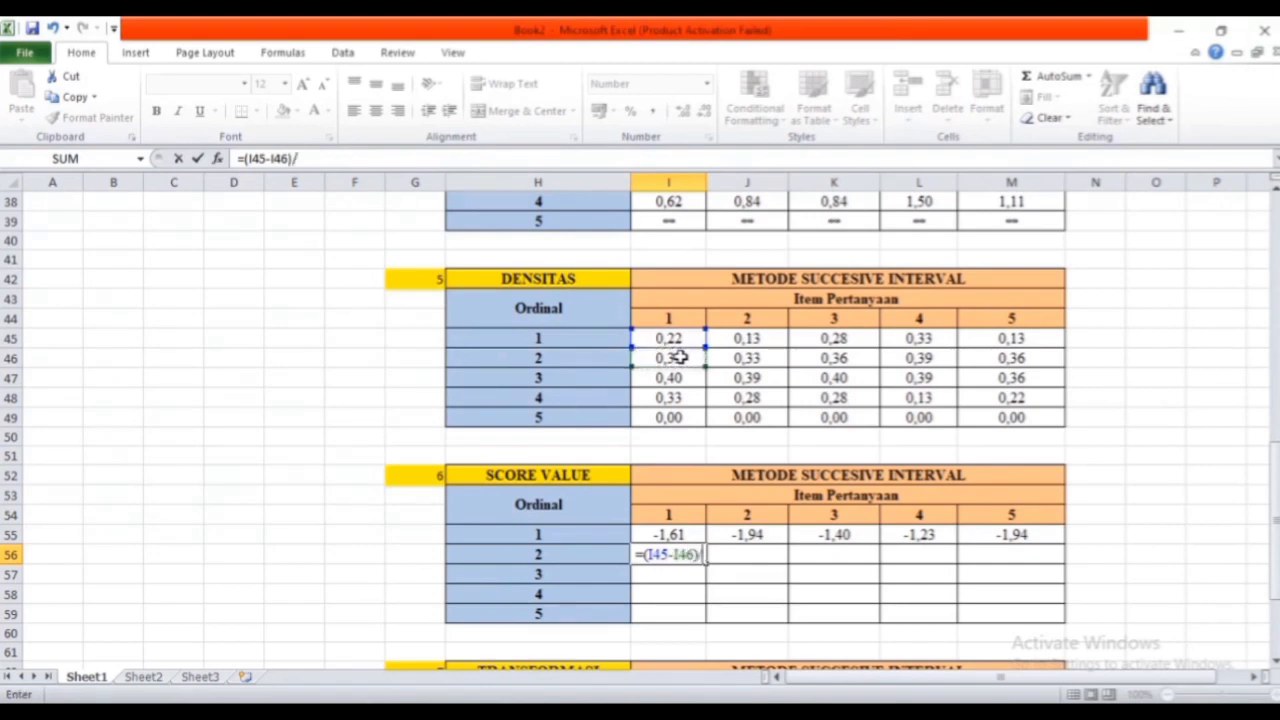
type("(")
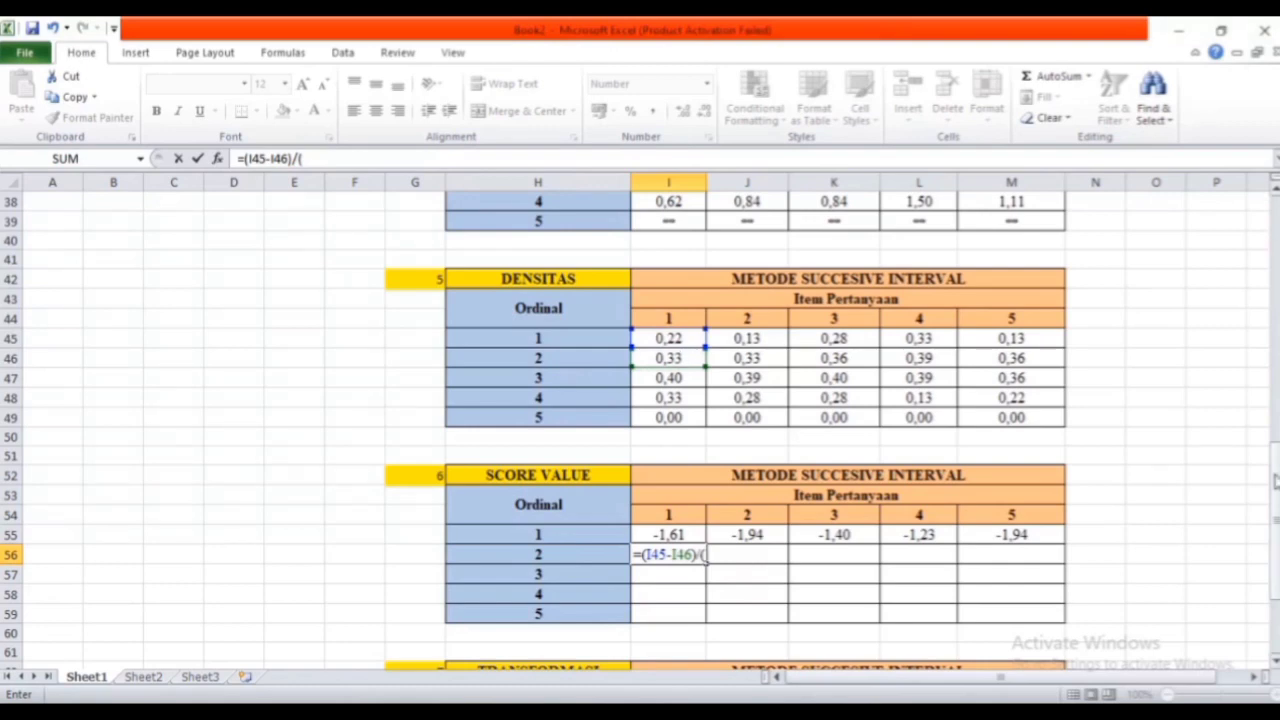
Complete the formula in I56 as =(I45-I46)/(I26-I25), using the PROPORSI KUMULATIF values for ordinals 2 and 1
left_click_drag(1276, 482, 1276, 362)
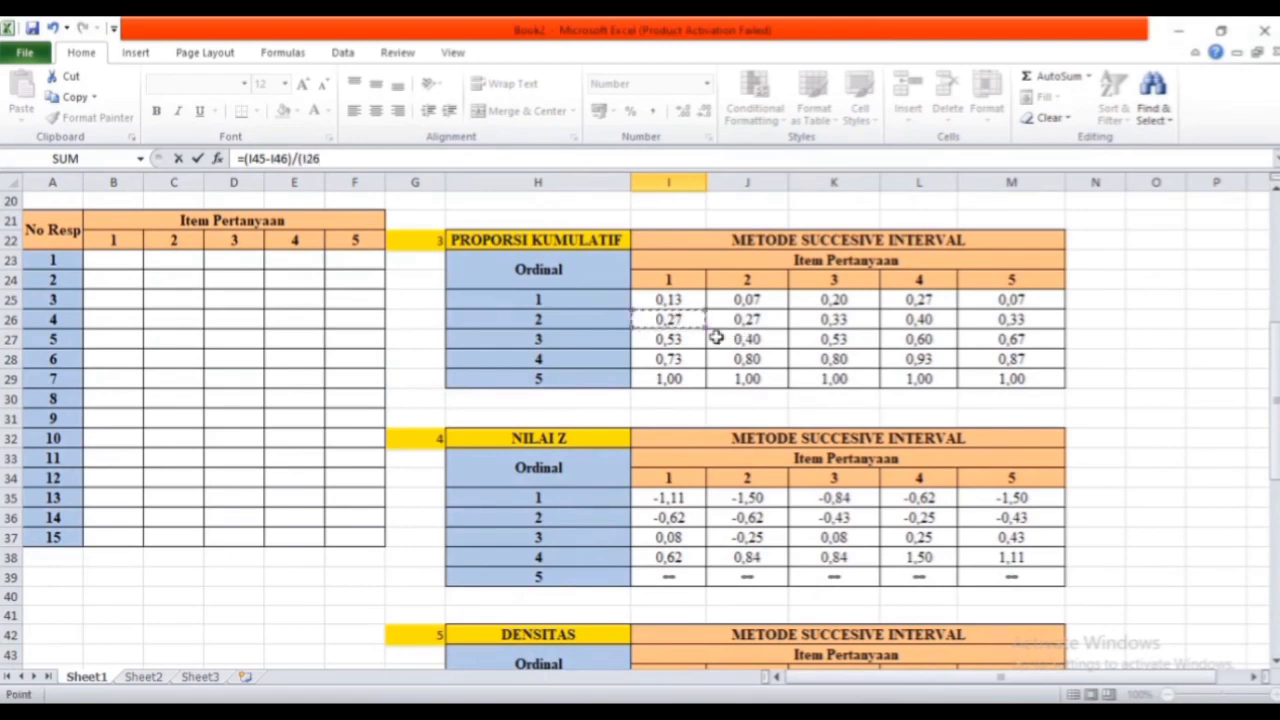
left_click_drag(1272, 425, 1272, 437)
type("-")
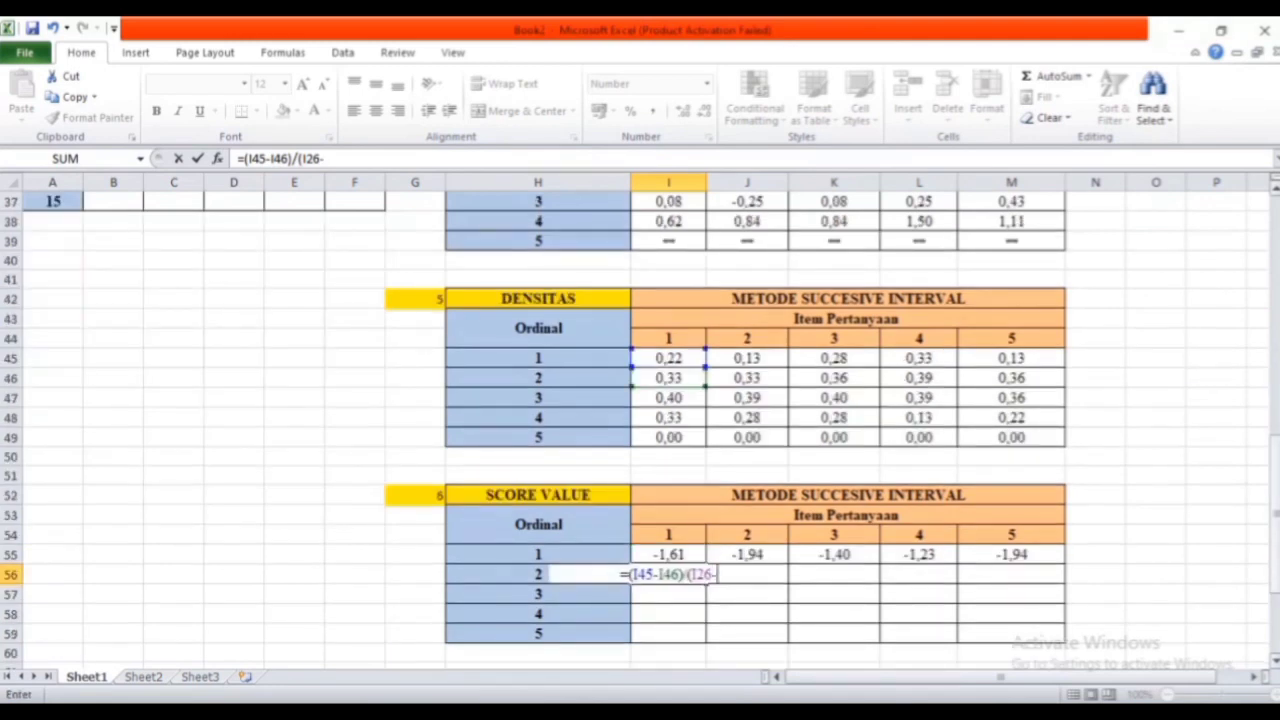
left_click_drag(1275, 478, 1275, 455)
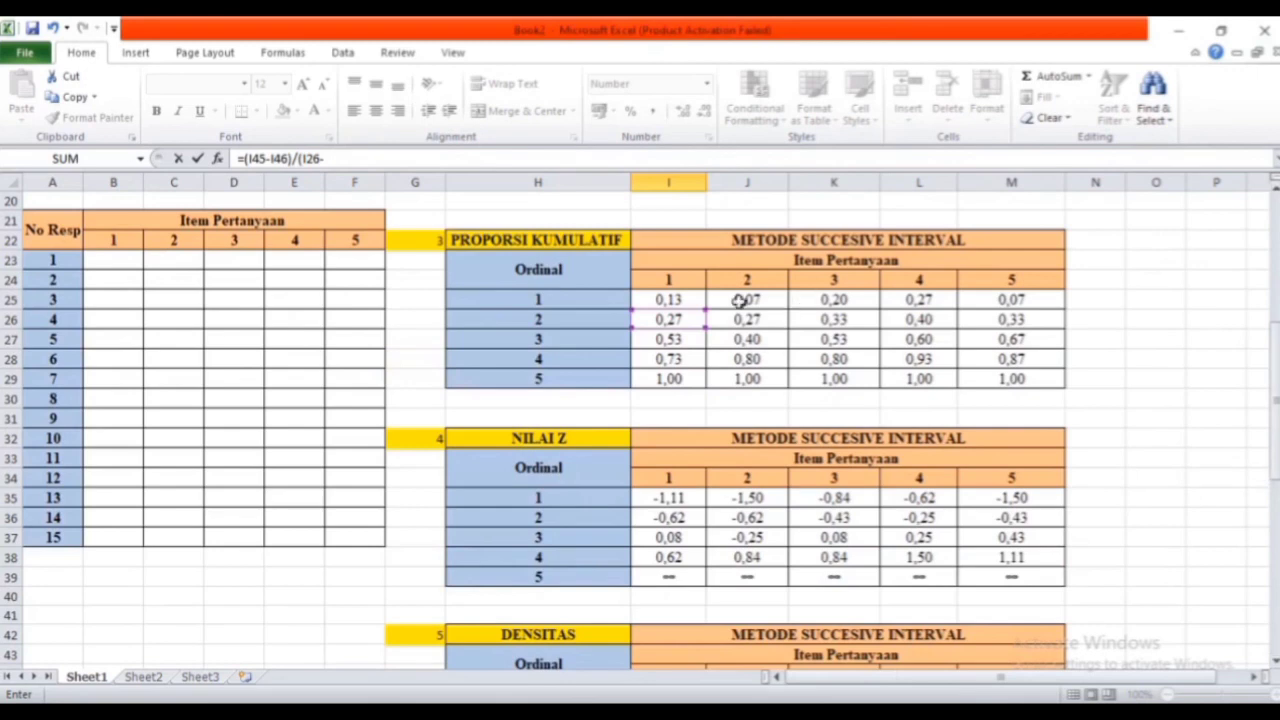
left_click(697, 299)
type(")")
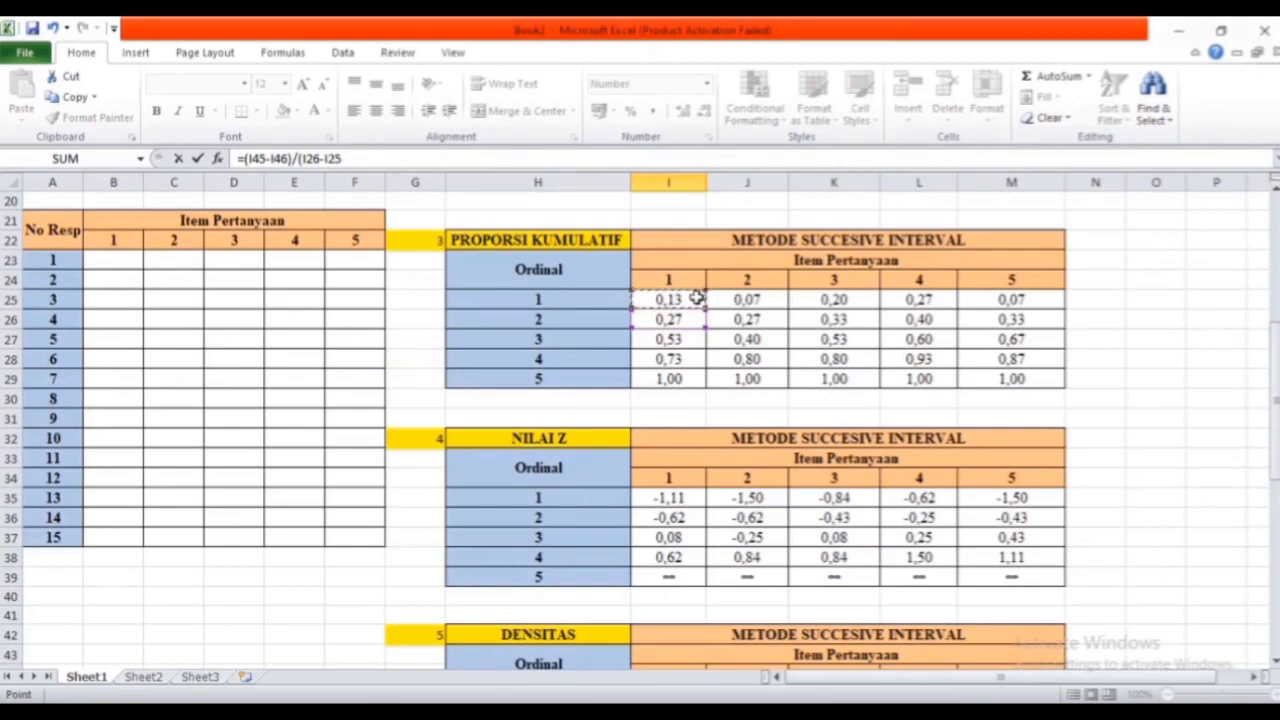
key("Return")
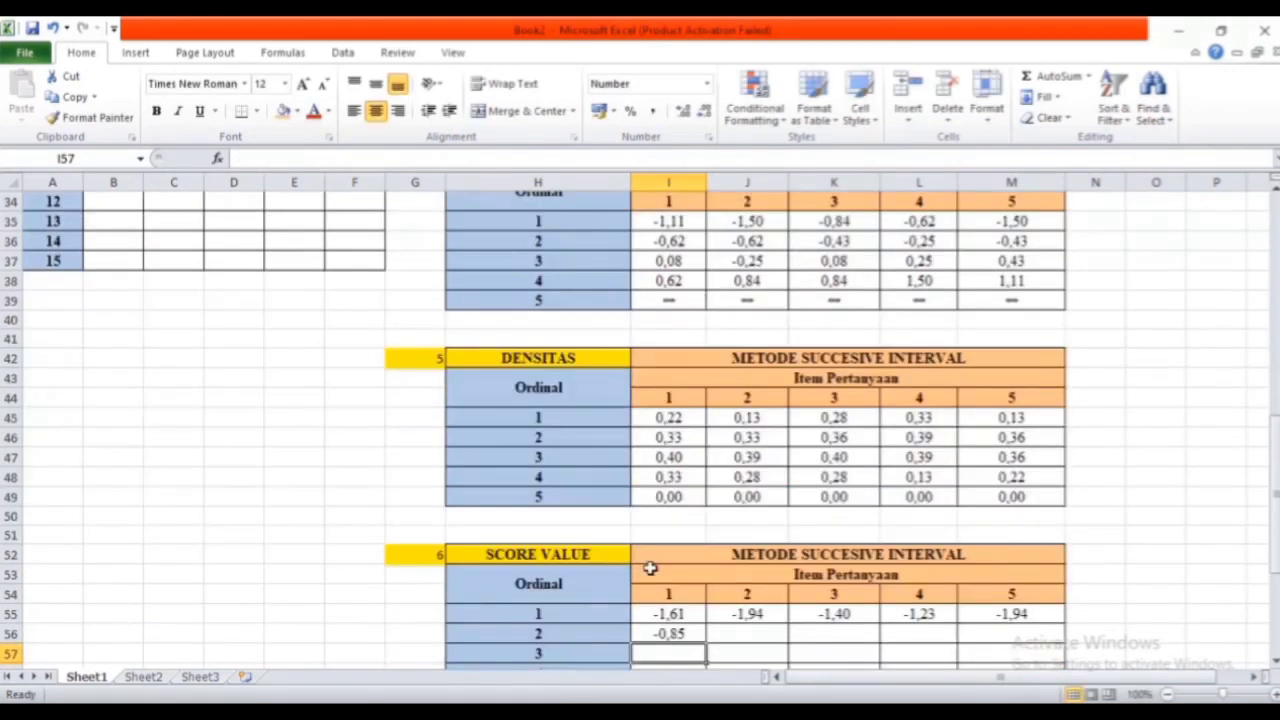
Check the formula in I56 and fill it across and down the SCORE VALUE table to M59
left_click(676, 633)
double_click(676, 633)
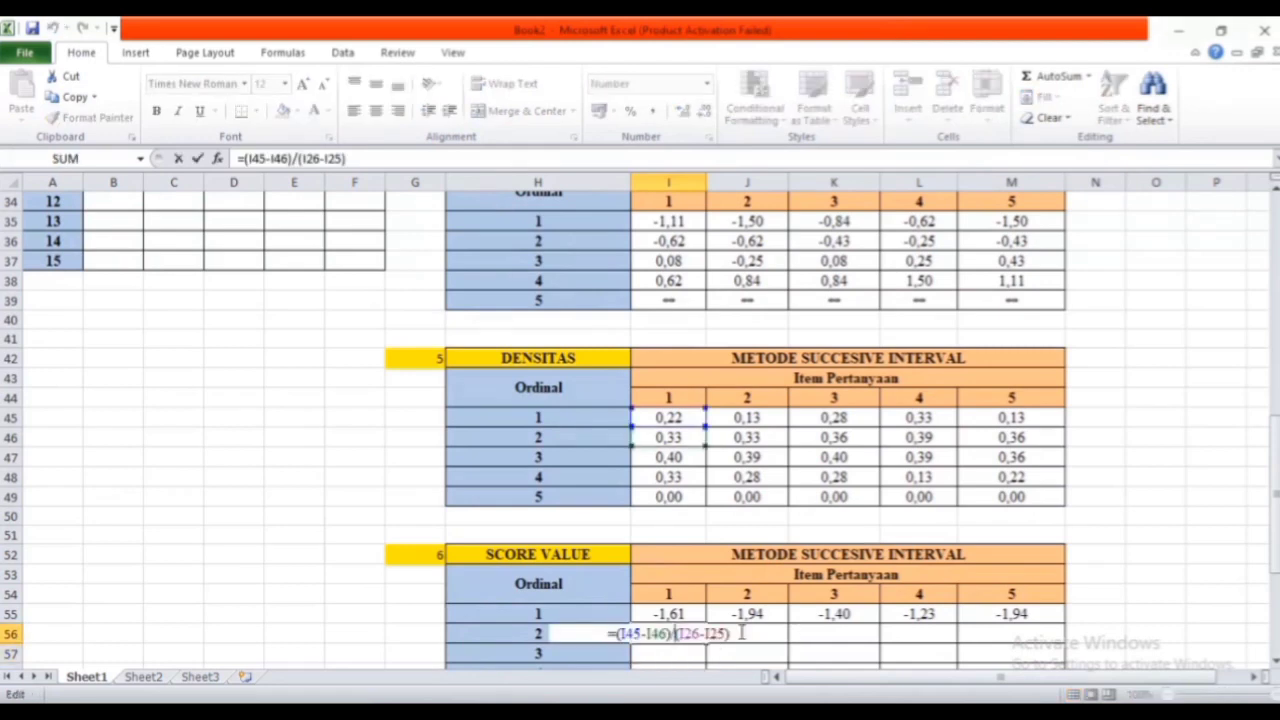
key("Return")
left_click(688, 634)
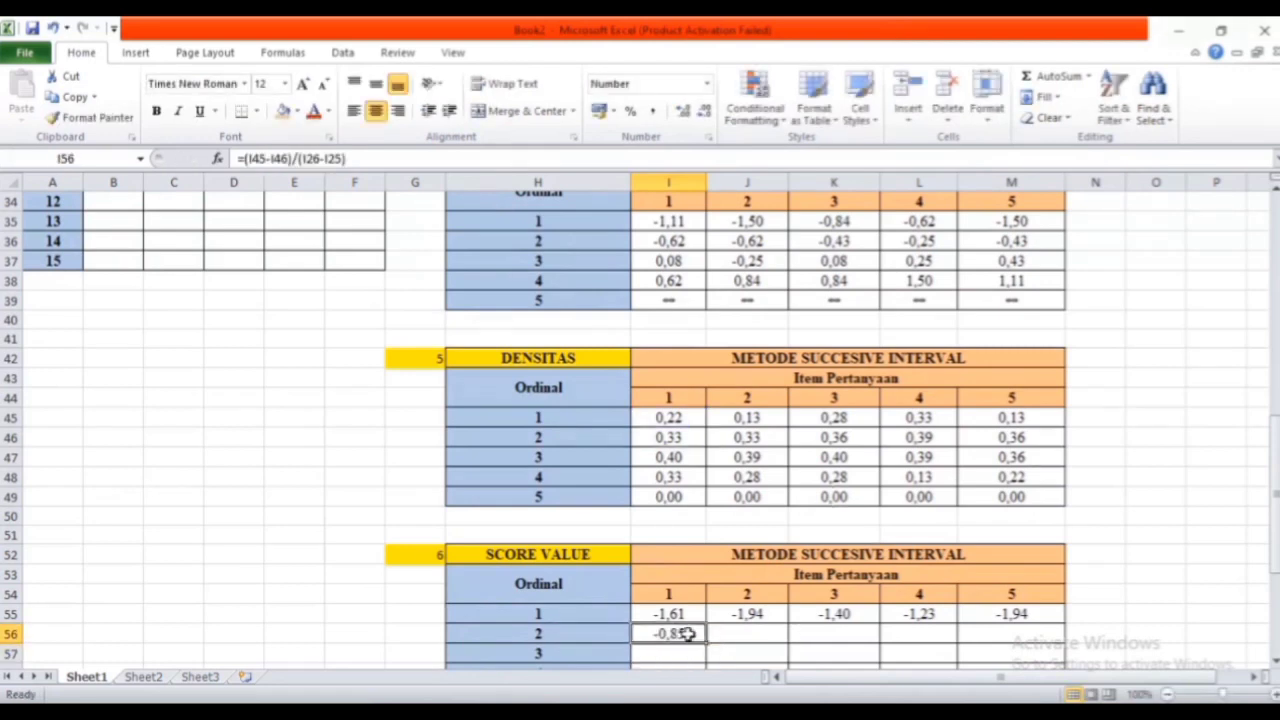
left_click_drag(706, 641, 1073, 651)
left_click_drag(1275, 456, 1270, 506)
left_click_drag(1065, 489, 1067, 543)
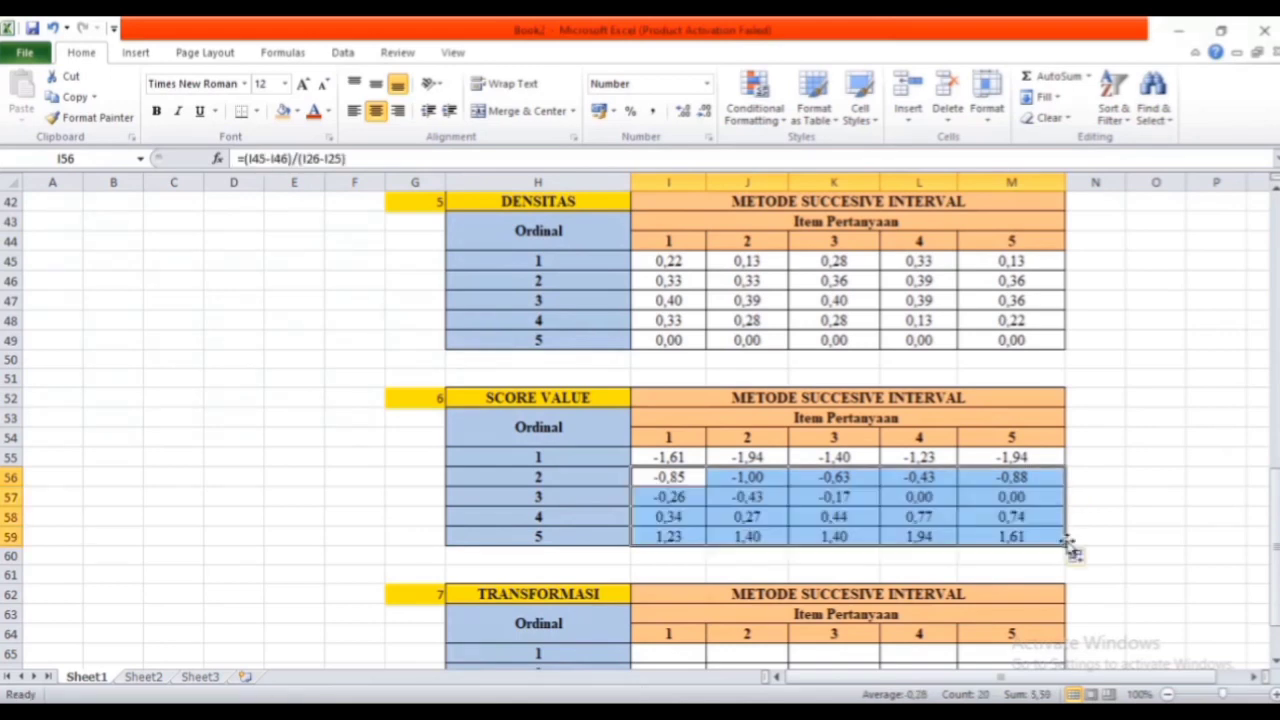
left_click(1135, 418)
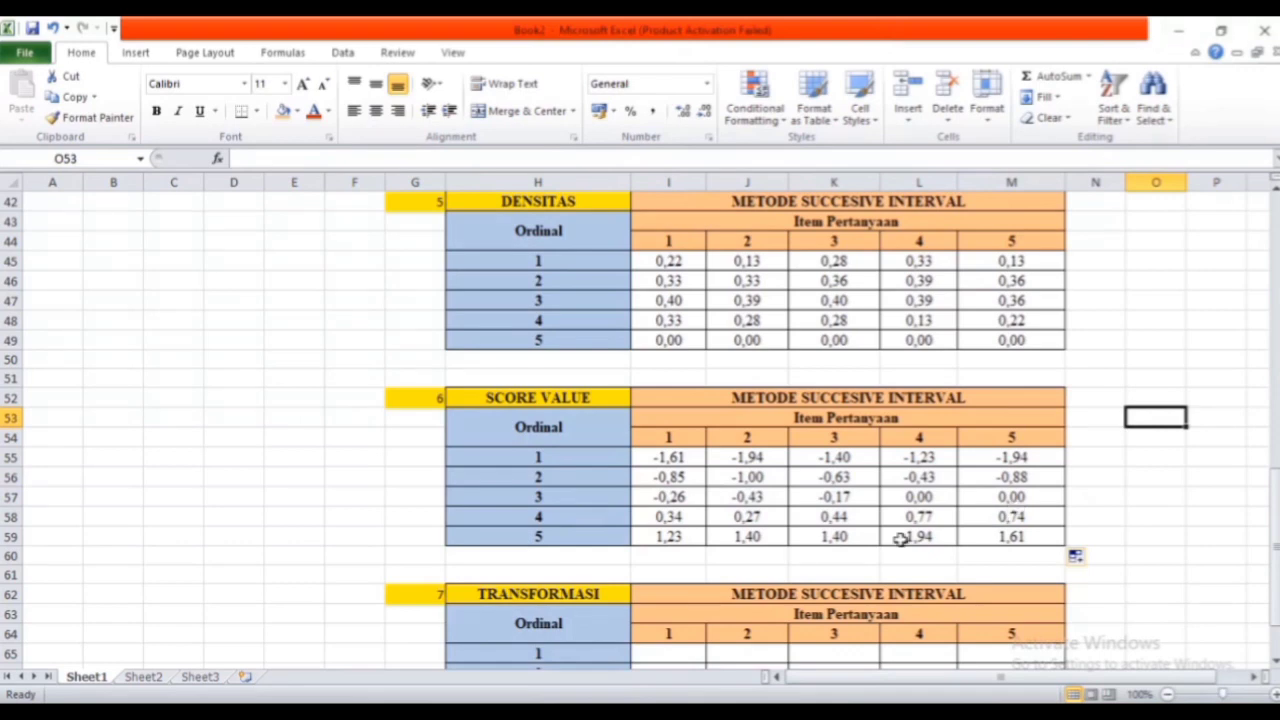
Begin the transformation formula for ordinal 1 of item 1 in cell I65 with =(I55-(MIN(
scroll(900, 538, "down", 1)
left_click(677, 574)
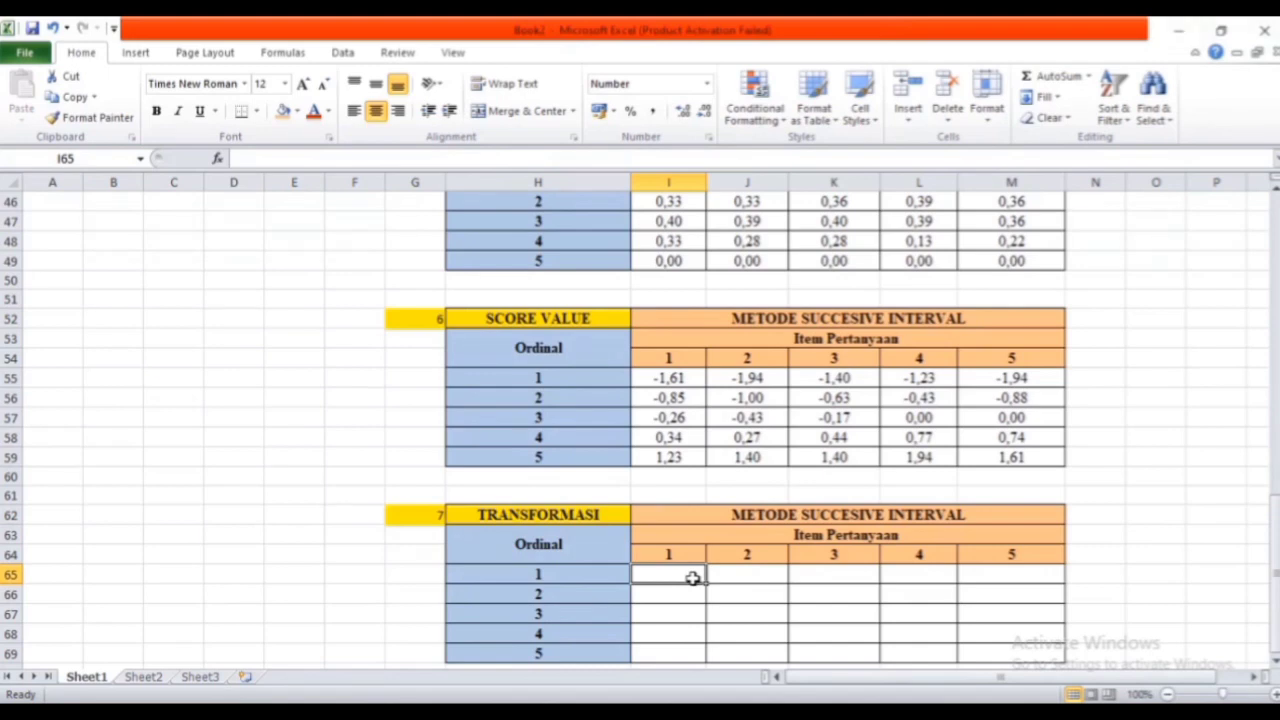
type("=")
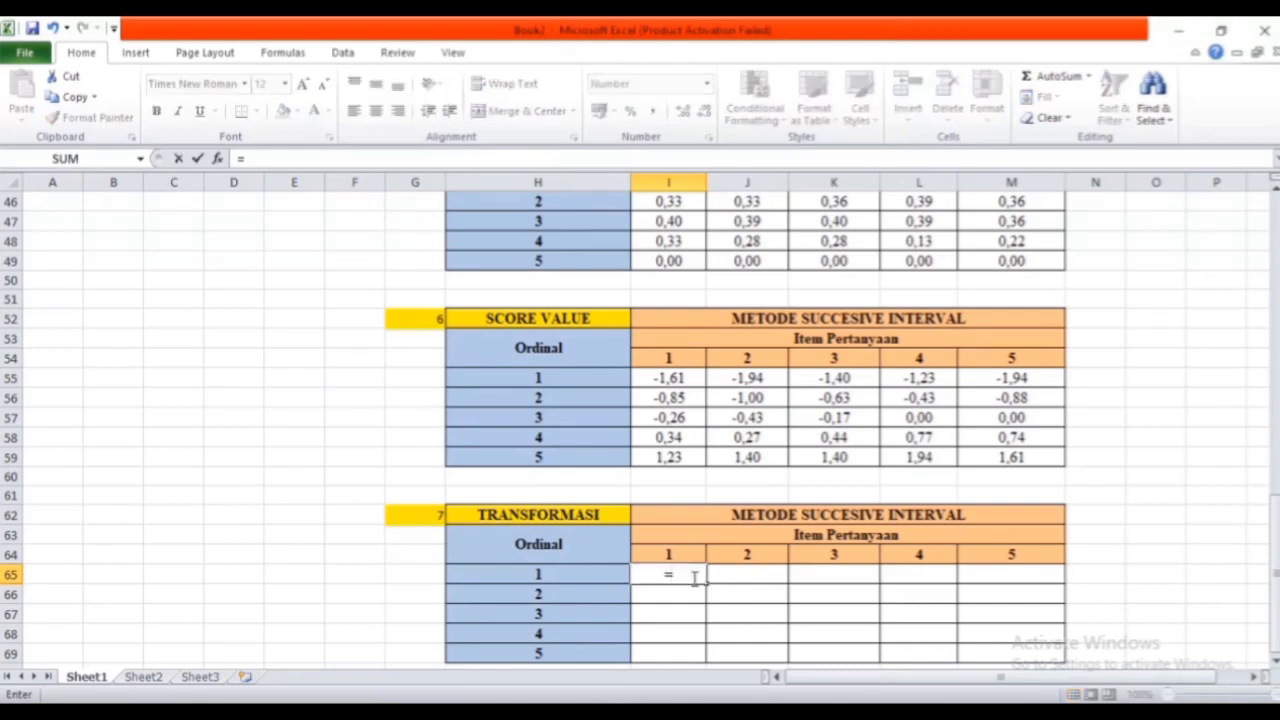
type("(")
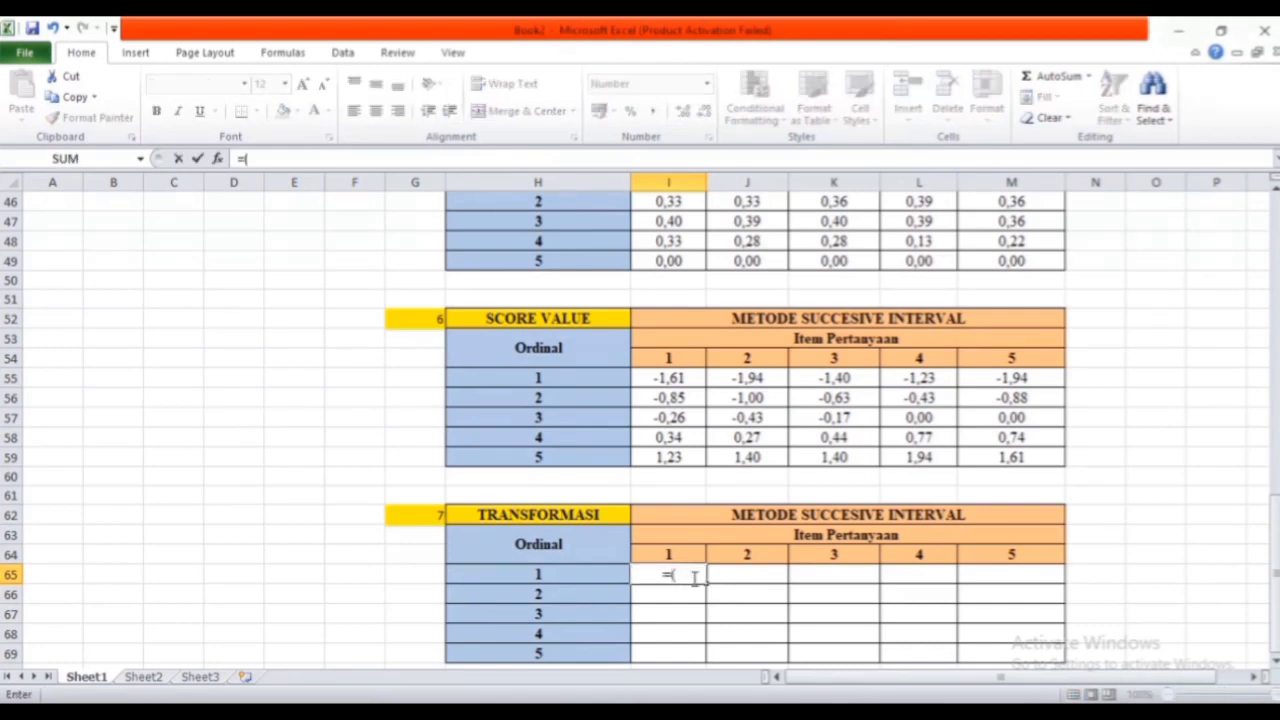
left_click(685, 378)
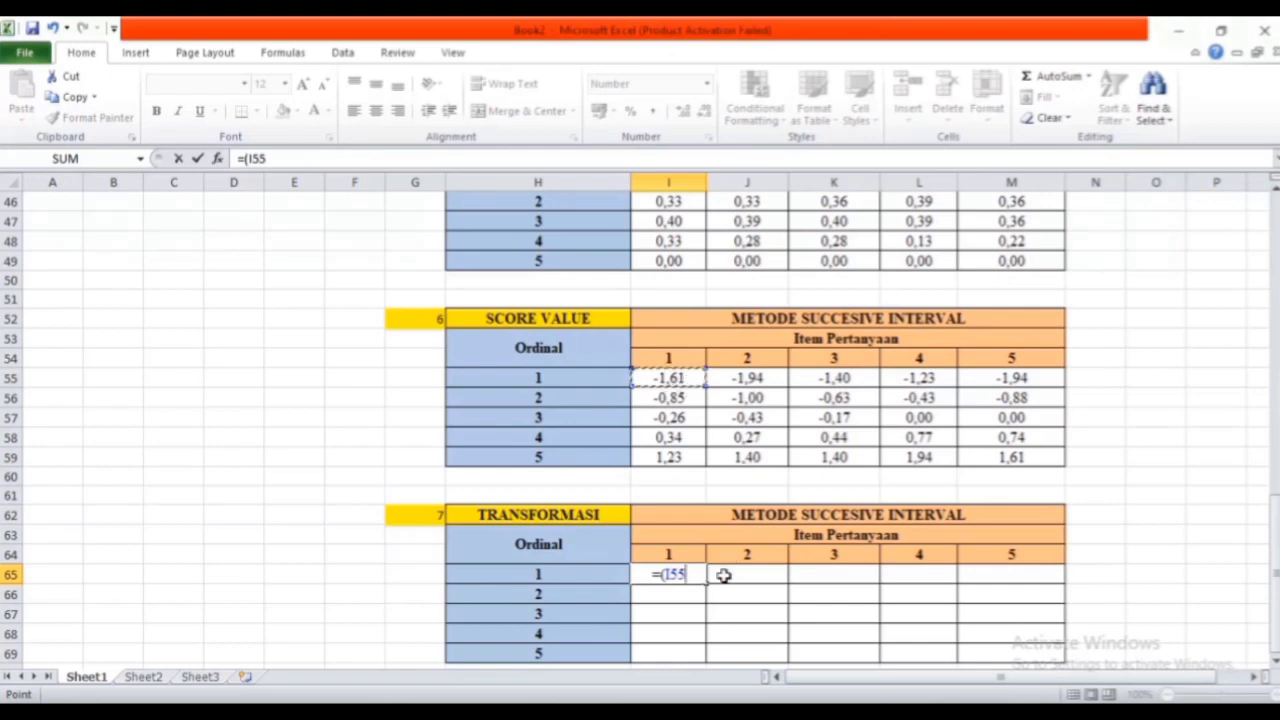
type("-(")
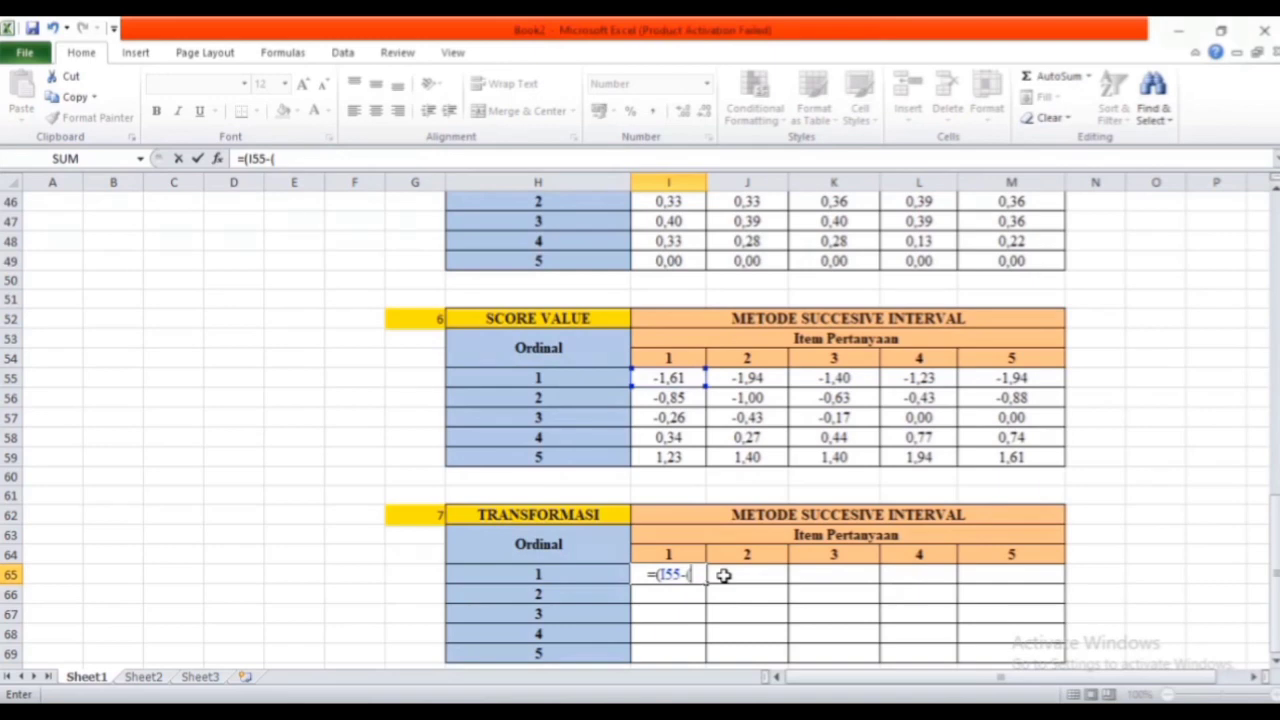
type("min")
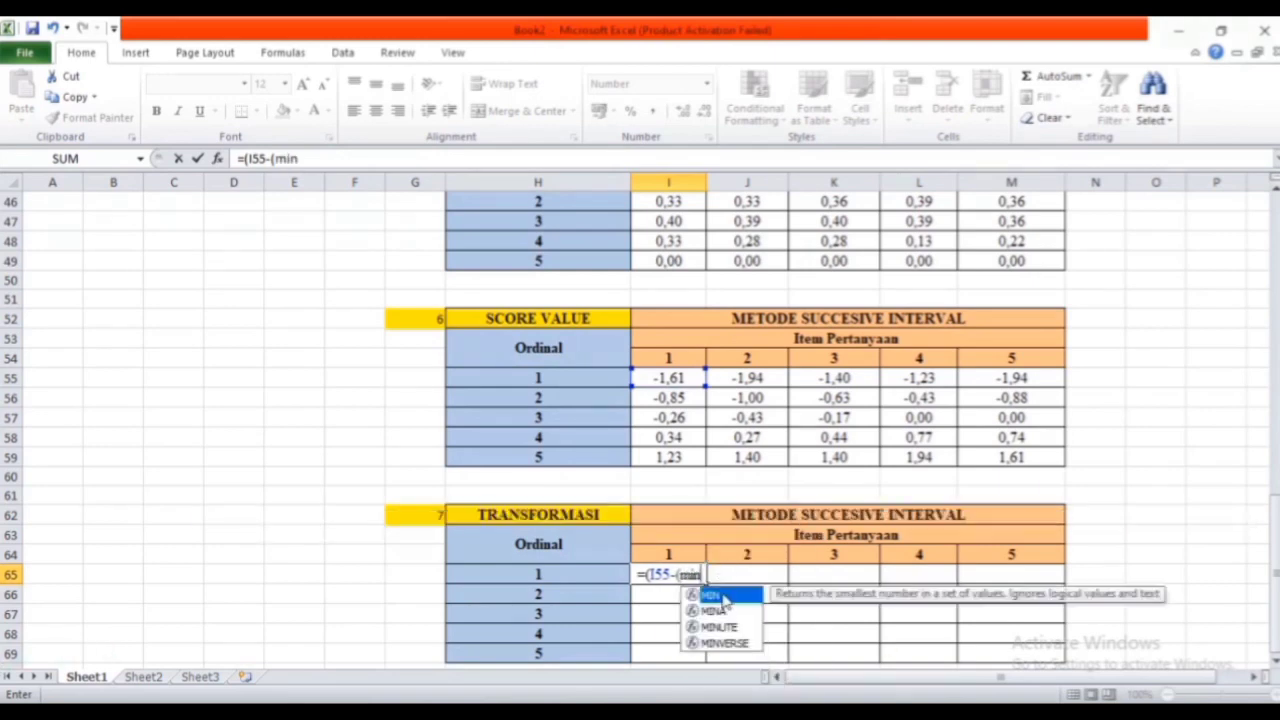
double_click(722, 596)
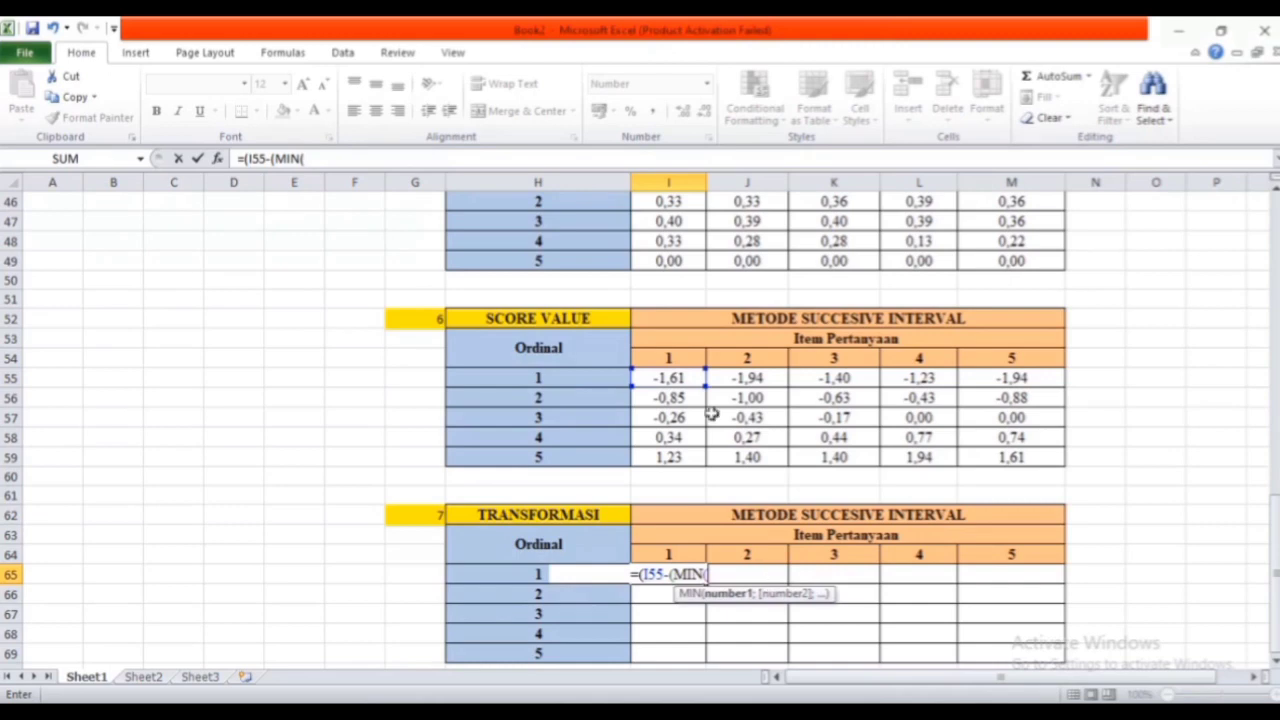
Complete the formula in I65 as =(I55-(MIN(I$55:I$59))+1), locking only the rows of the range
left_click(684, 377)
left_click_drag(684, 377, 687, 456)
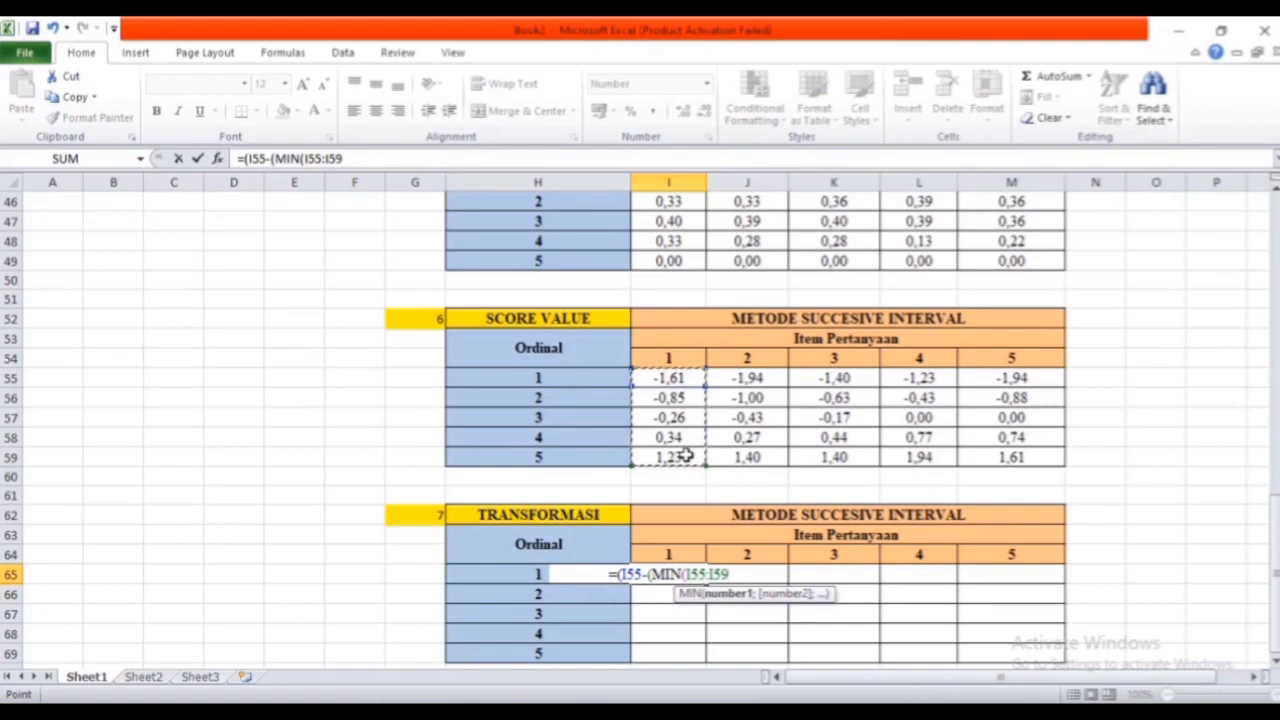
key("F4")
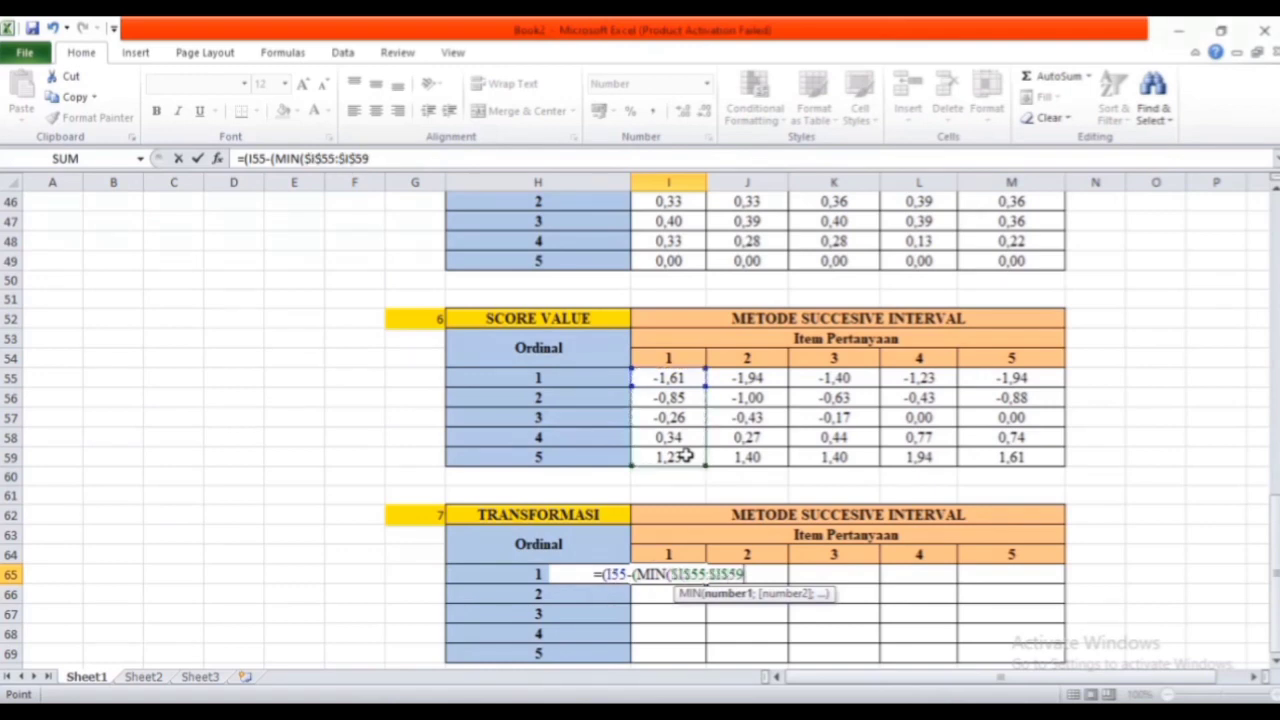
key("F4")
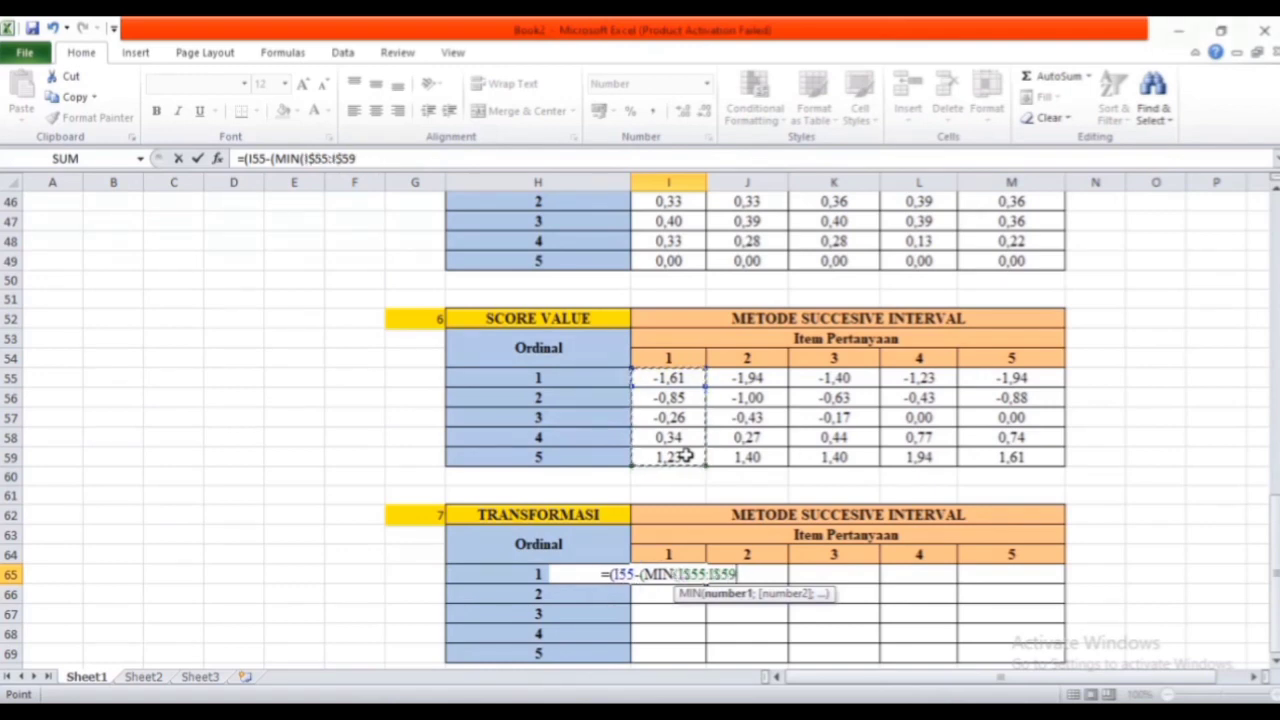
type(")")
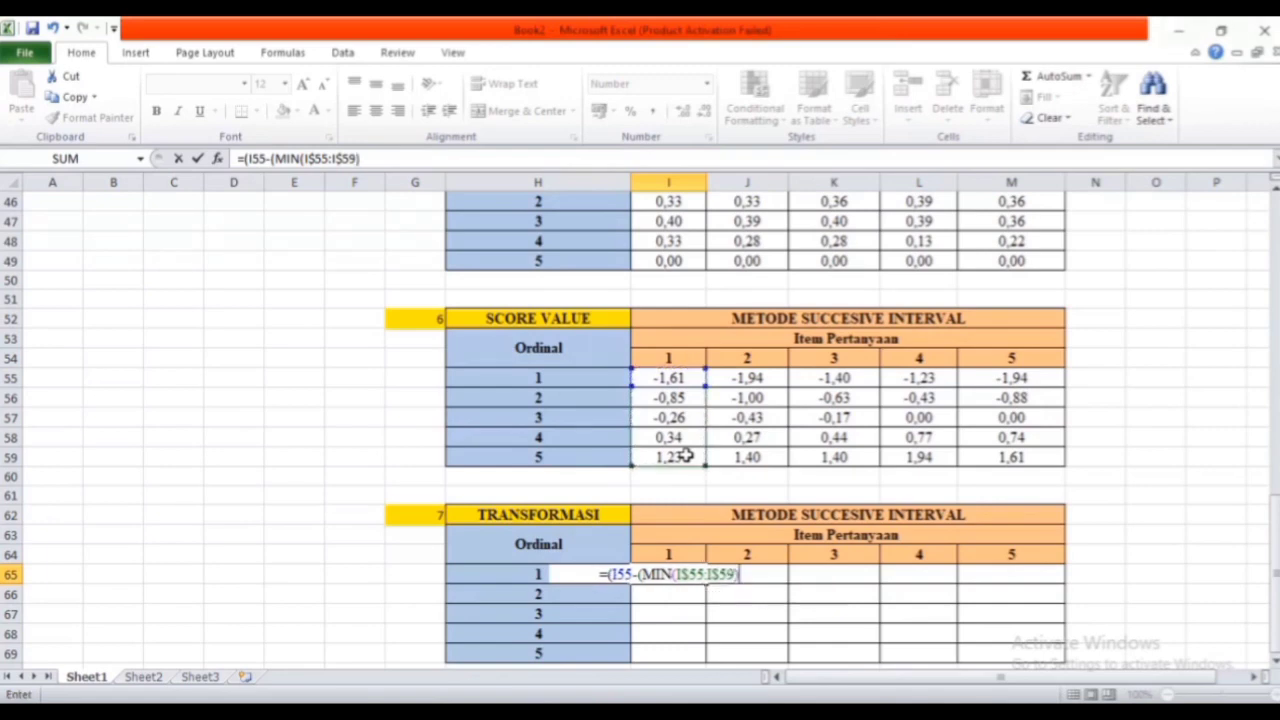
type(")")
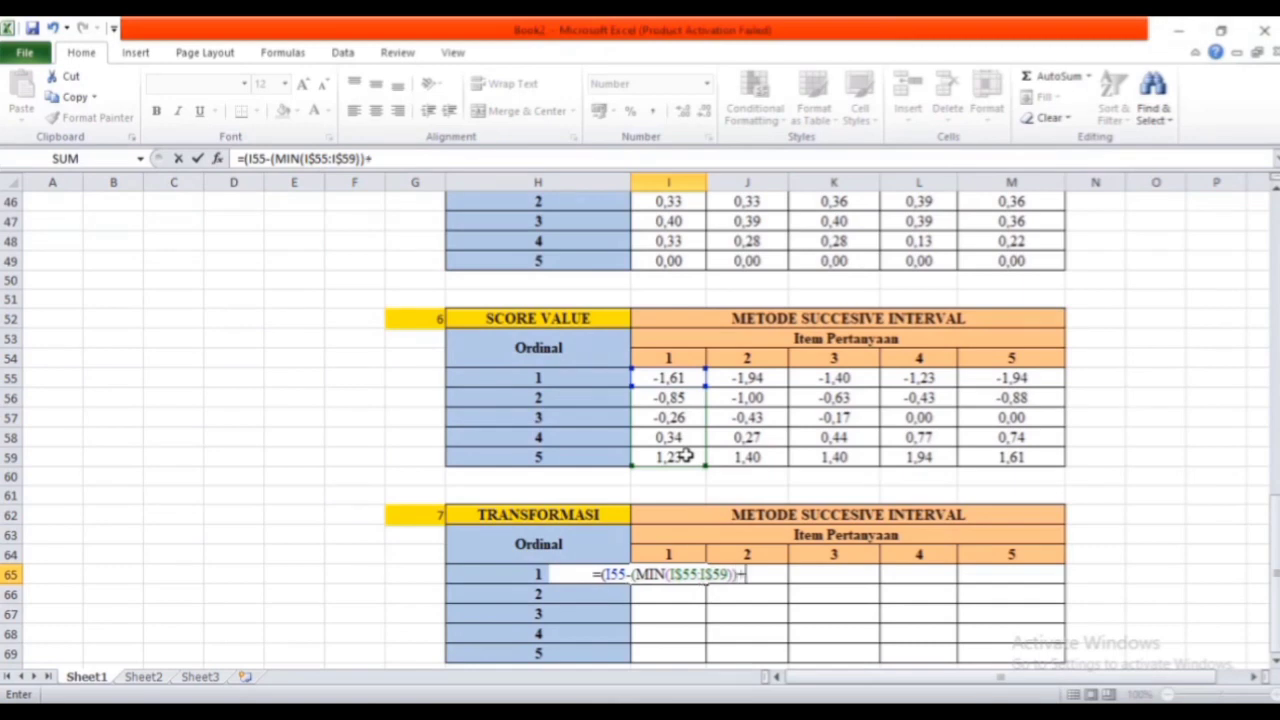
type("+1")
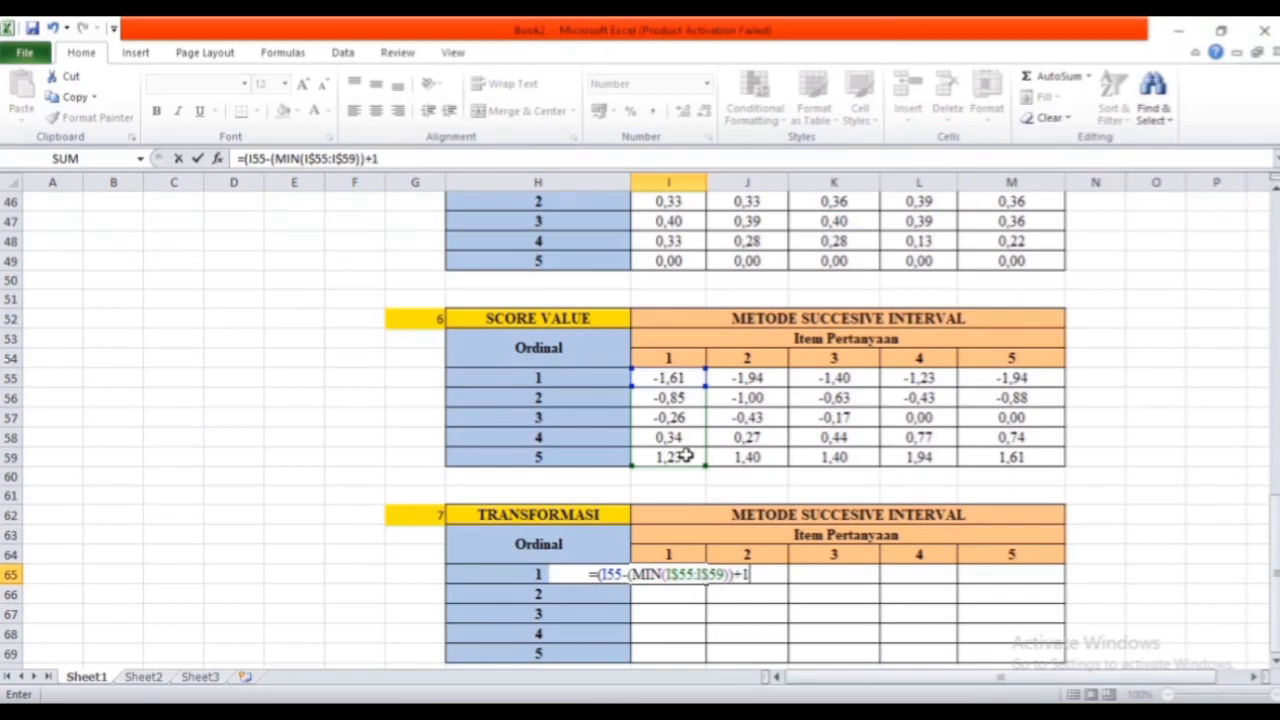
type(")")
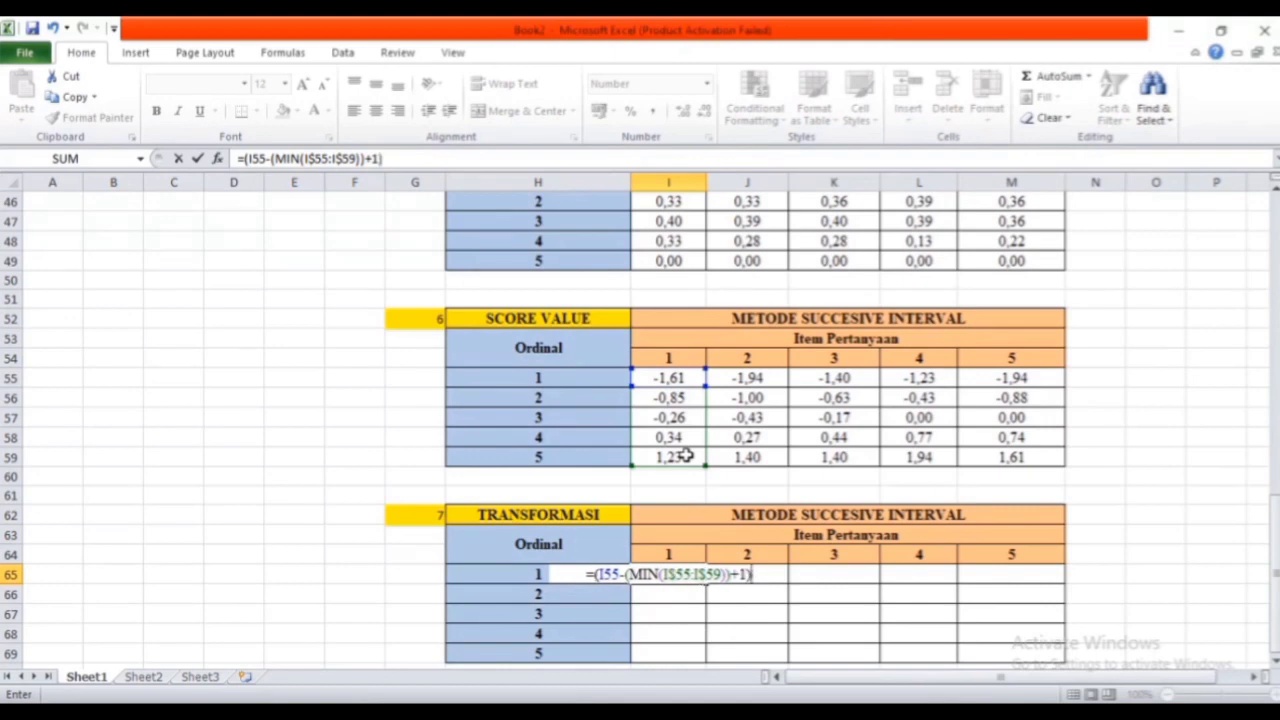
key("Return")
Fill the I65 formula across and down the TRANSFORMASI table to M69, and reopen I65 to check its formula
left_click(675, 574)
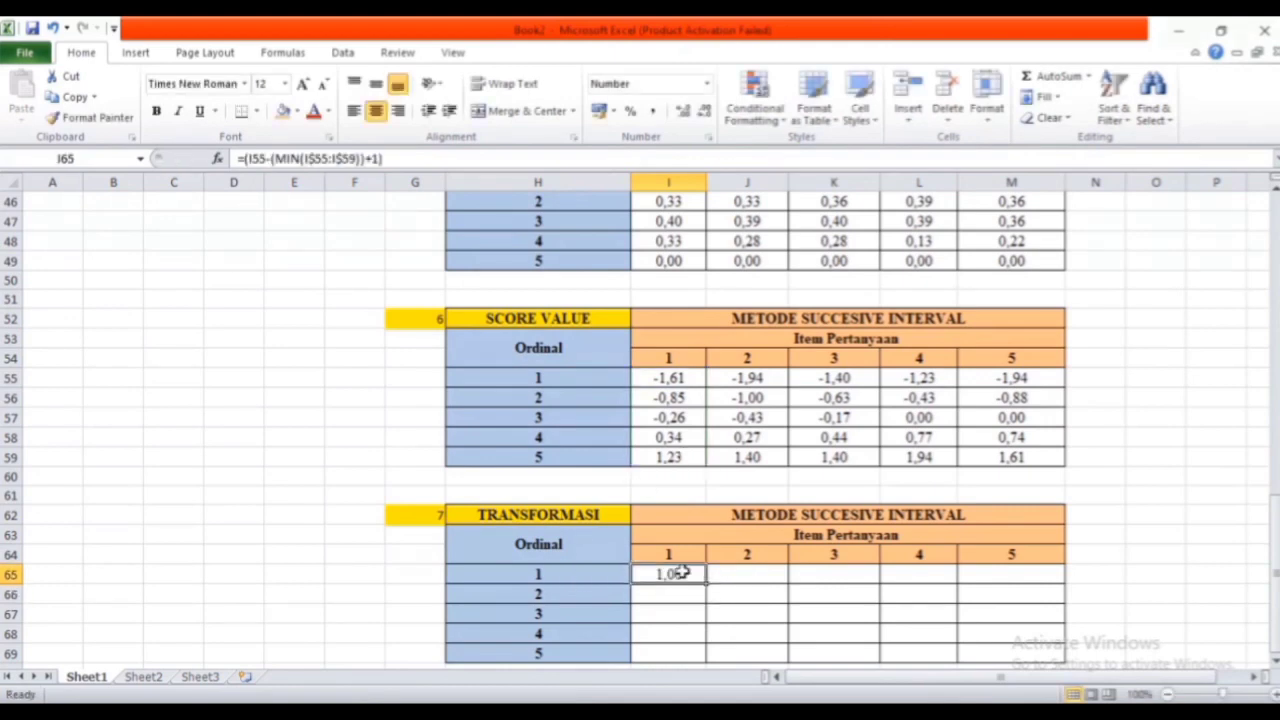
left_click_drag(705, 585, 1054, 661)
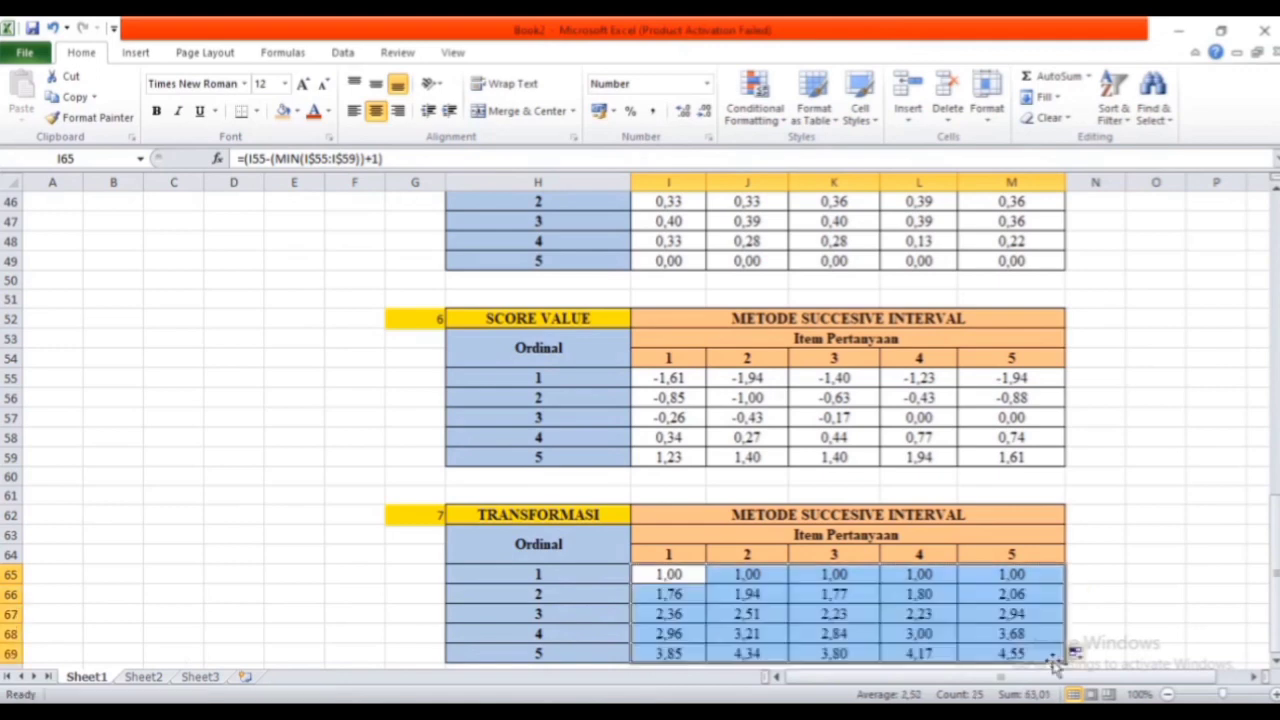
left_click(900, 612)
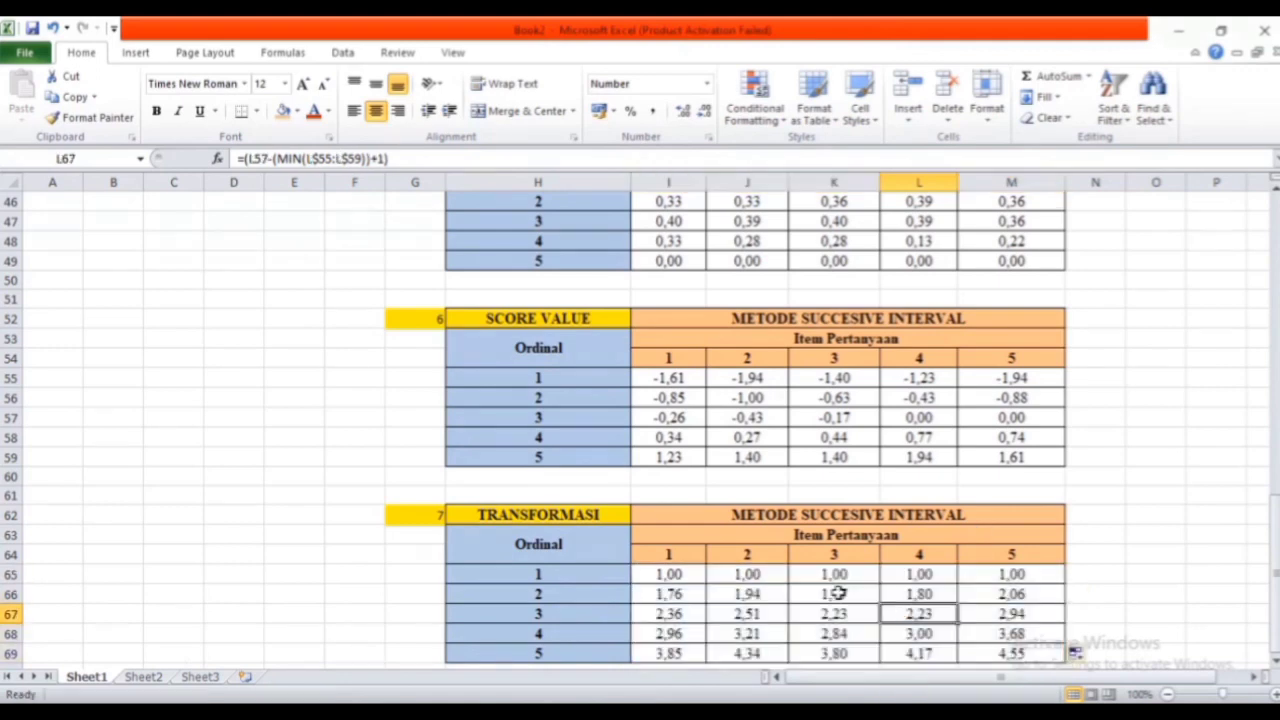
double_click(694, 572)
left_click(696, 575)
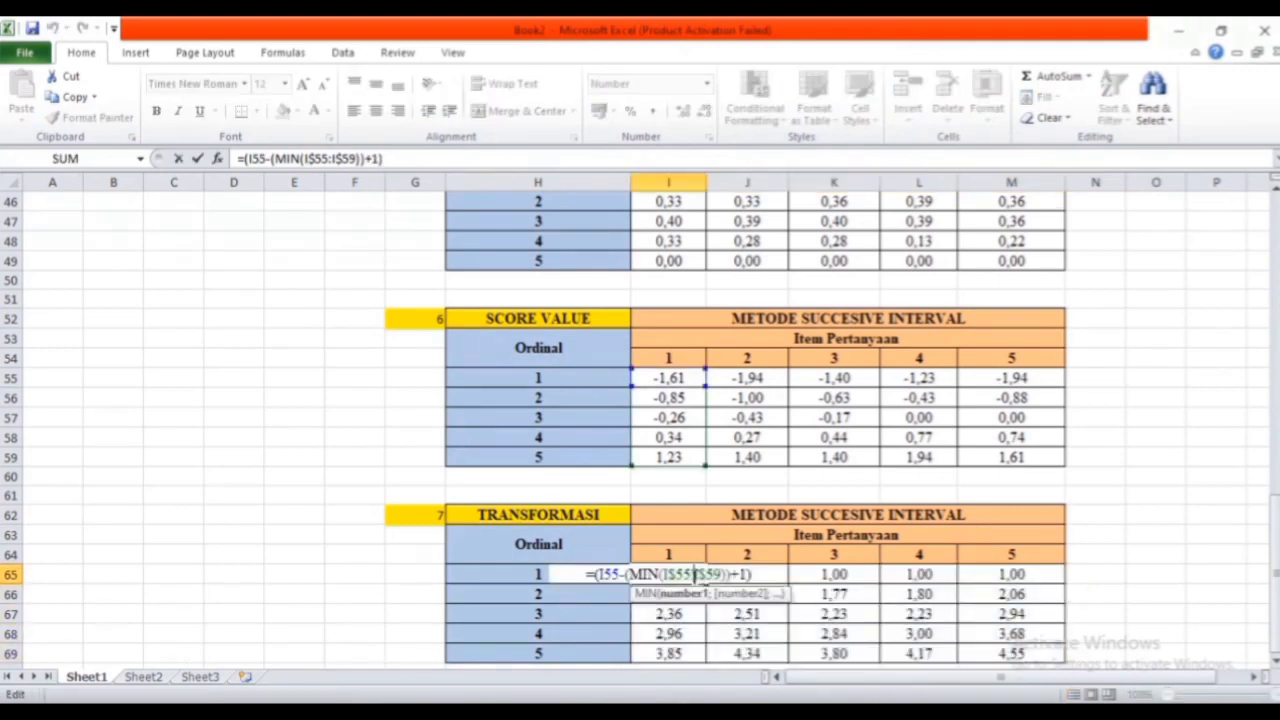
Close the I65 formula check, review the original item 1 answers, and select B23 in the empty respondent table
key("Return")
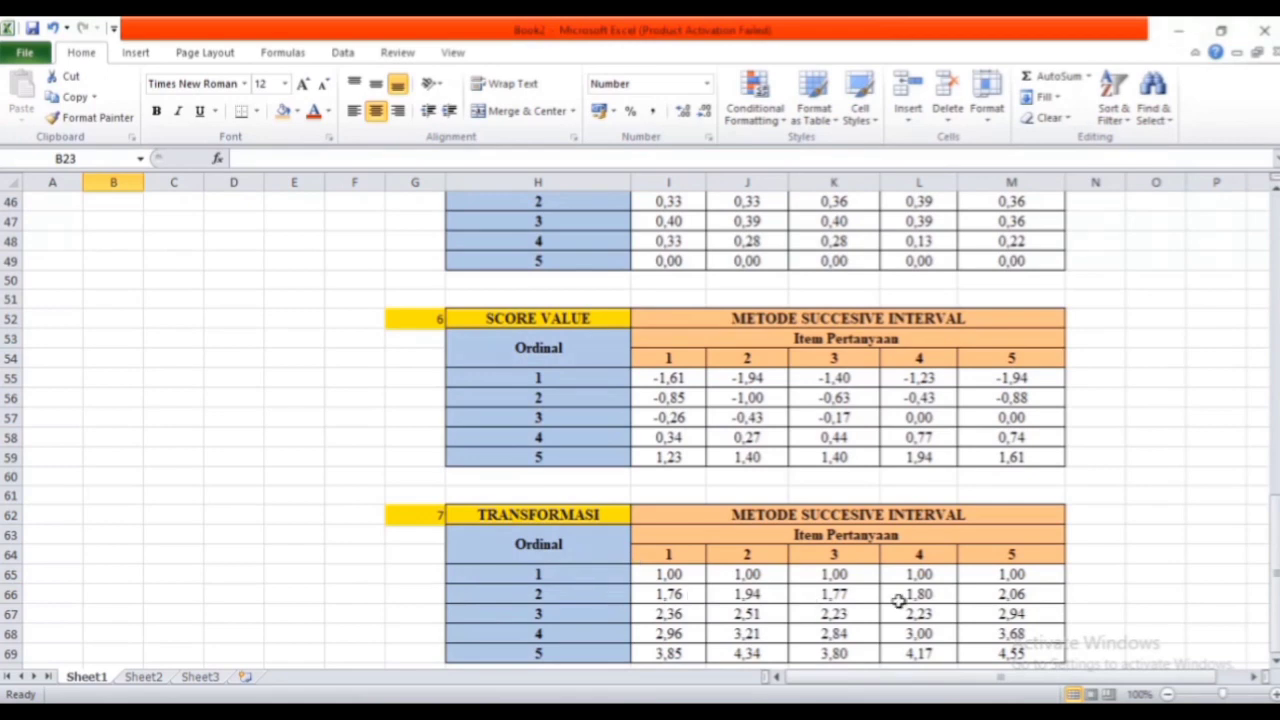
left_click_drag(1276, 518, 1277, 192)
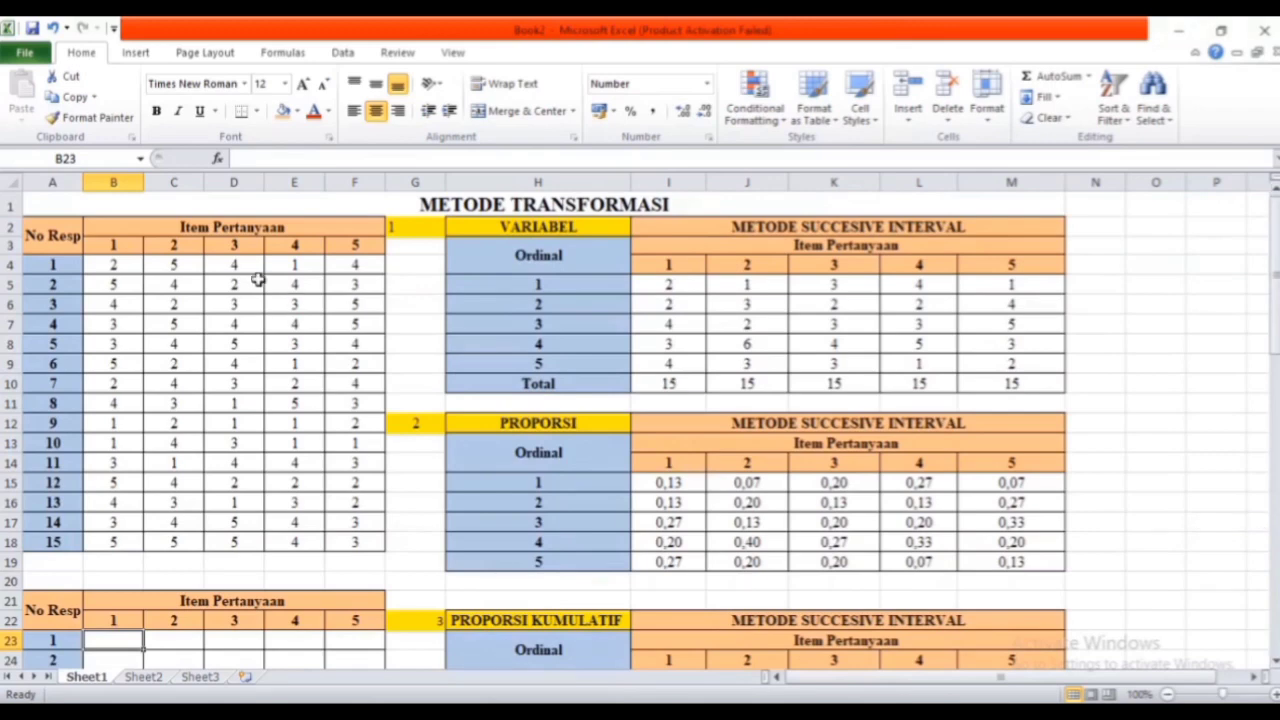
left_click(114, 260)
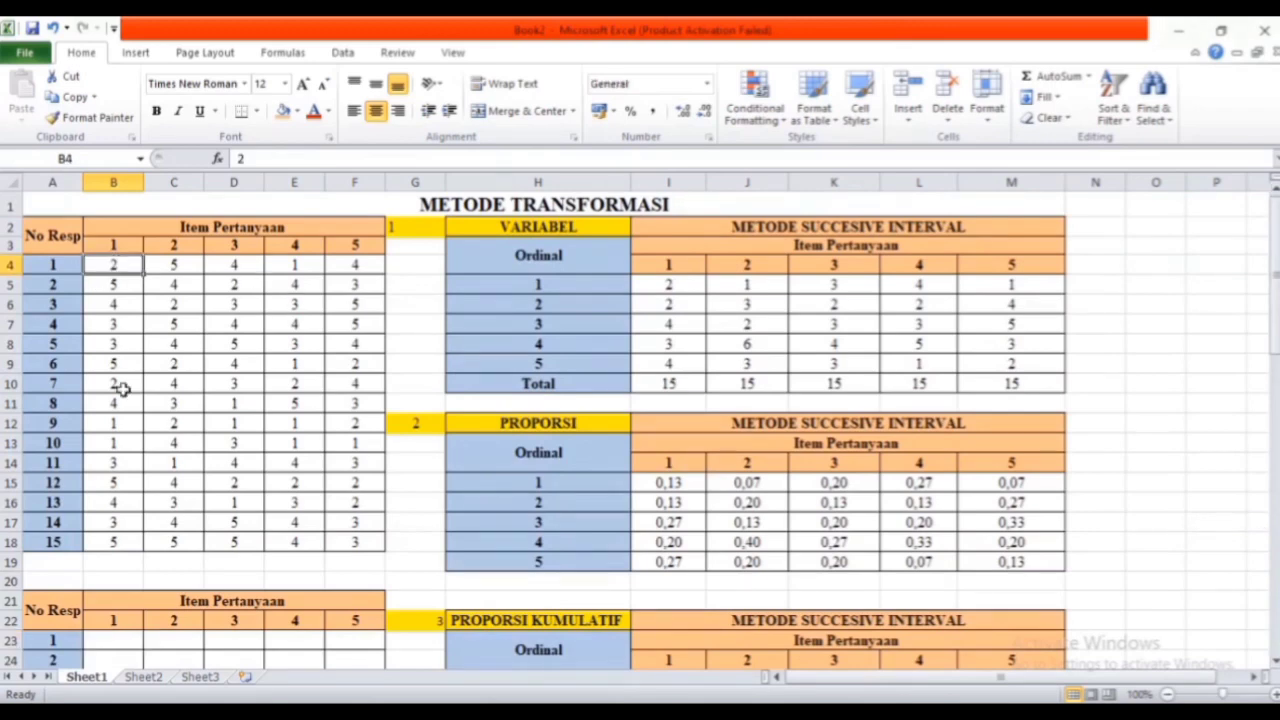
left_click(130, 474)
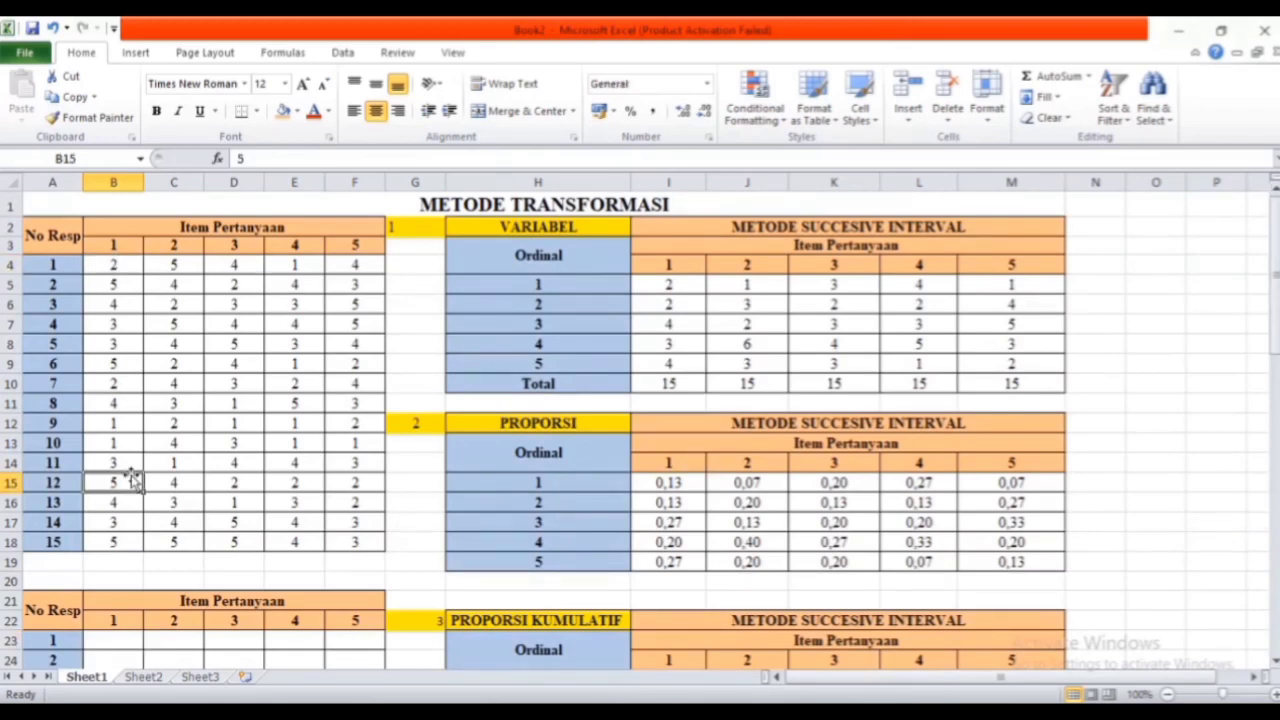
left_click(116, 641)
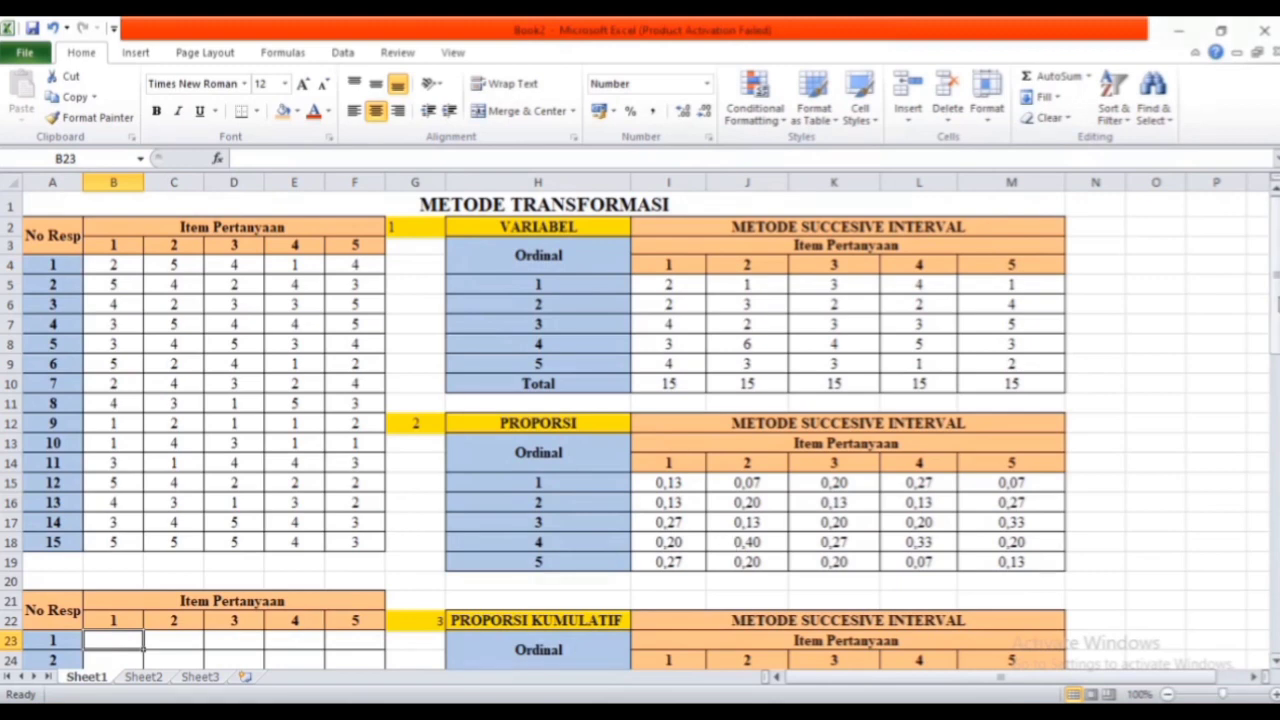
Begin a VLOOKUP formula in B23 with respondent 1's item 1 answer in B4 as the lookup value
scroll(240, 311, "down", 5)
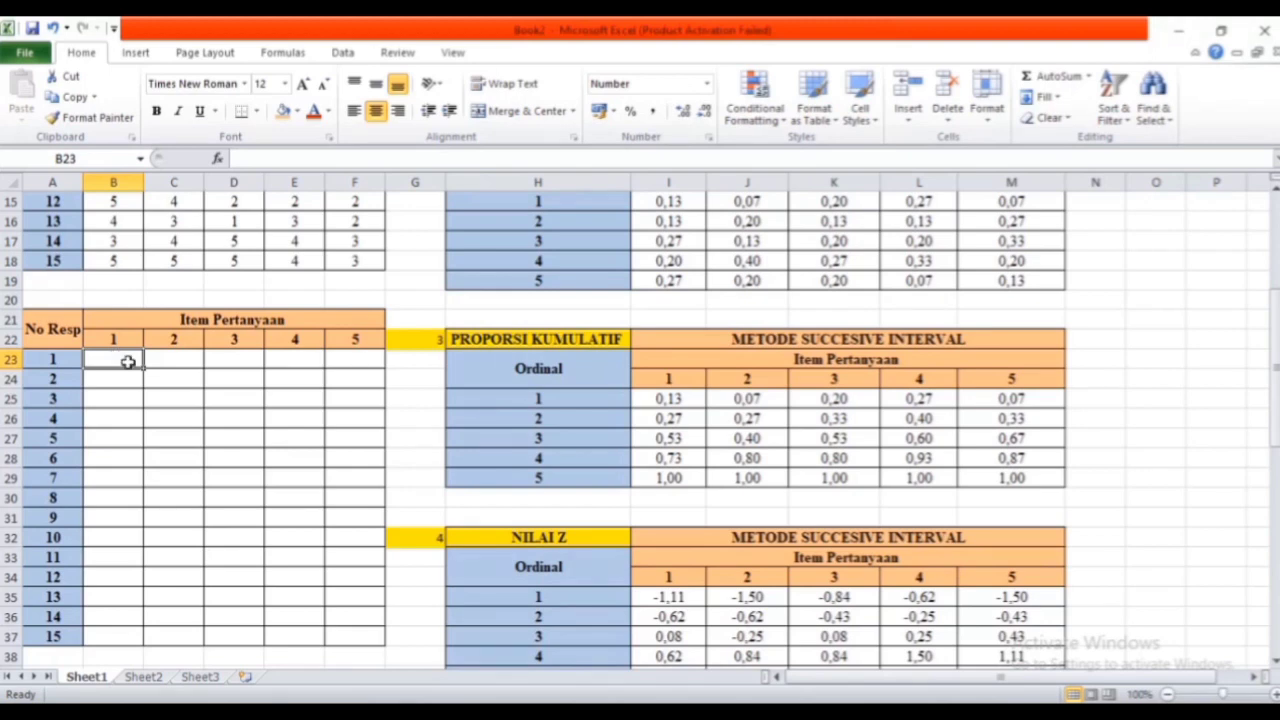
type("=vloo")
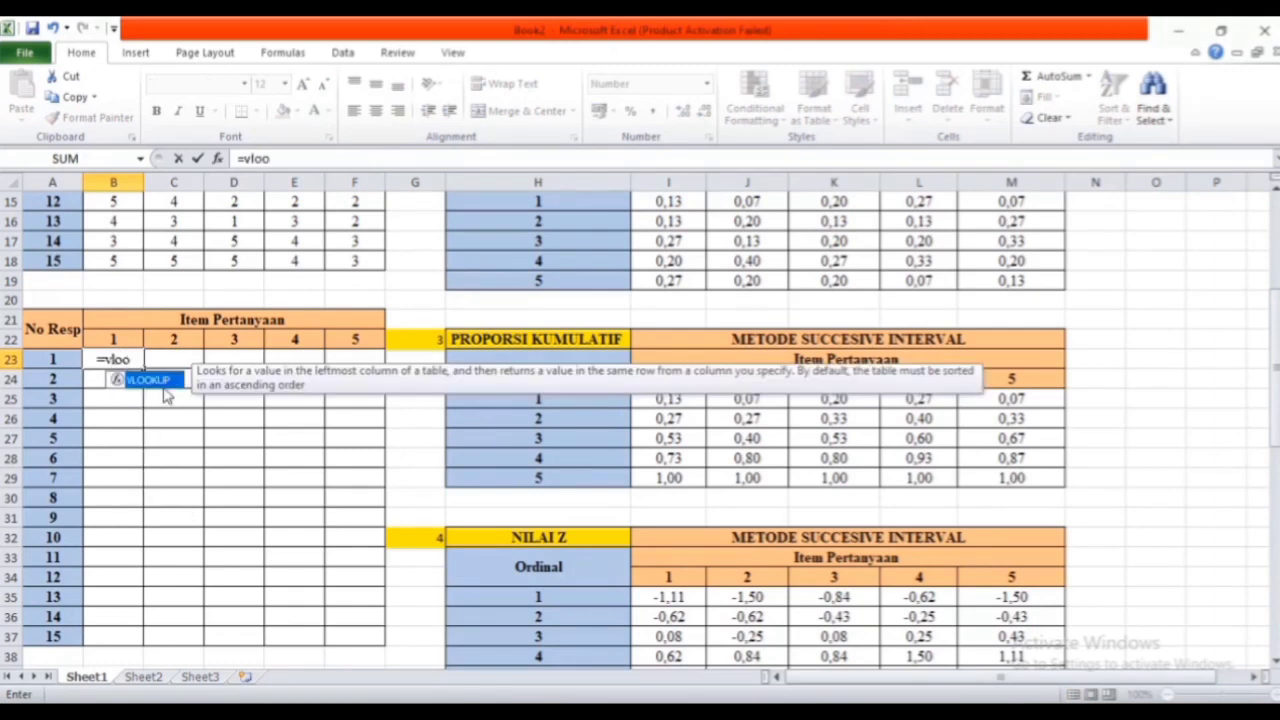
double_click(150, 380)
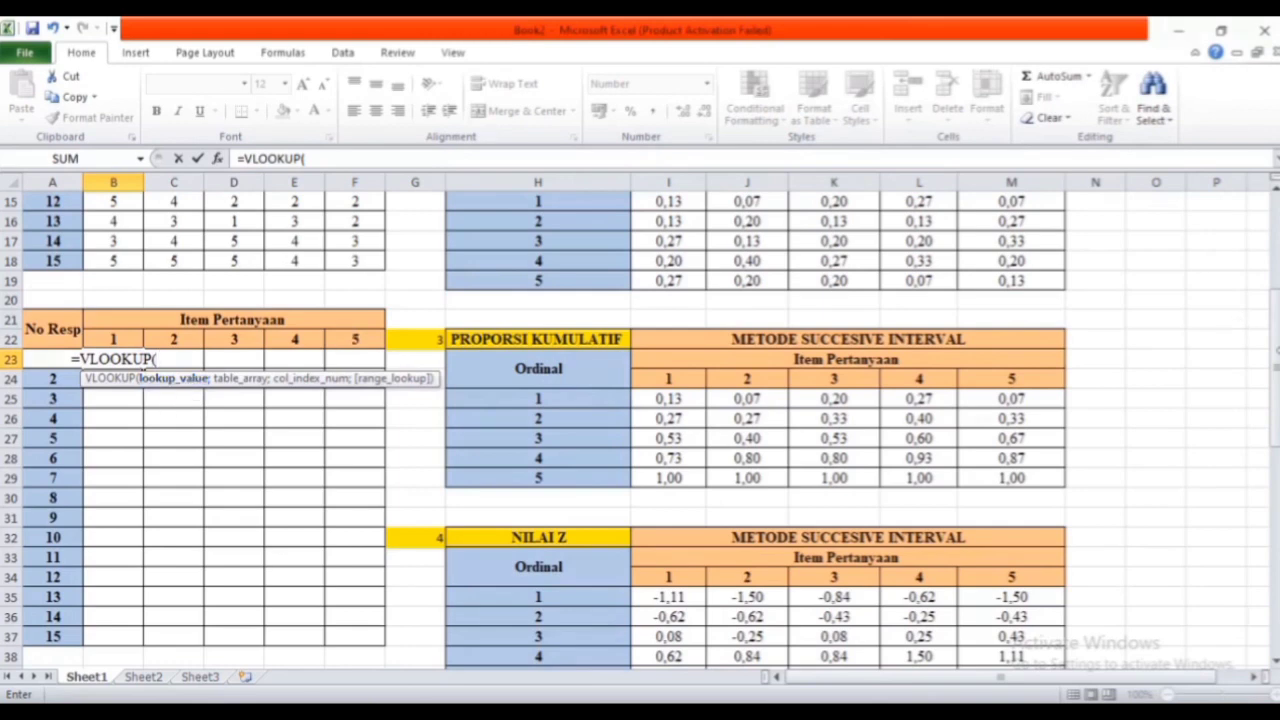
left_click_drag(1276, 345, 1276, 250)
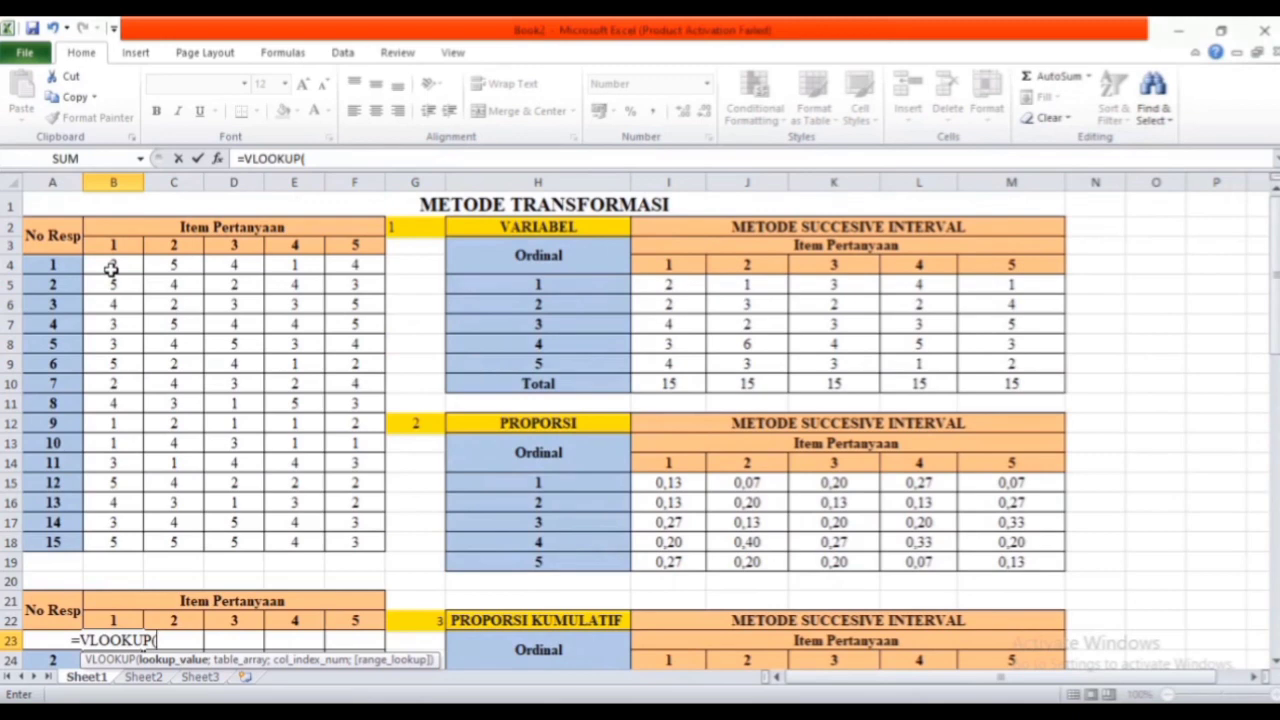
left_click(112, 268)
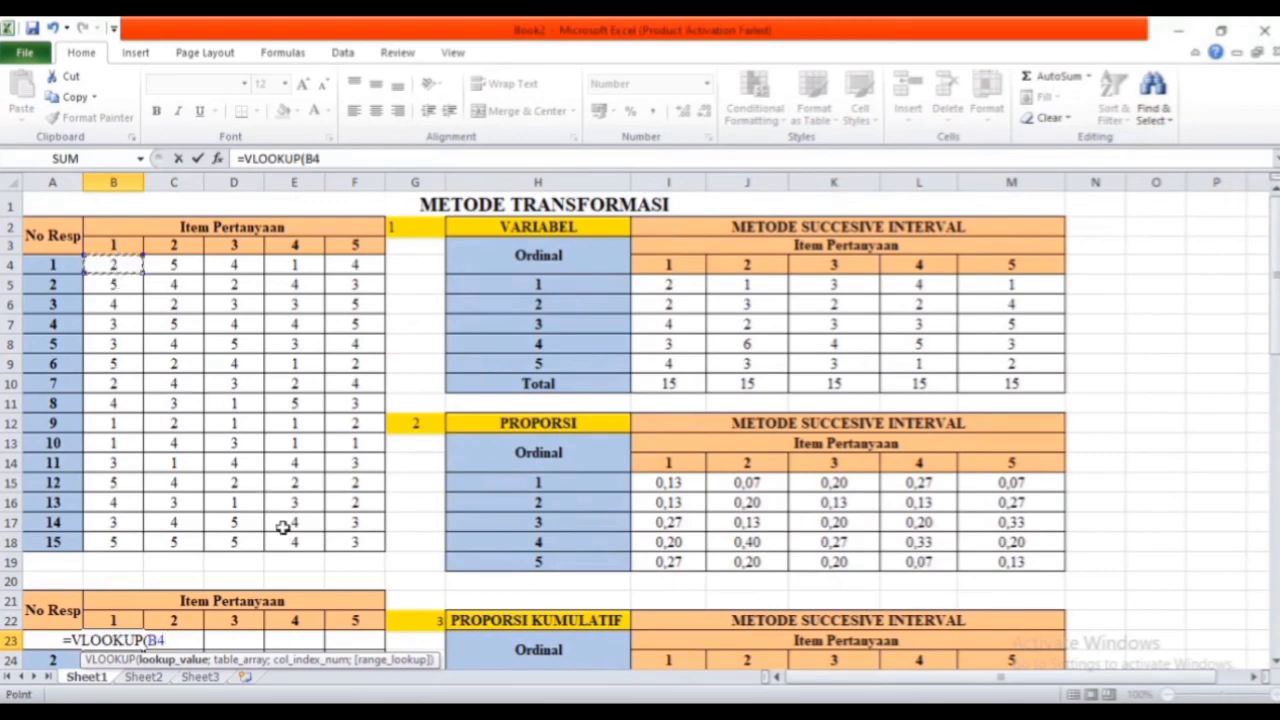
type(";")
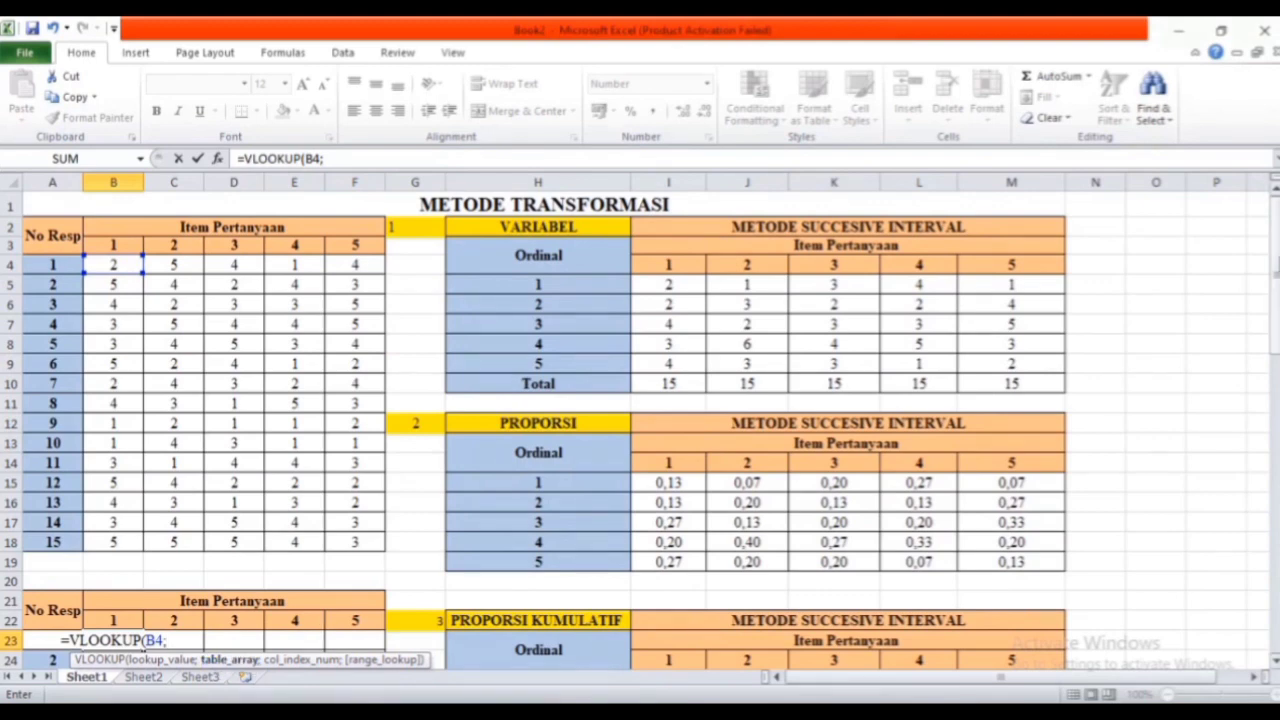
Add the TRANSFORMASI table H65:M69 to the B23 formula as the table array, locked as $H$65:$M$69
left_click_drag(1276, 258, 1276, 564)
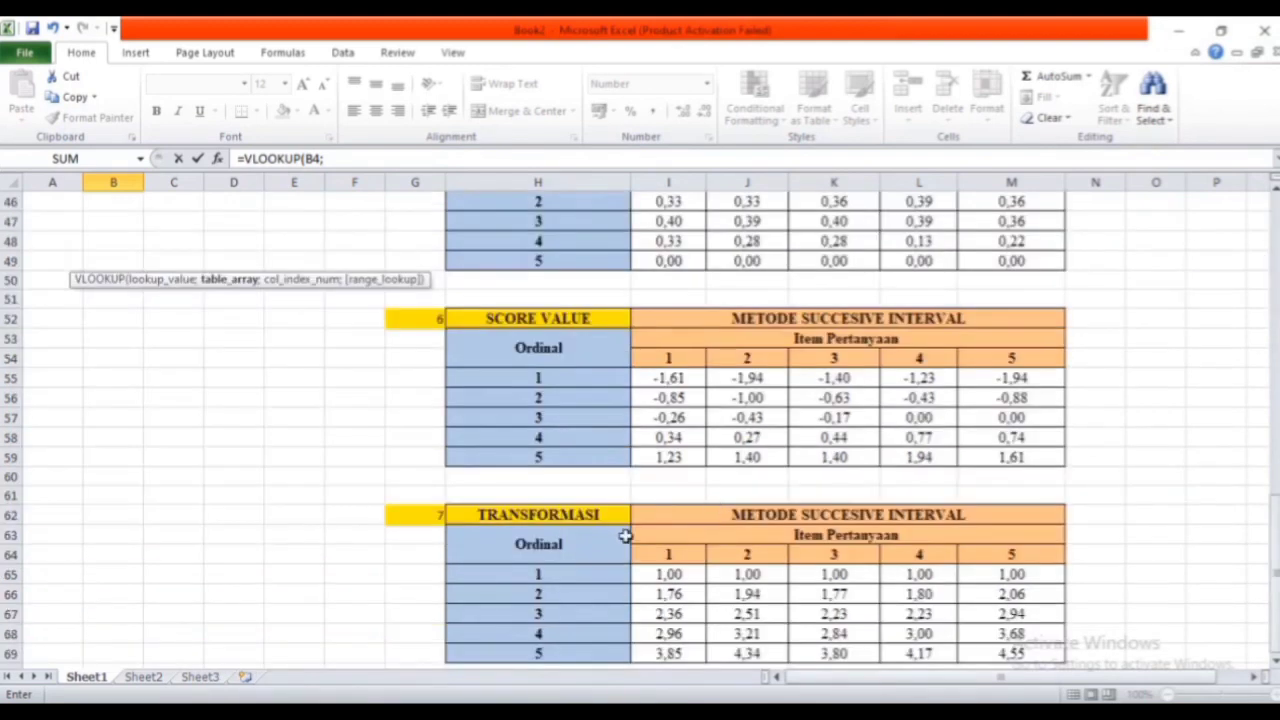
left_click_drag(535, 572, 1016, 652)
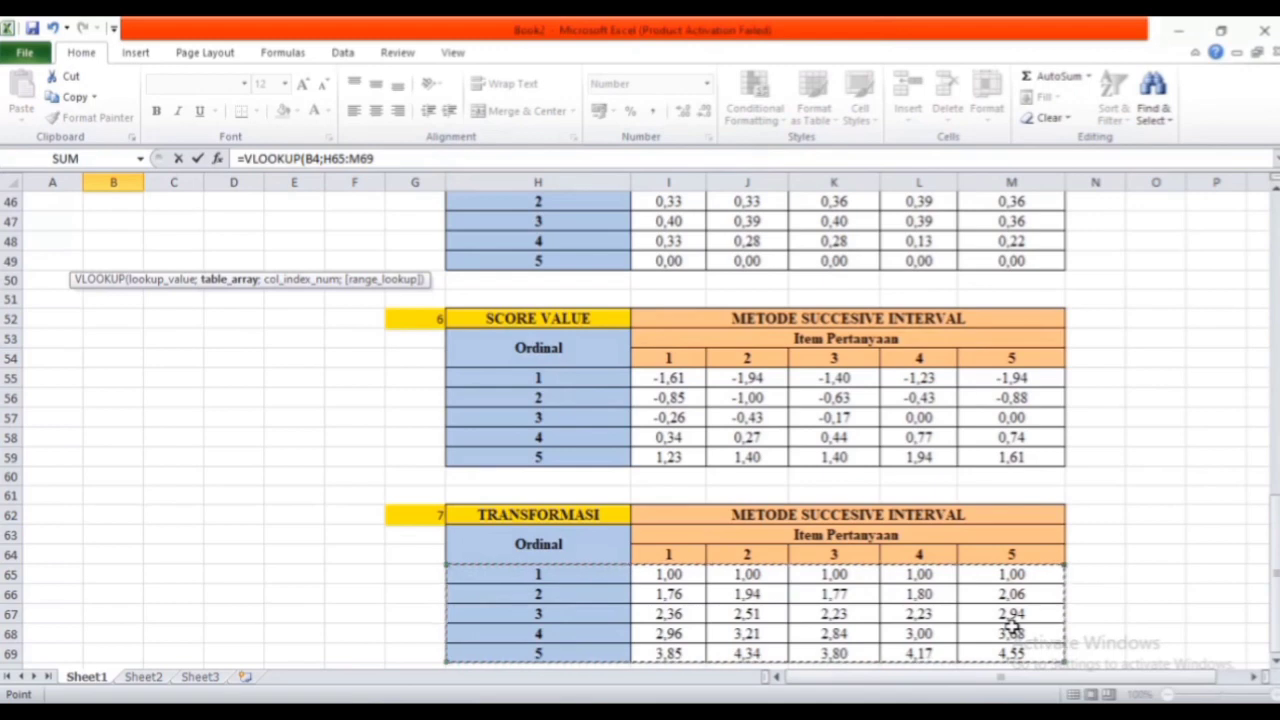
key("F4")
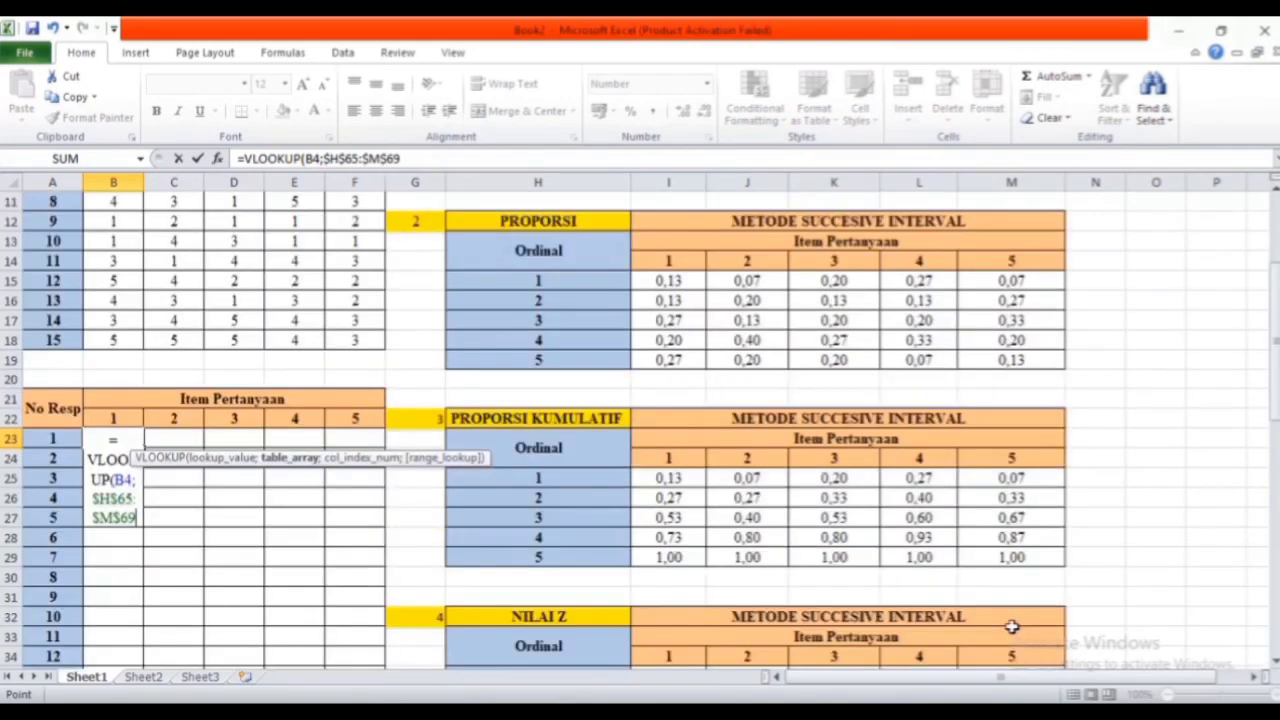
type(";")
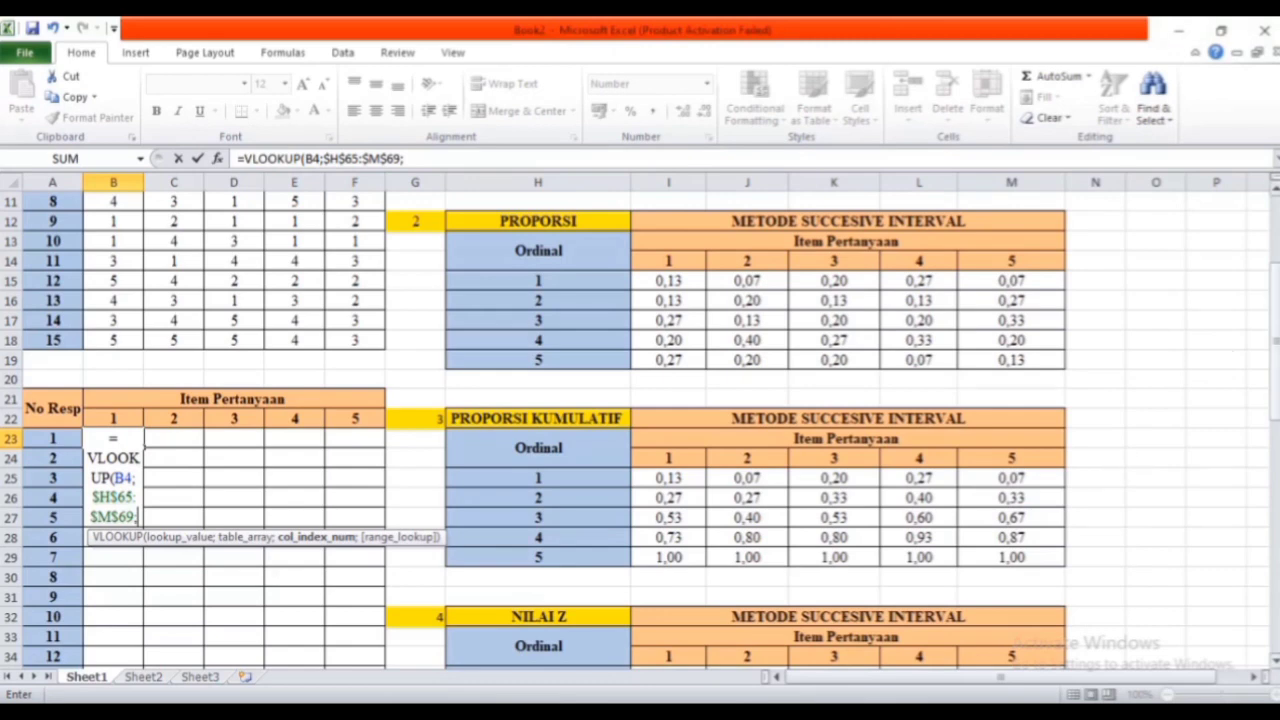
Complete the B23 formula as =VLOOKUP(B4;$H$65:$M$69;2) and fill it down the item 1 column to B37
left_click_drag(1275, 292, 1277, 541)
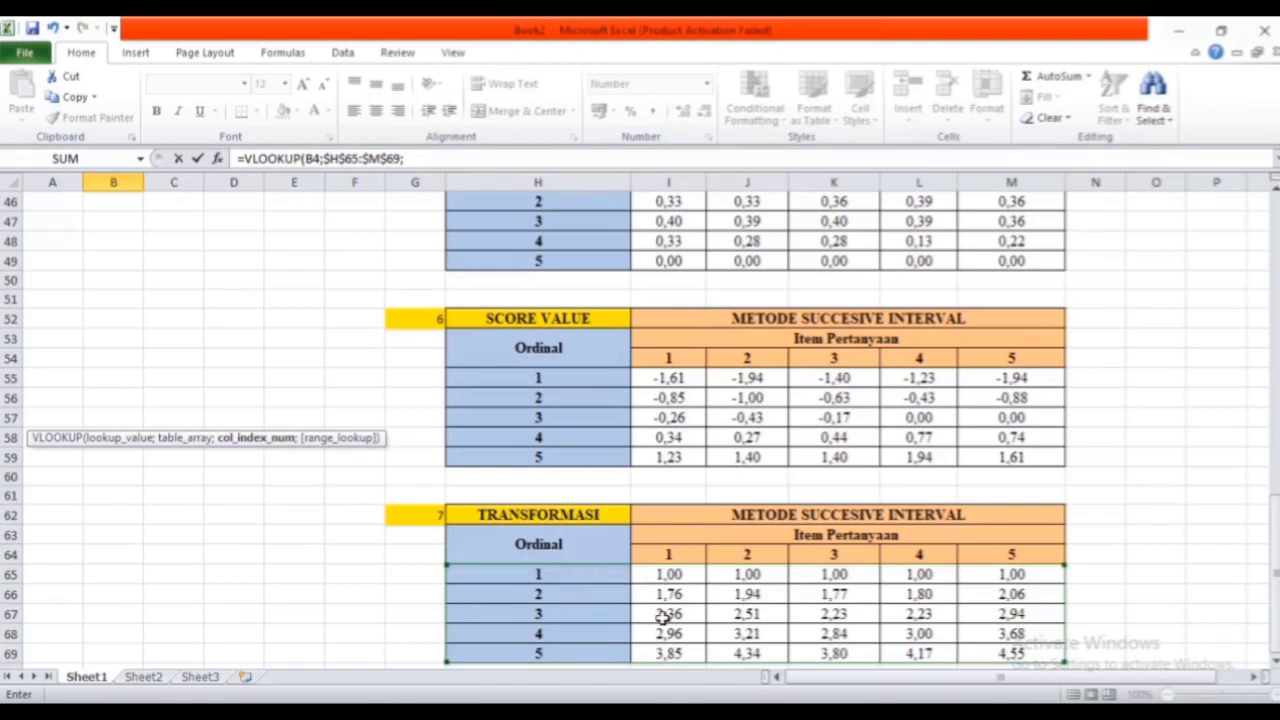
type("2")
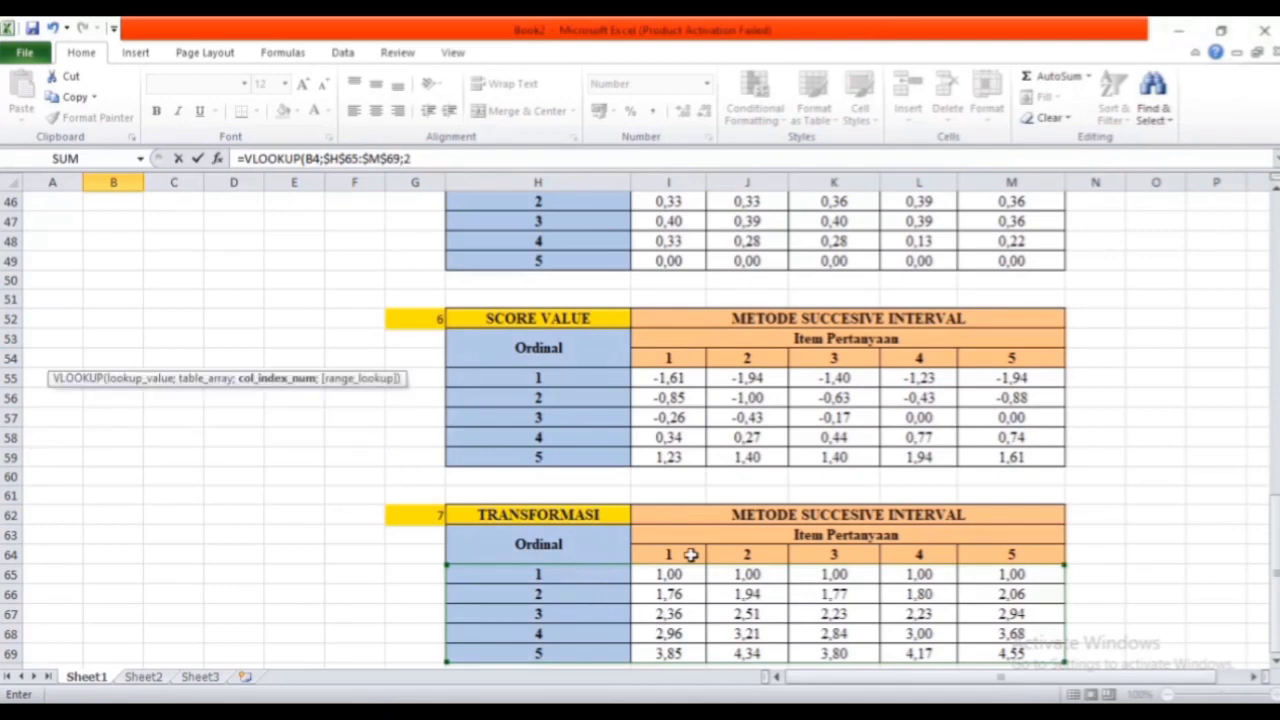
type(")")
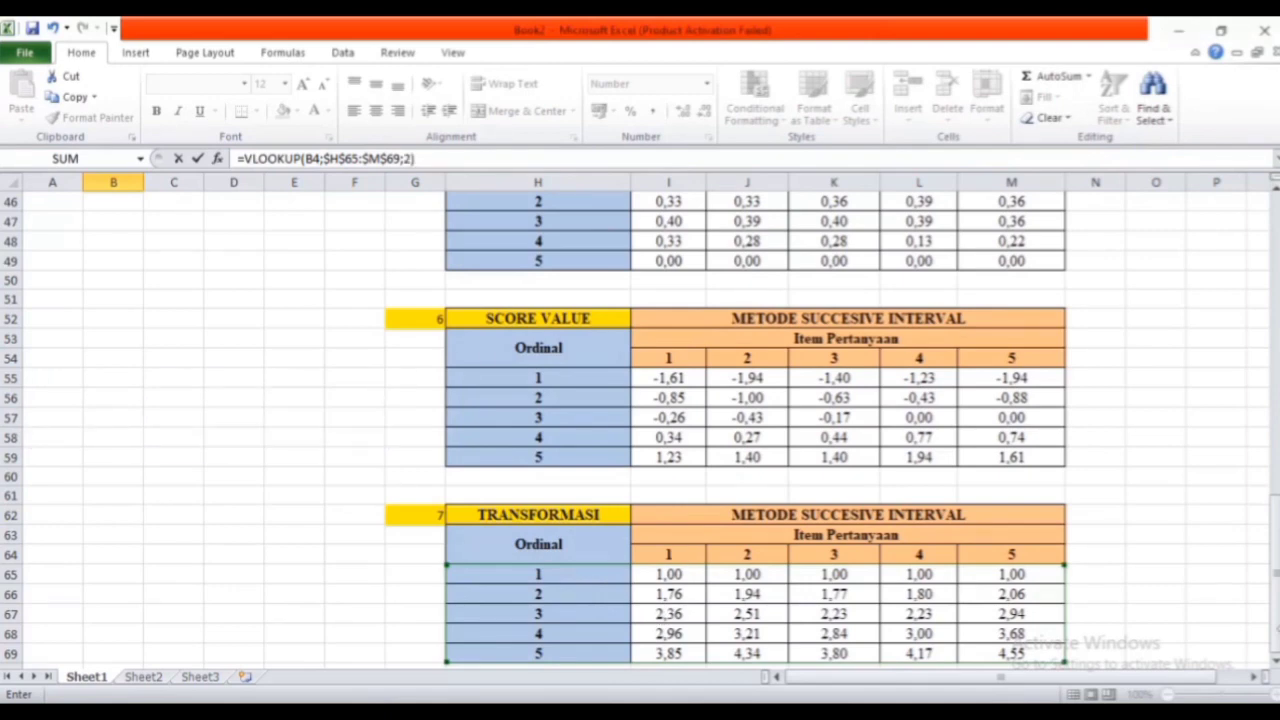
left_click_drag(1274, 620, 1265, 508)
left_click_drag(1263, 507, 1264, 428)
key("Return")
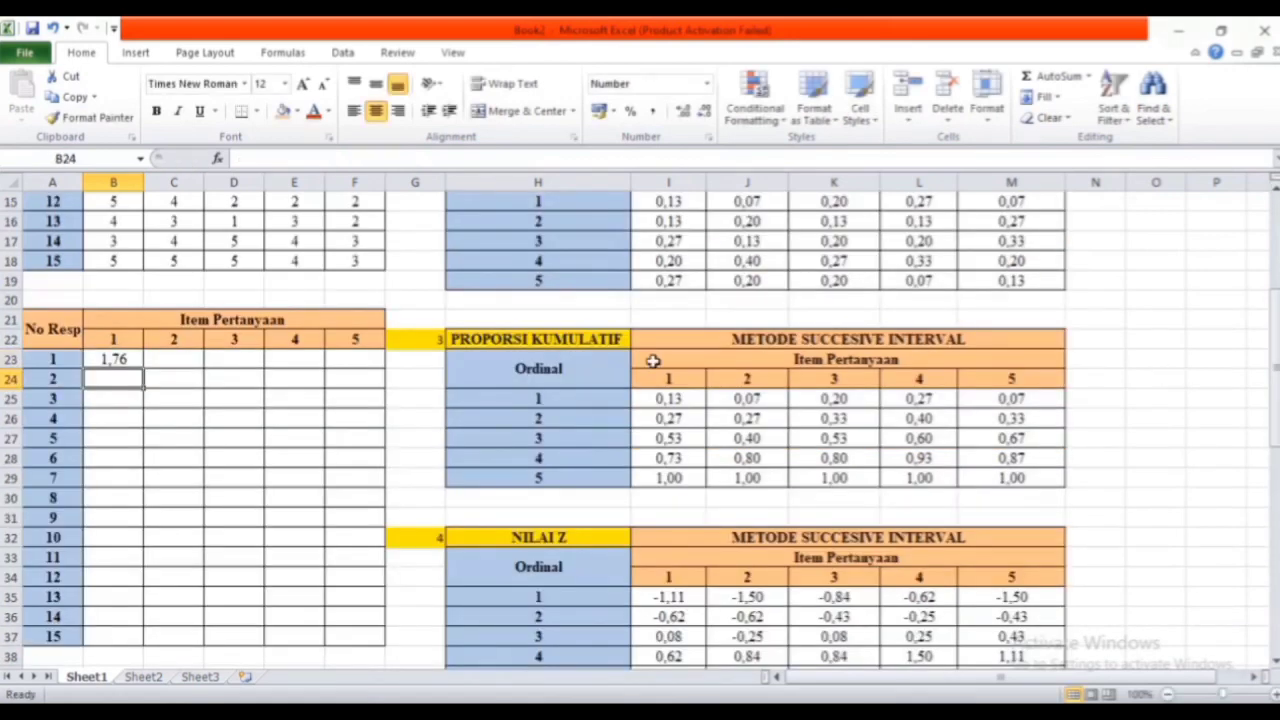
left_click(113, 357)
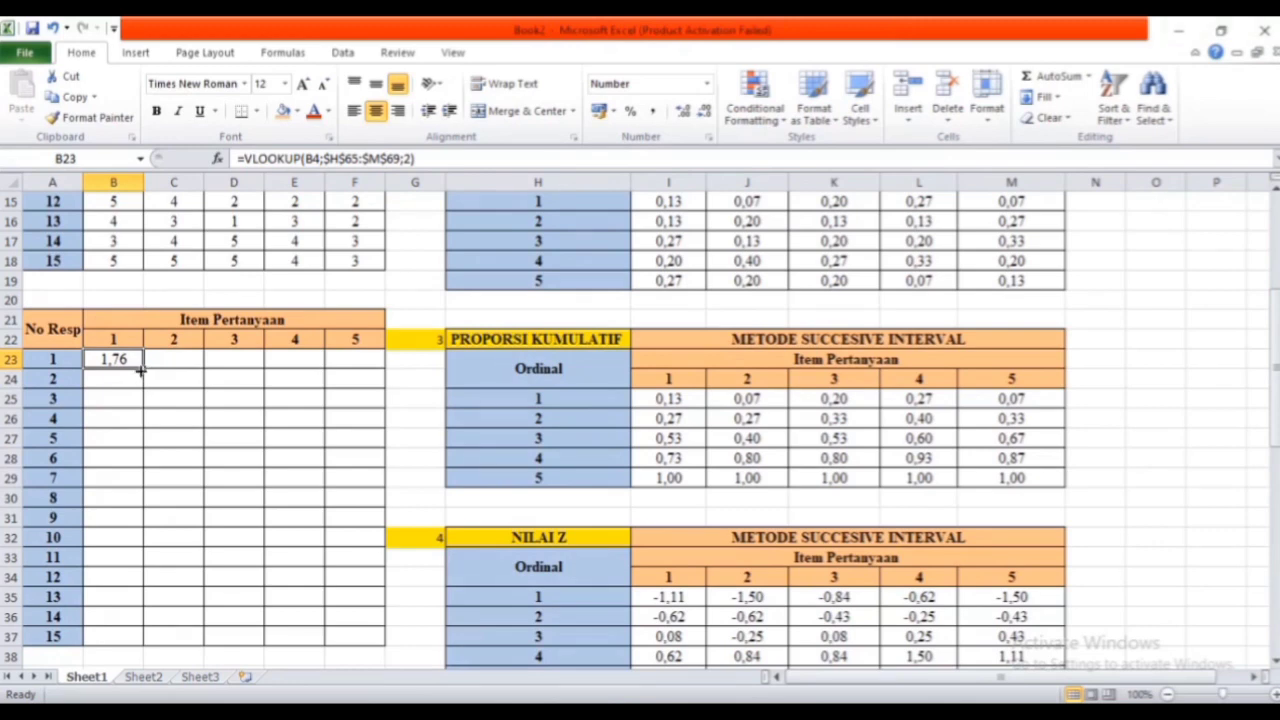
left_click_drag(145, 369, 137, 648)
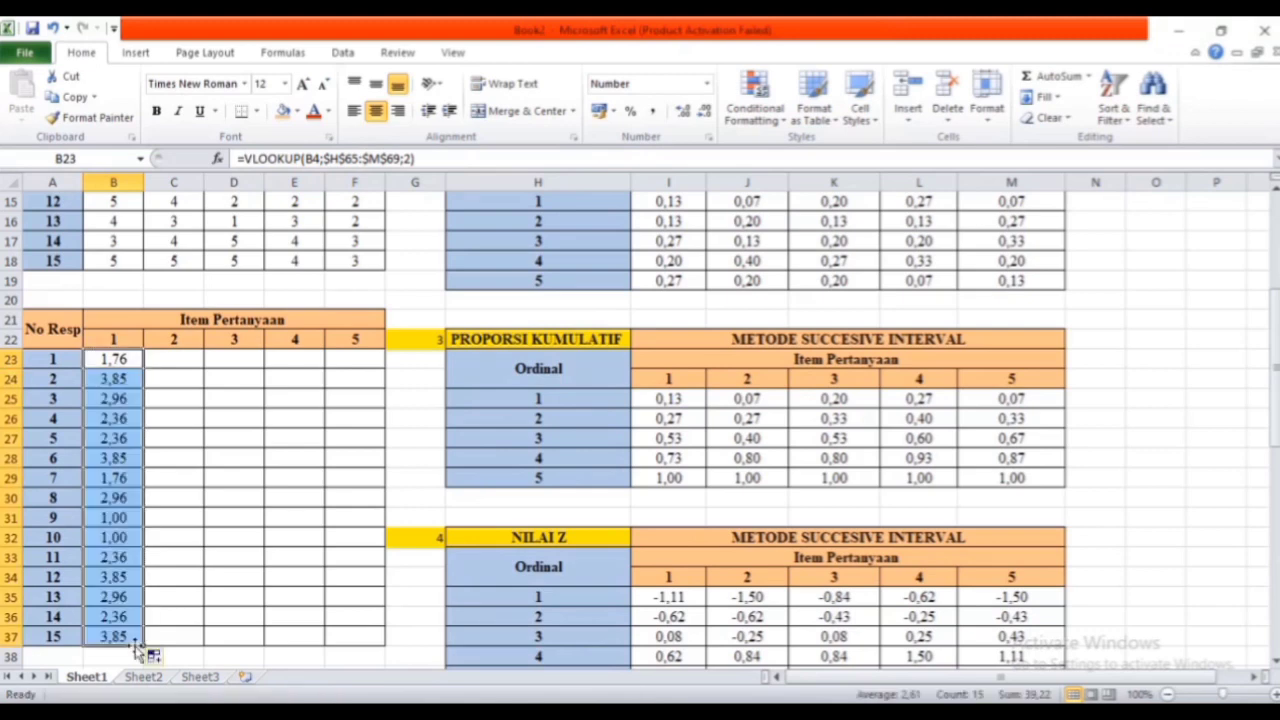
Begin a VLOOKUP formula in C23 with respondent 1's item 2 answer in C4 as the lookup value
left_click(182, 361)
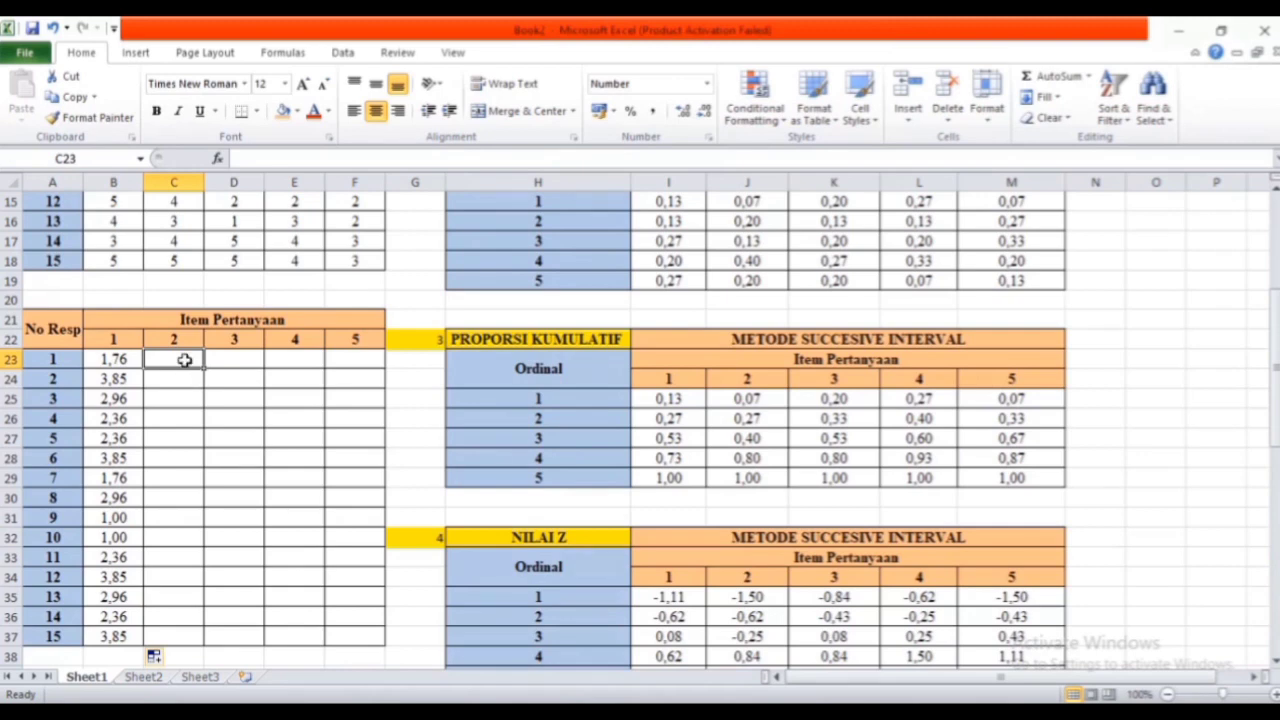
type("=v")
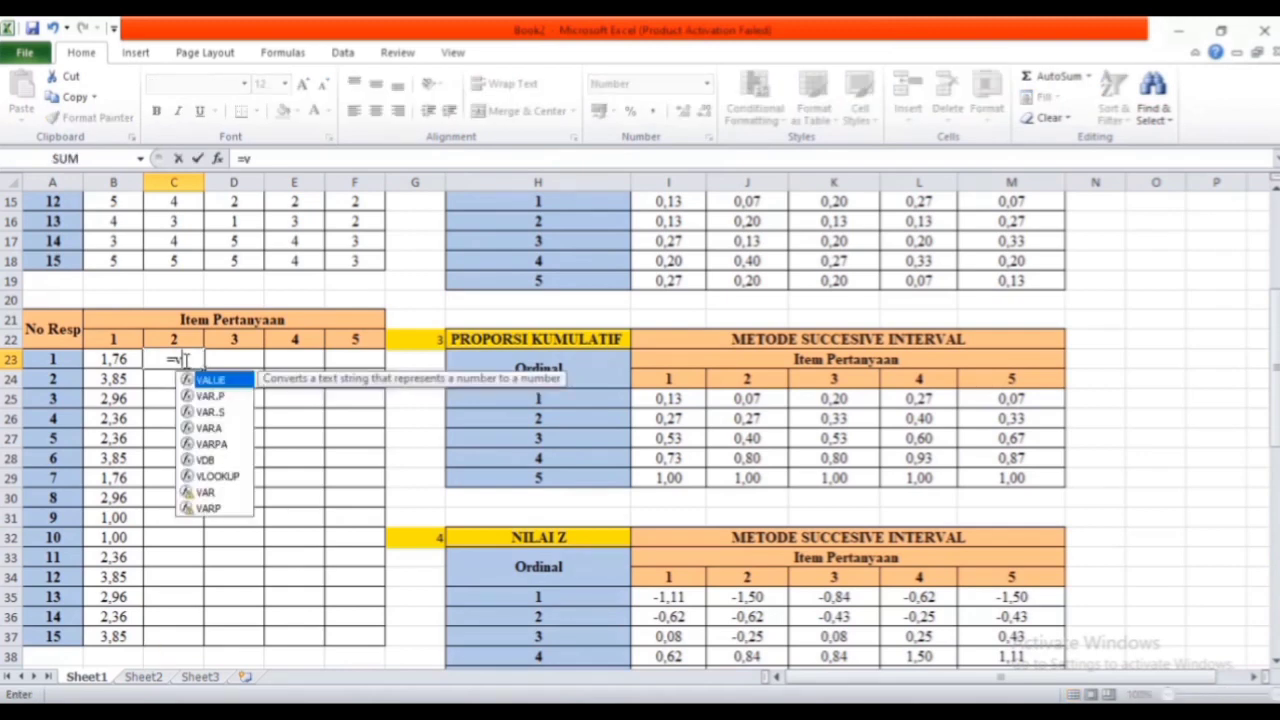
type("look")
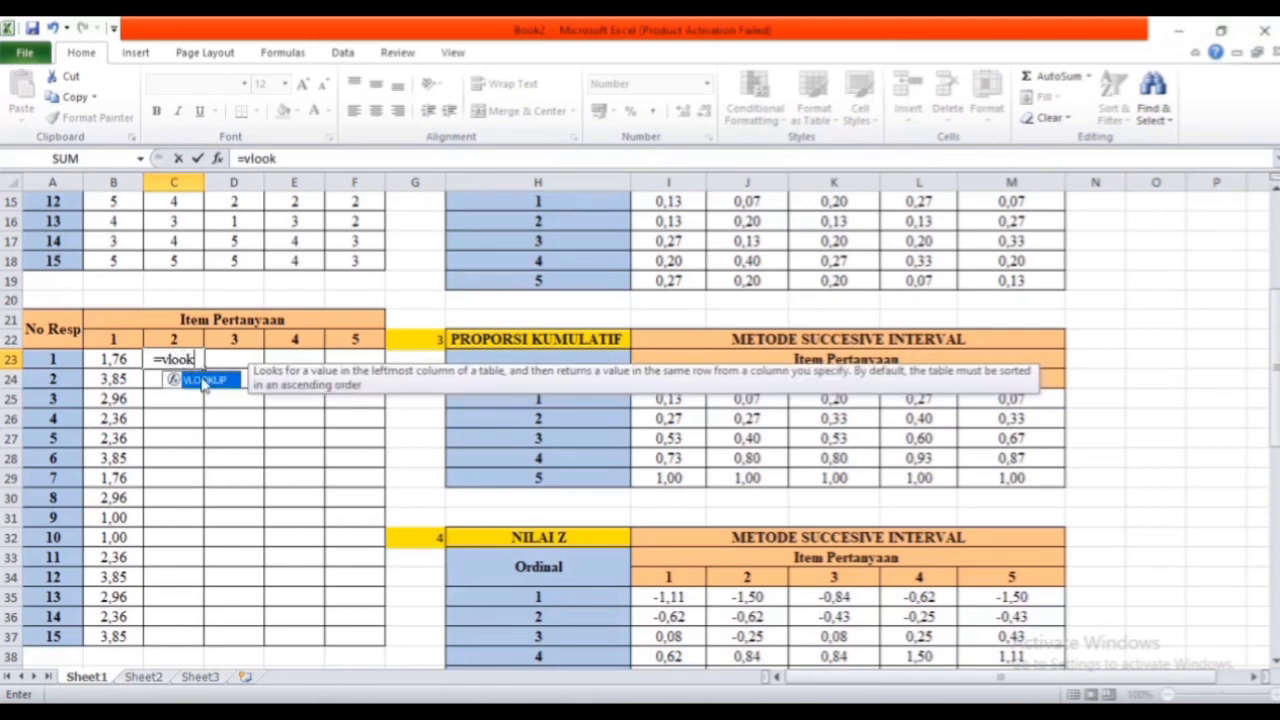
key("Tab")
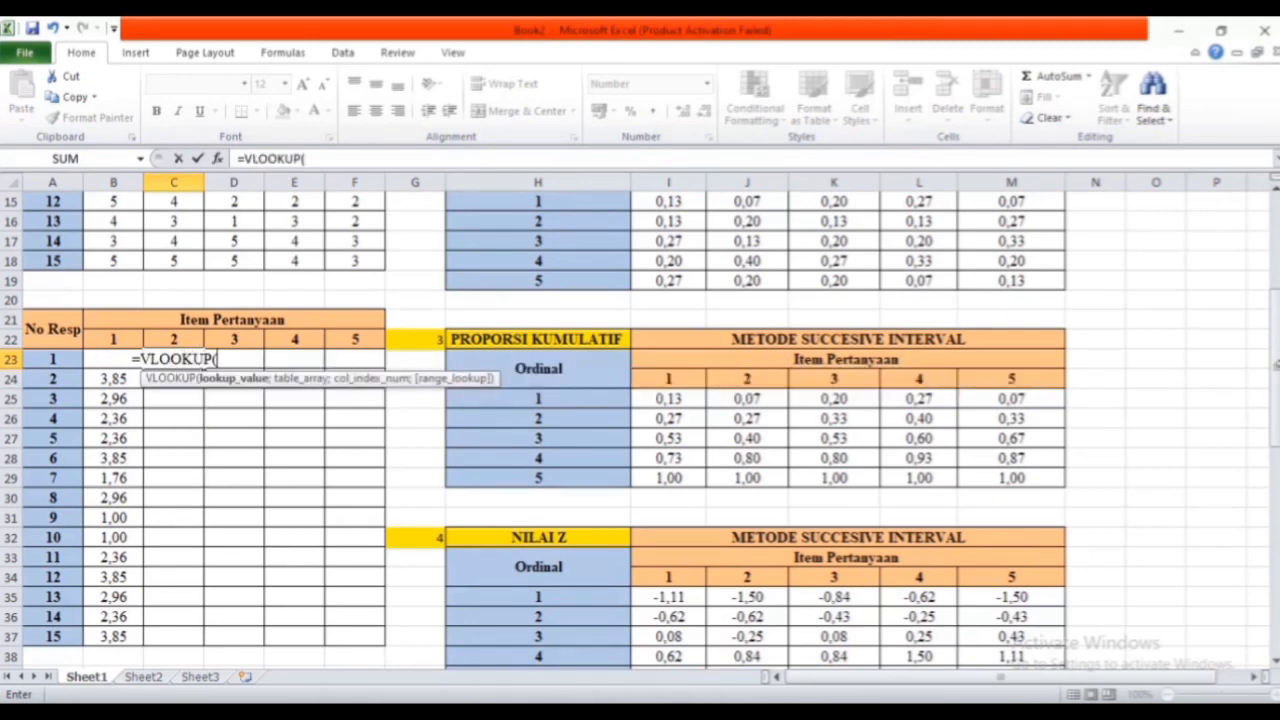
scroll(200, 225, "up", 4)
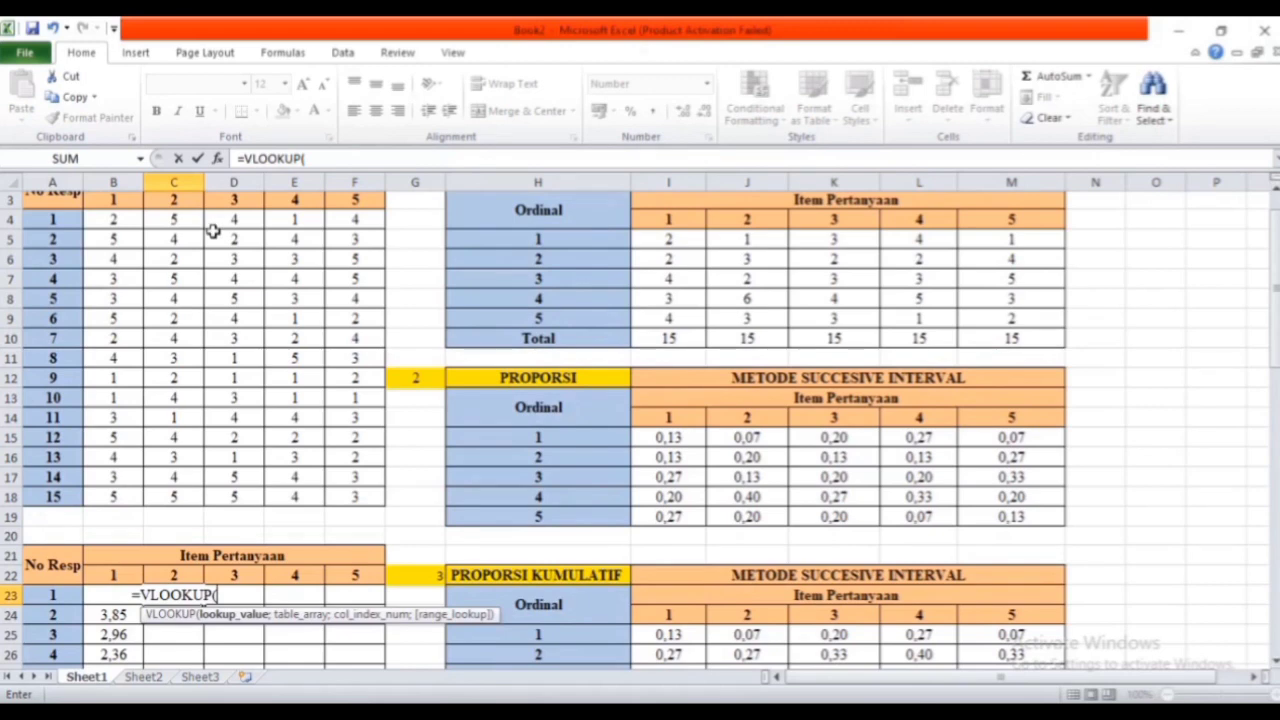
left_click(186, 219)
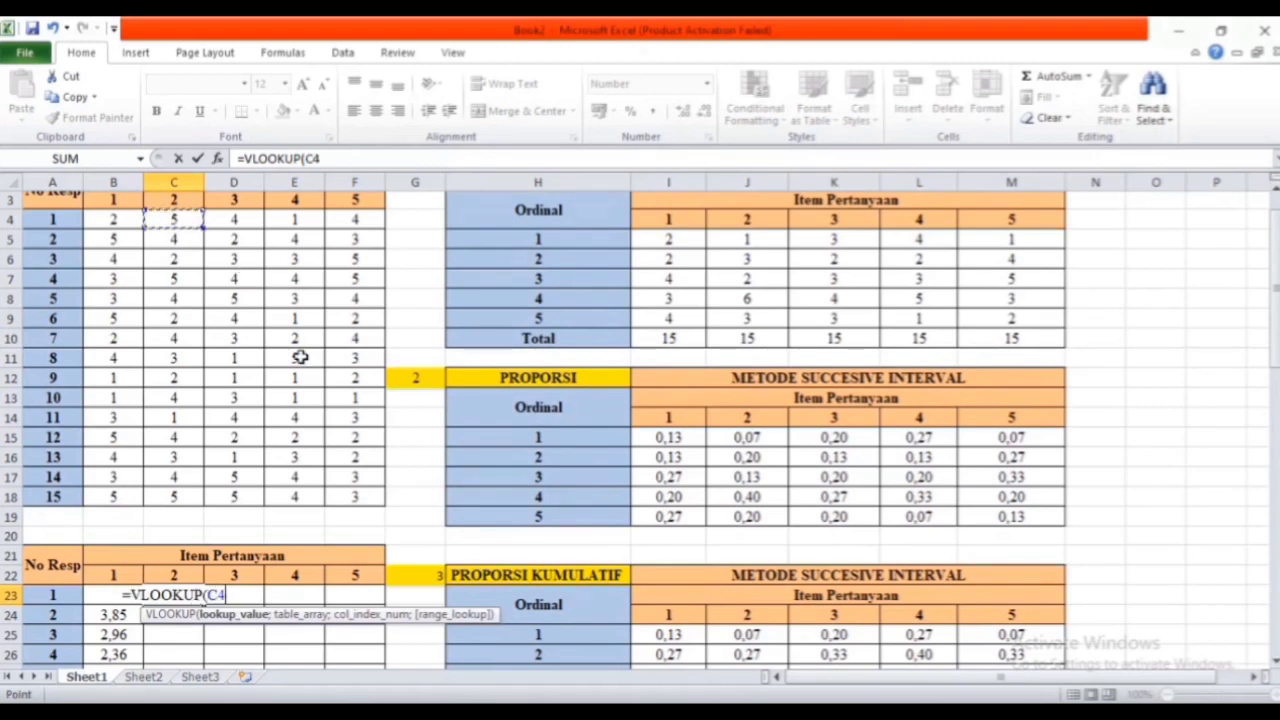
type(";")
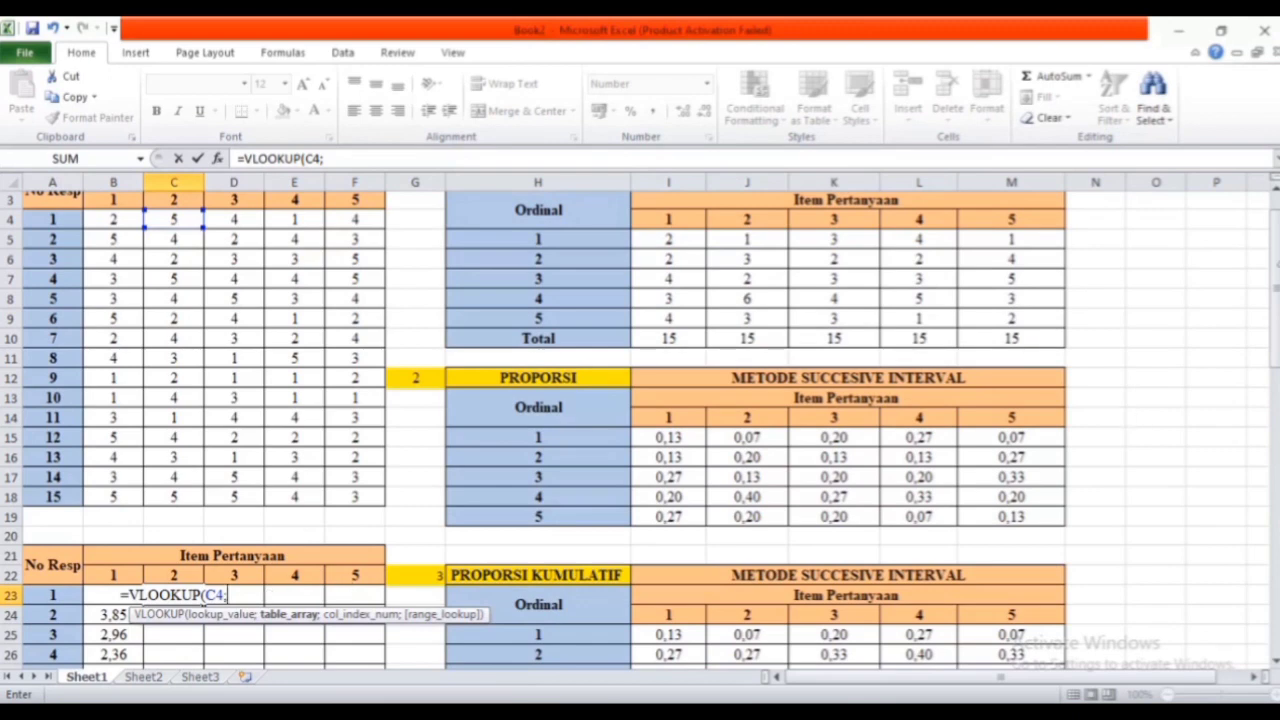
Complete the C23 formula as =VLOOKUP(C4;$H$65:$M$69;3), using the locked TRANSFORMASI table and column index 3
scroll(1268, 333, "down", 14)
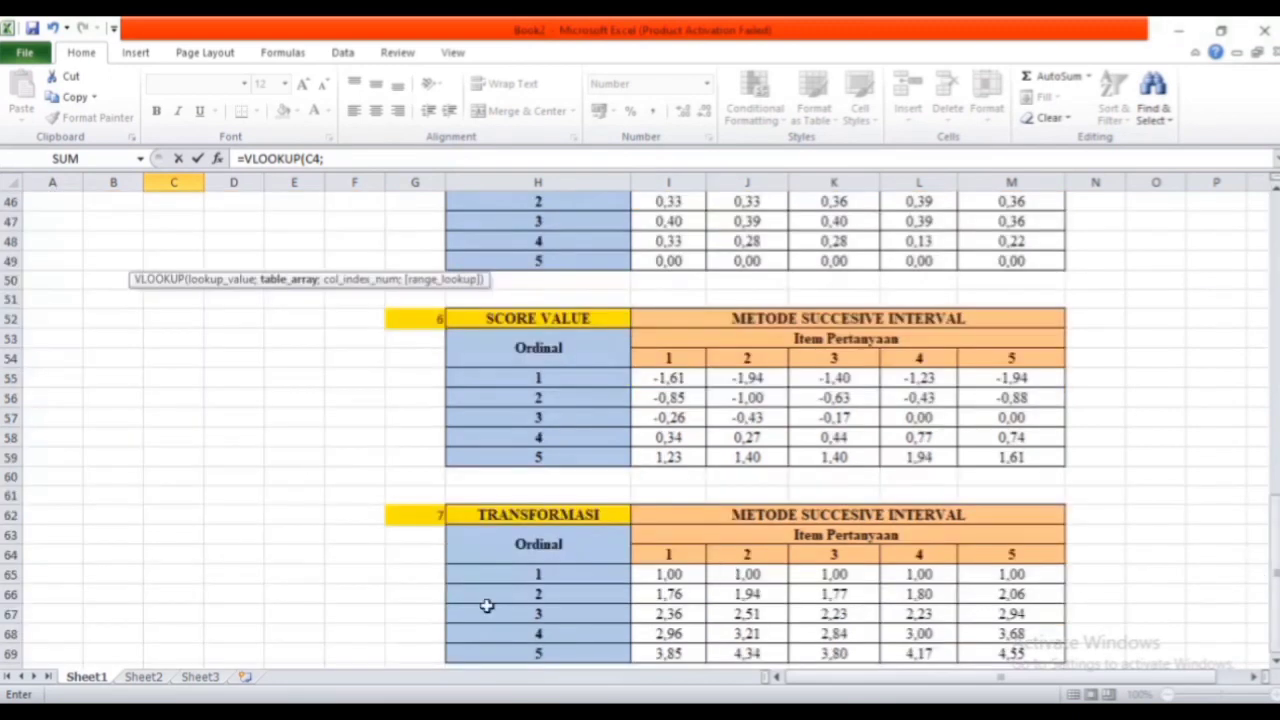
left_click_drag(491, 574, 1005, 655)
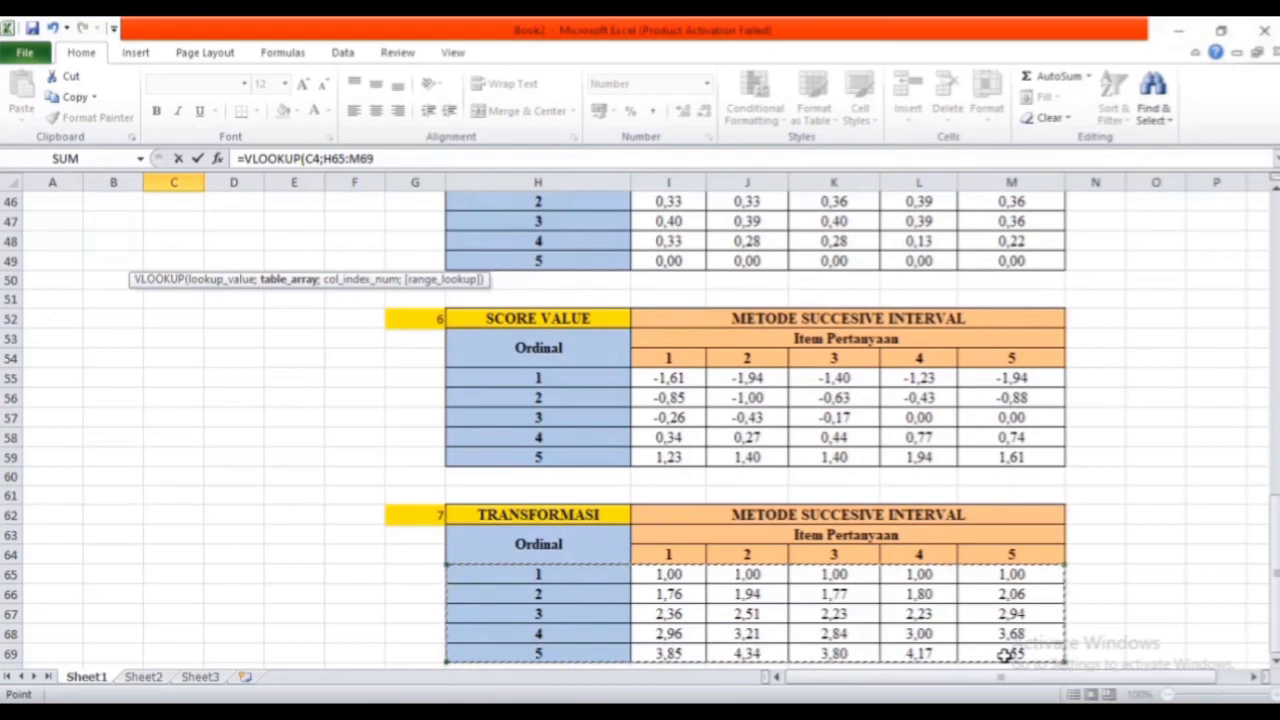
key("F4")
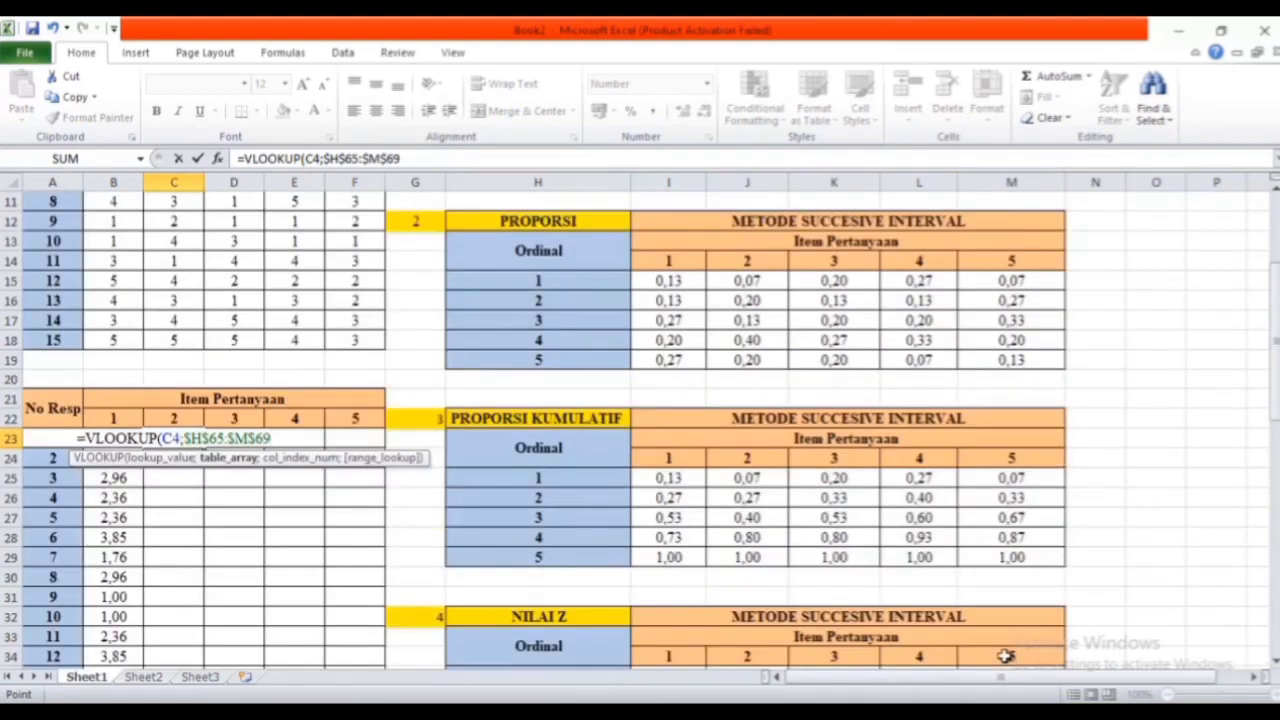
type(";")
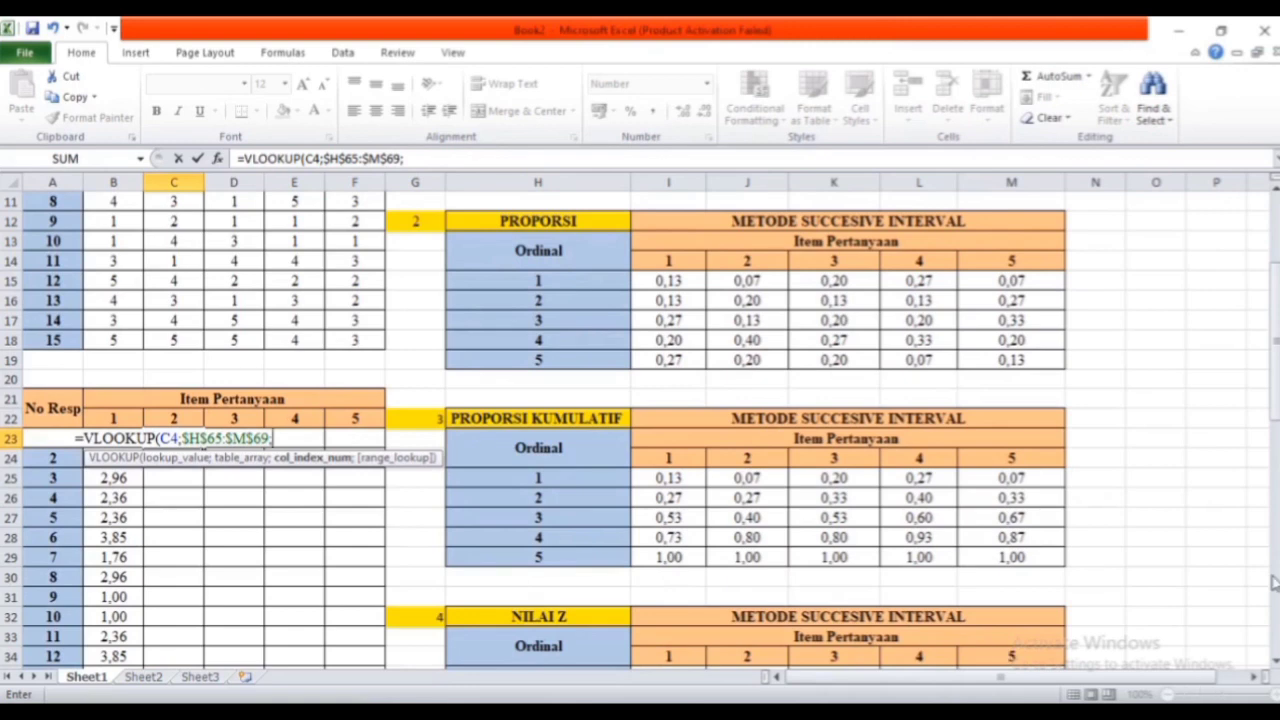
left_click_drag(1275, 382, 1275, 588)
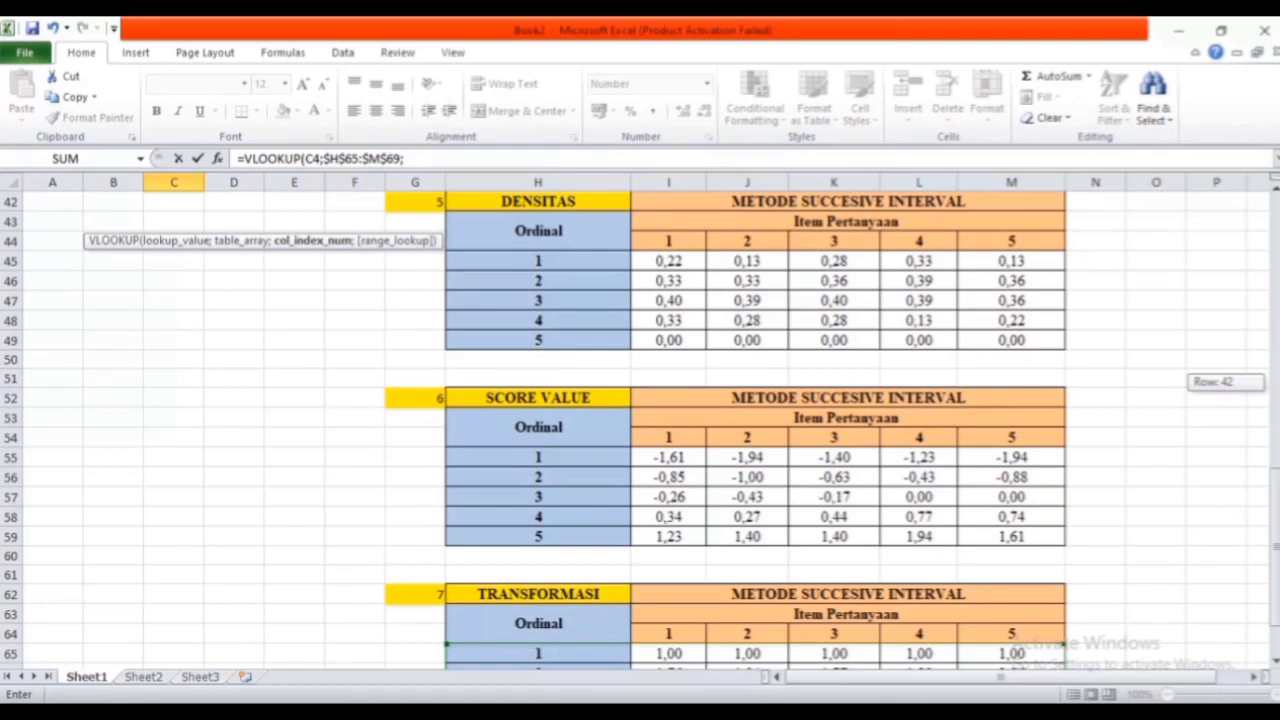
left_click_drag(1275, 489, 1275, 516)
type("3")
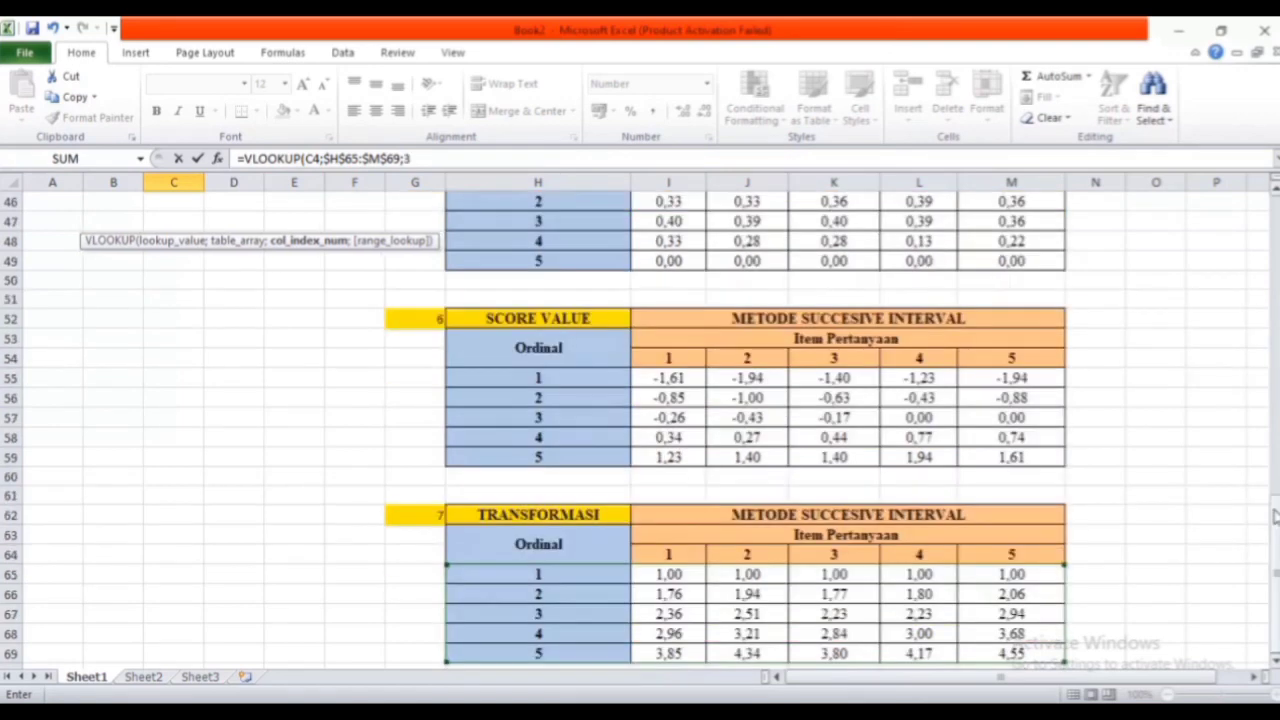
type(")")
key("Return")
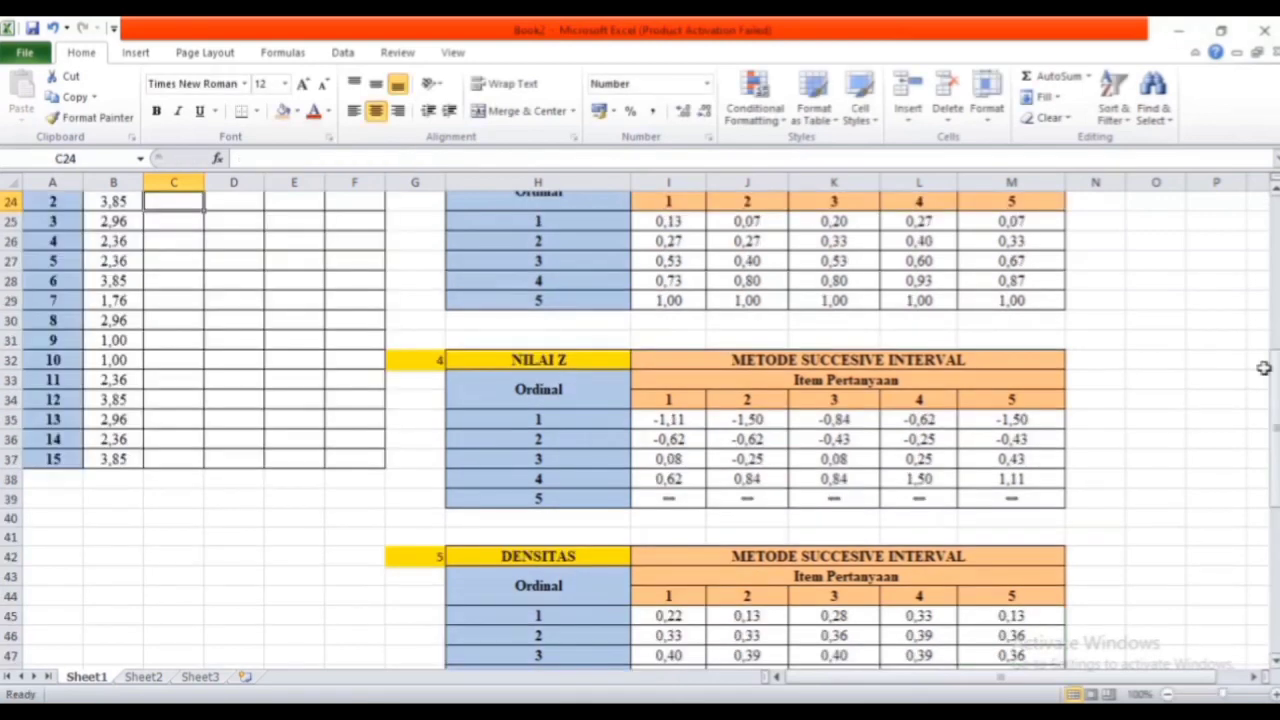
Fill the item 2 VLOOKUP formula from C23 down the column to respondent 15 in C37
left_click_drag(1275, 330, 1276, 272)
double_click(168, 419)
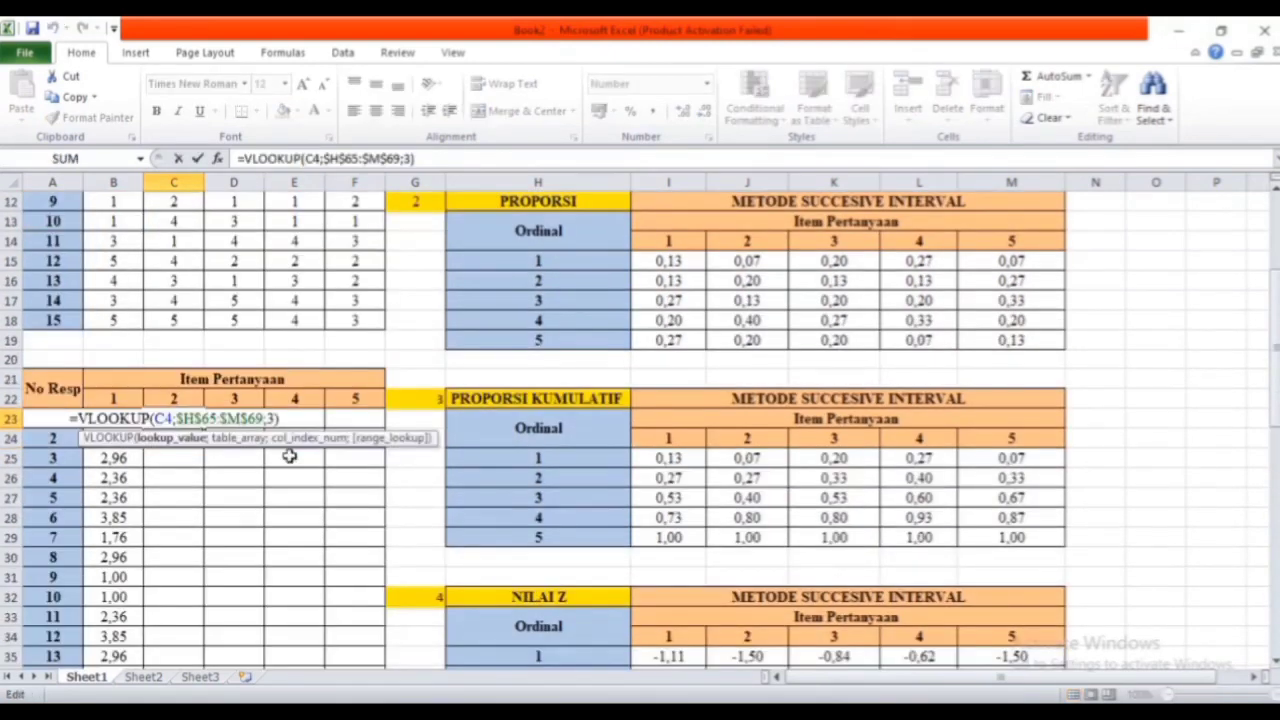
key("Return")
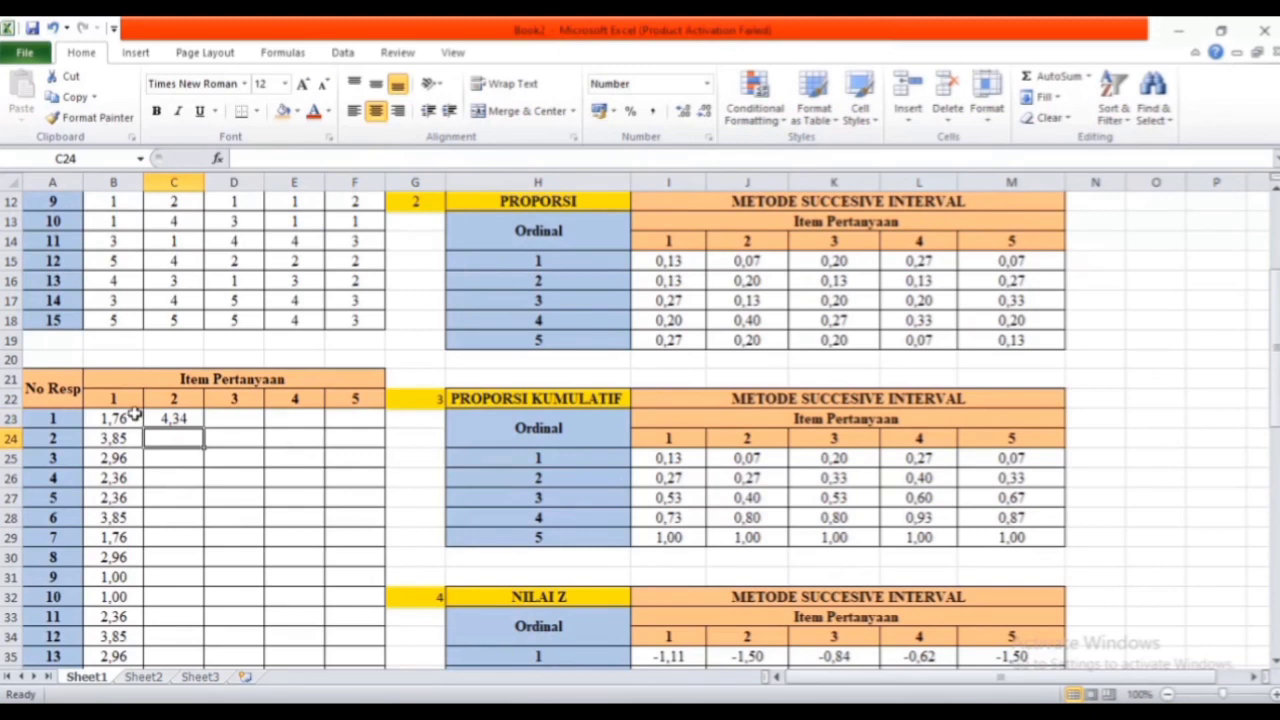
left_click(171, 418)
left_click_drag(201, 428, 193, 629)
left_click(250, 376)
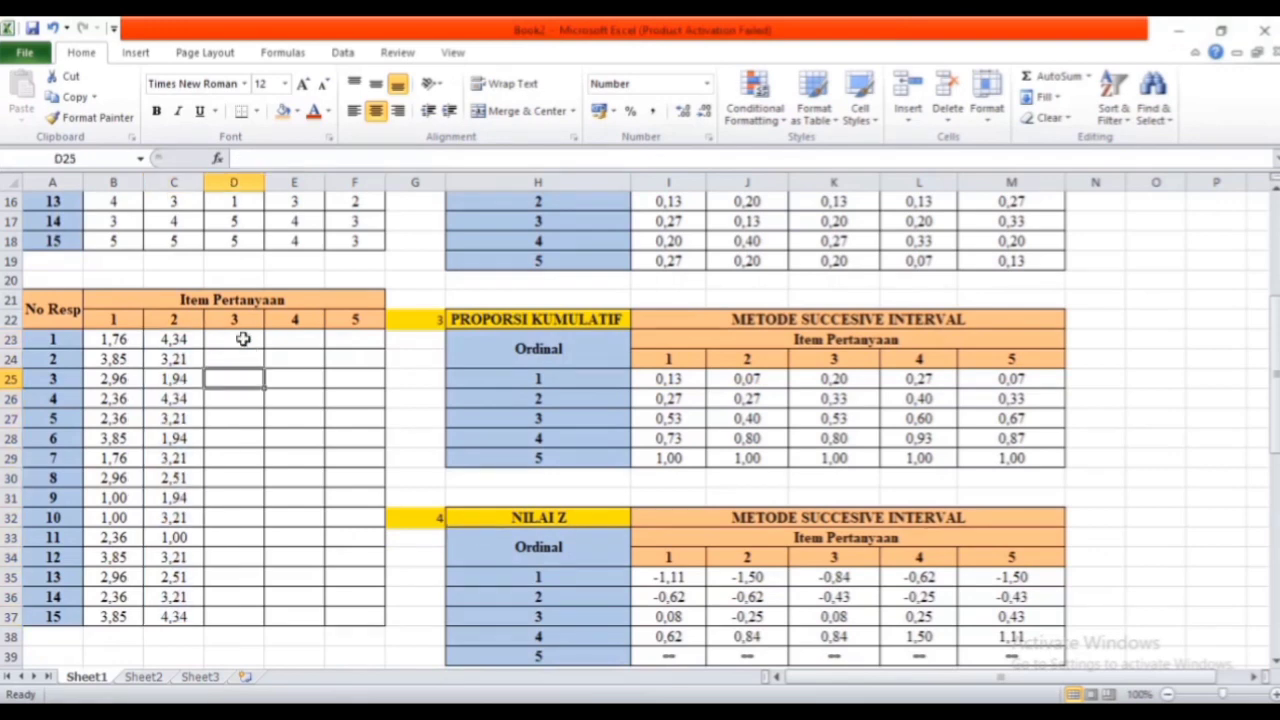
Begin a VLOOKUP formula in D23 with respondent 1's item 3 answer in D4 as the lookup value
left_click(243, 339)
type("=vloo")
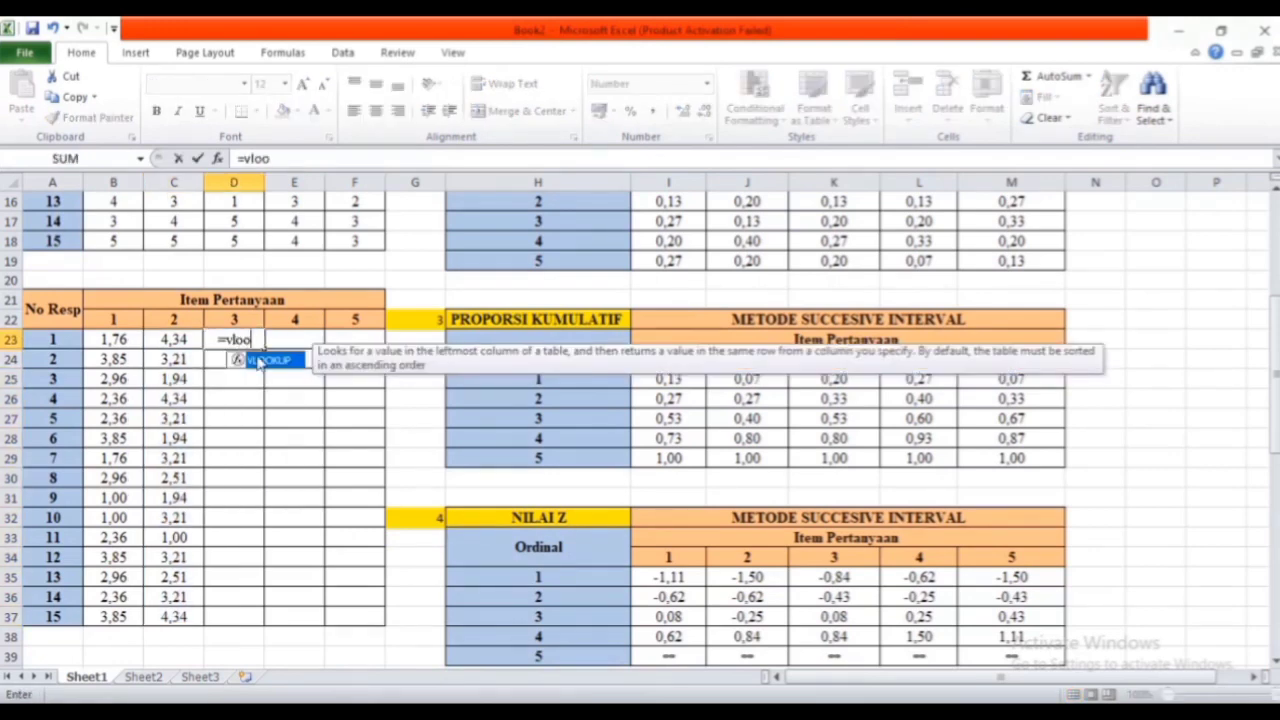
double_click(262, 360)
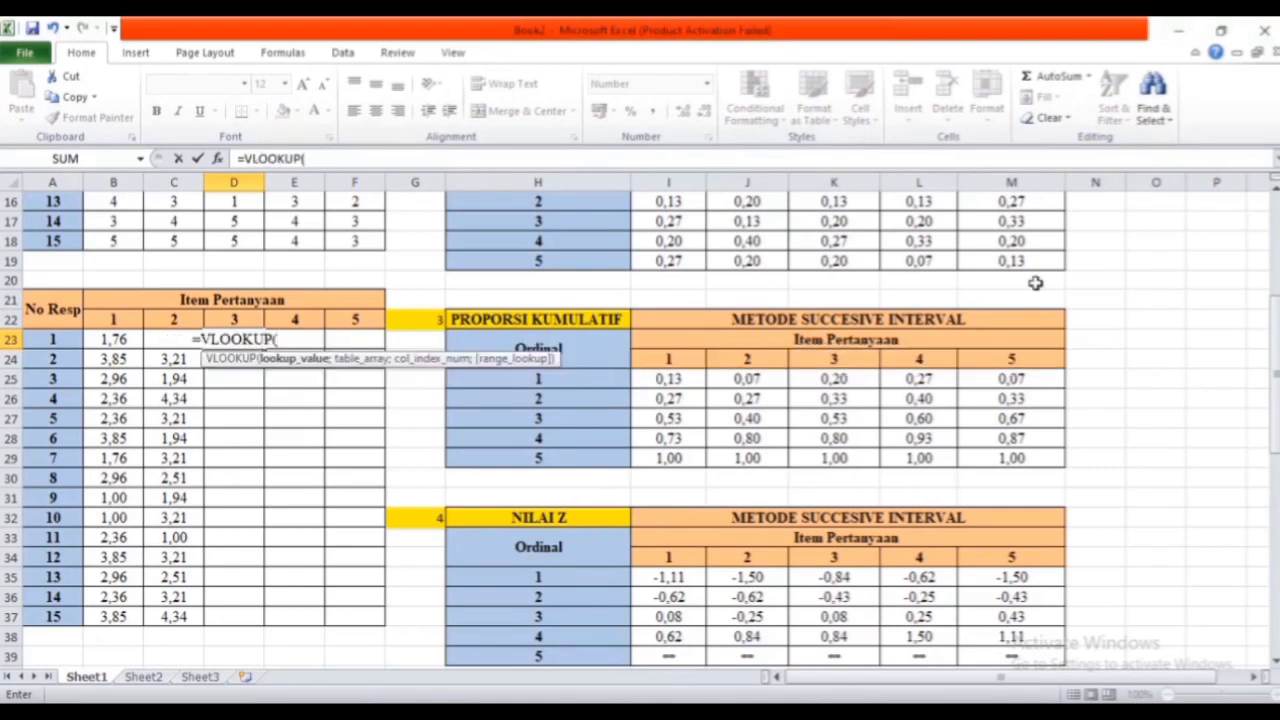
scroll(246, 251, "up", 5)
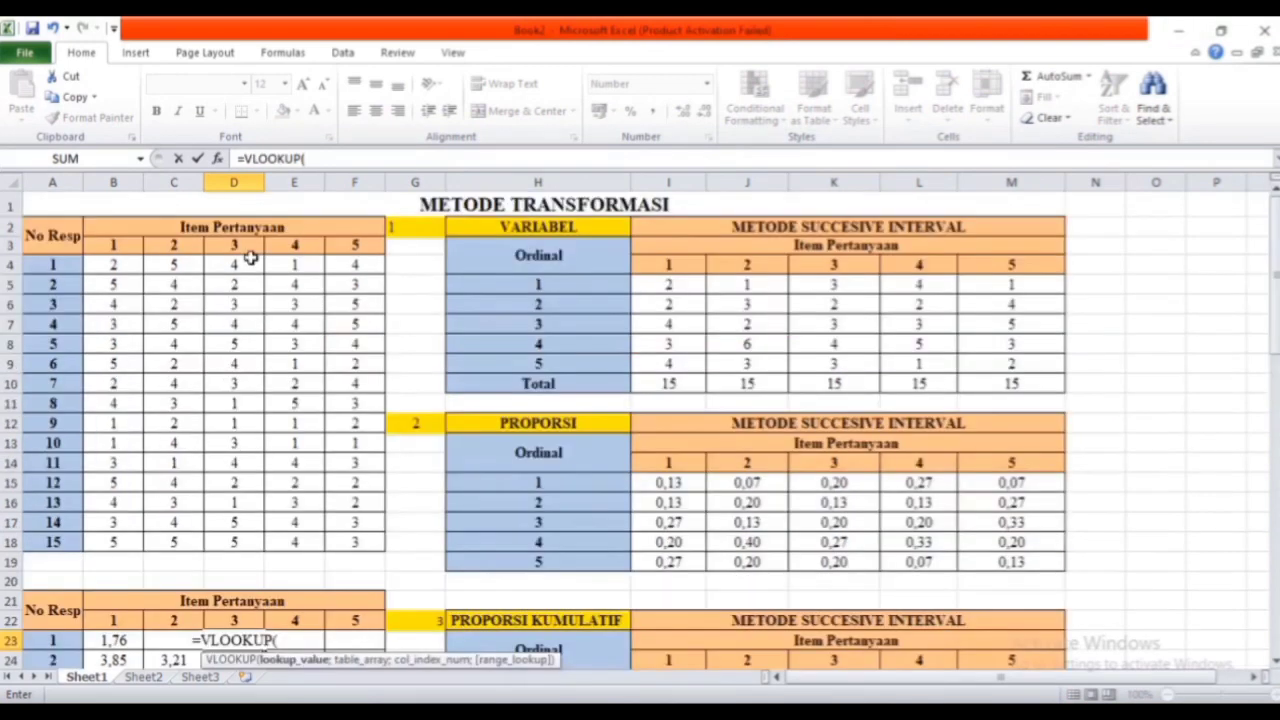
left_click(246, 262)
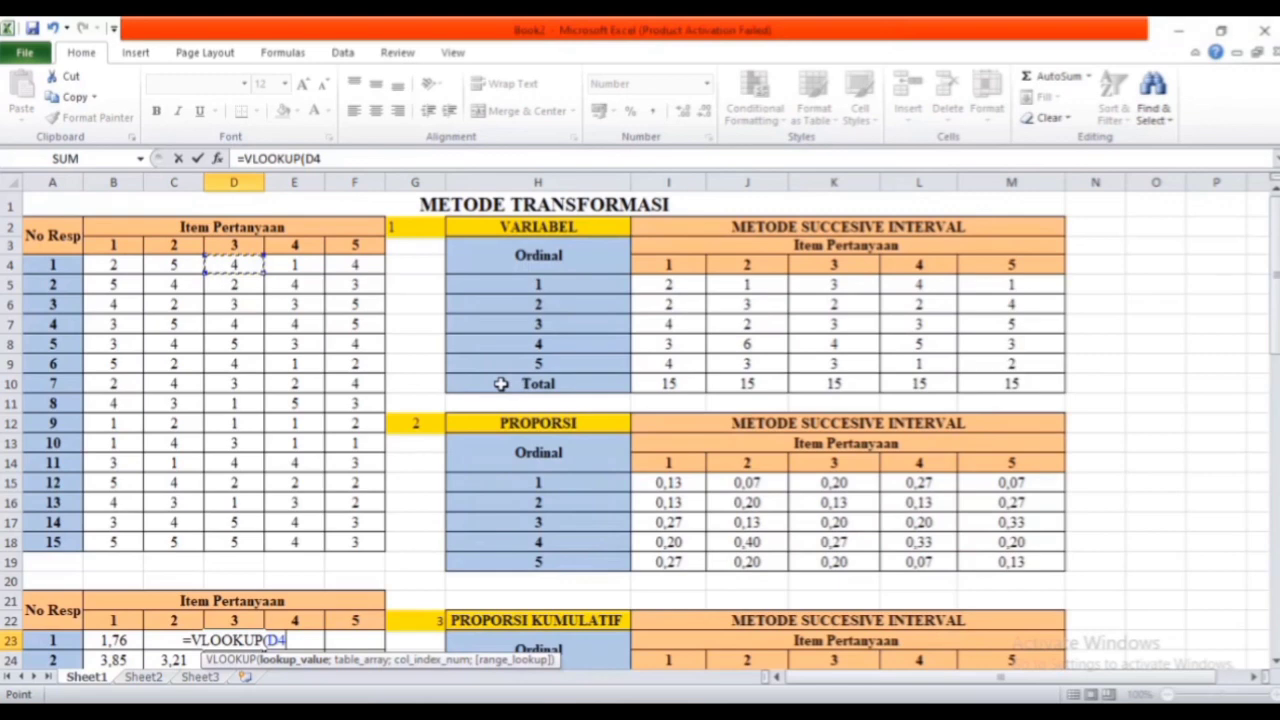
type(";")
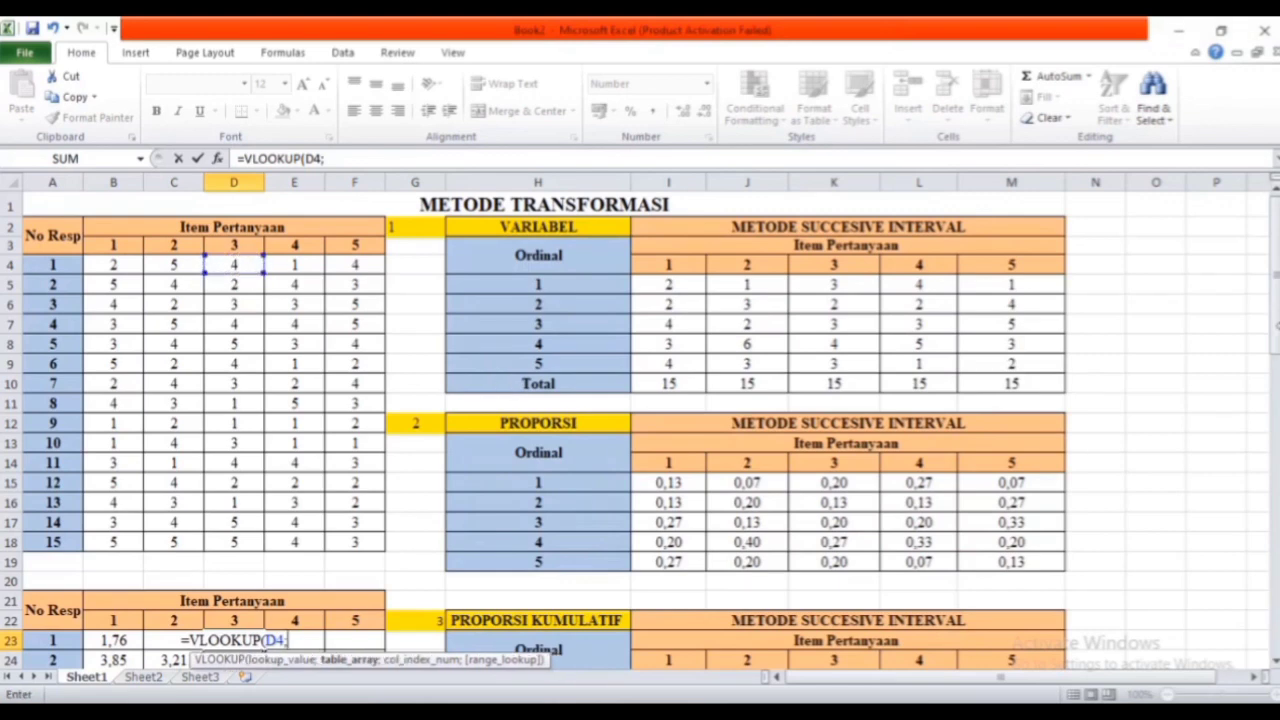
Complete the D23 formula as =VLOOKUP(D4;$H$65:$M$69;4), using the locked TRANSFORMASI table and column index 4
left_click_drag(1276, 324, 1276, 621)
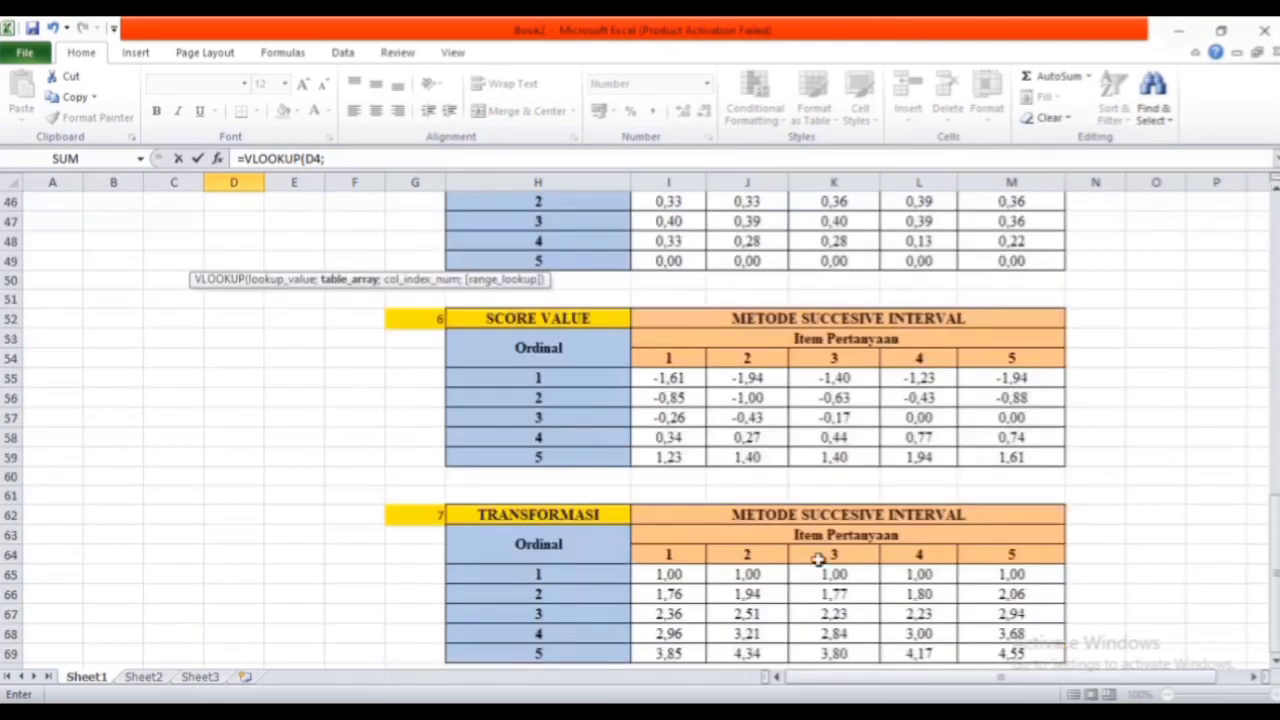
left_click(630, 580)
left_click_drag(630, 580, 1016, 668)
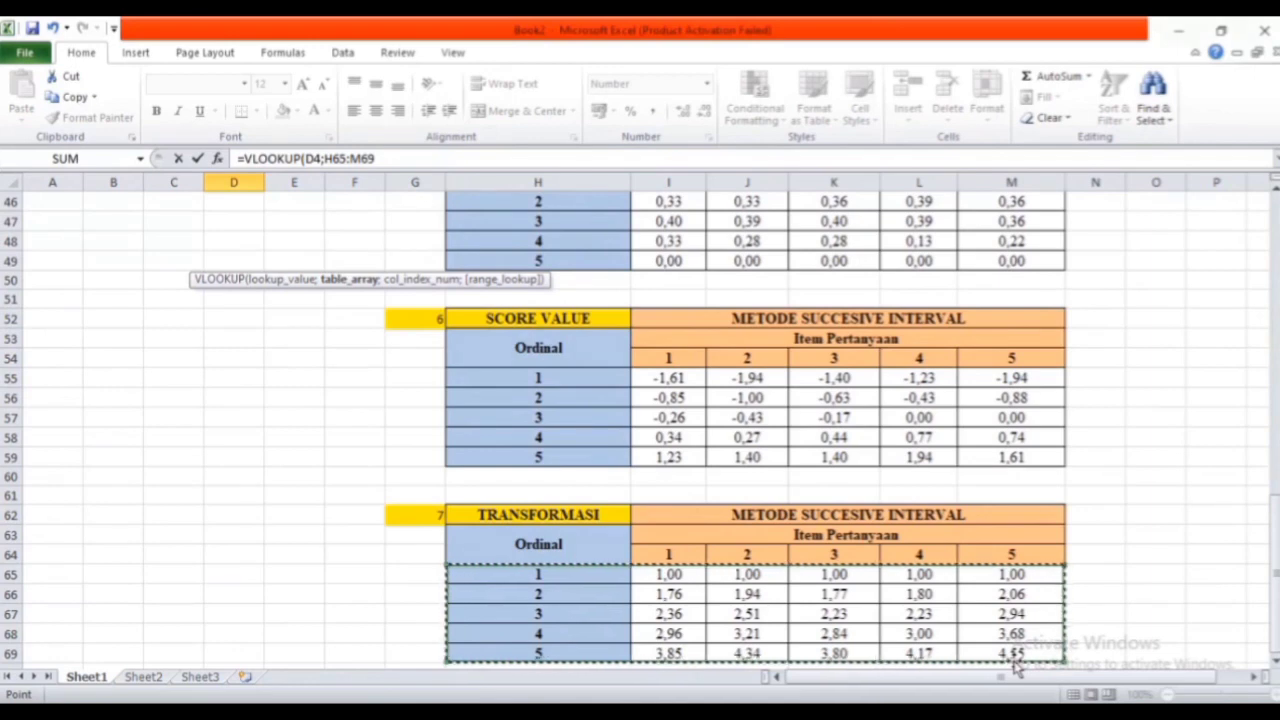
key("F4")
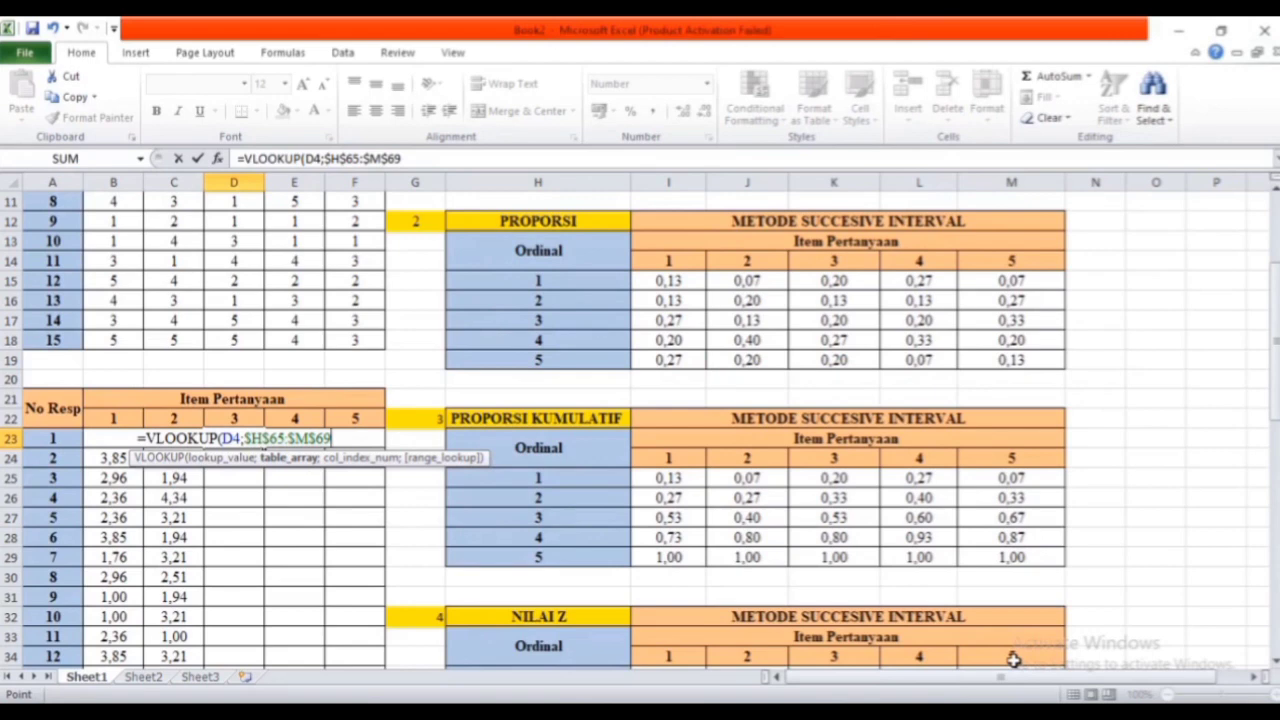
type(";")
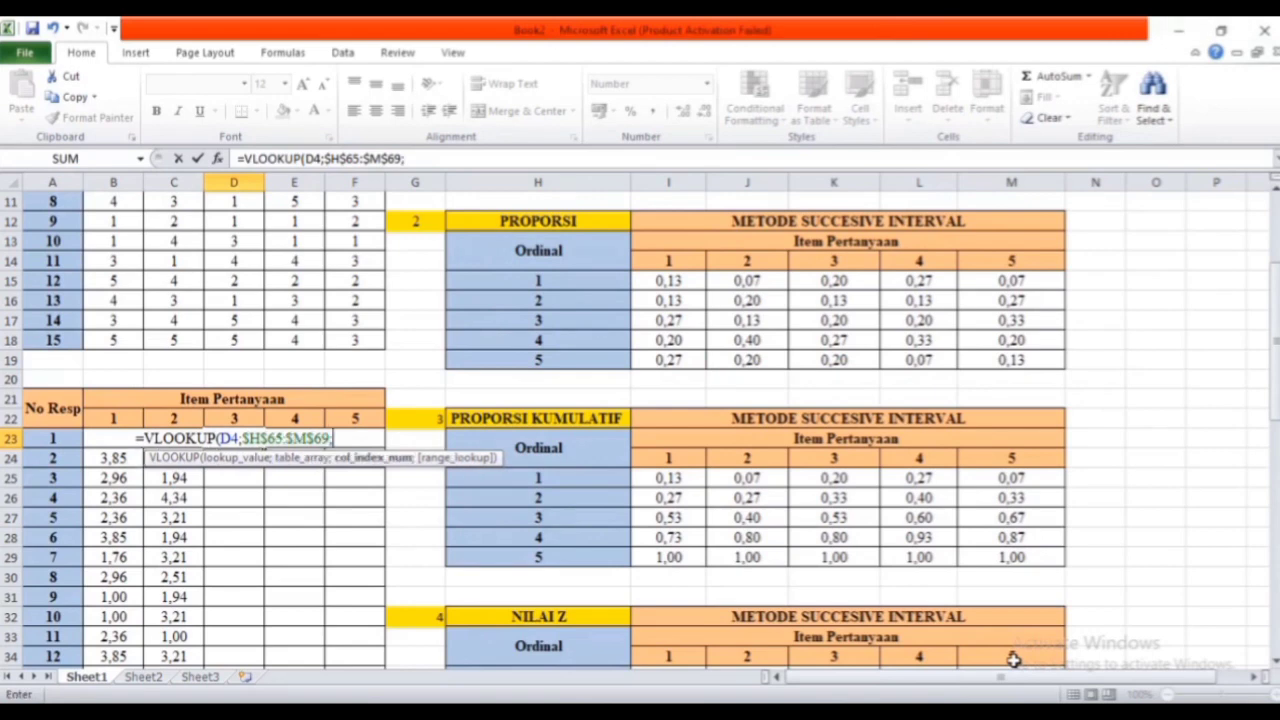
type("4)")
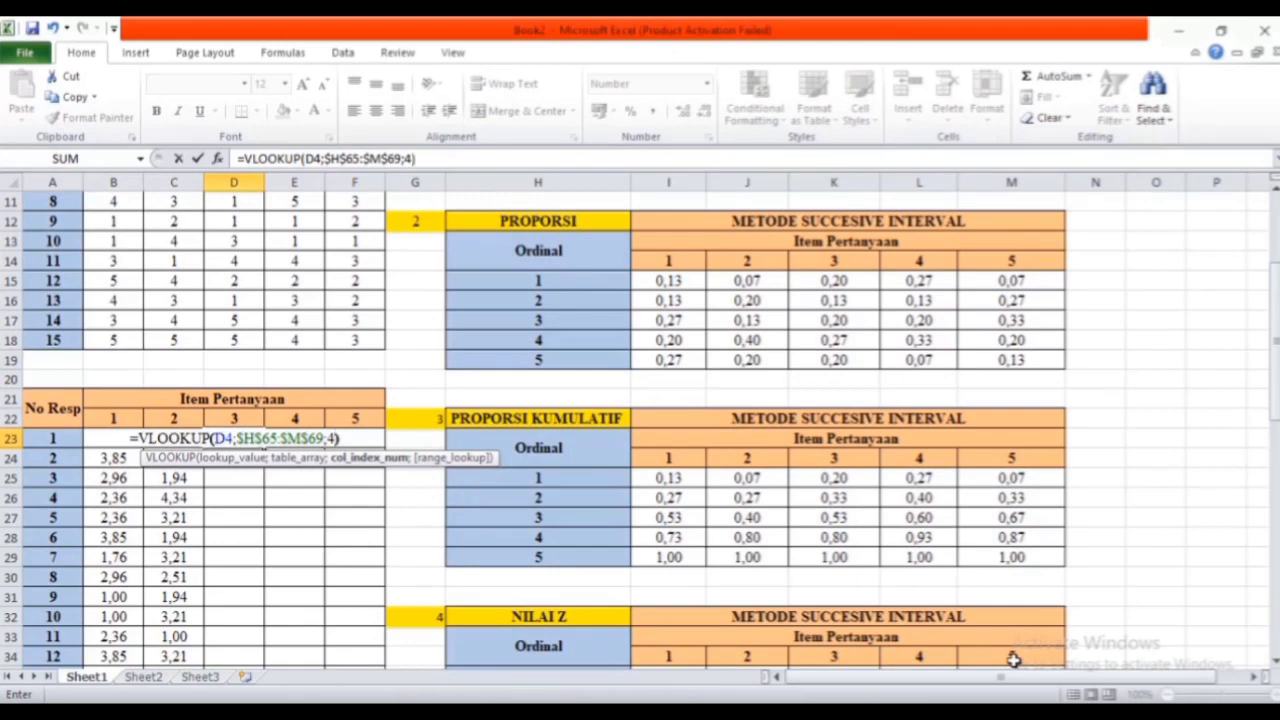
key("Return")
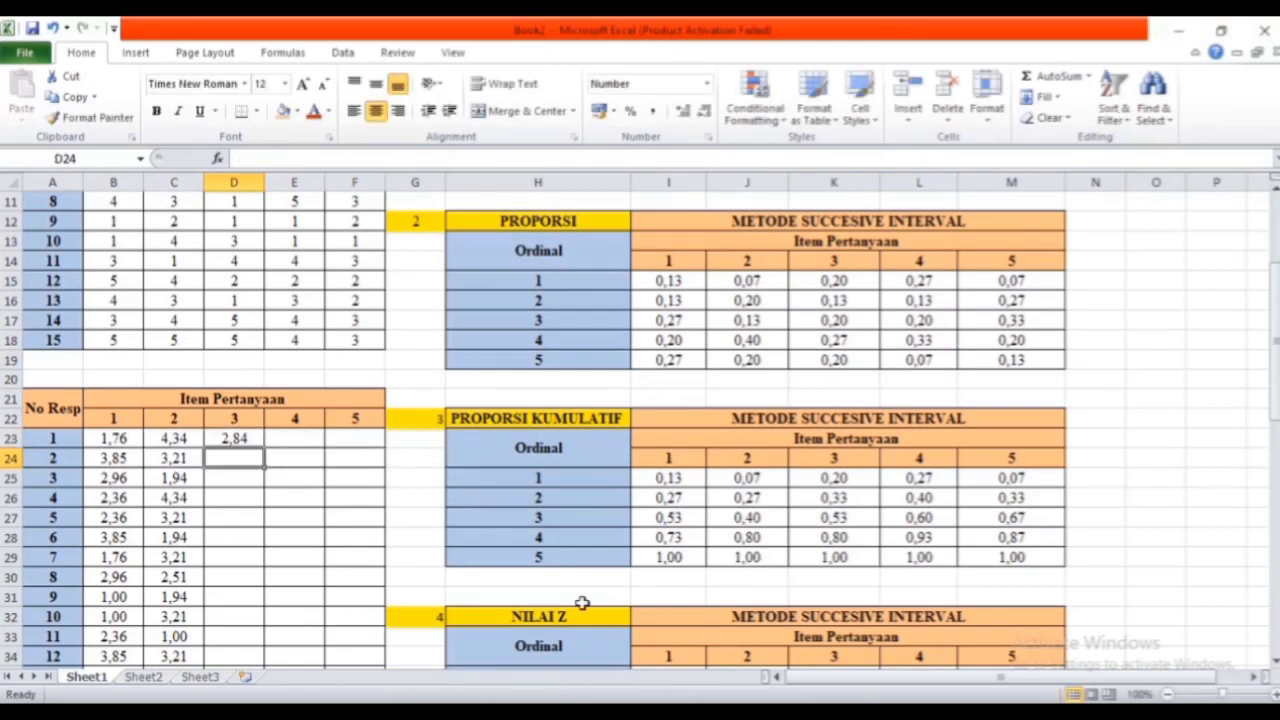
Begin a VLOOKUP formula in E23 with respondent 1's item 4 answer in E4 as the lookup value
left_click(283, 438)
type("=v")
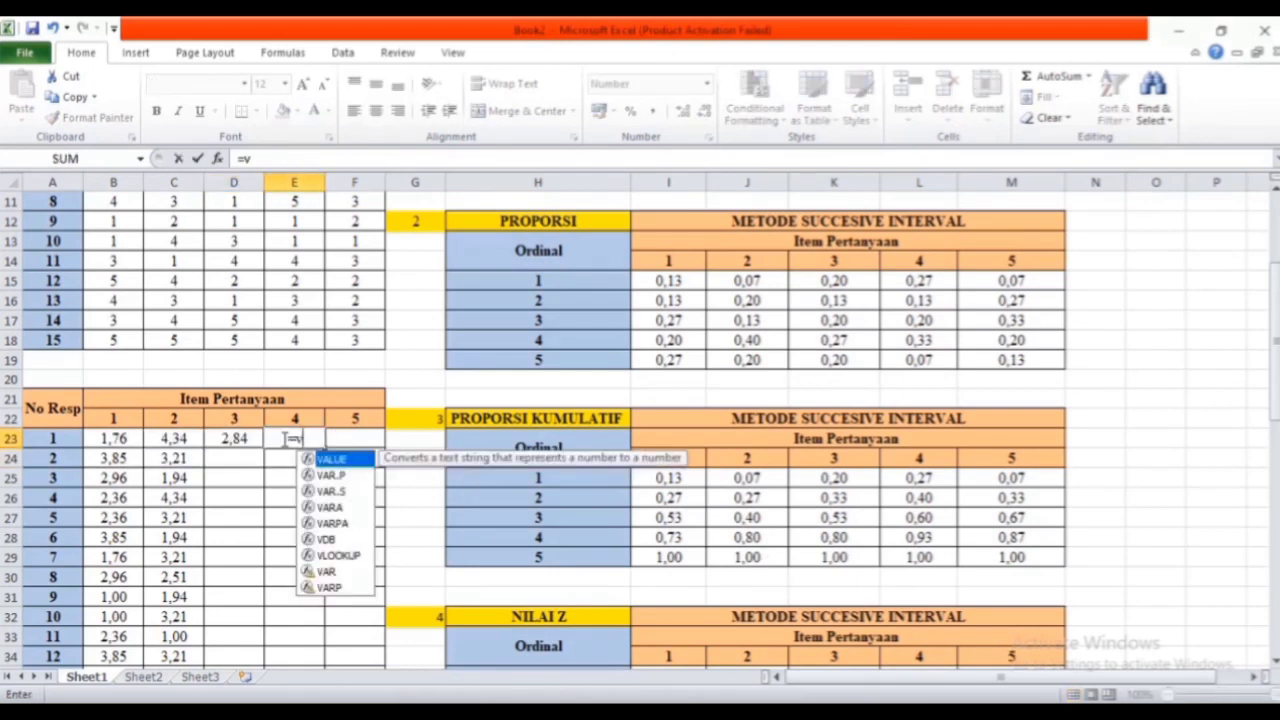
type("look")
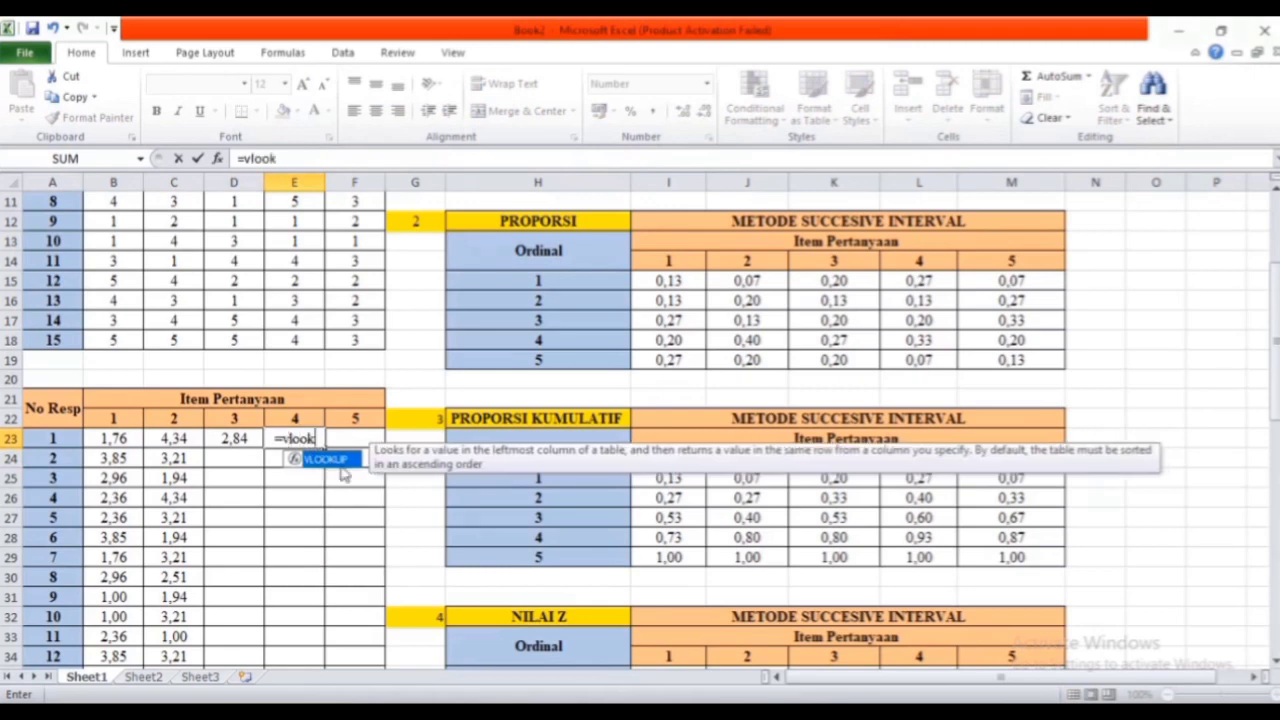
double_click(330, 460)
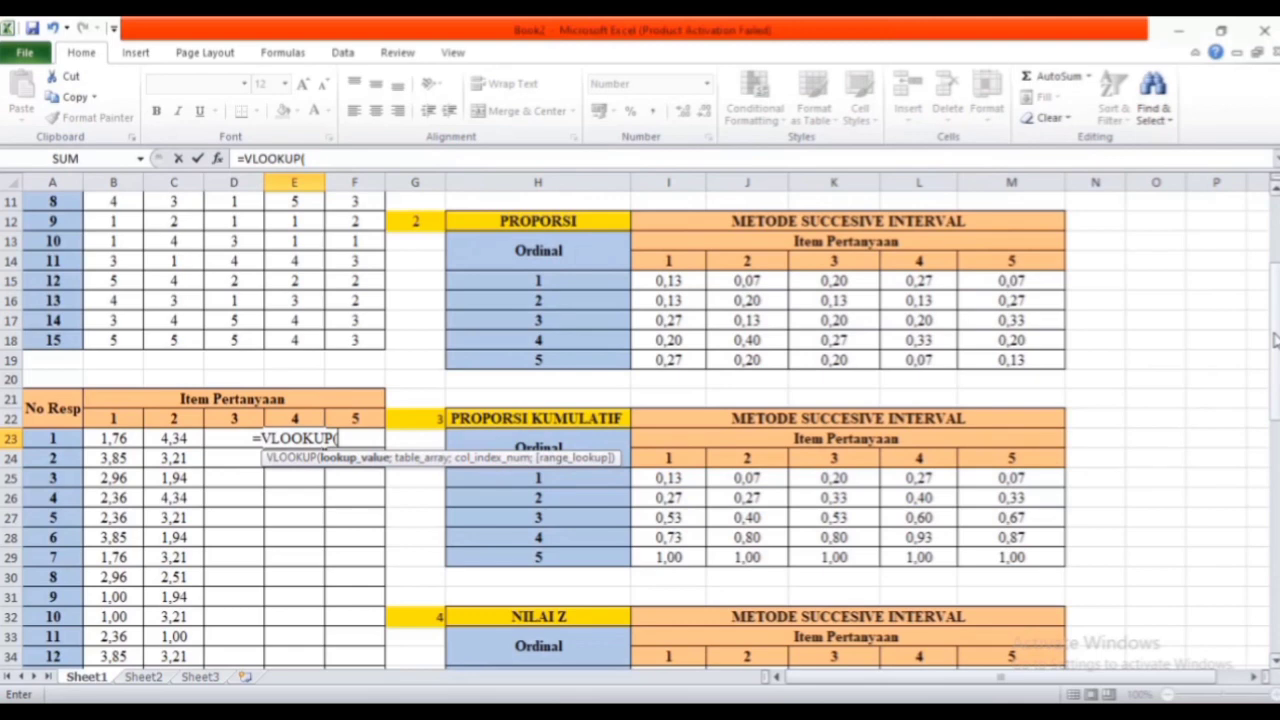
scroll(1275, 340, "up", 3)
left_click(312, 237)
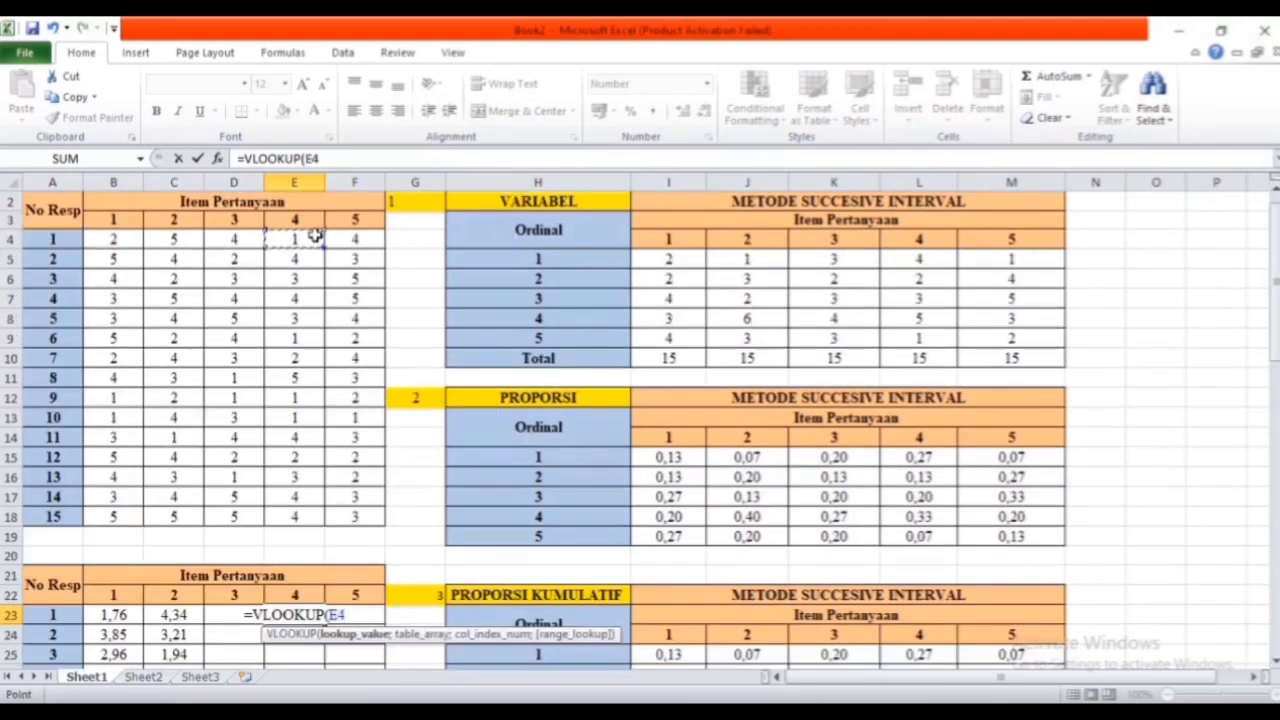
type(";")
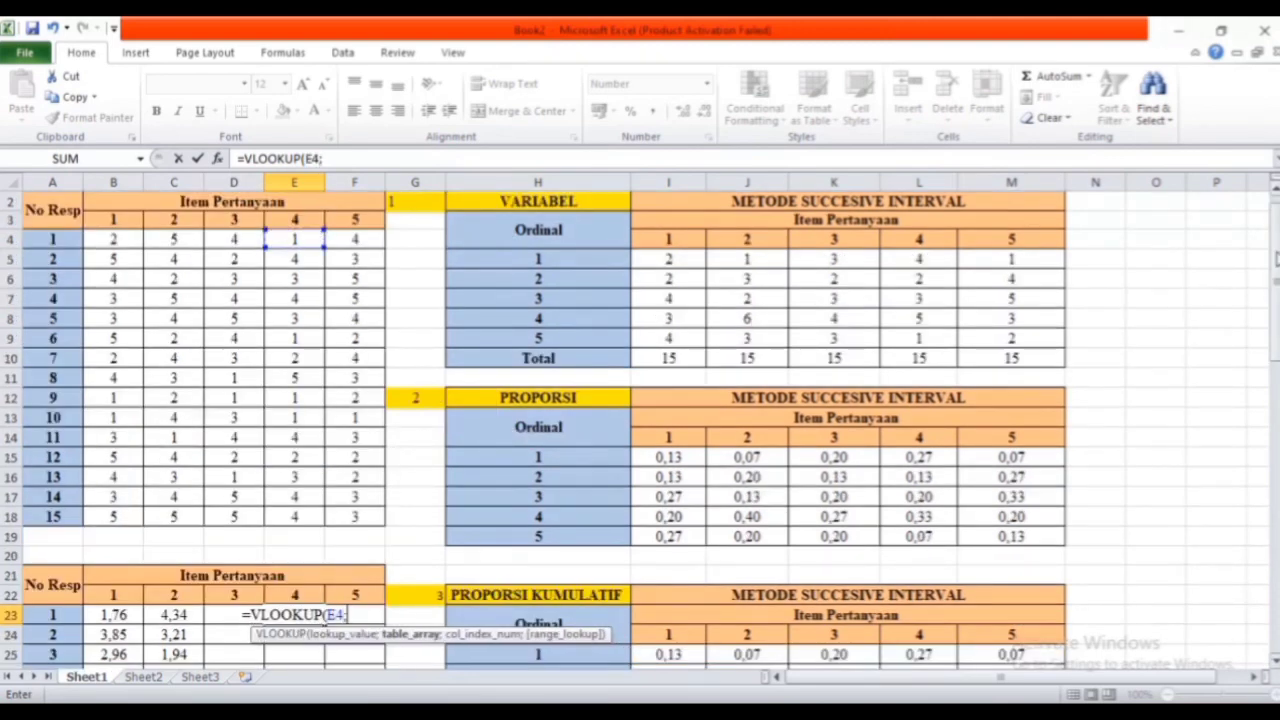
Complete the E23 formula as =VLOOKUP(E4;$H$65:$M$69;5), using the locked TRANSFORMASI table and column index 5
scroll(680, 592, "down", 15)
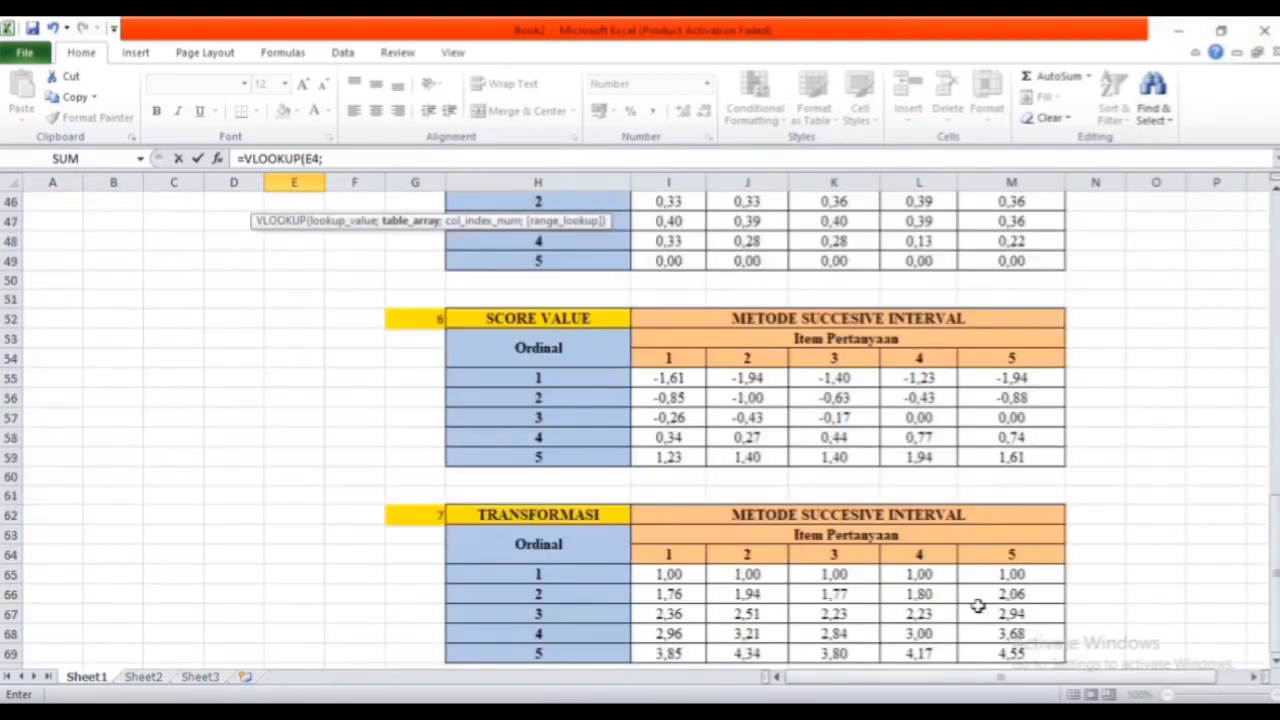
left_click(532, 573)
left_click_drag(683, 613, 1022, 651)
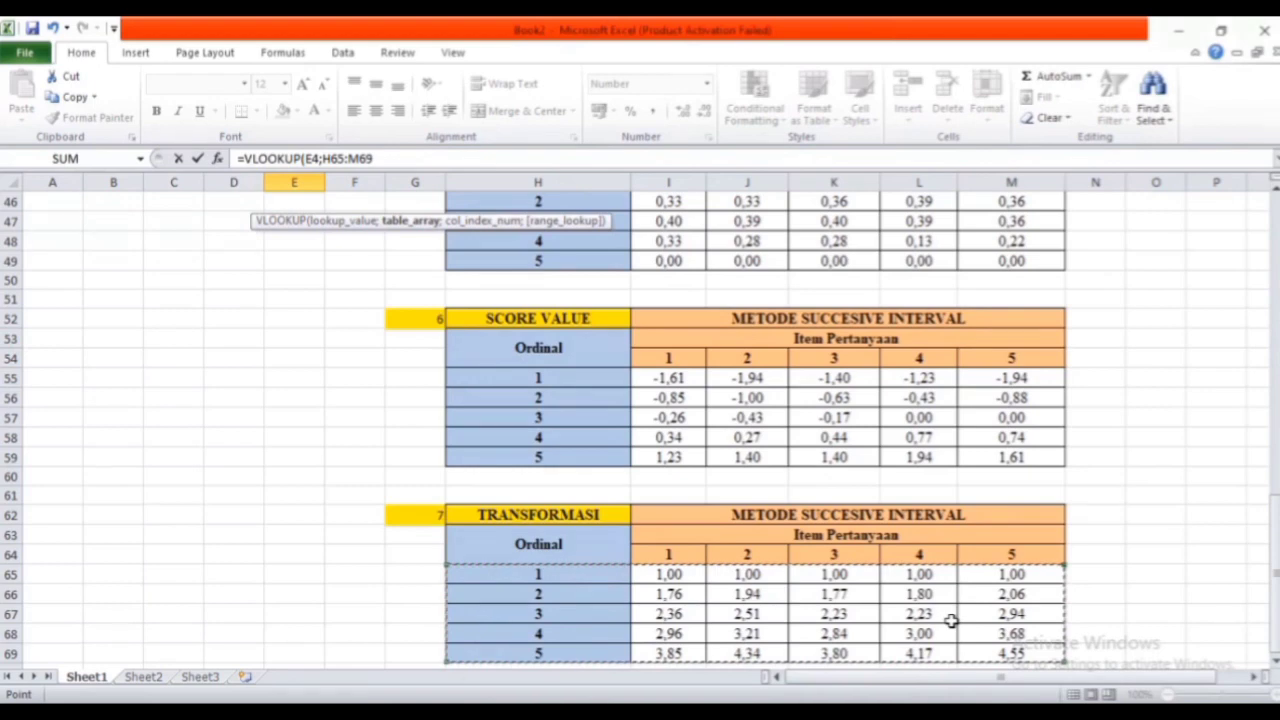
key("F4")
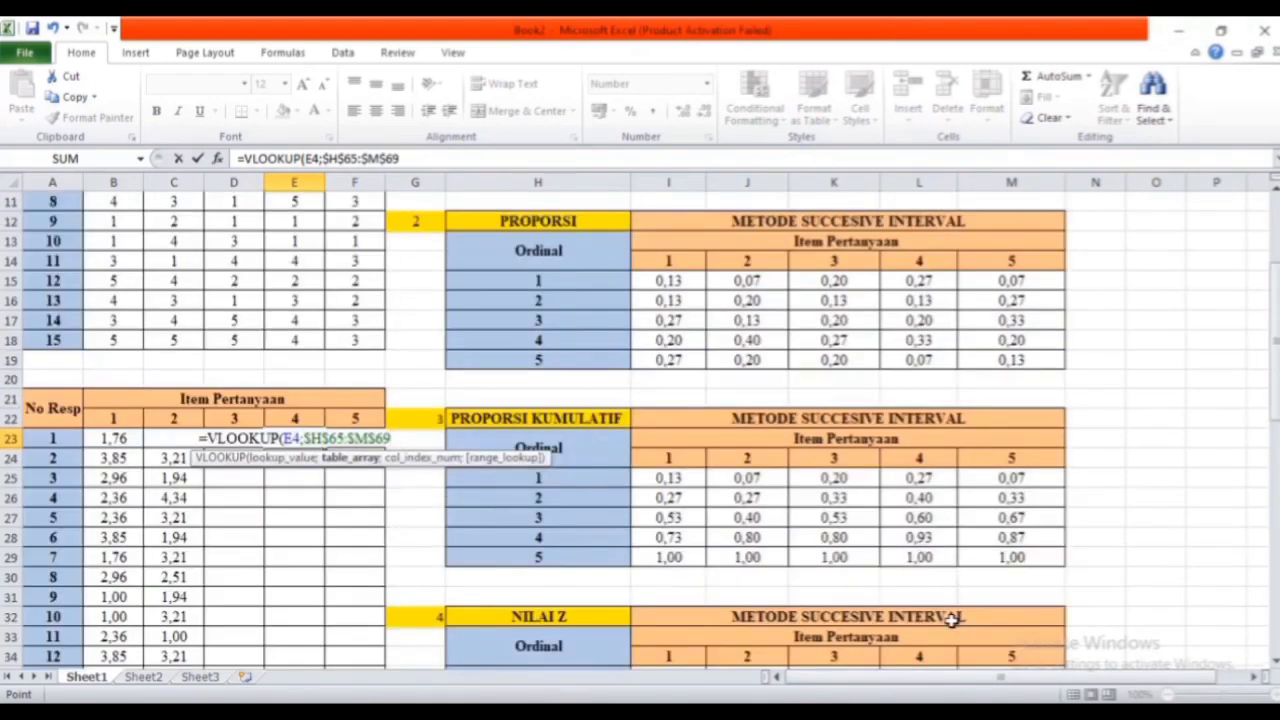
type(";")
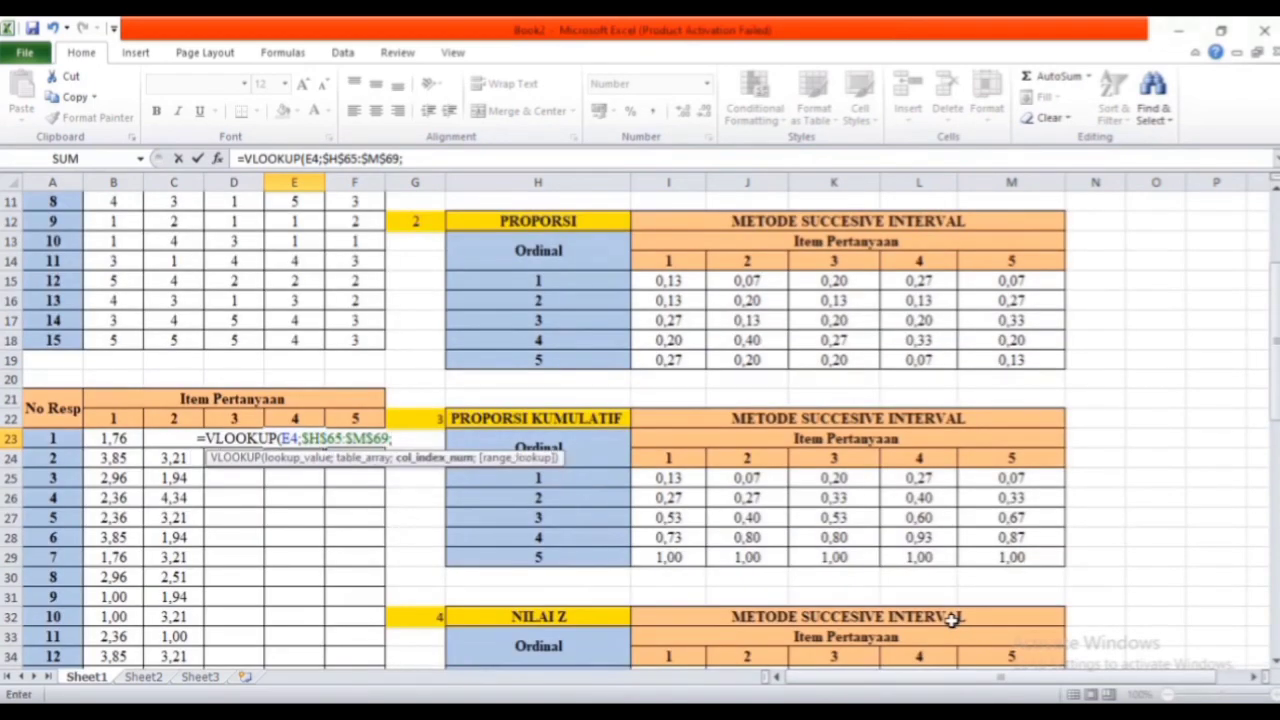
type("5")
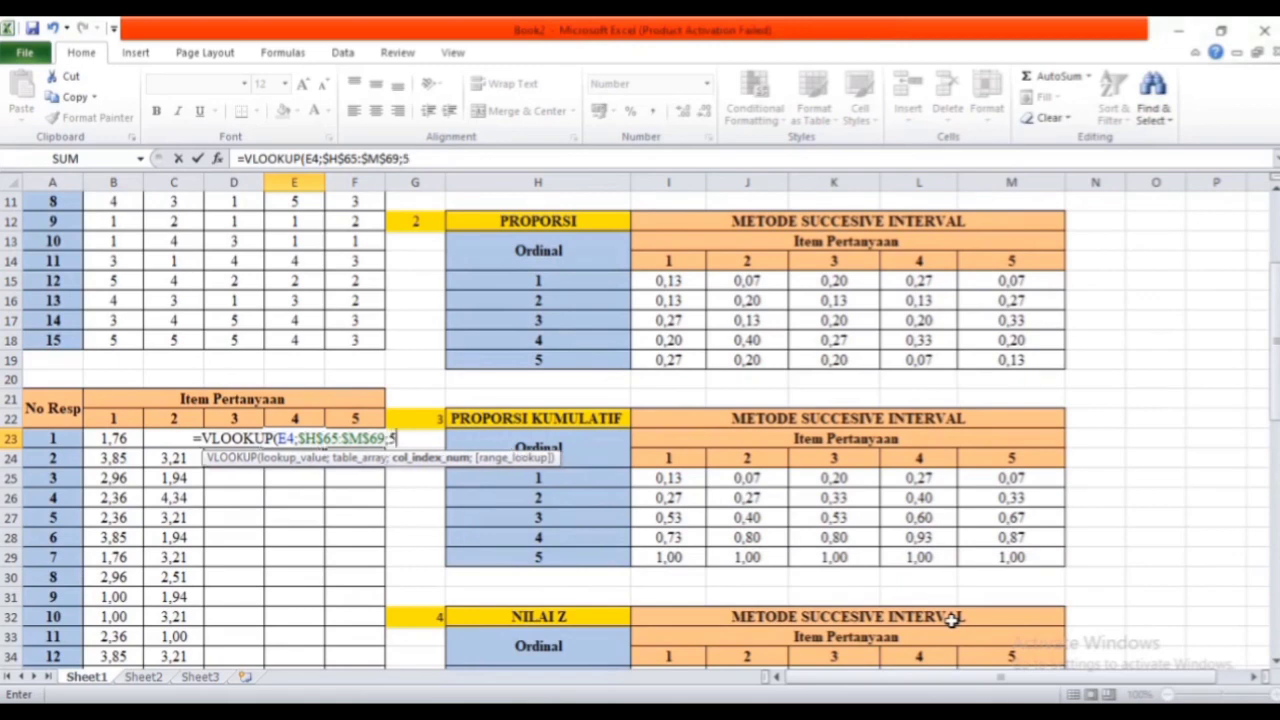
type(")")
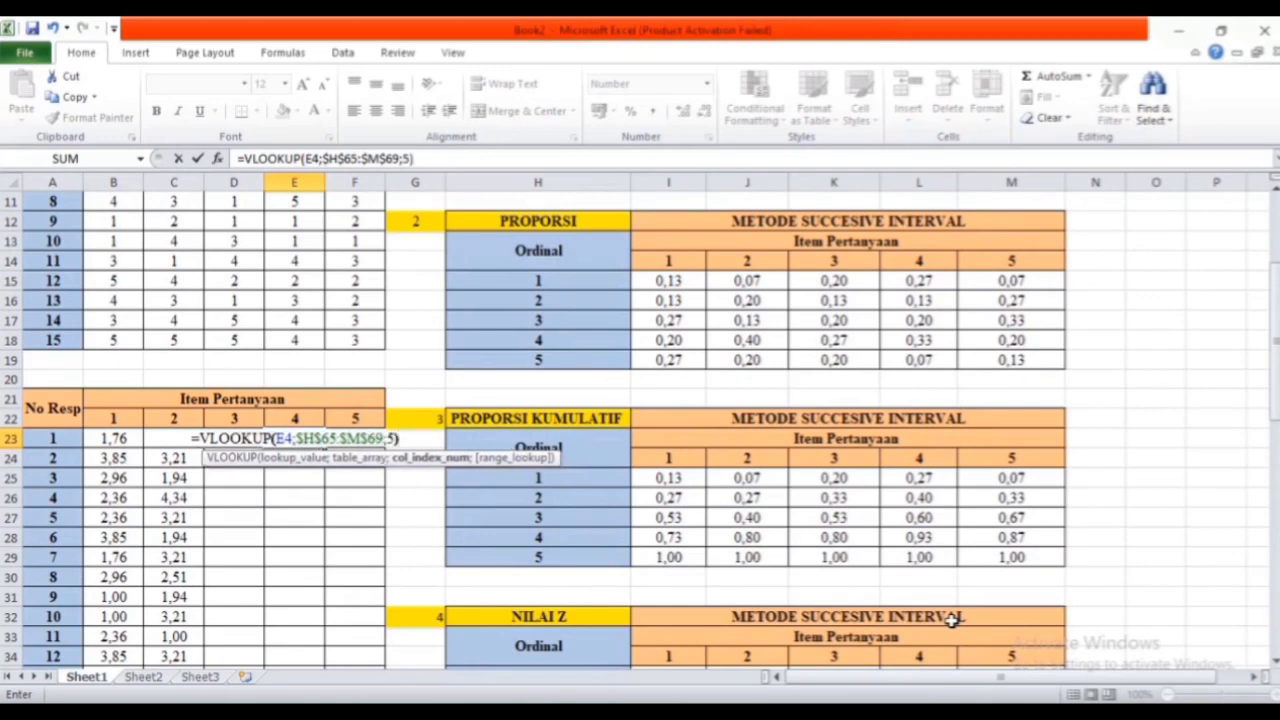
key("Return")
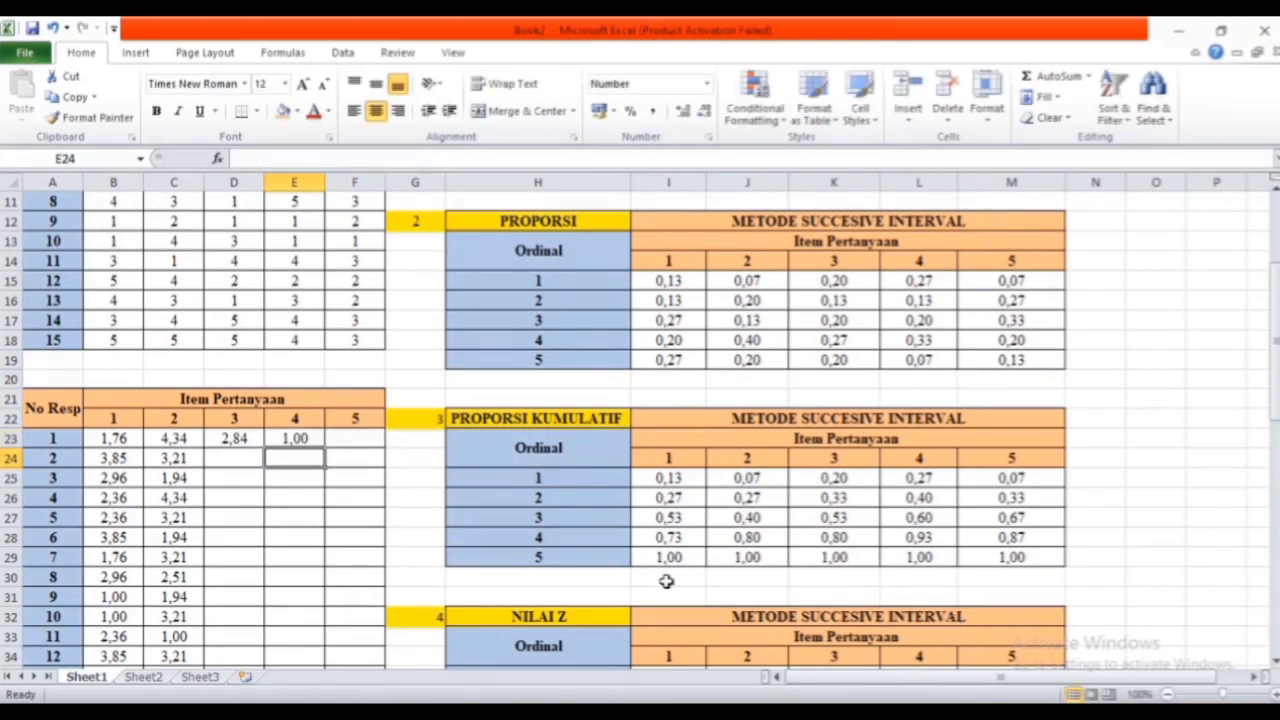
Begin a VLOOKUP formula in F23 with respondent 1's item 5 answer in F4 as the lookup value
left_click(336, 437)
type("=")
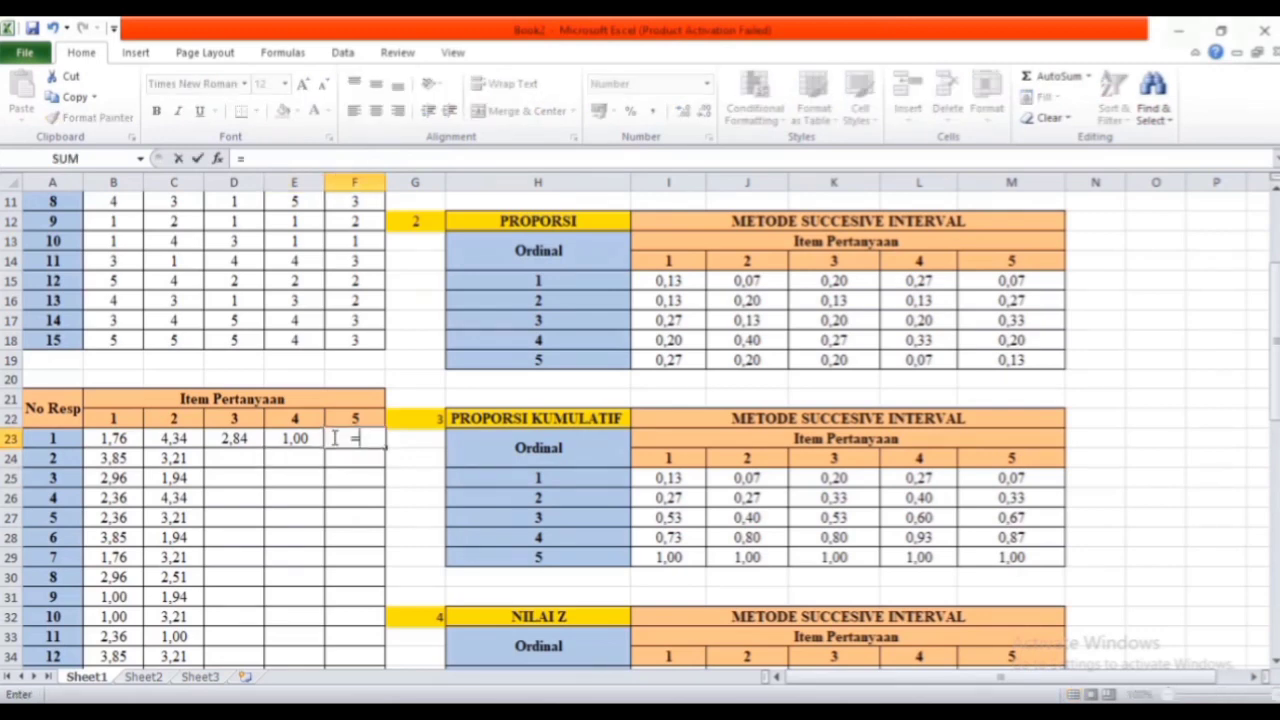
type("vlook")
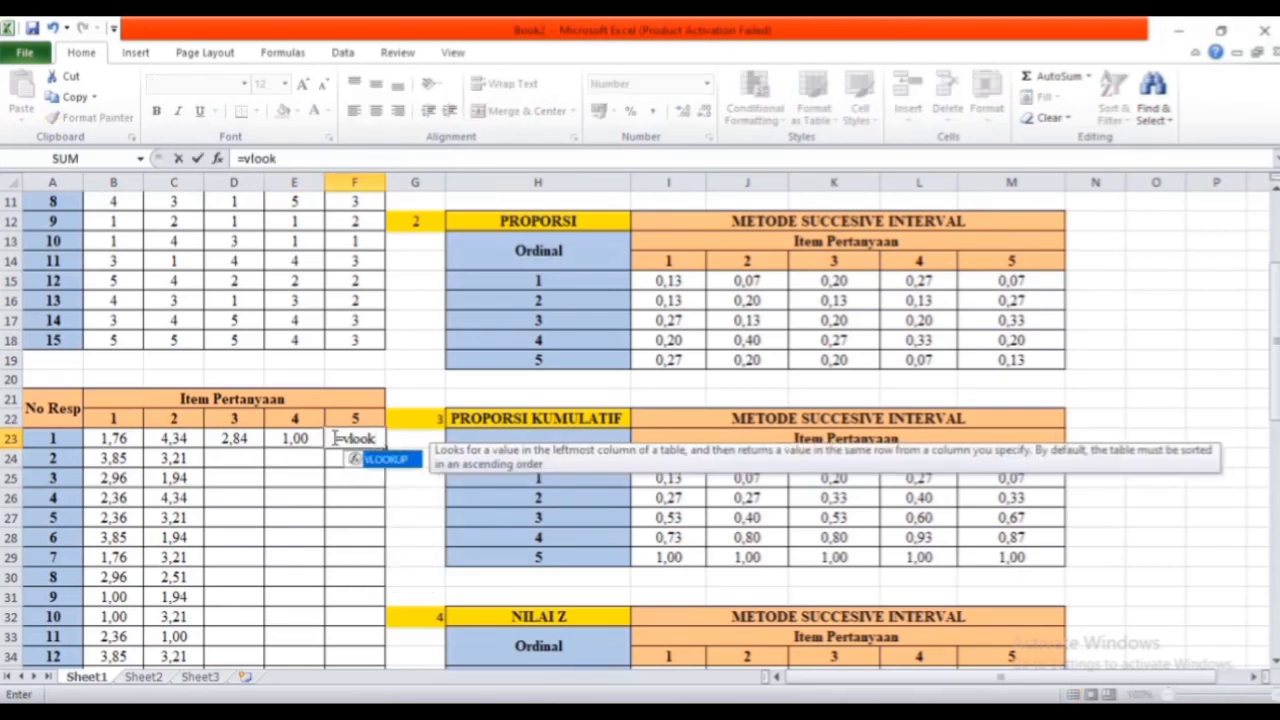
type("up")
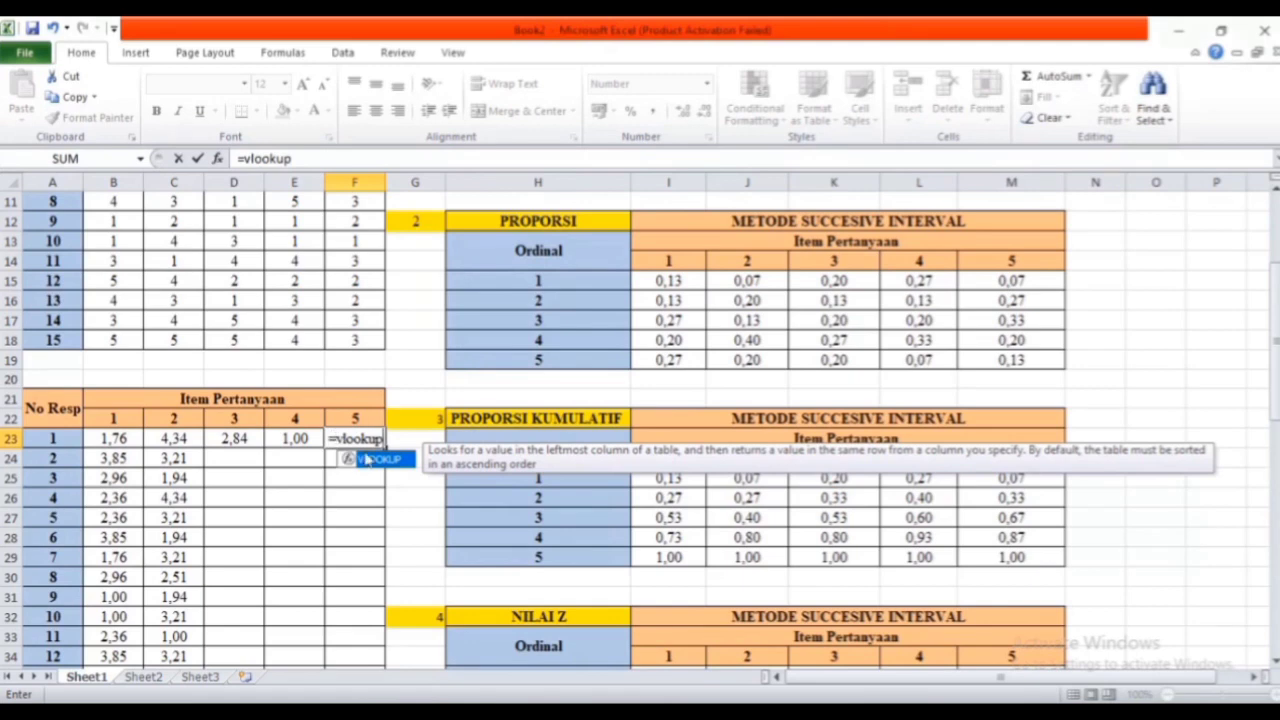
double_click(366, 459)
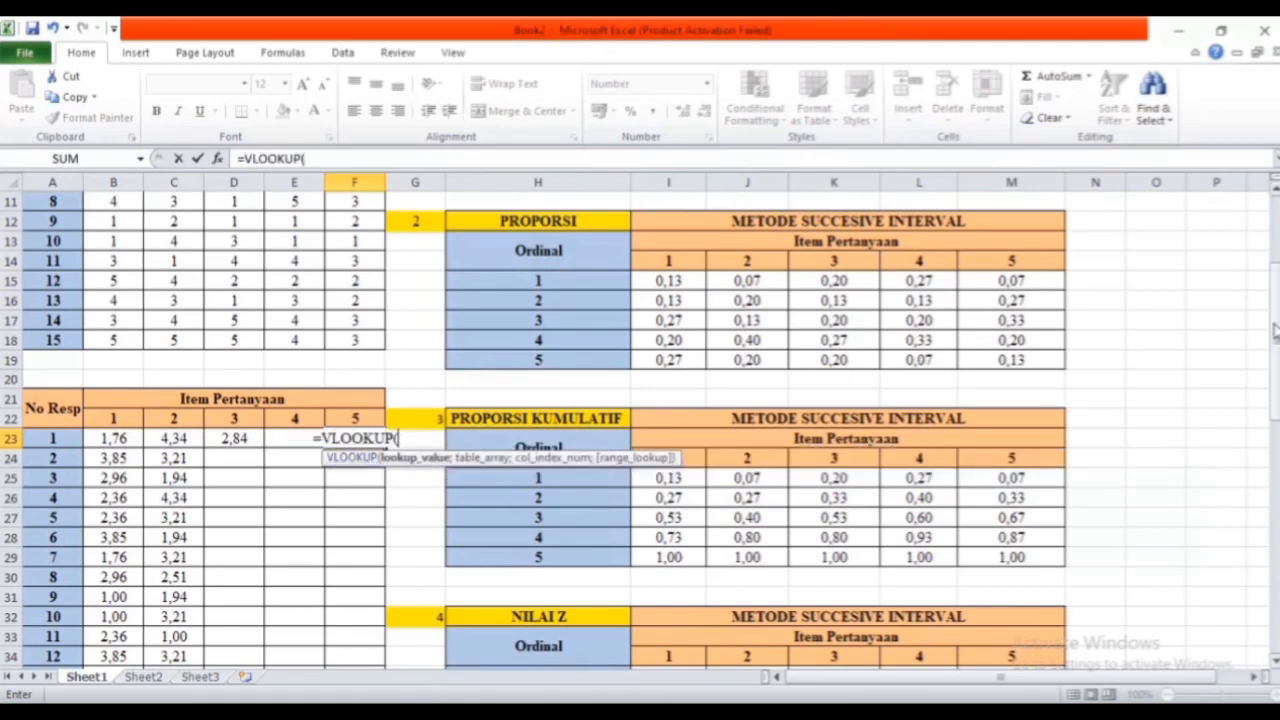
scroll(1276, 330, "up", 4)
left_click(370, 265)
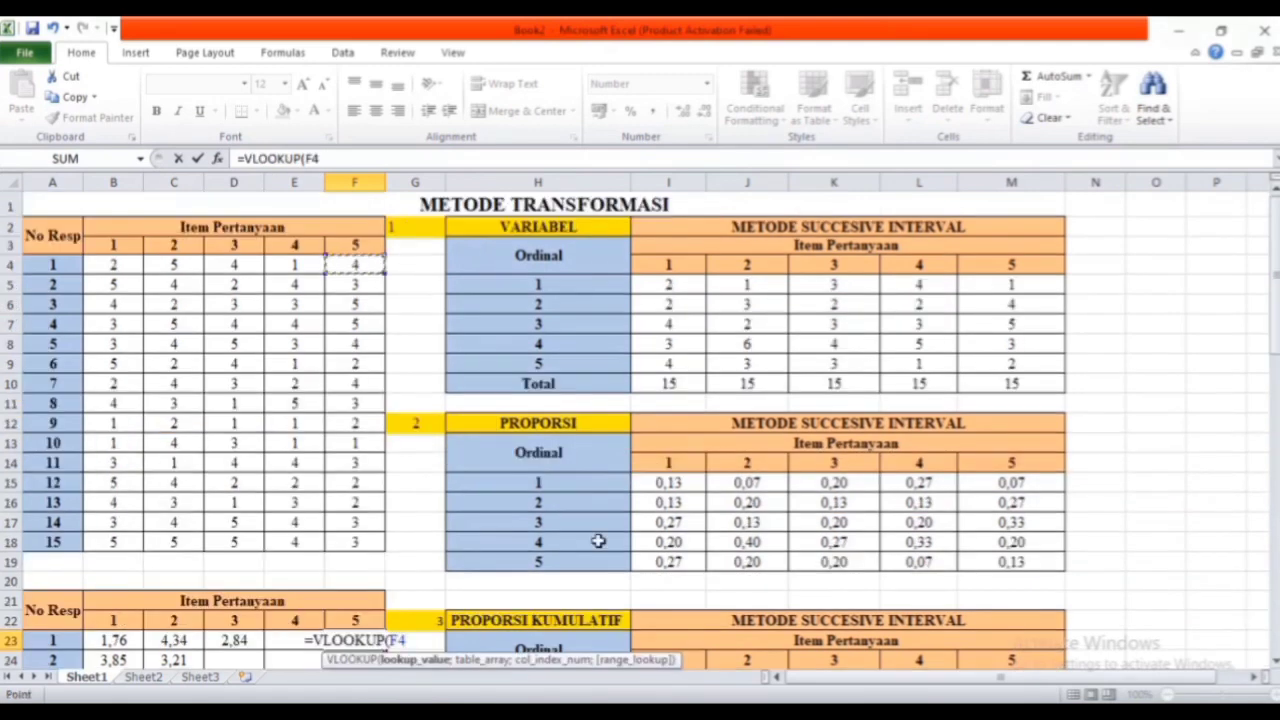
type(";")
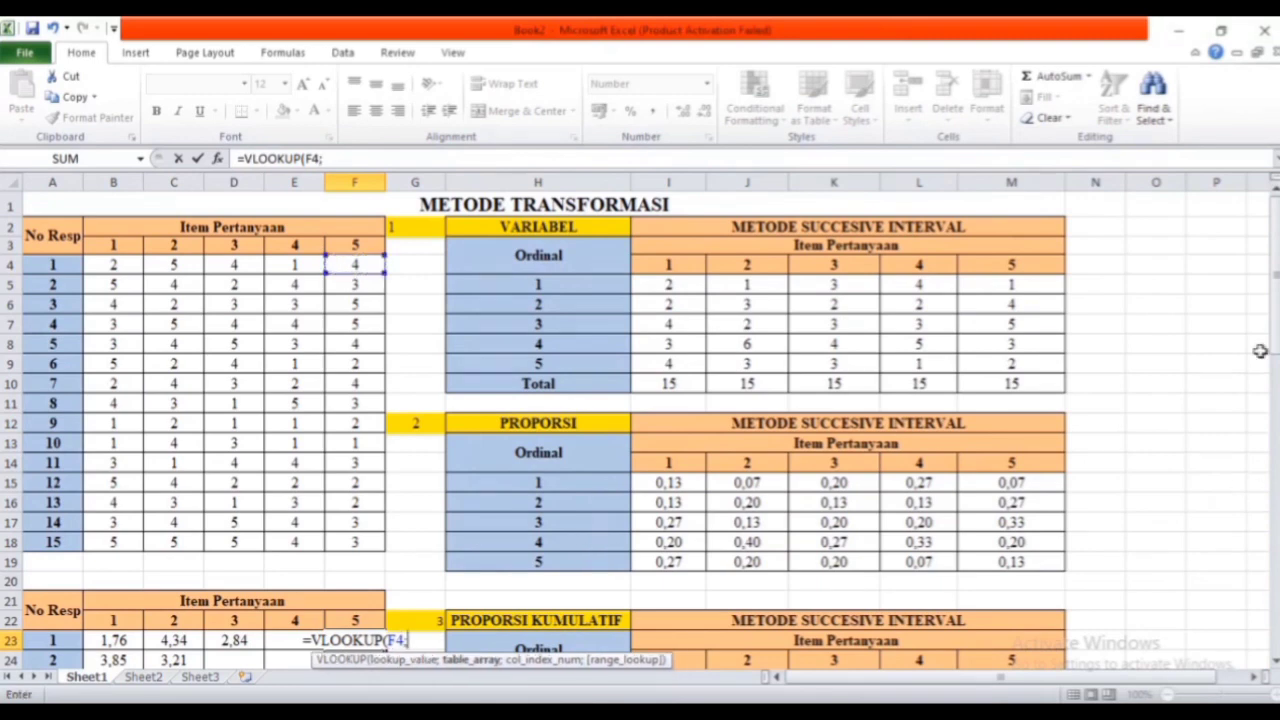
Add the TRANSFORMASI table H65:M69 to the F23 formula as the table array, locked as $H$65:$M$69
left_click_drag(1276, 297, 1276, 300)
left_click_drag(557, 575, 1009, 663)
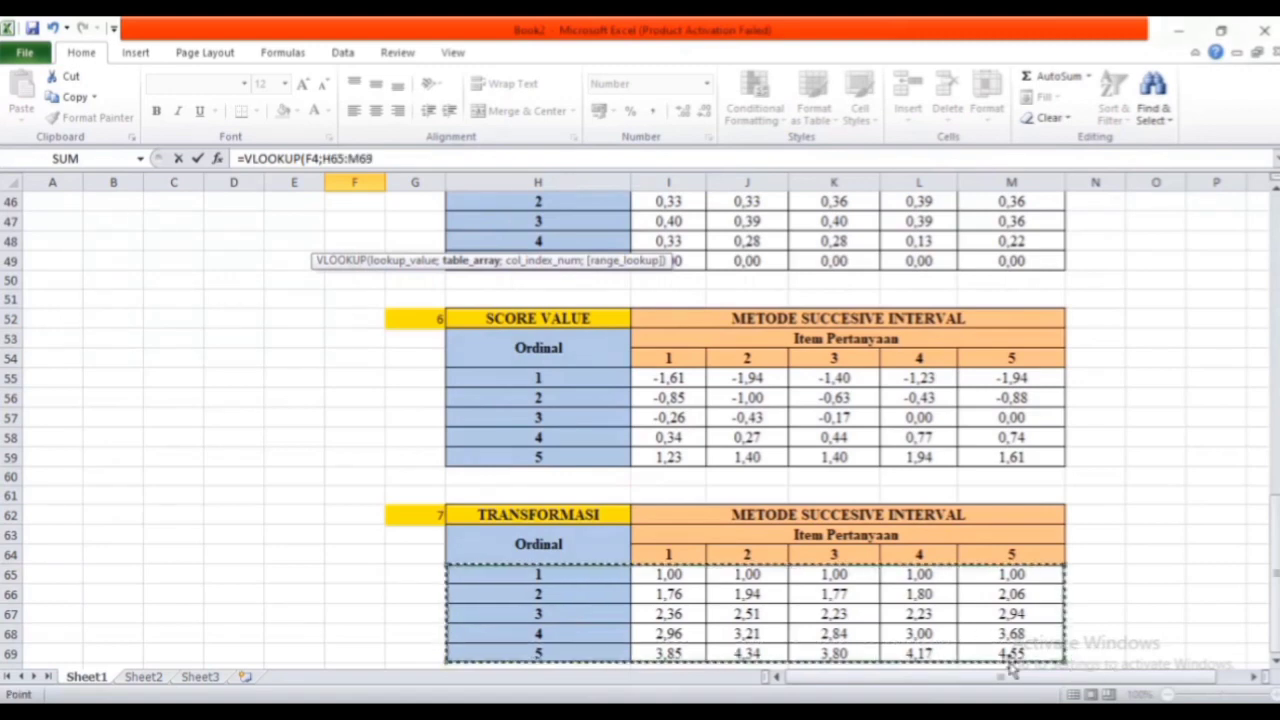
key("F4")
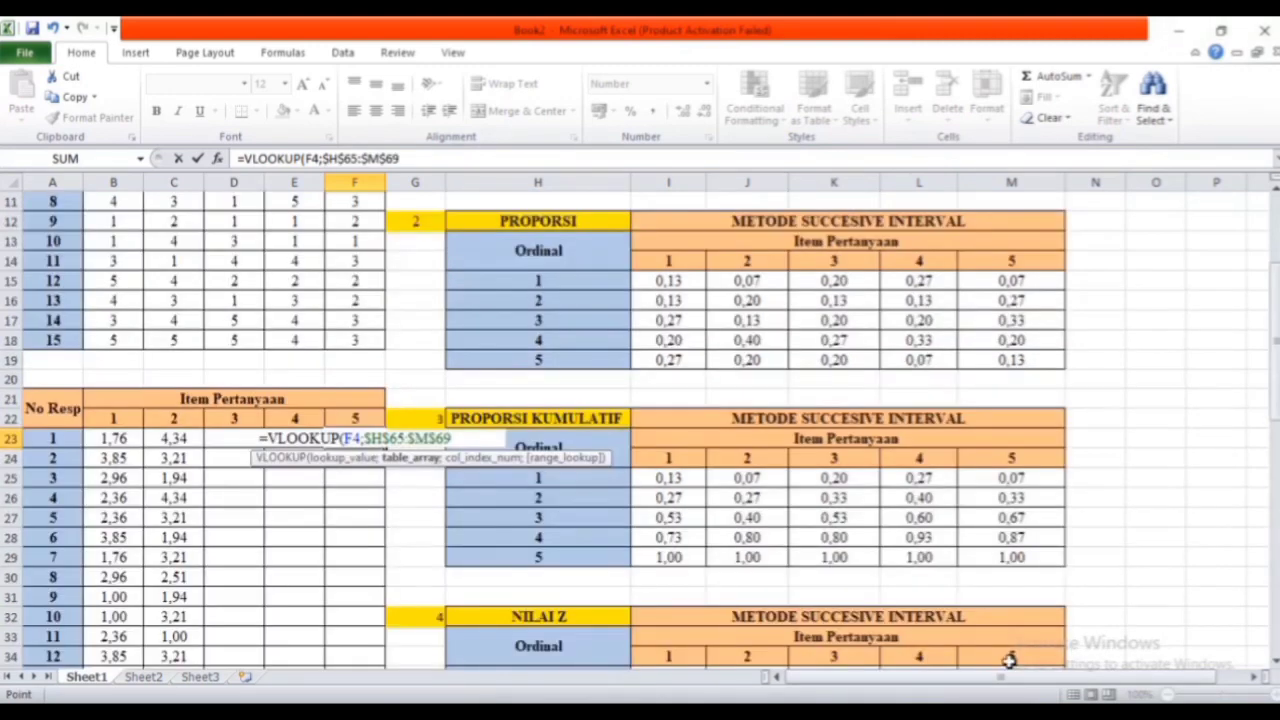
type(";")
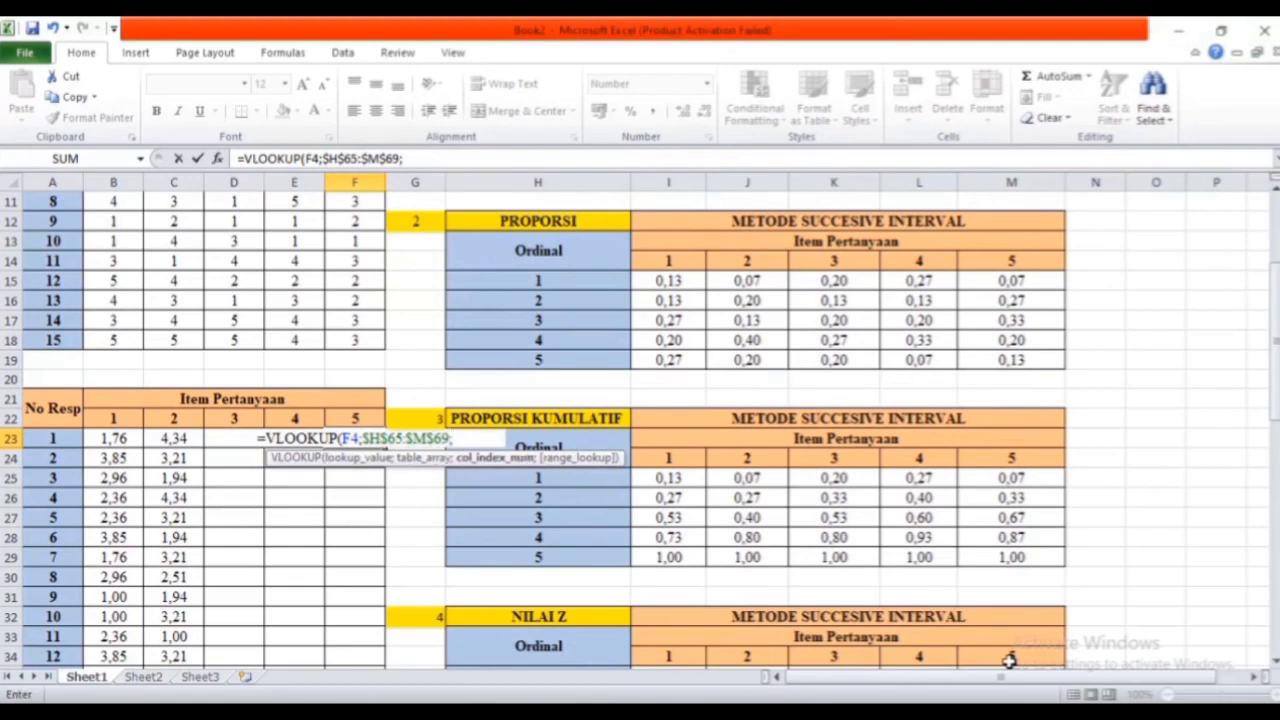
Complete the F23 formula as =VLOOKUP(F4;$H$65:$M$69;6), using column index 6
type("6")
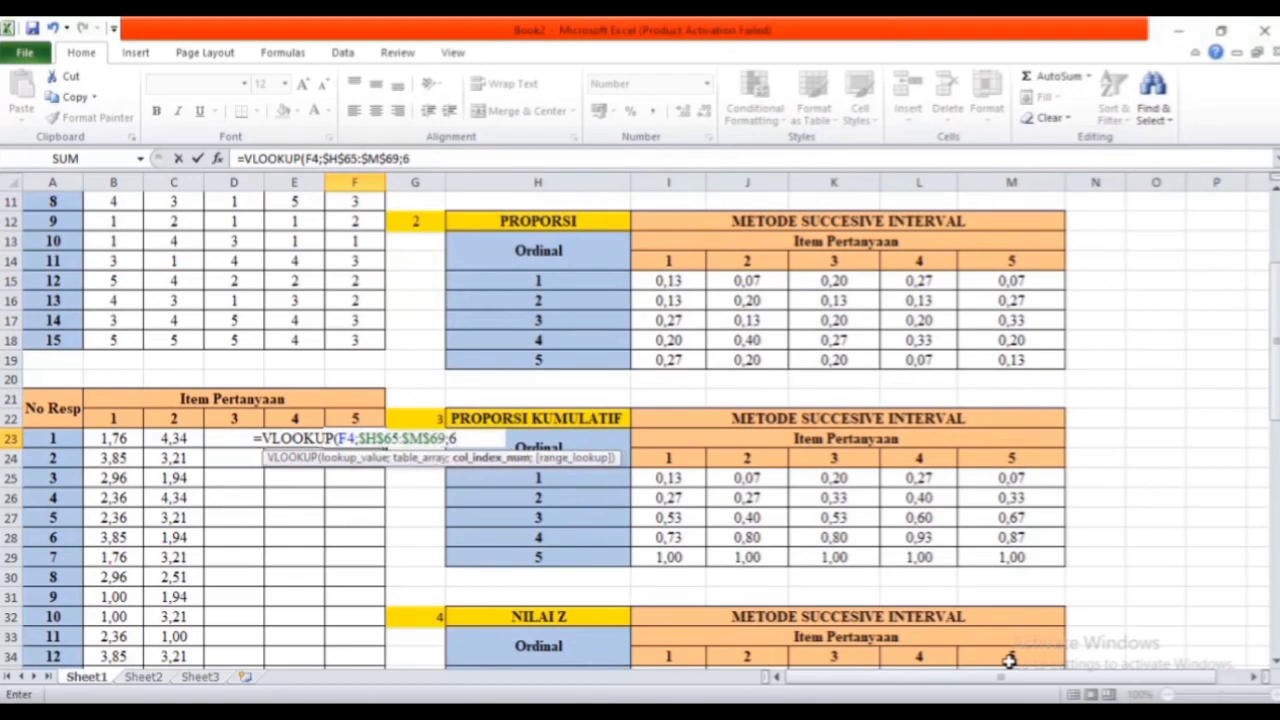
type(")")
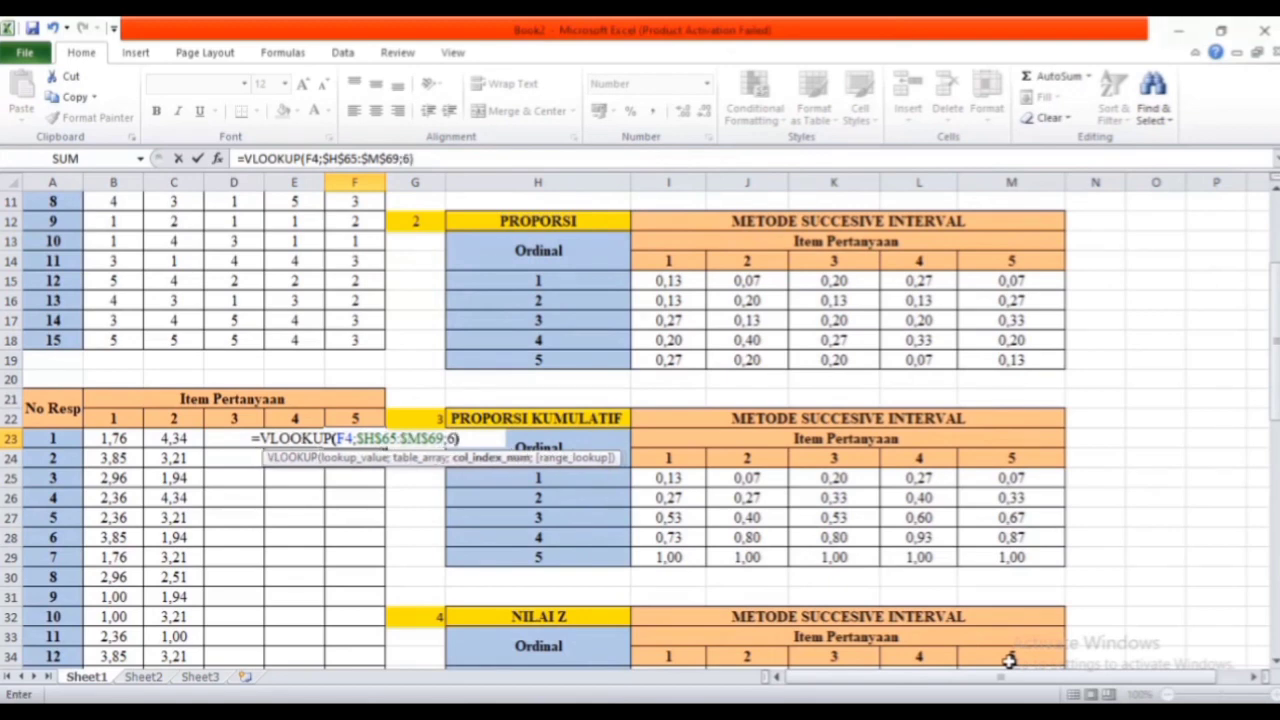
key("Return")
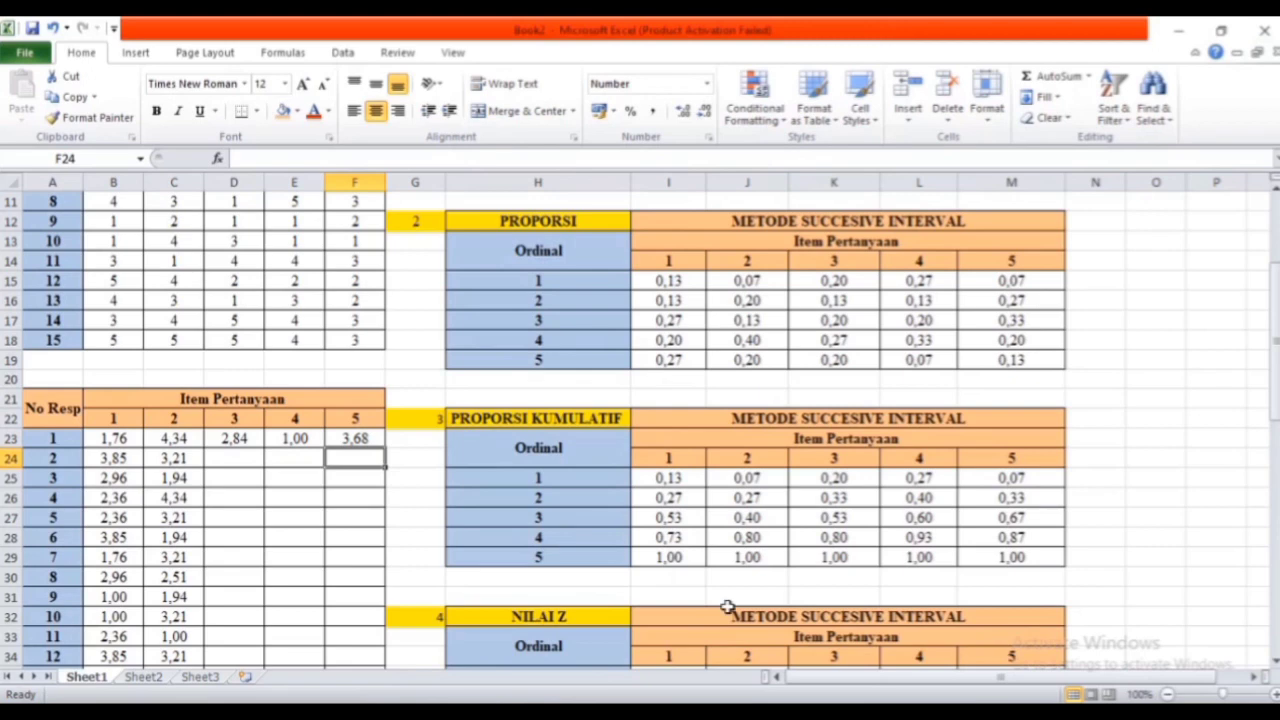
Fill the VLOOKUP formulas in D23, E23 and F23 down to row 37 for all 15 respondents
left_click(233, 438)
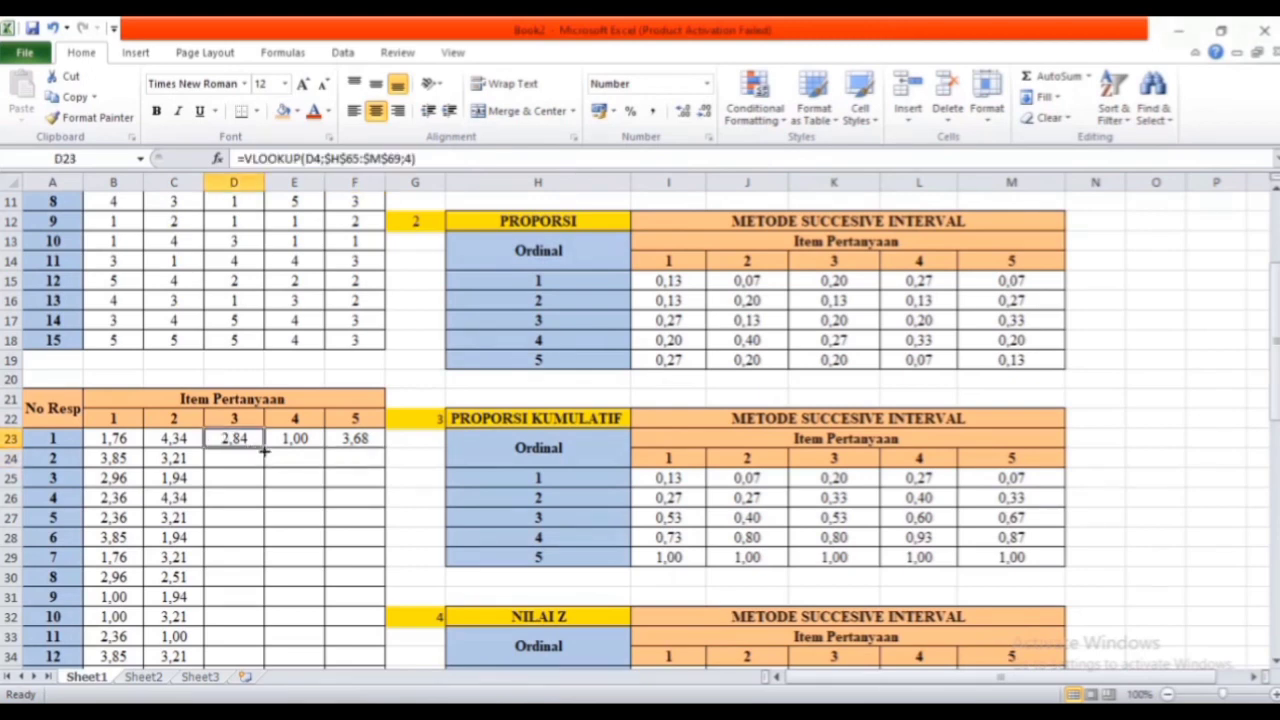
left_click_drag(262, 449, 249, 617)
left_click(308, 341)
left_click_drag(323, 348, 311, 617)
left_click(363, 338)
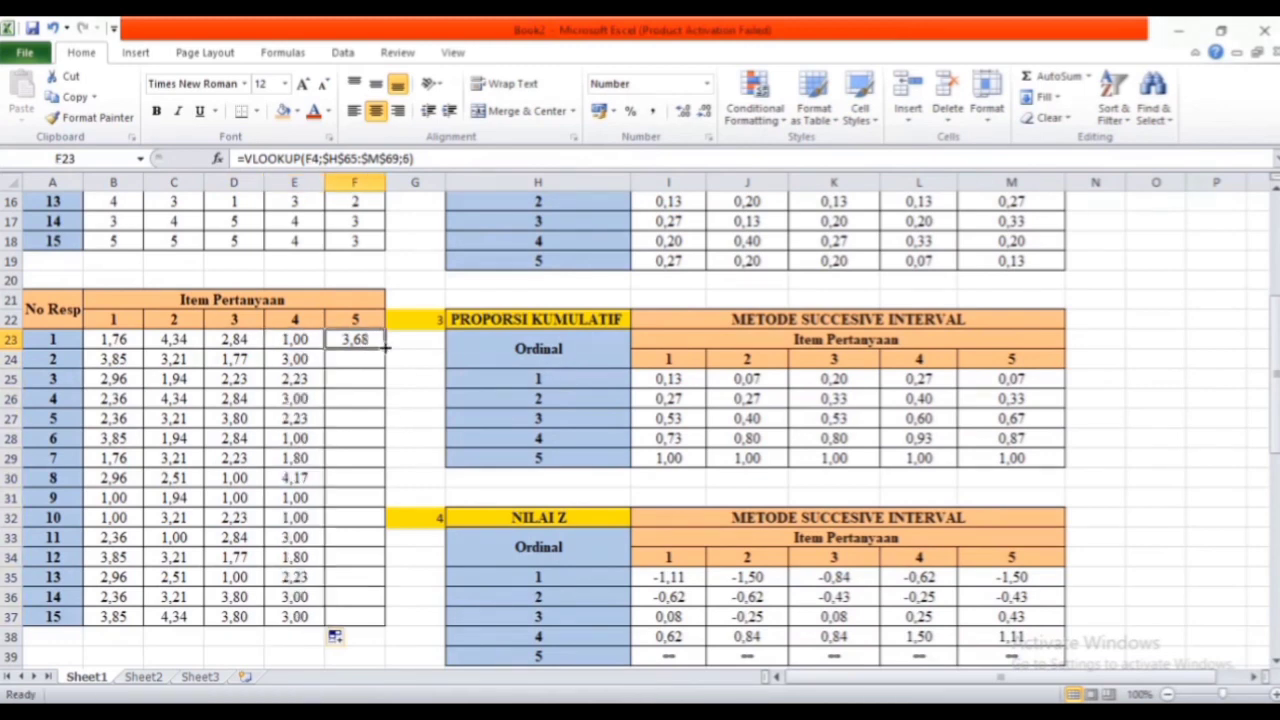
left_click_drag(384, 349, 357, 625)
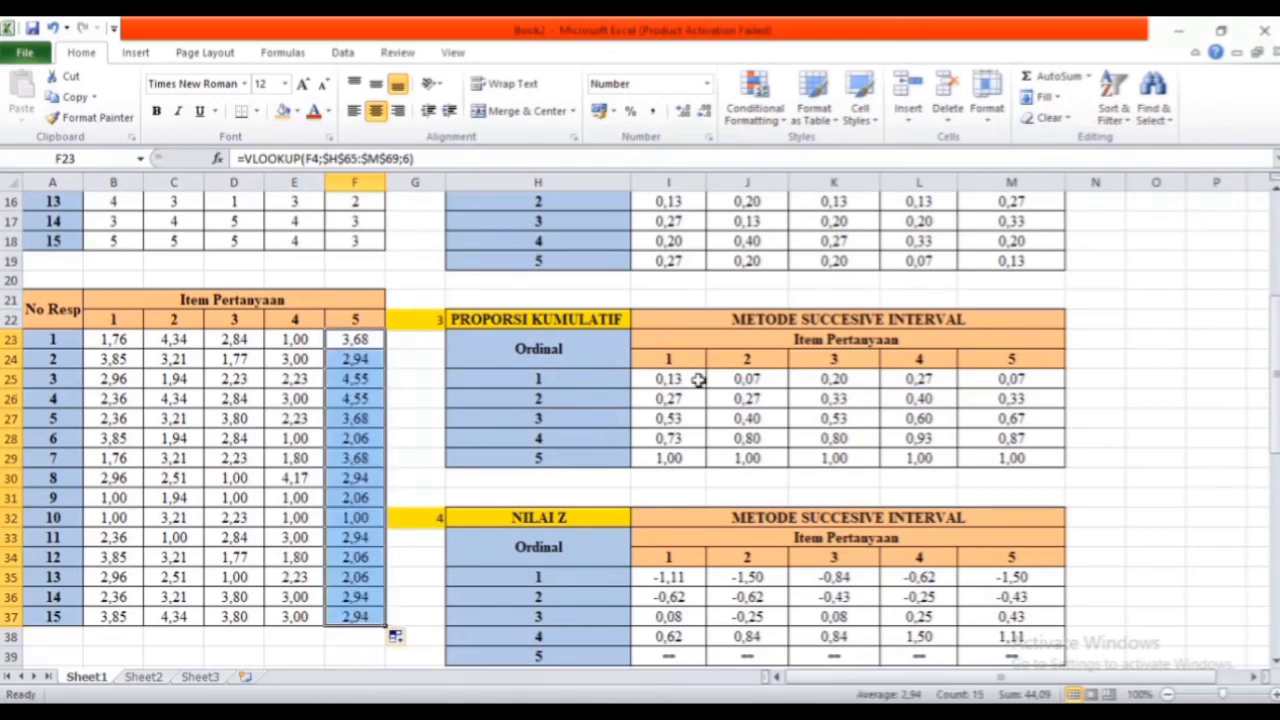
left_click(1068, 476)
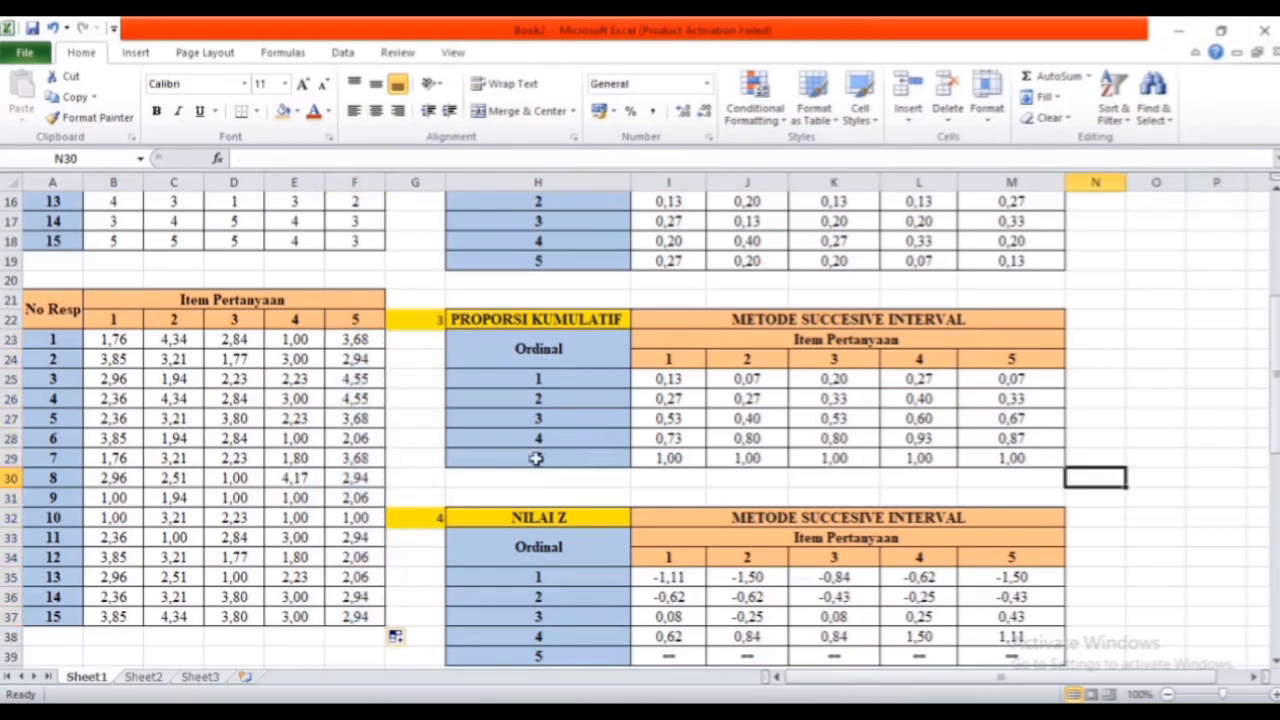
Inspect the VLOOKUP formulas in B23 and C25 of the transformed table, and review the original answers table at the start of the sheet
left_click(178, 398)
left_click(120, 340)
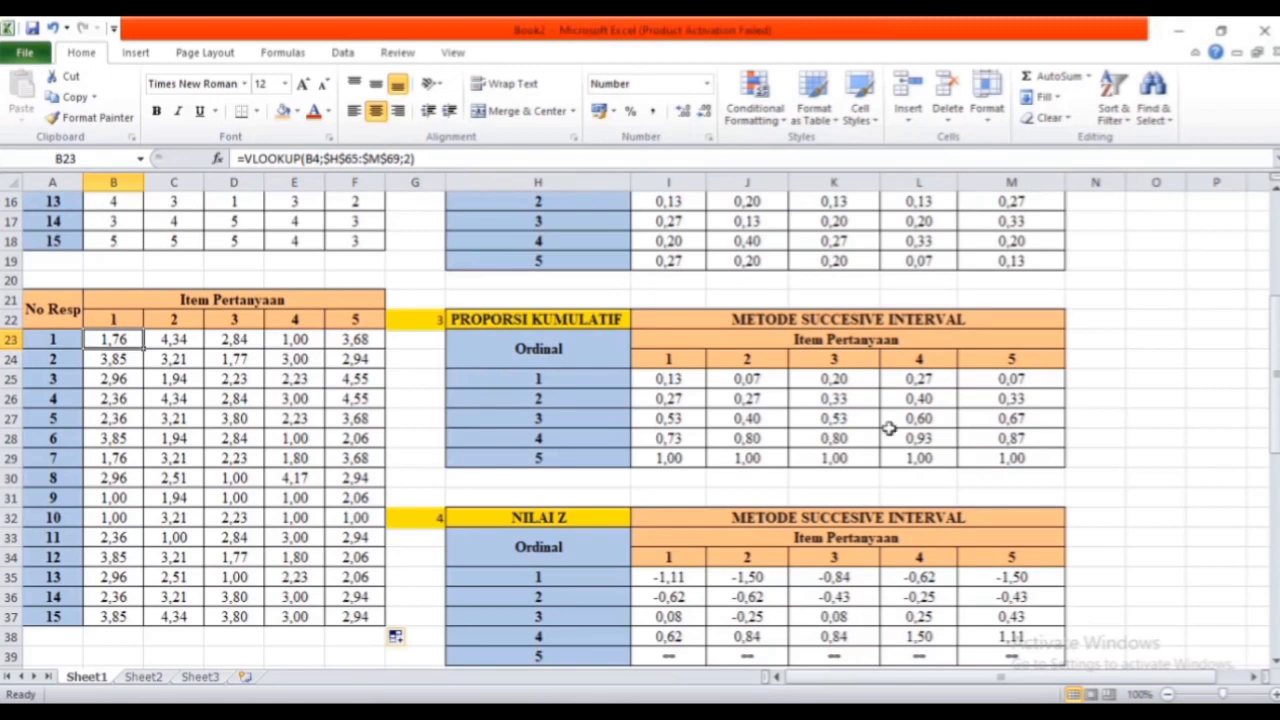
left_click(174, 380)
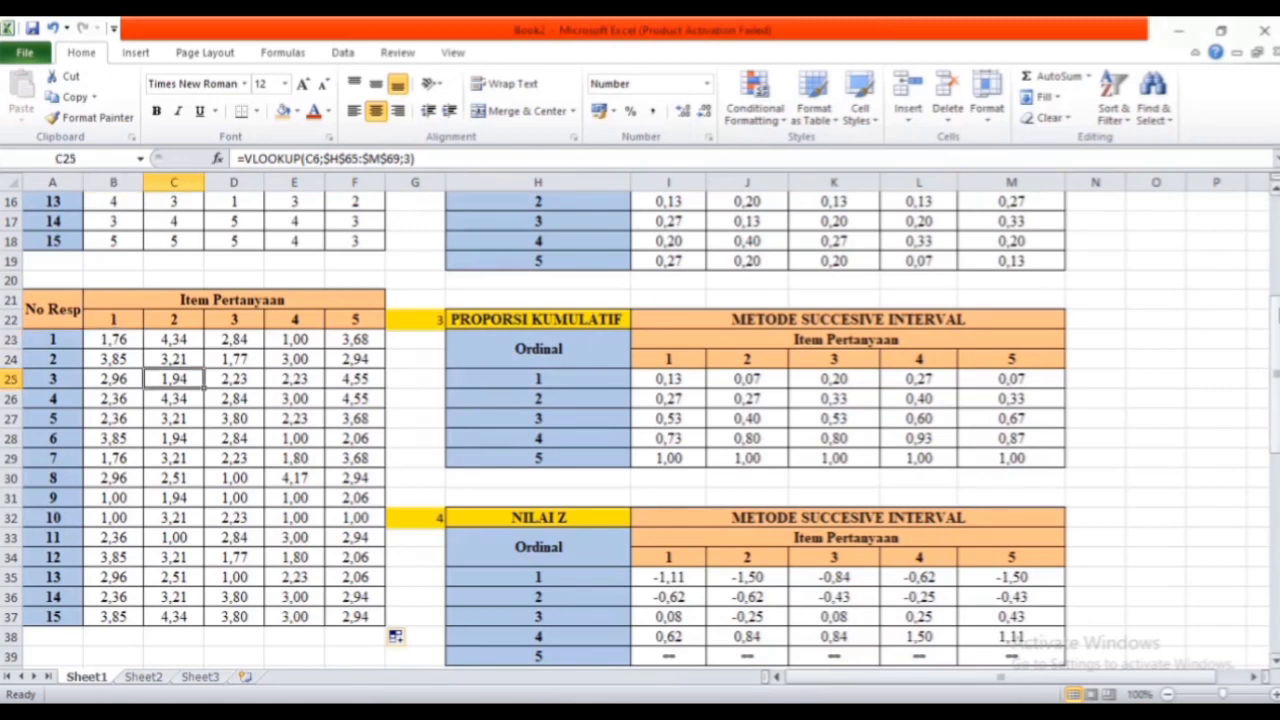
left_click_drag(1276, 323, 1277, 240)
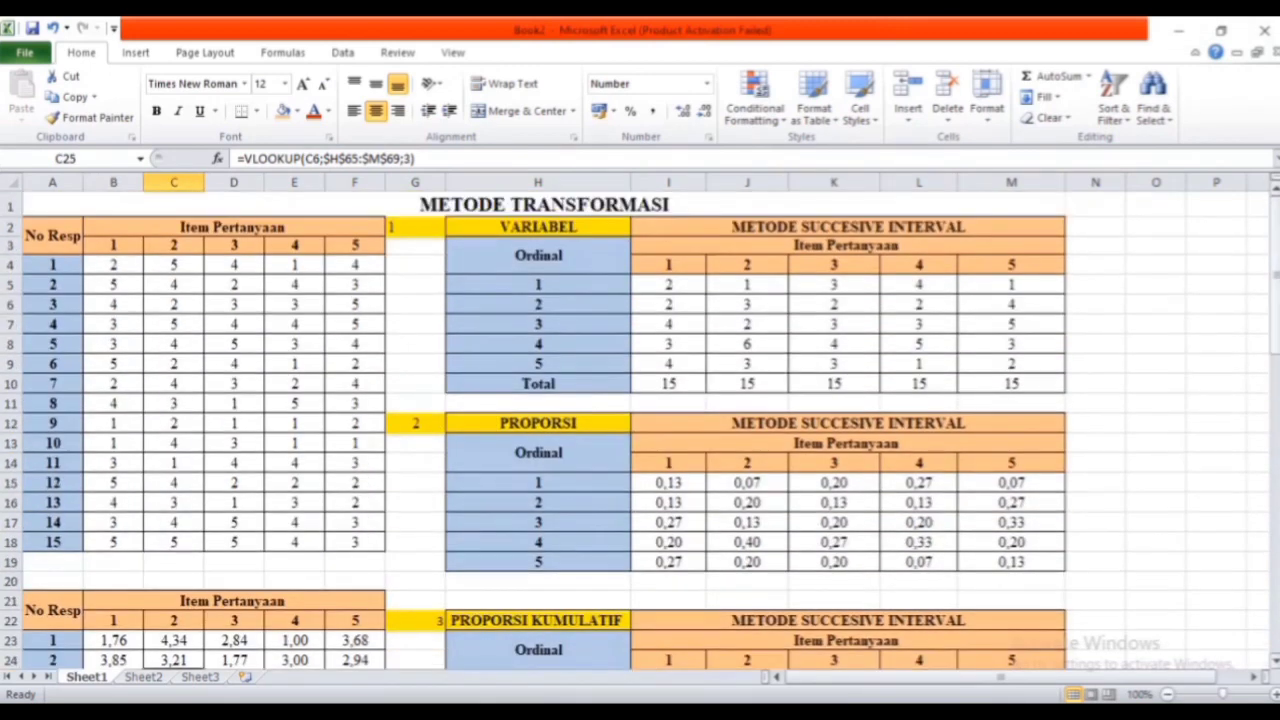